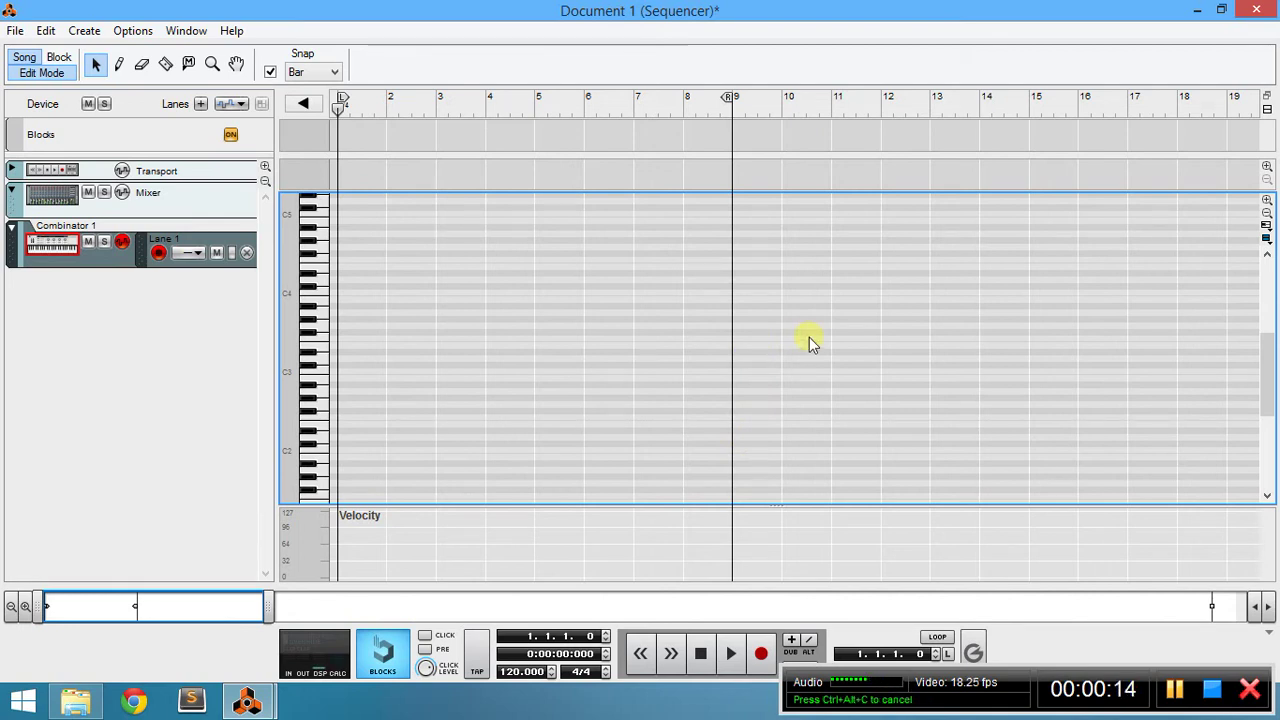
Open the A minor song from the Minor folder of the Harmony Builder location.
left_click(15, 30)
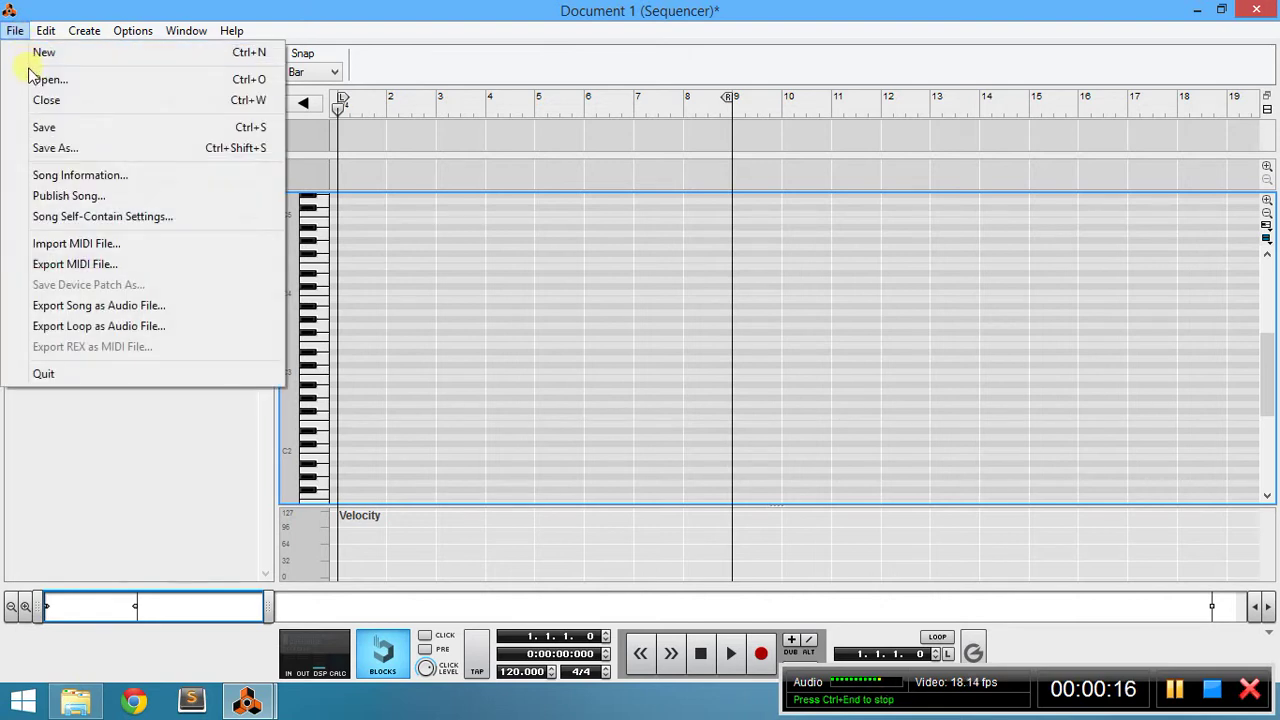
left_click(32, 79)
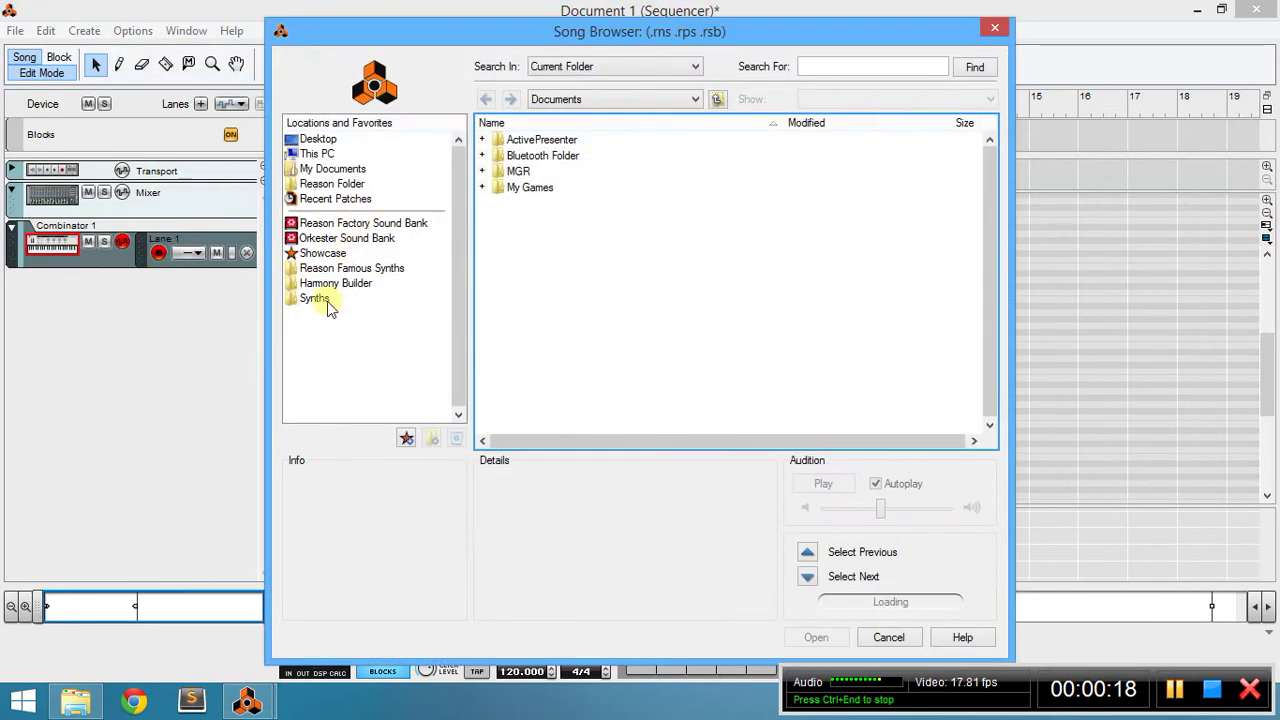
left_click(340, 285)
double_click(556, 143)
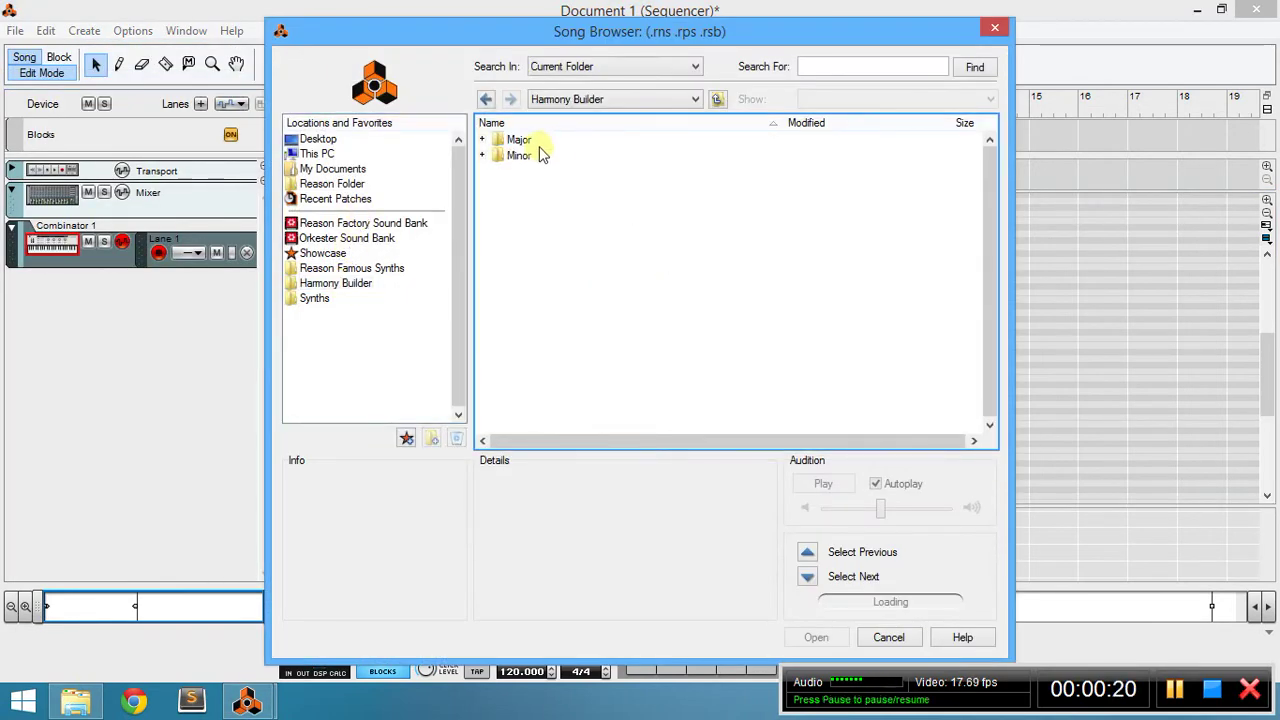
double_click(518, 156)
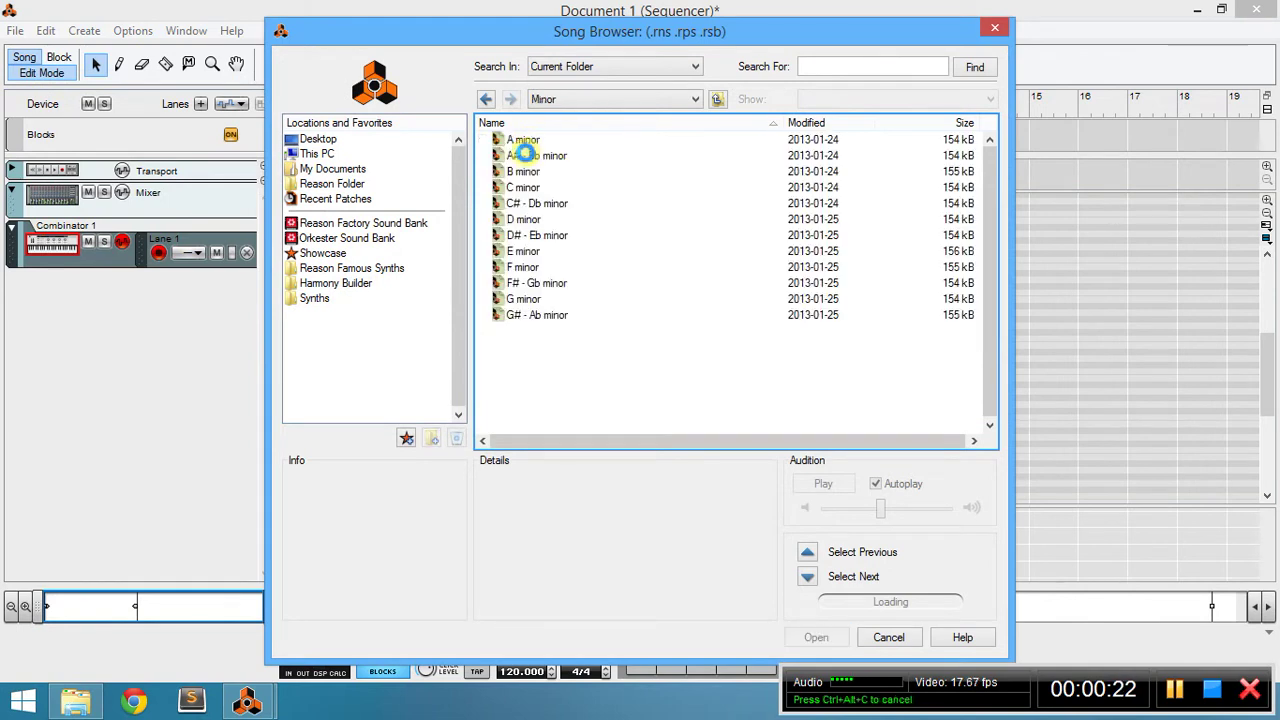
double_click(524, 140)
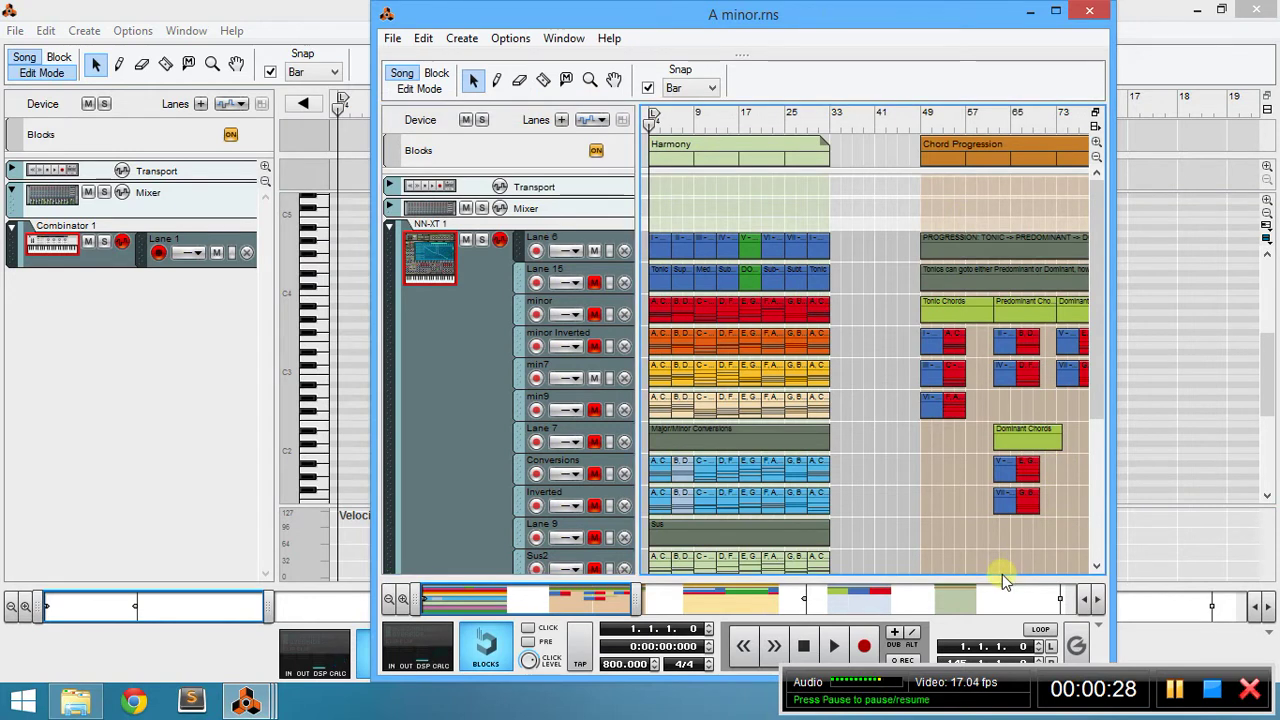
Maximize the A minor song's sequencer and copy the Key Map note clip at bar 193 on Lane 6.
left_click(1095, 113)
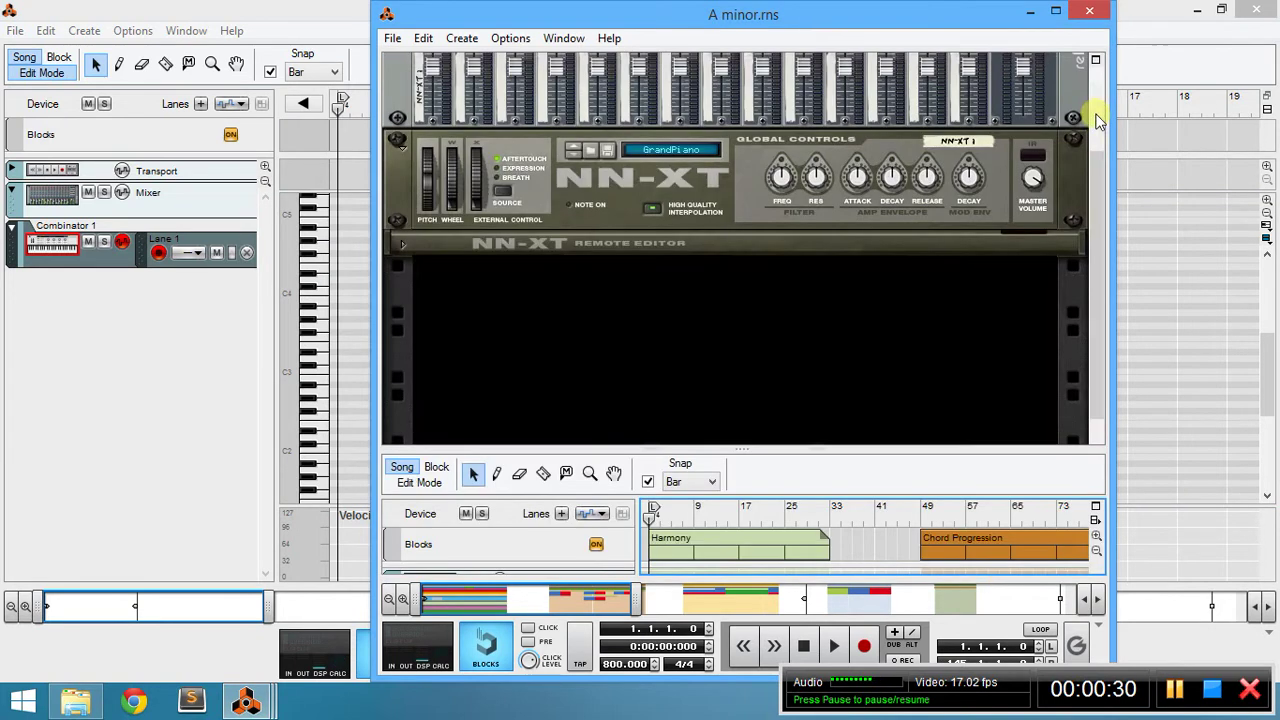
left_click(1095, 507)
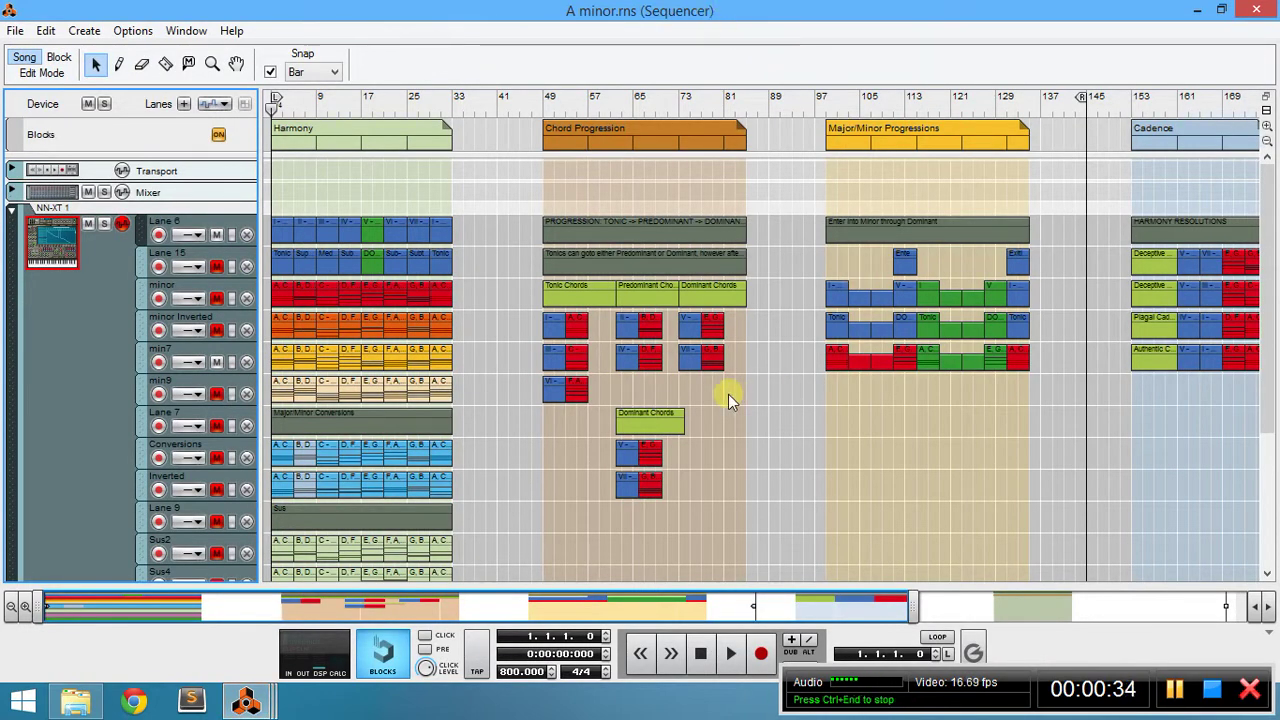
scroll(927, 401, "down", 3)
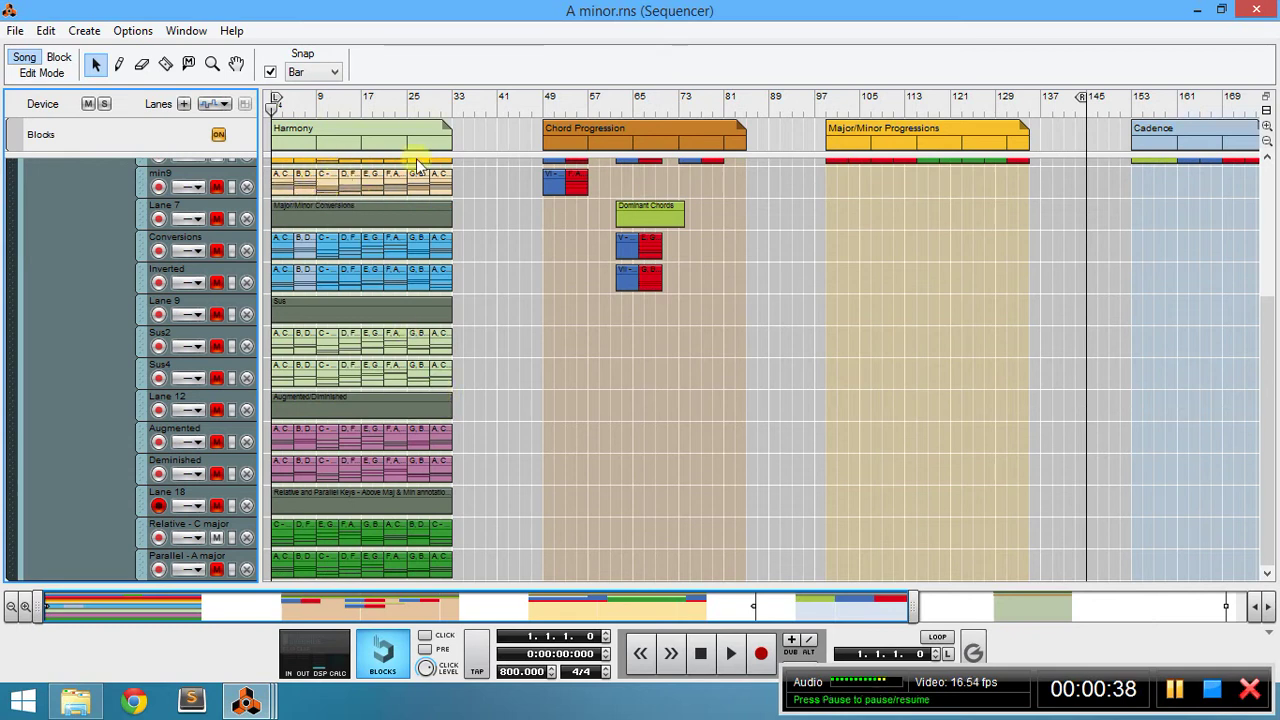
scroll(385, 354, "up", 3)
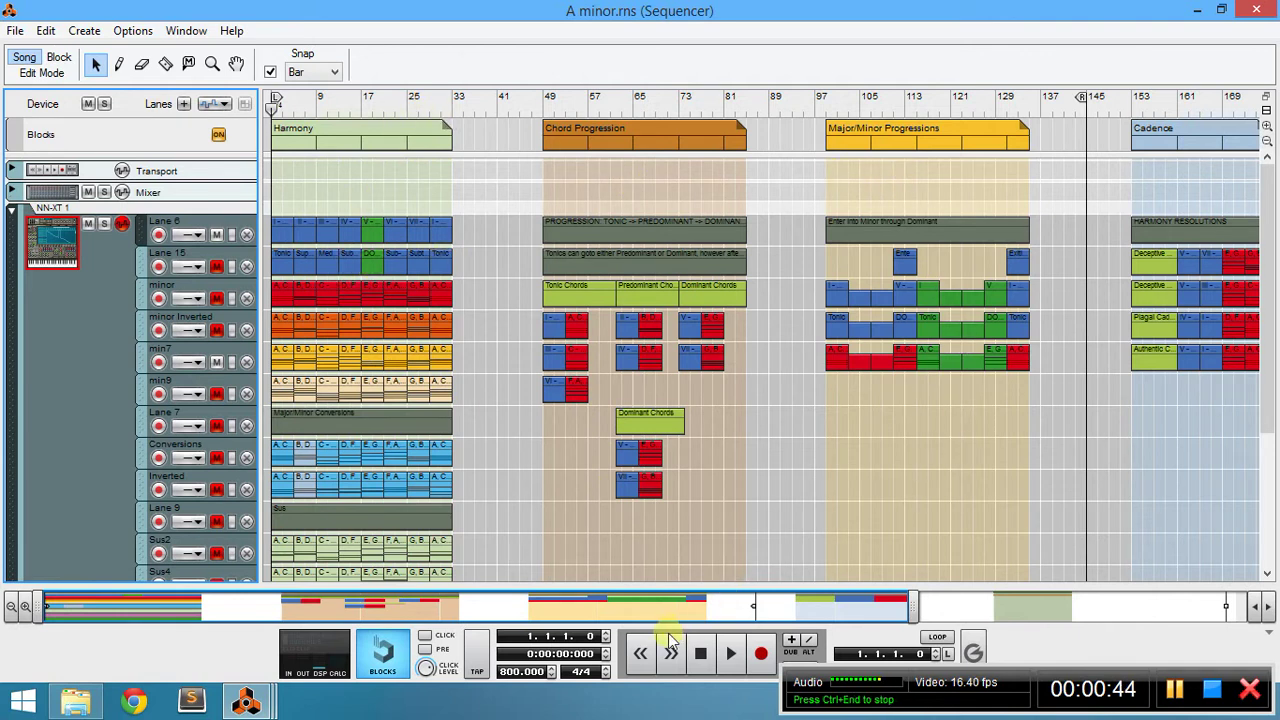
left_click_drag(677, 597, 1026, 591)
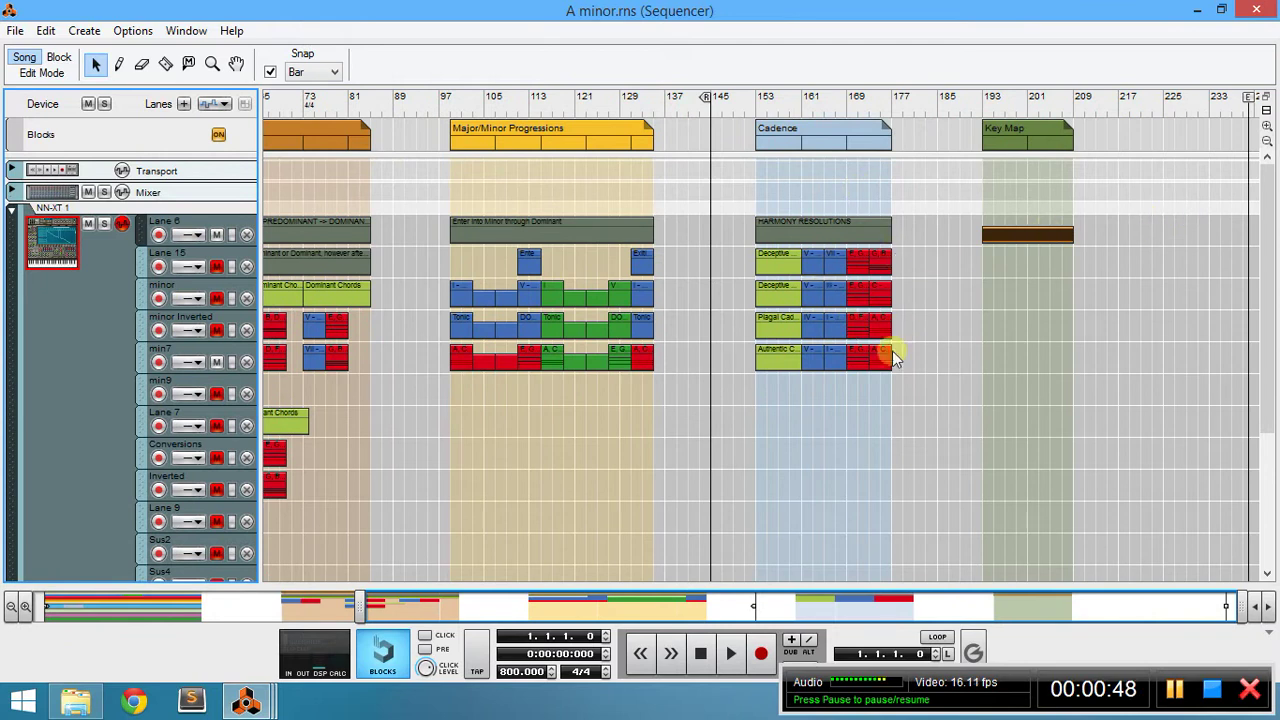
left_click(1020, 236)
right_click(1020, 236)
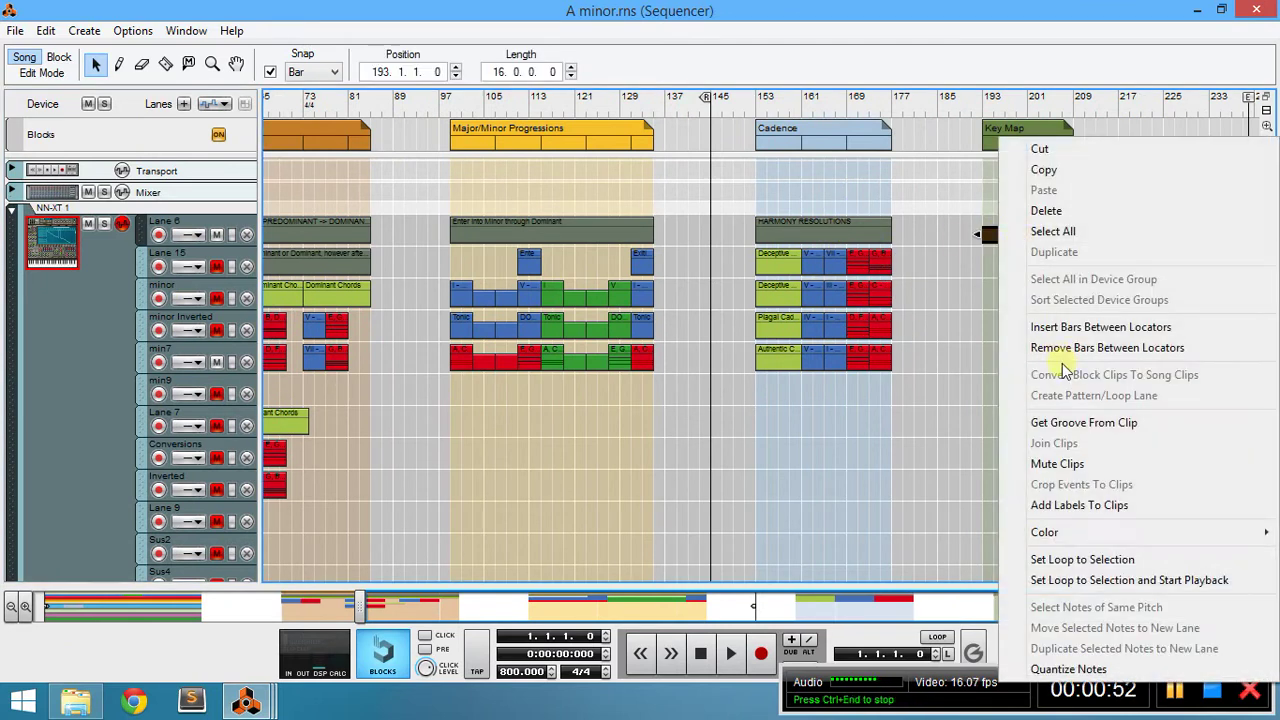
left_click(1043, 170)
Open the Key Map clip for note editing and examine its notes across the keyboard range.
double_click(1034, 234)
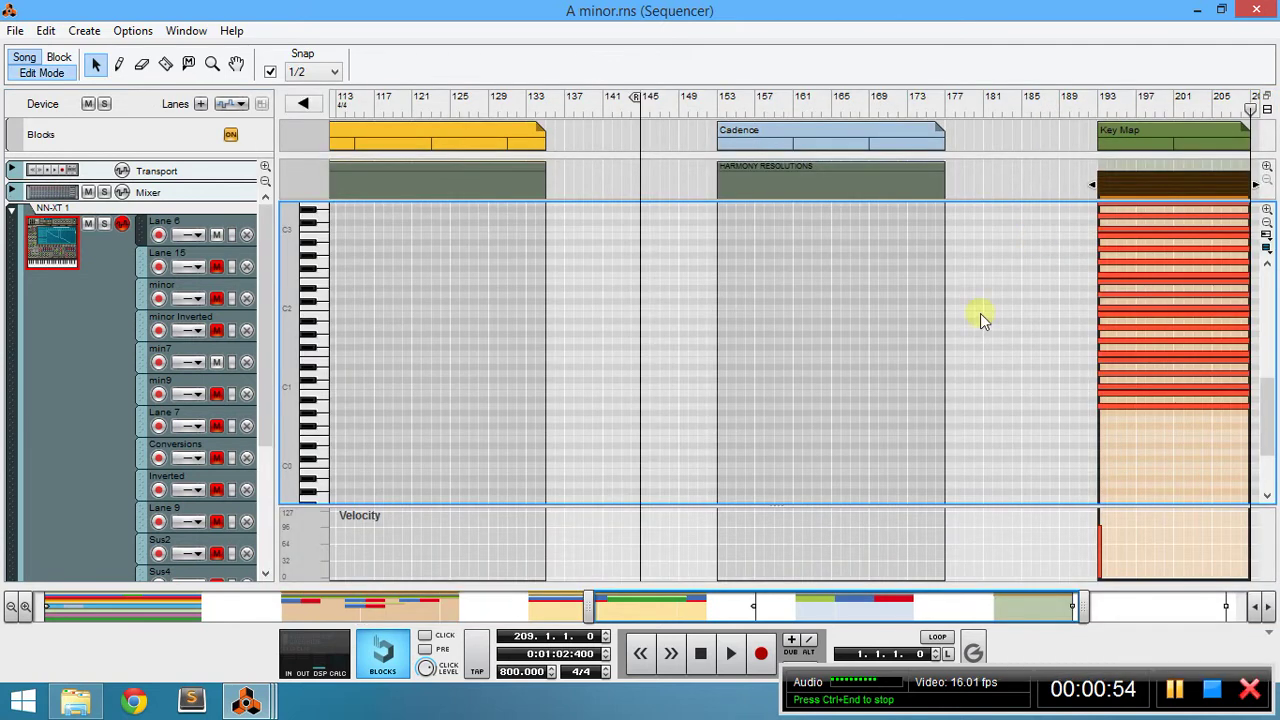
left_click_drag(640, 598, 749, 606)
scroll(963, 449, "up", 4)
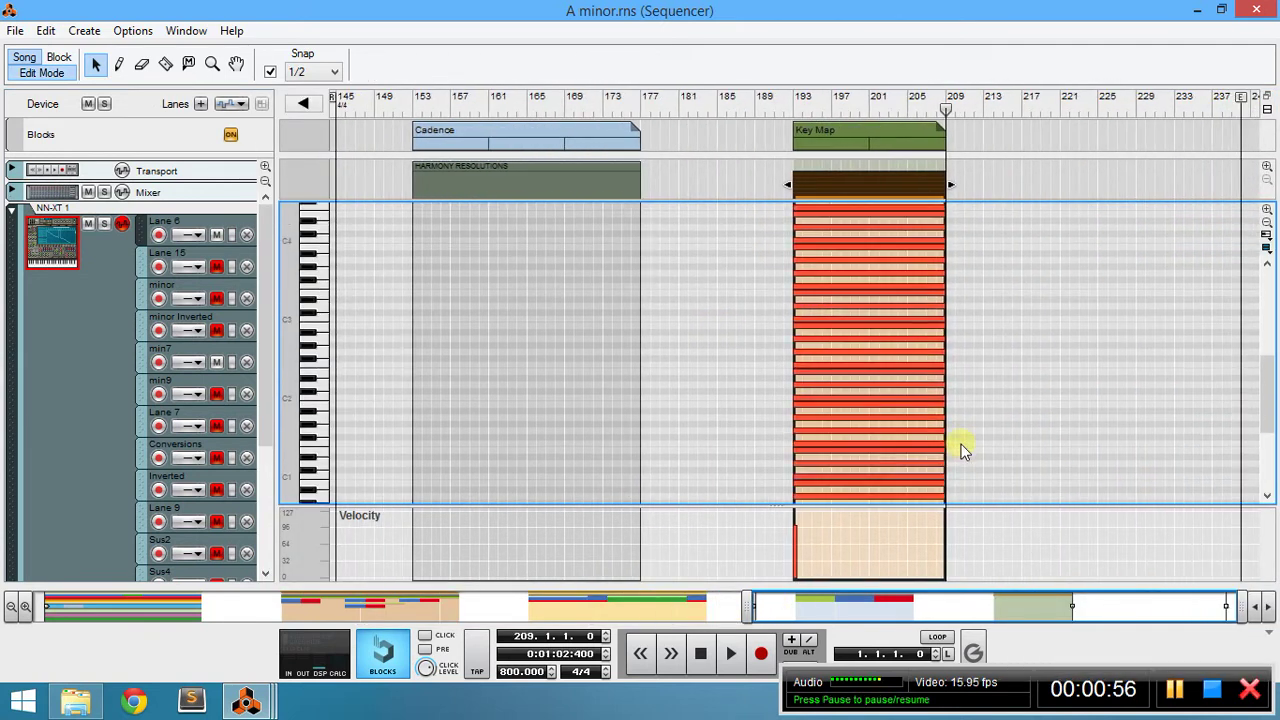
scroll(908, 452, "up", 5)
scroll(892, 408, "down", 5)
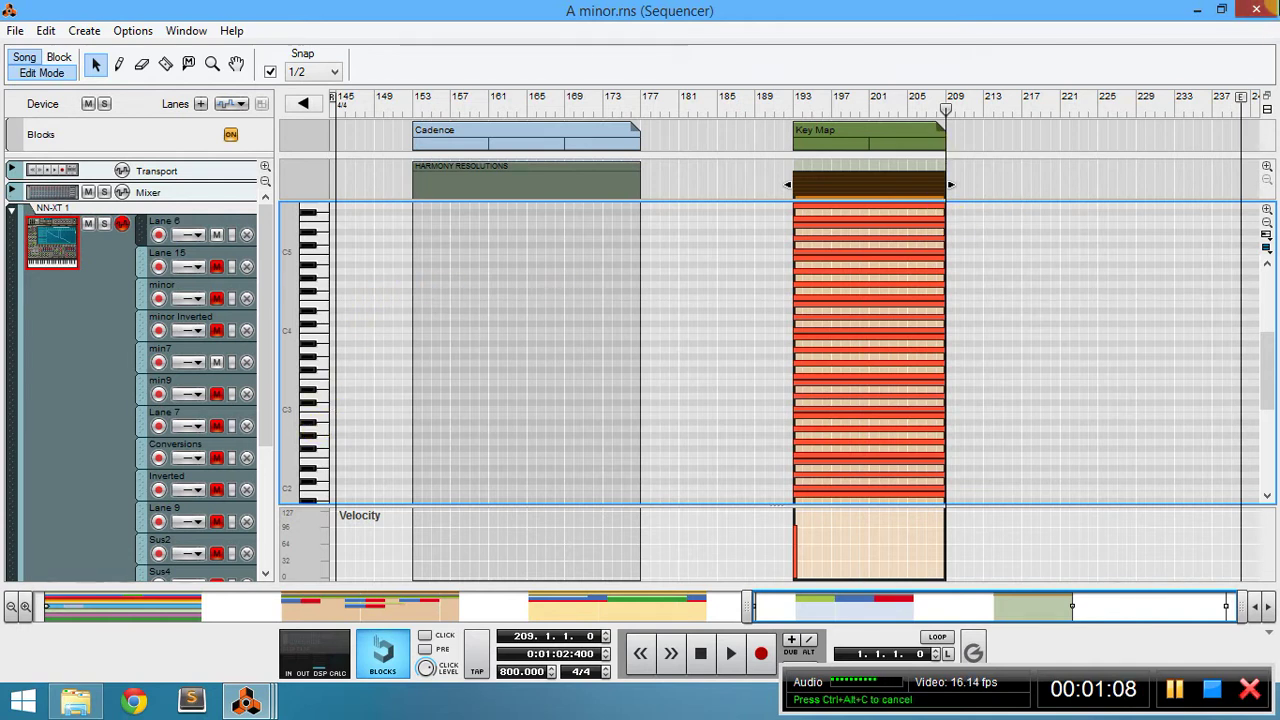
Close the A minor song and paste the copied clip onto Combinator 1's Lane 1 in Document 1, starting at bar 9.
left_click(1268, 7)
left_click(230, 379)
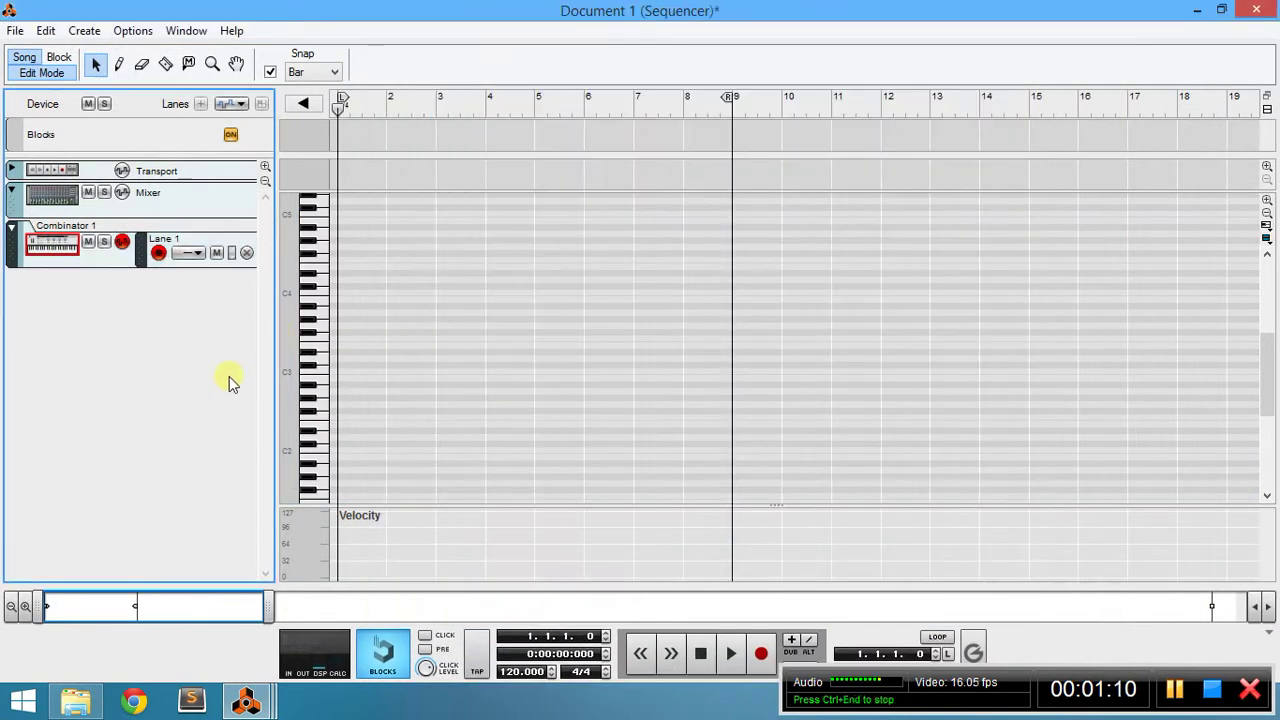
left_click(24, 57)
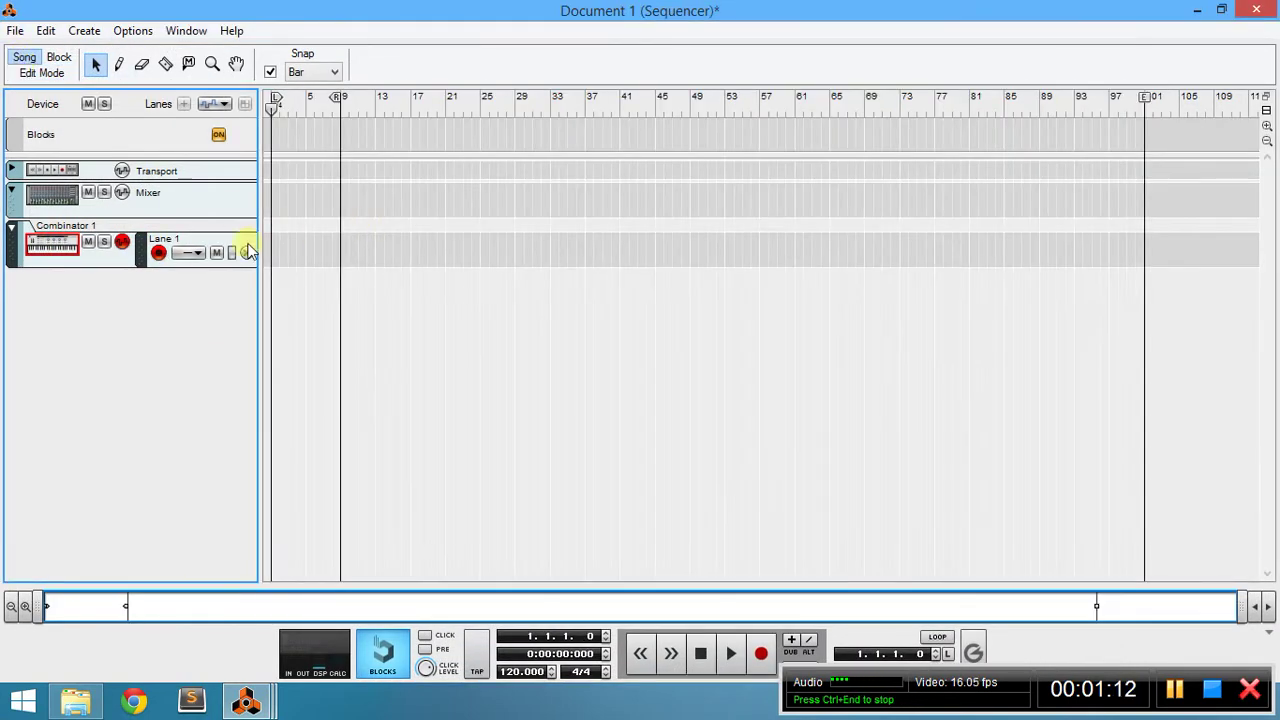
left_click(51, 255)
right_click(444, 232)
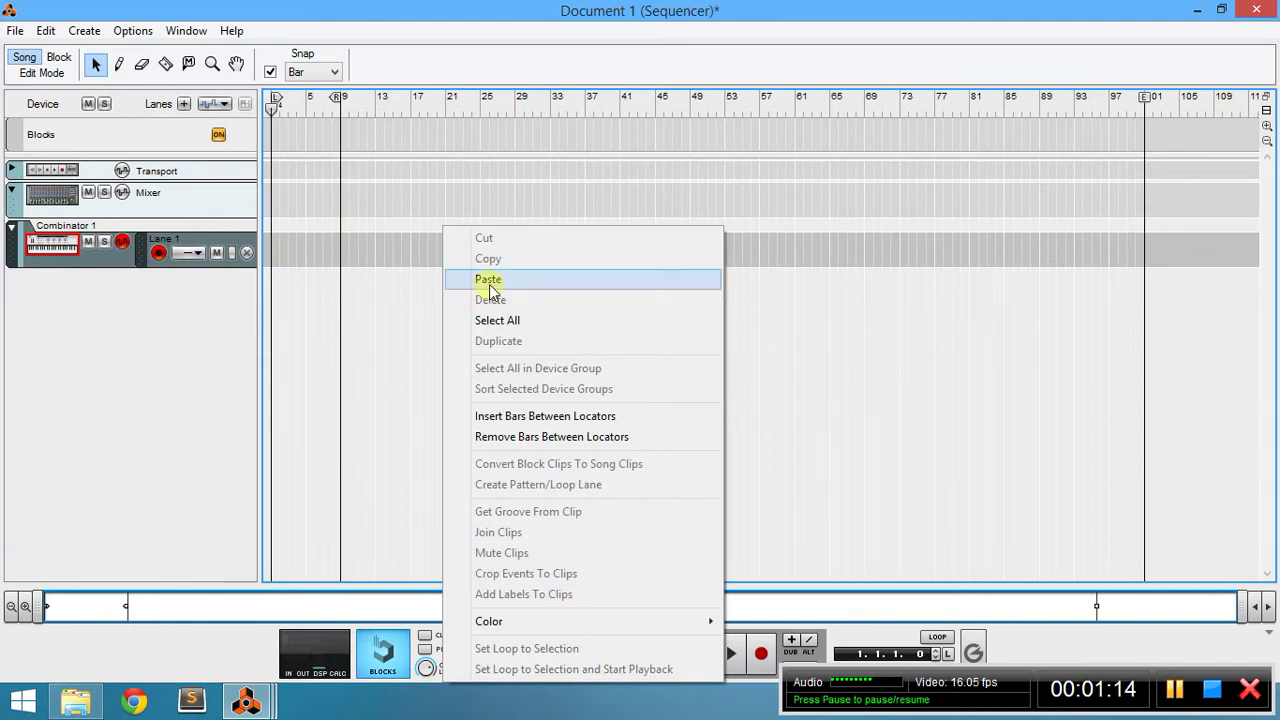
left_click(489, 284)
left_click_drag(337, 255, 407, 253)
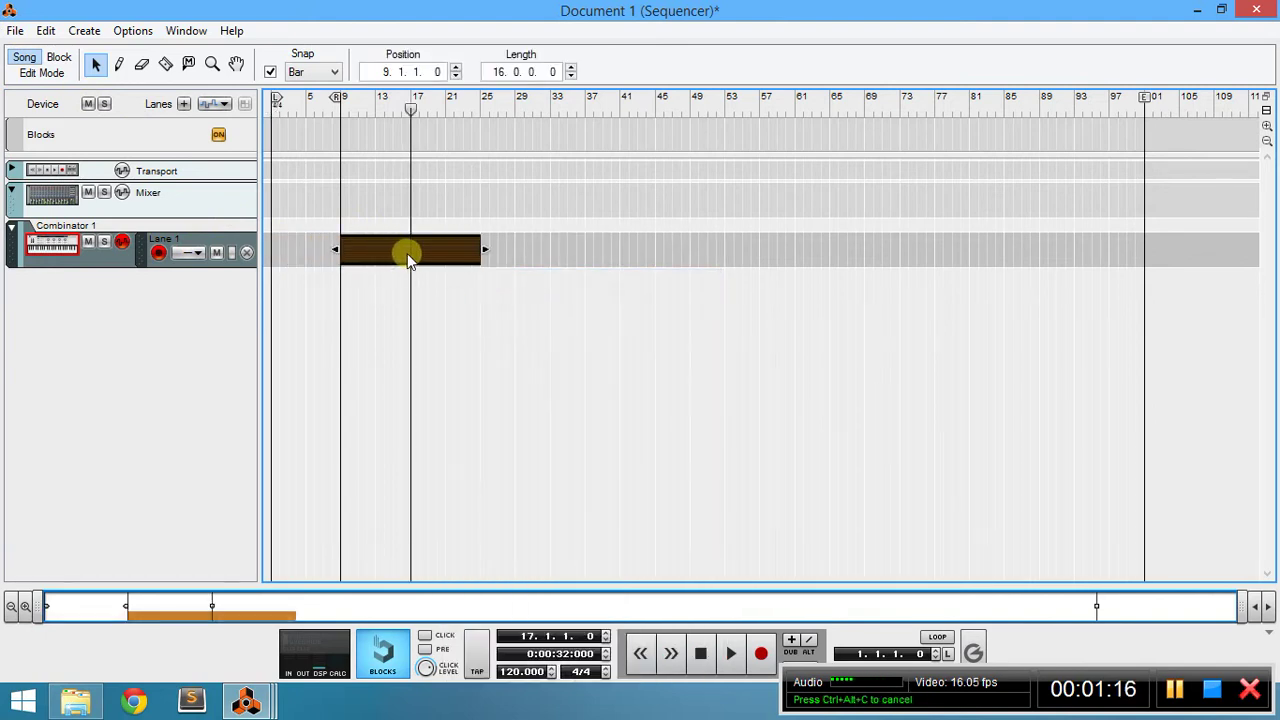
Draw an empty eight-bar clip from bar 1 to bar 9 in front of the key map clip and select it.
double_click(395, 251)
left_click_drag(274, 609, 154, 614)
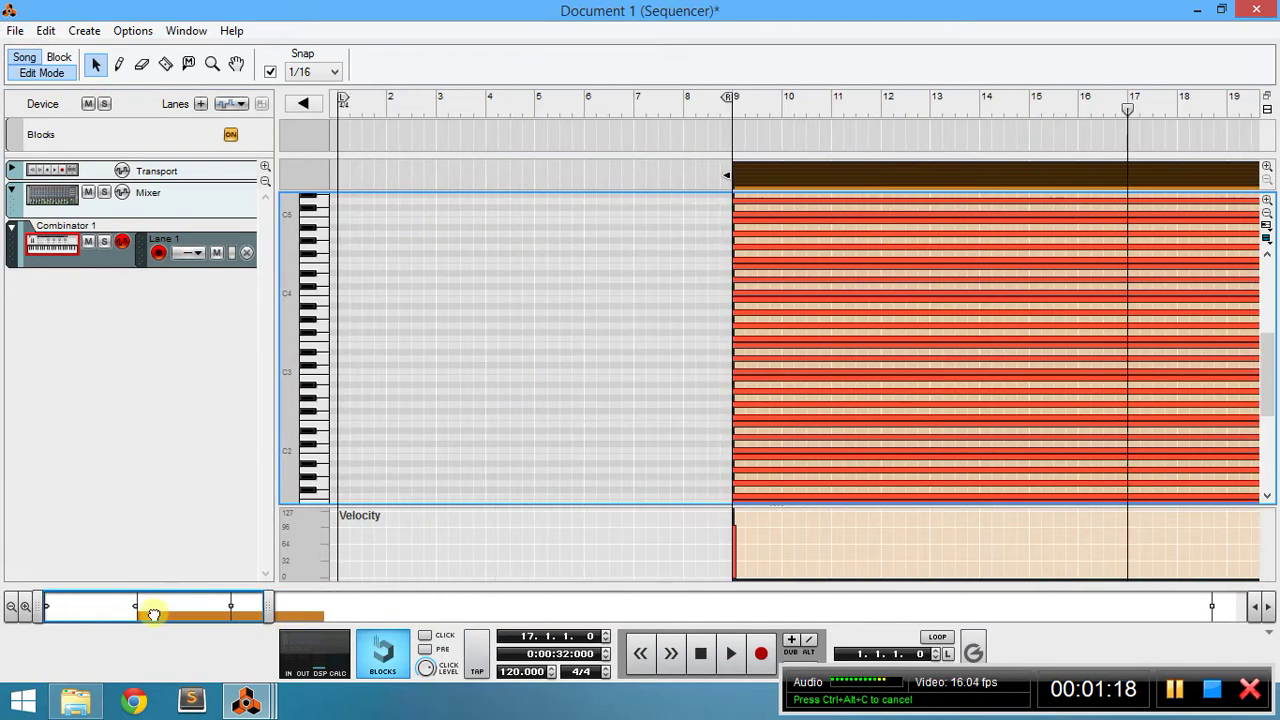
left_click(119, 65)
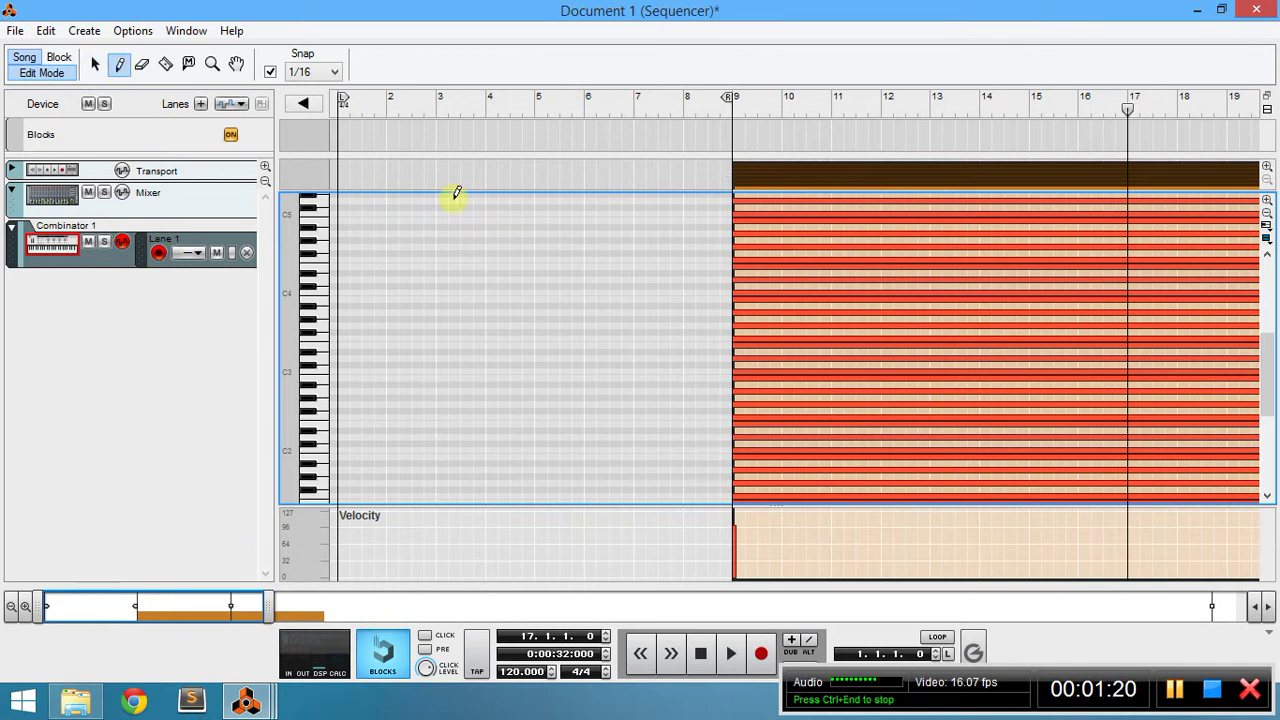
mouse_move(349, 172)
left_mouse_down()
mouse_move(337, 176)
mouse_move(710, 172)
left_mouse_up()
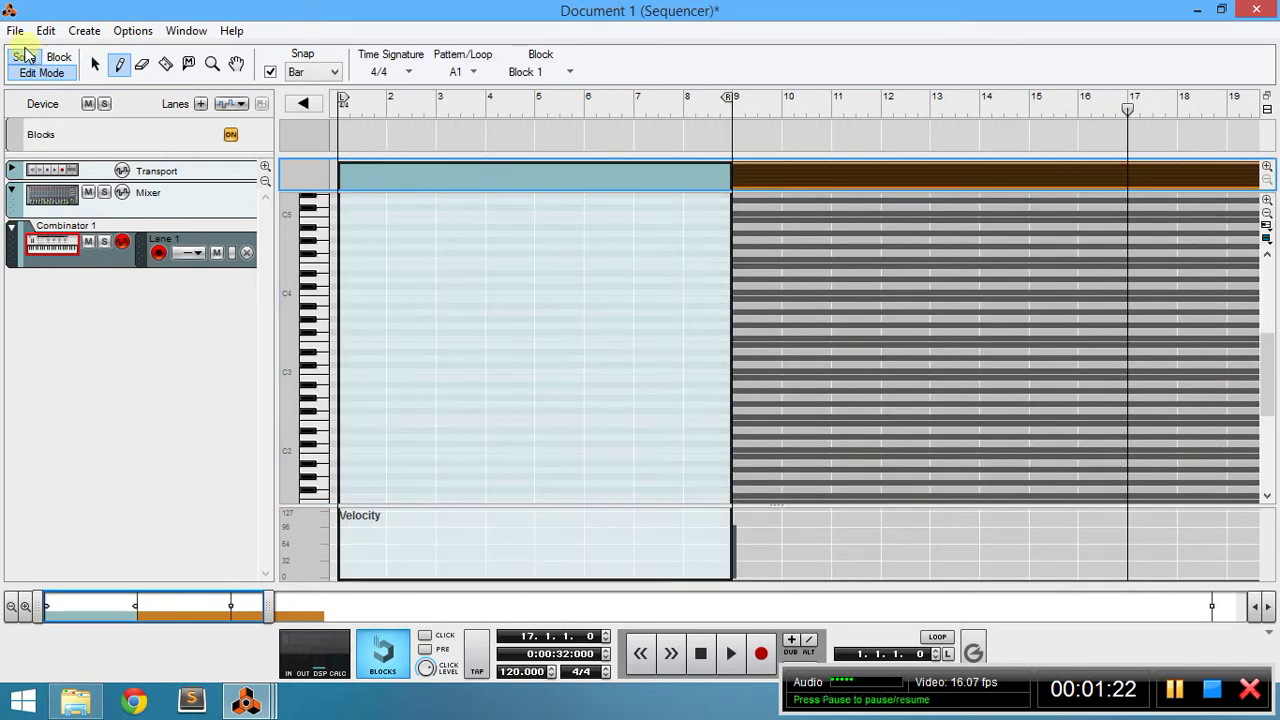
left_click(95, 65)
left_click(500, 289)
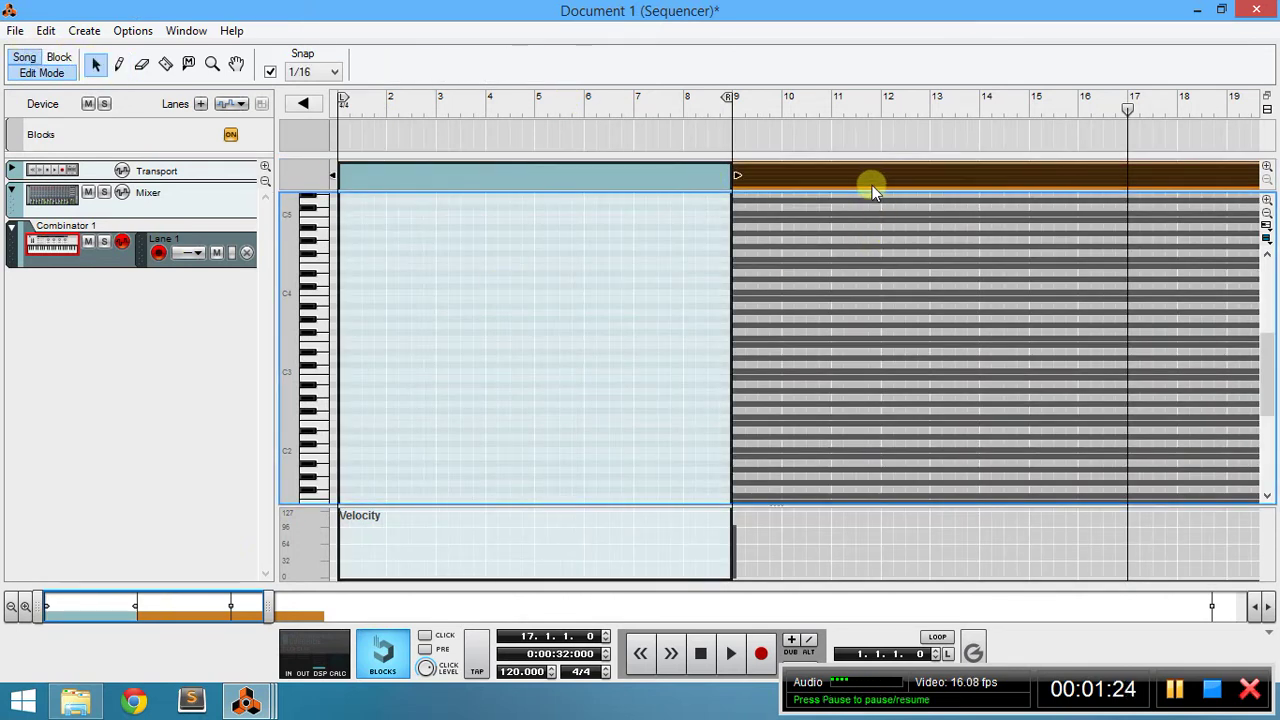
left_click(872, 184)
left_click(580, 284)
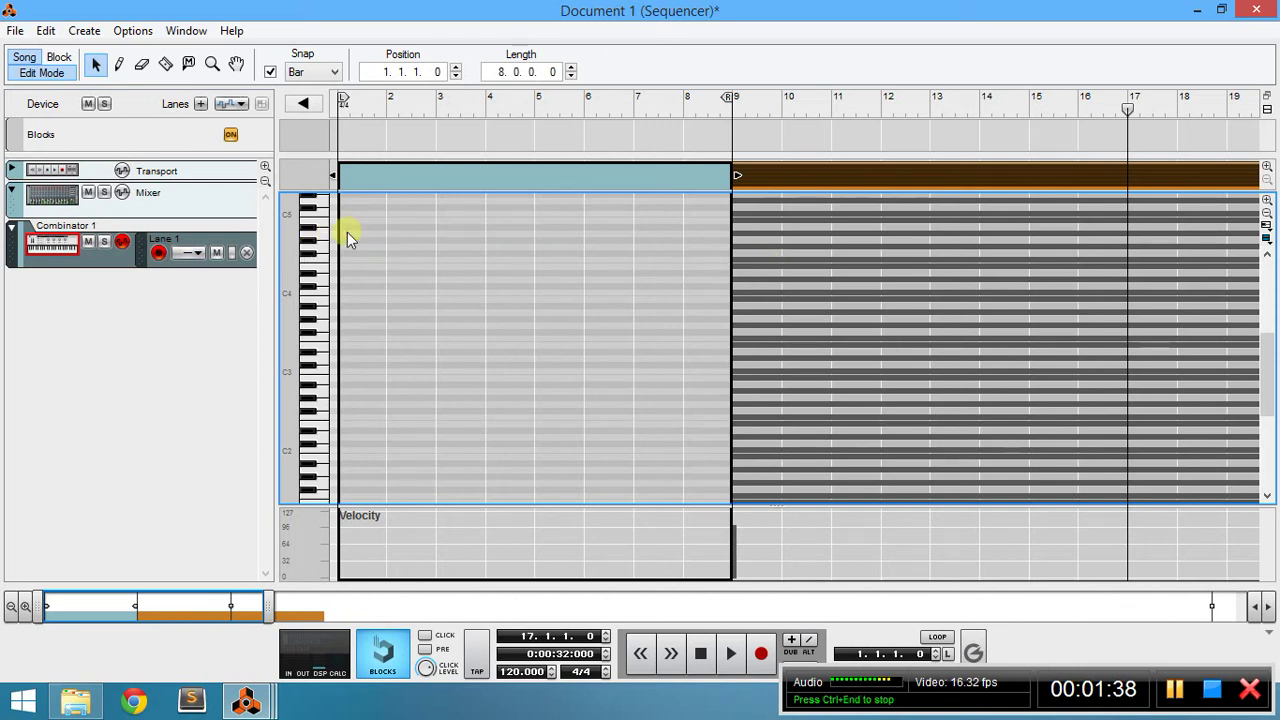
Set the snap value to 1/8 and move the right locator to bar 5.
double_click(933, 232)
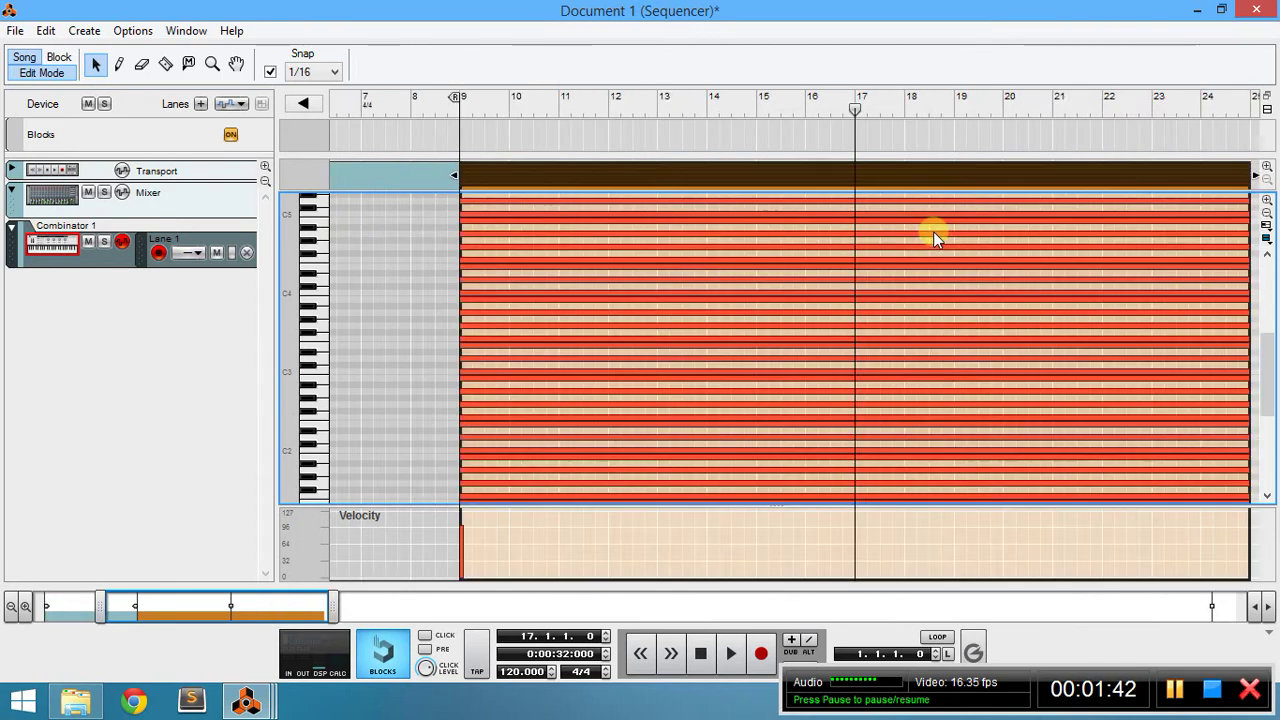
left_click_drag(287, 605, 225, 604)
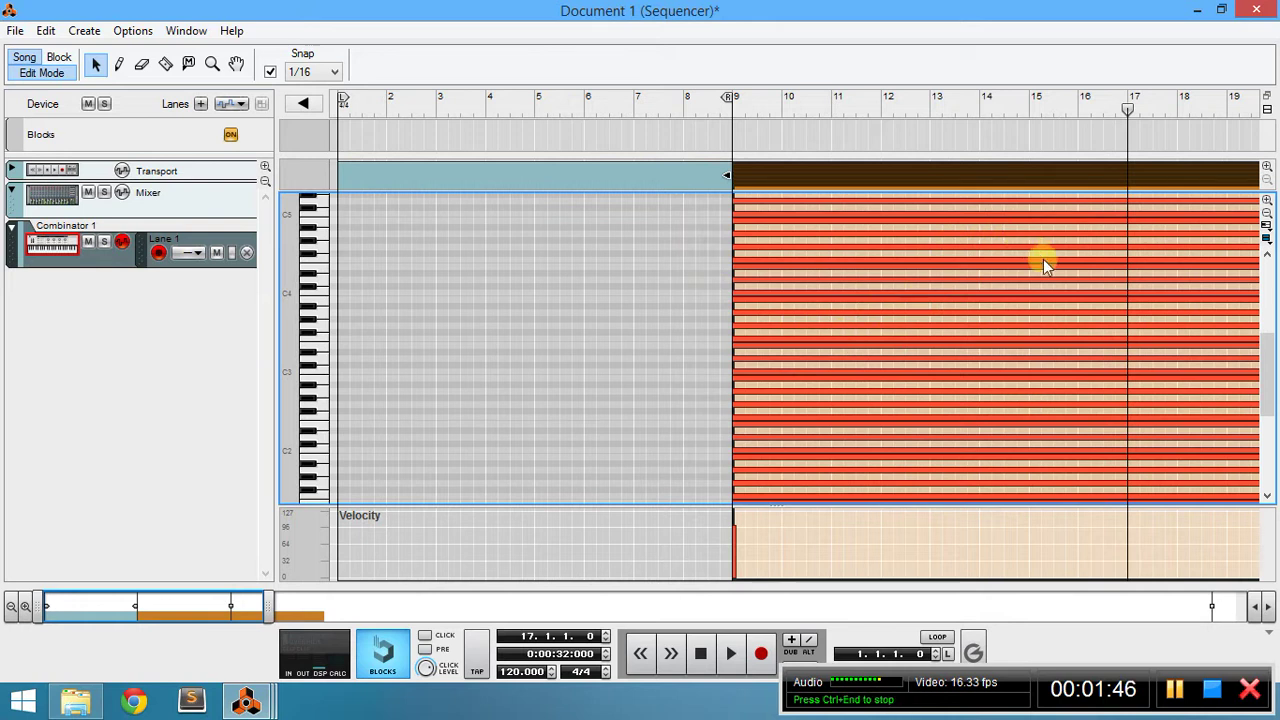
left_click(119, 64)
left_click(331, 71)
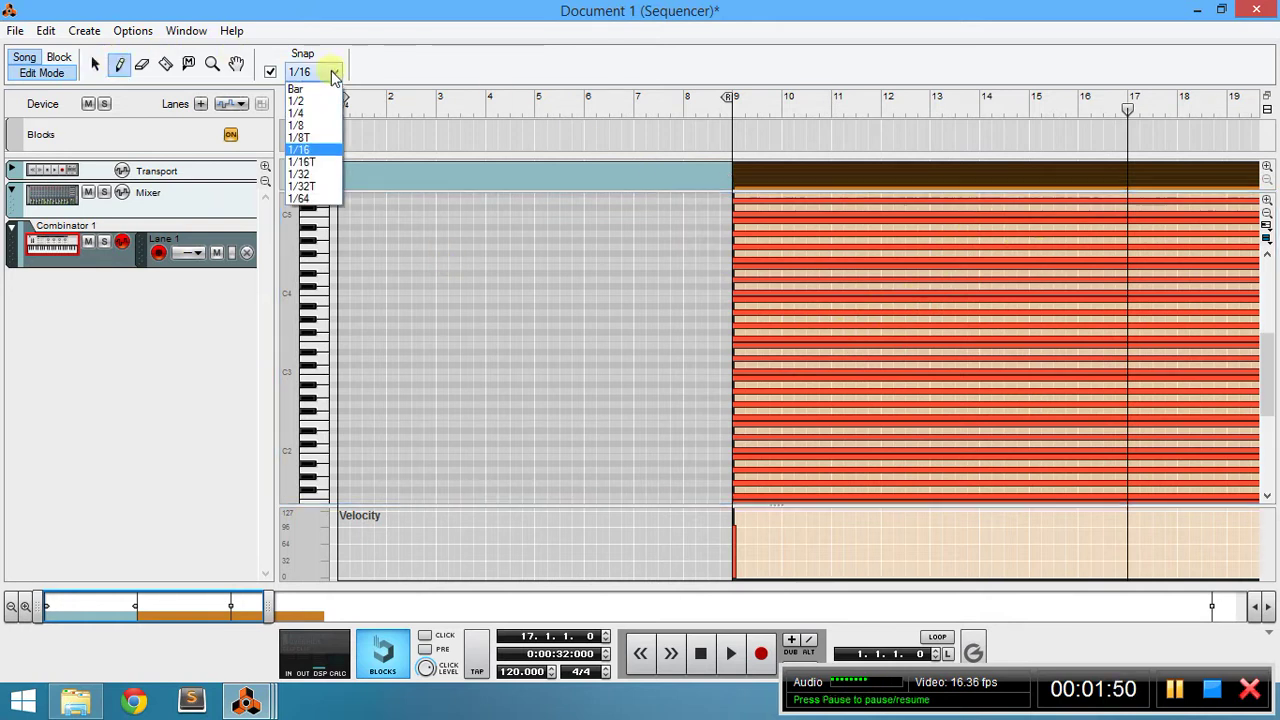
left_click(325, 122)
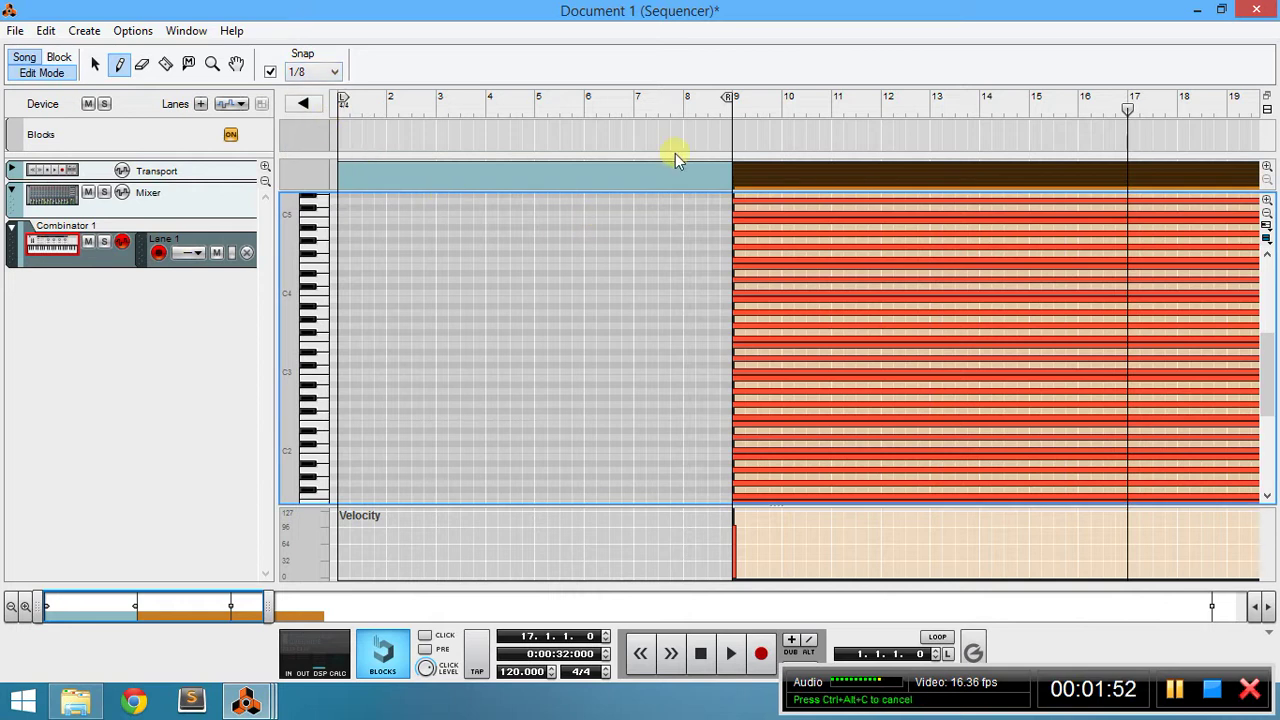
left_click_drag(730, 98, 531, 98)
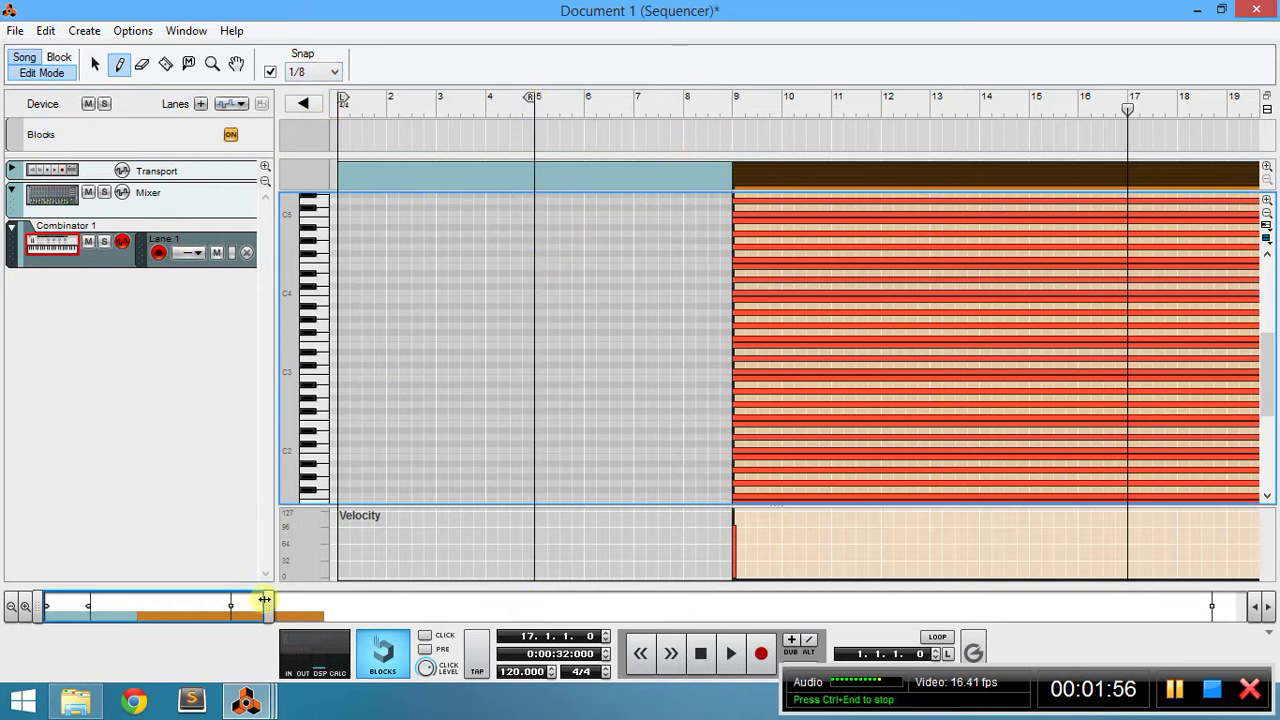
left_click_drag(252, 605, 204, 605)
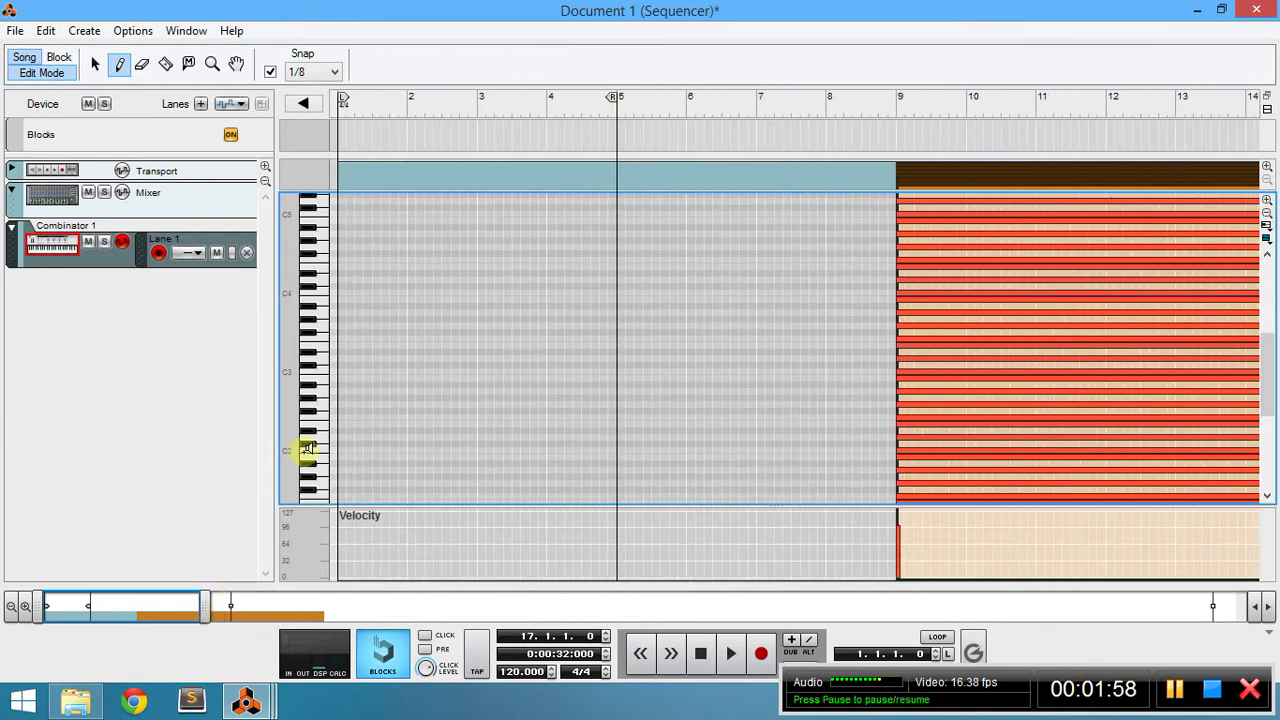
Shorten the empty clip to four bars and move the key map clip to start at bar 5.
left_click(95, 64)
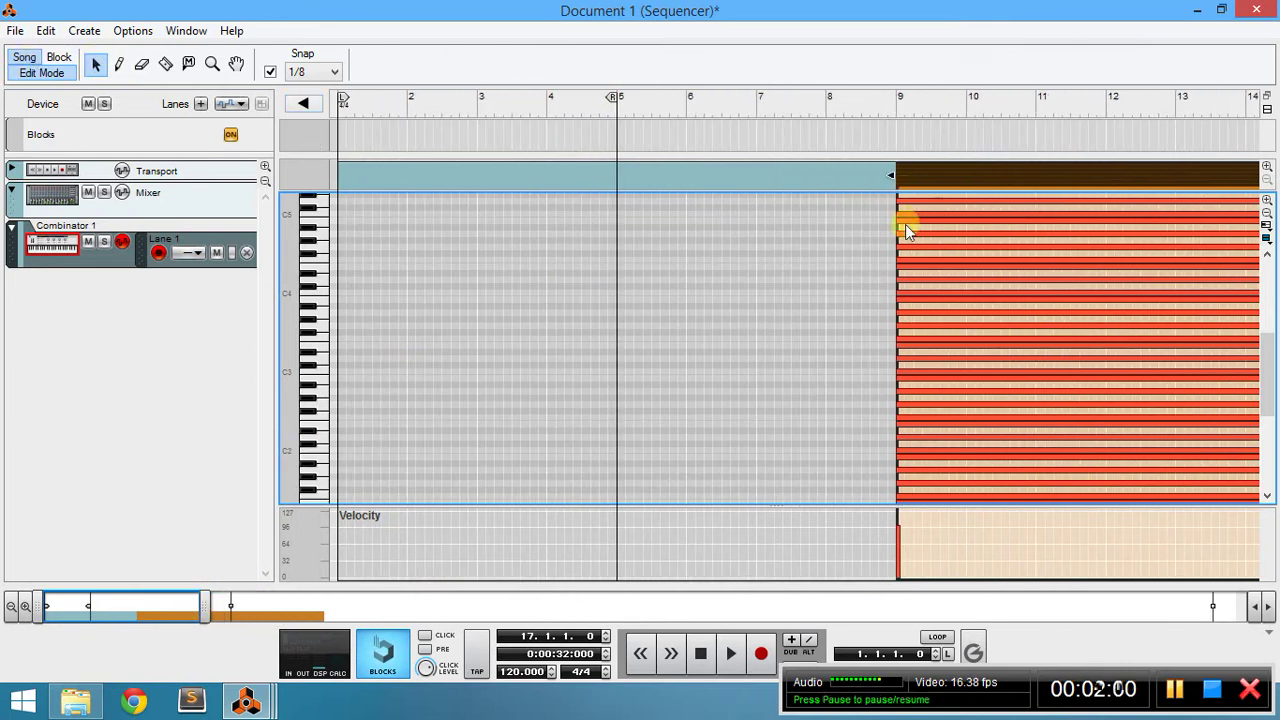
left_click_drag(893, 174, 617, 190)
left_click(951, 180)
left_click_drag(951, 180, 694, 189)
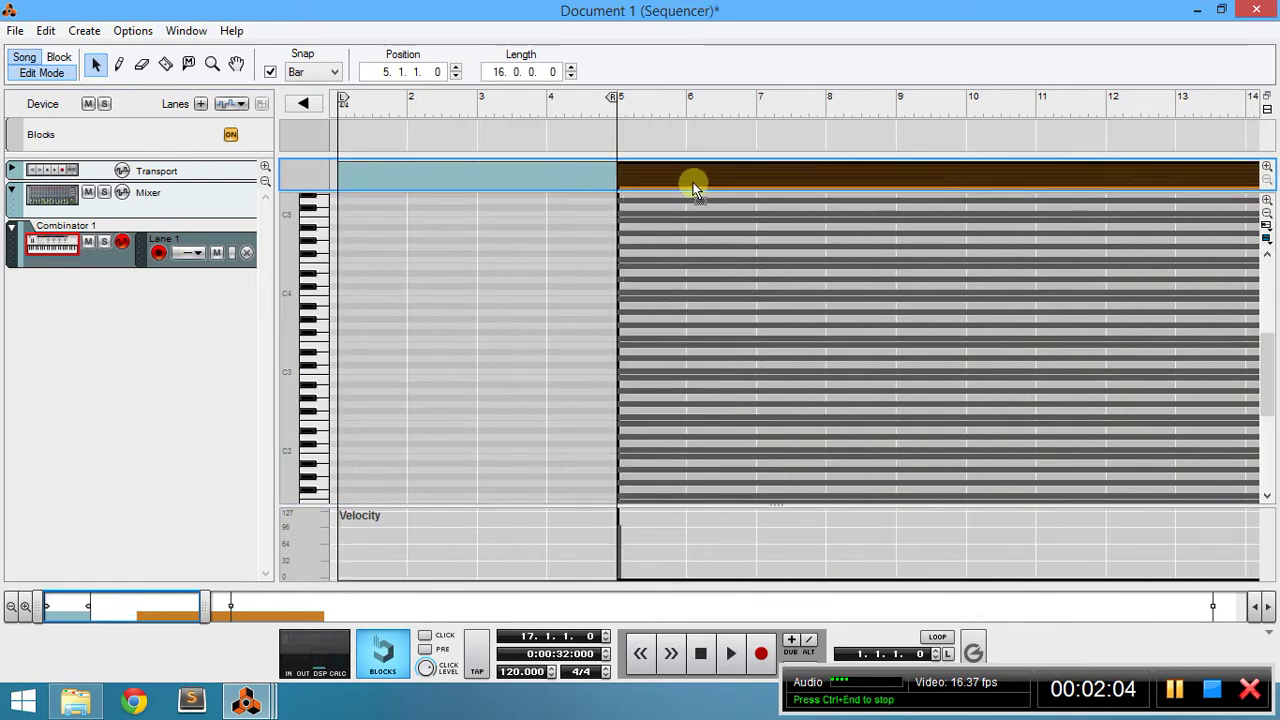
Draw a 1/8-length A3 note at the very start of the empty four-bar clip.
left_click(503, 287)
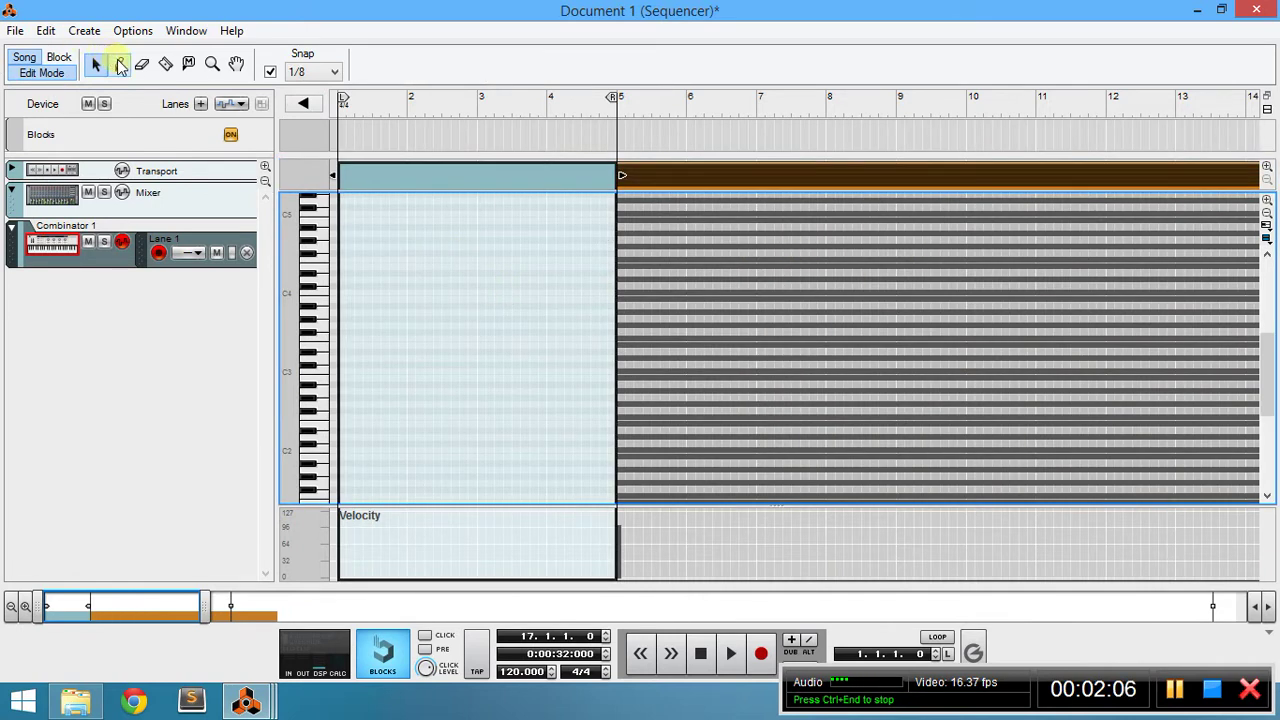
left_click(118, 63)
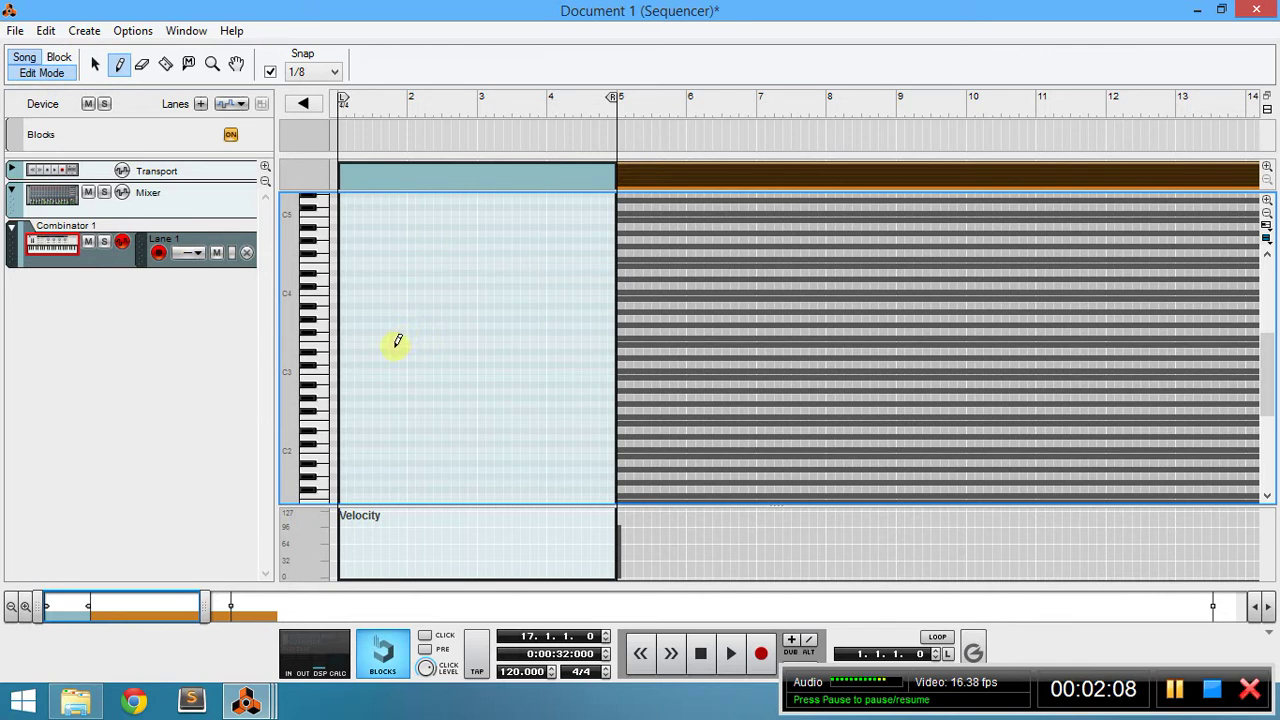
left_click(342, 311)
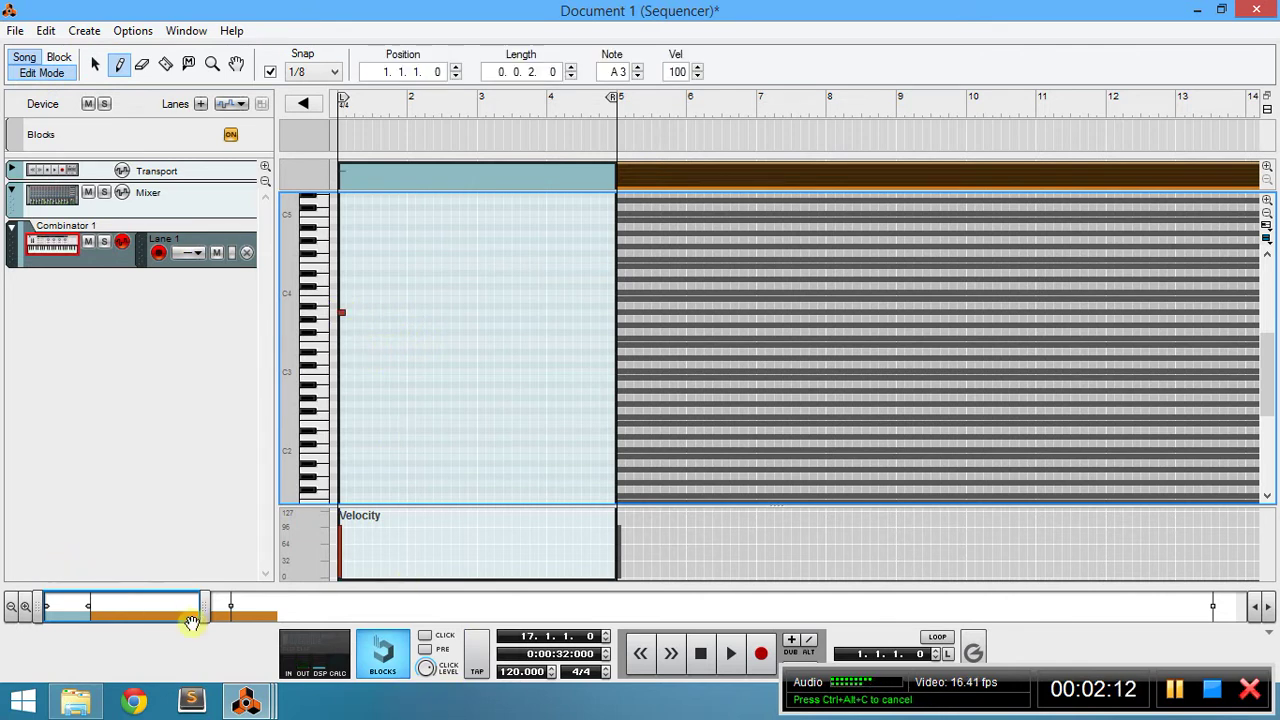
left_click_drag(203, 610, 147, 615)
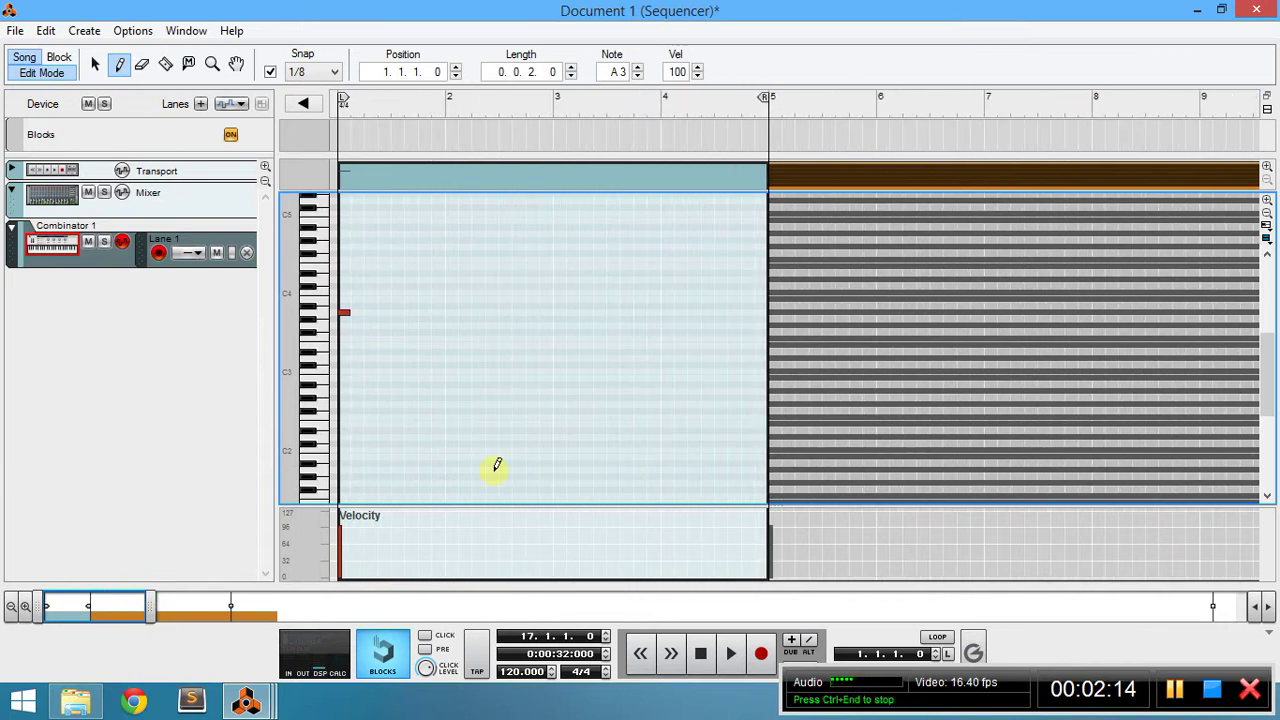
Continue the melody with consecutive 1/8 notes D4, C4, G4, F4, D4, F4, A4, B4 and C#5 after the opening A3.
left_click(357, 279)
left_click(370, 292)
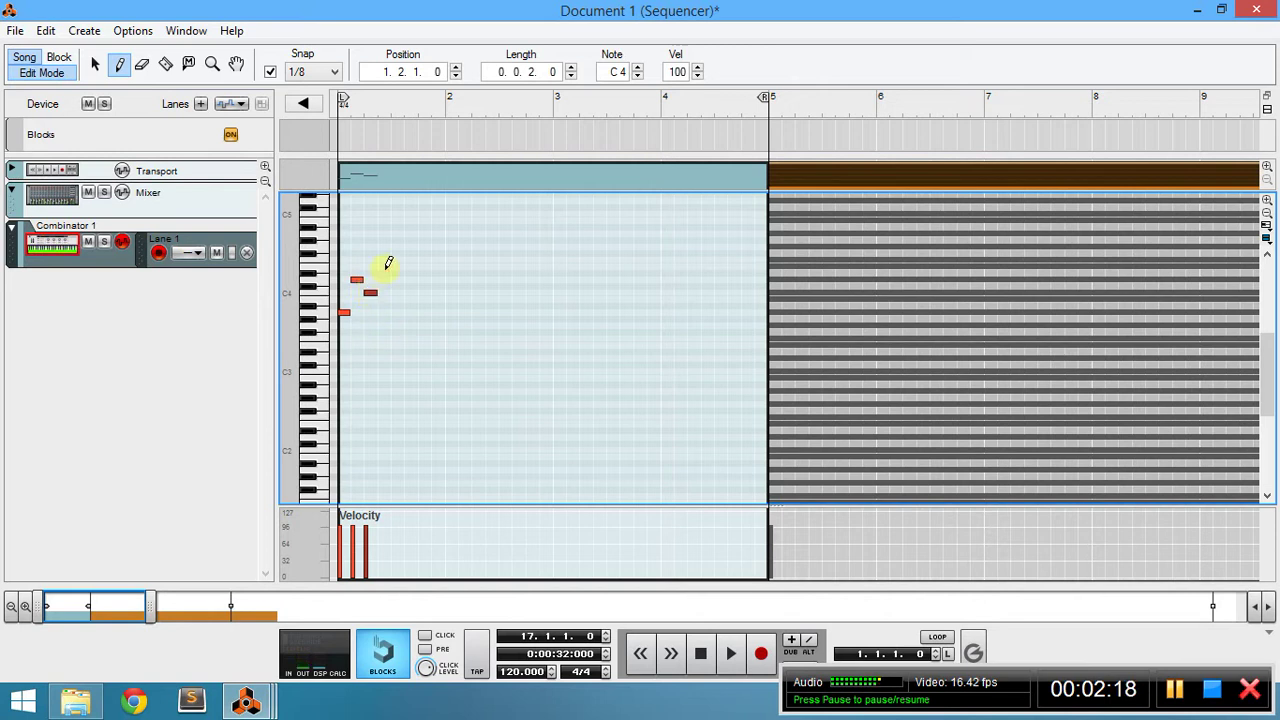
left_click(384, 246)
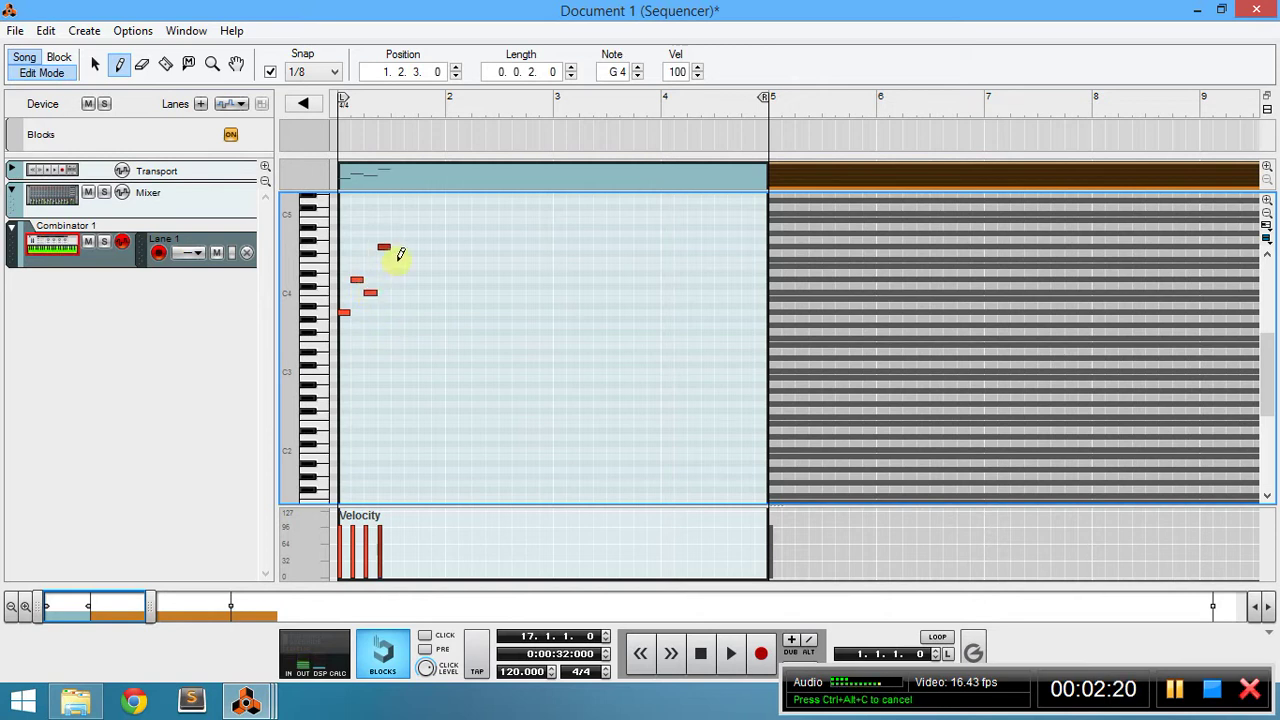
left_click(397, 260)
left_click(410, 279)
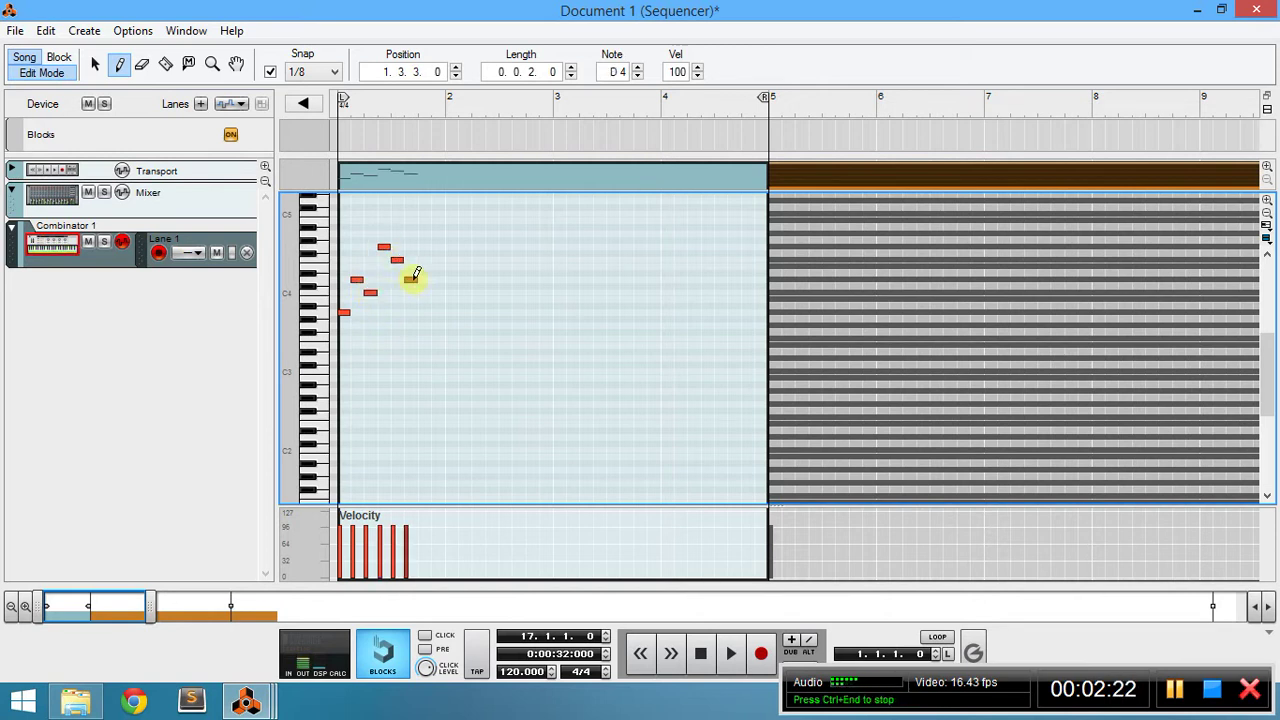
left_click(423, 259)
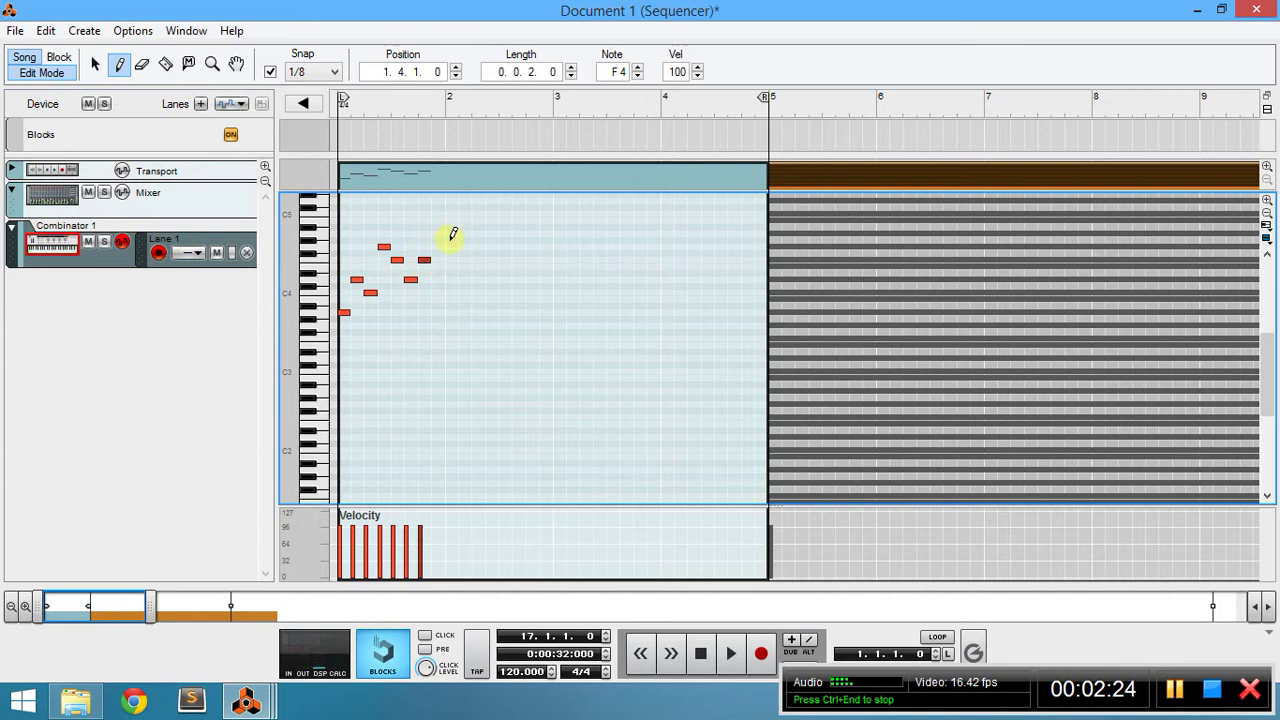
left_click(437, 233)
left_click(451, 220)
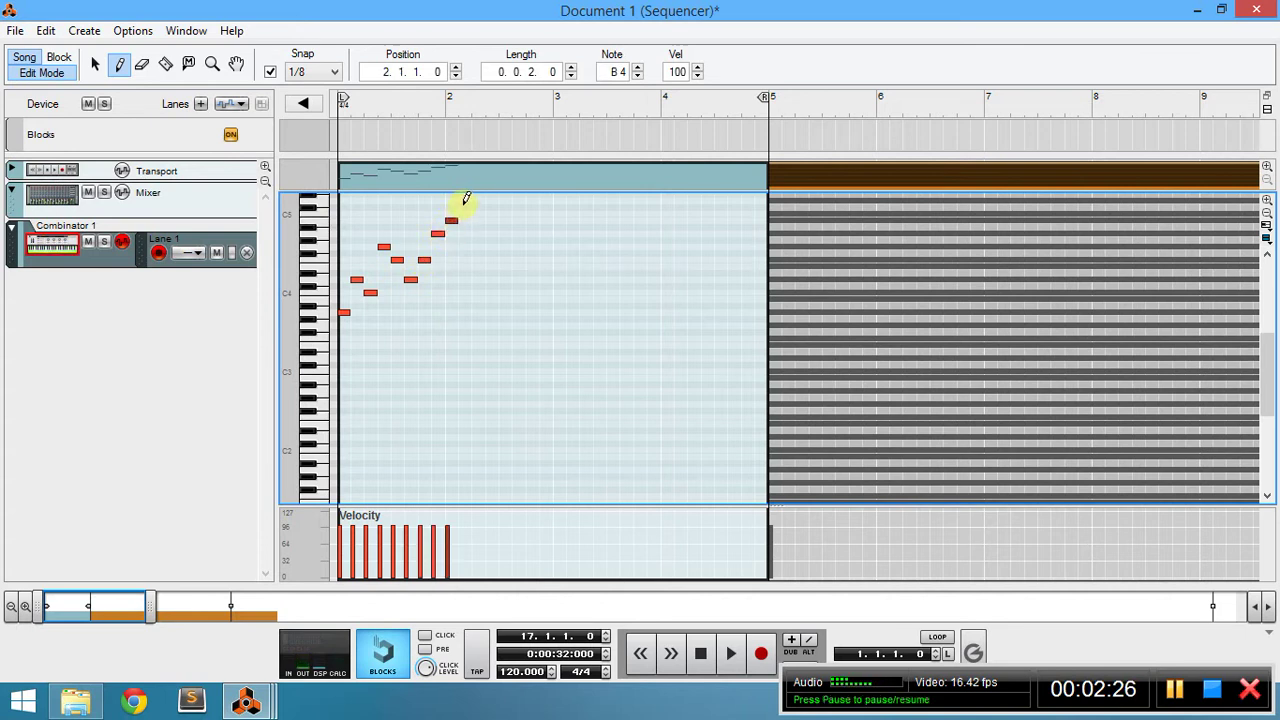
left_click(464, 207)
Shorten the melody clip to two bars and move the key map clip to start at bar 3.
left_click(95, 65)
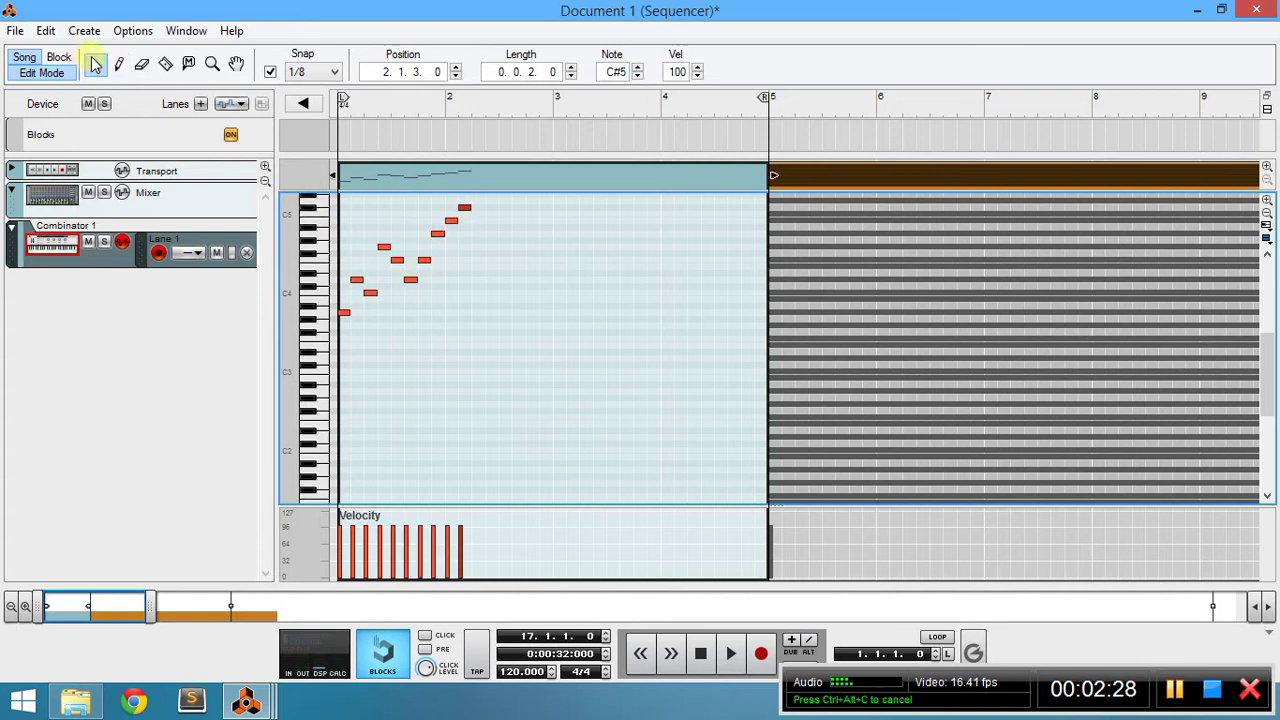
double_click(868, 196)
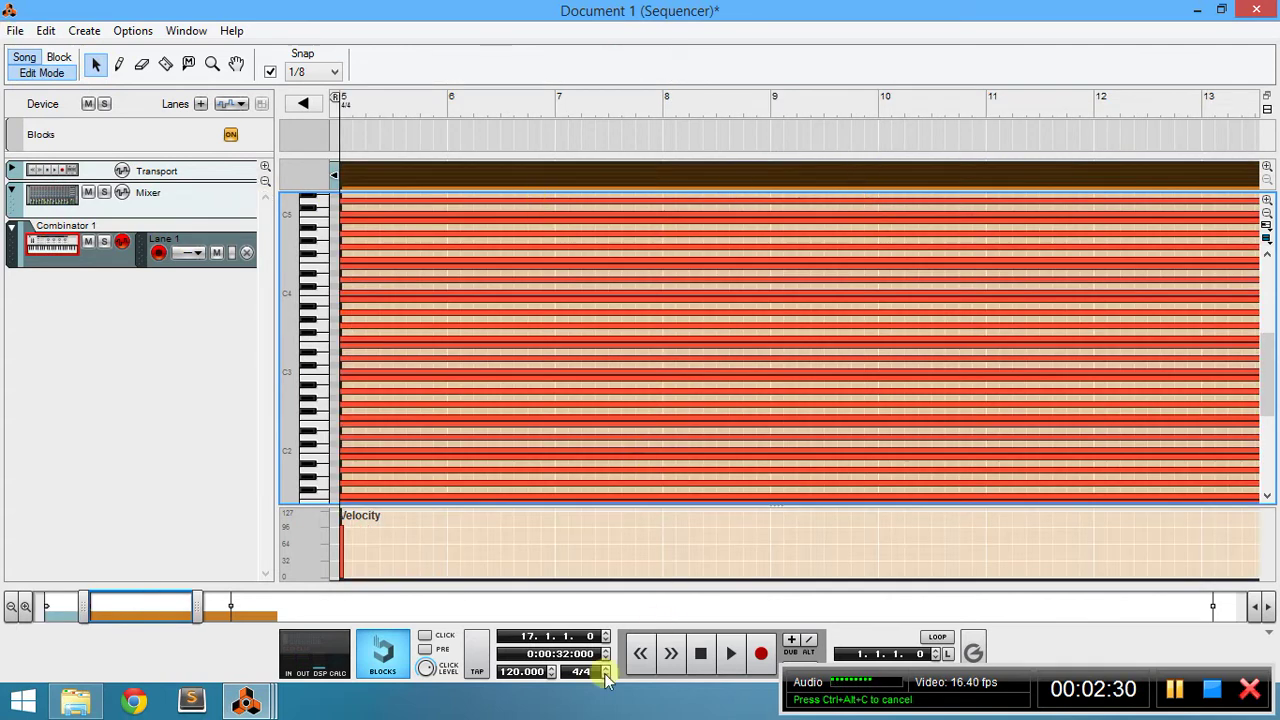
left_click_drag(133, 616, 4, 612)
left_click(735, 173)
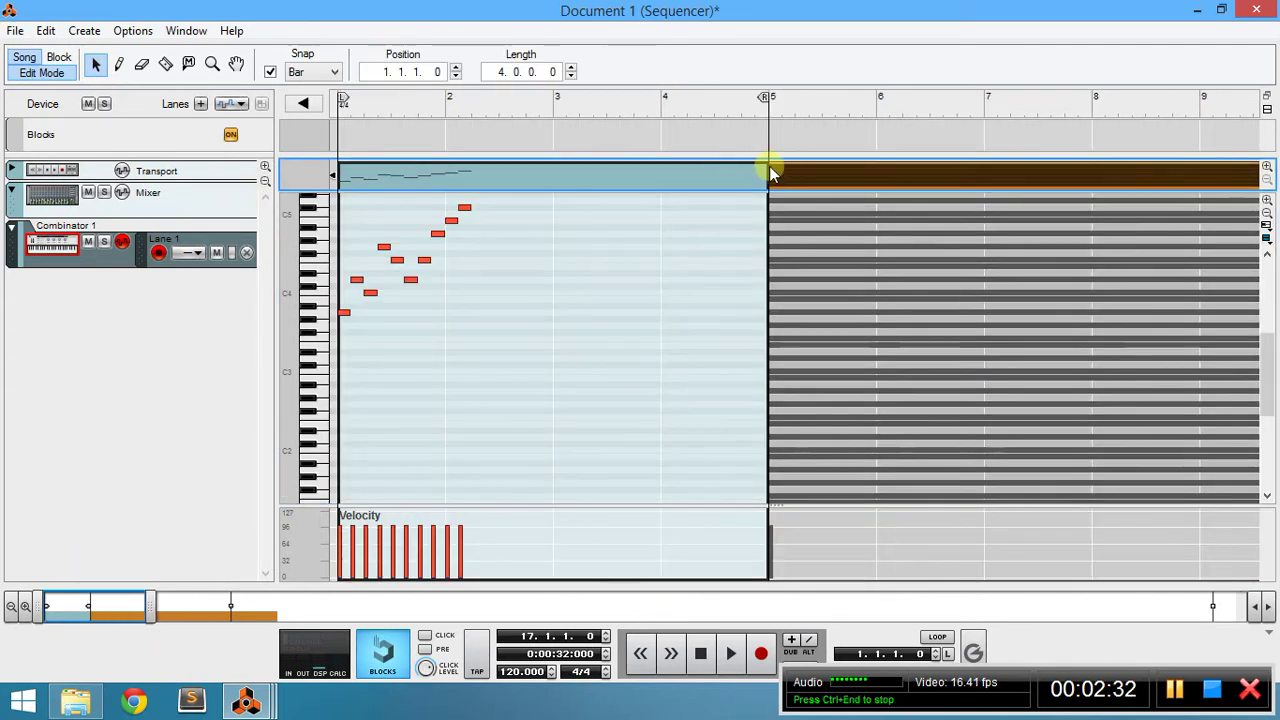
left_click_drag(778, 173, 556, 180)
left_click(870, 175)
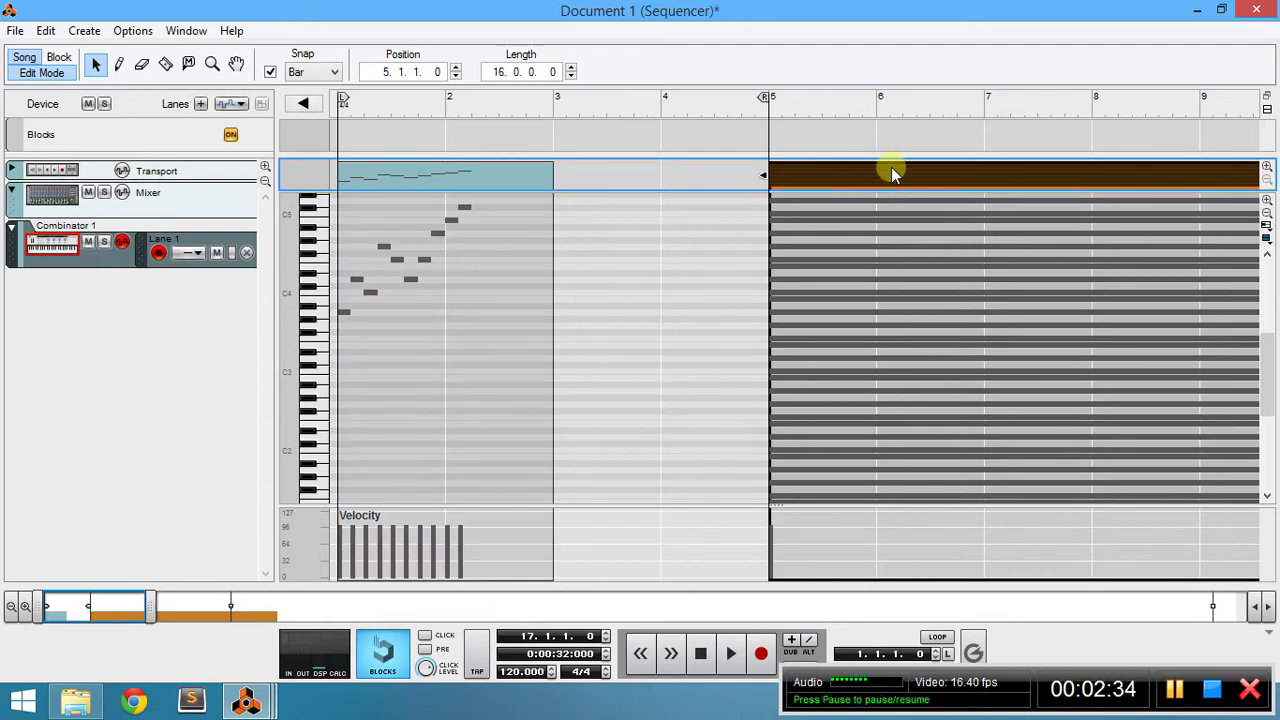
left_click_drag(889, 171, 696, 191)
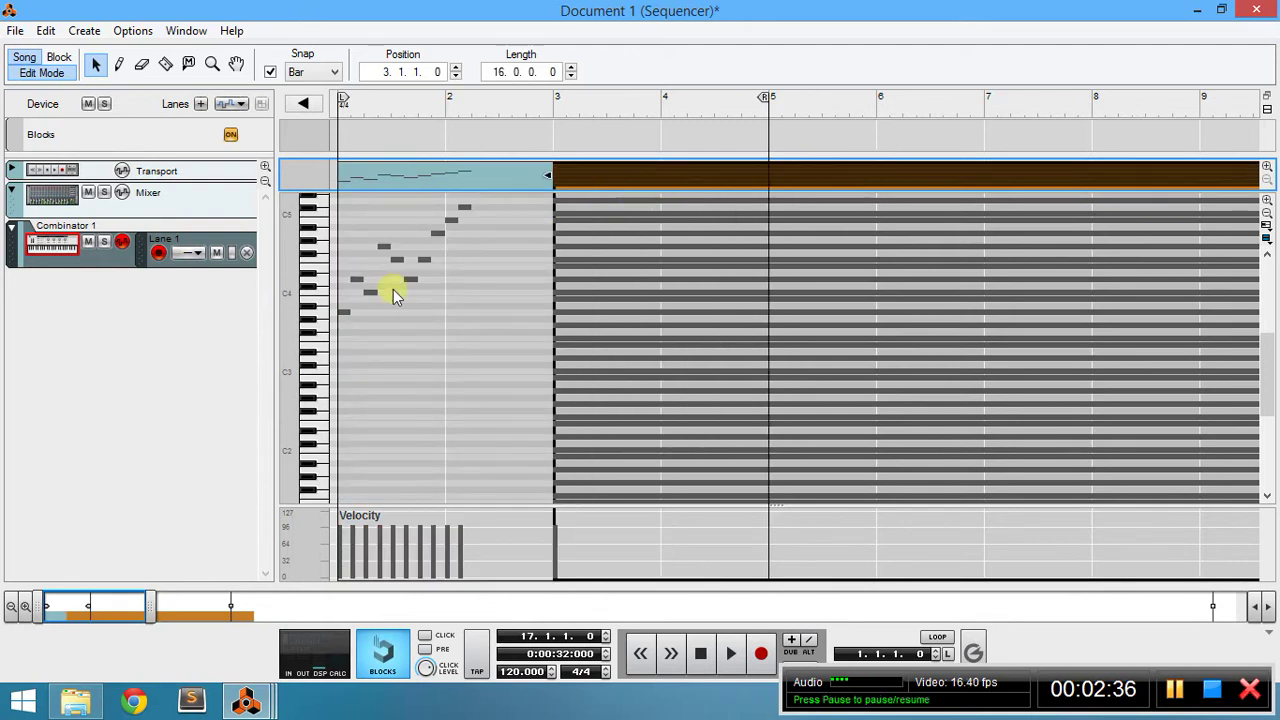
Open the melody clip for note editing and lower its last note to C5.
double_click(435, 279)
left_click_drag(467, 218, 425, 250)
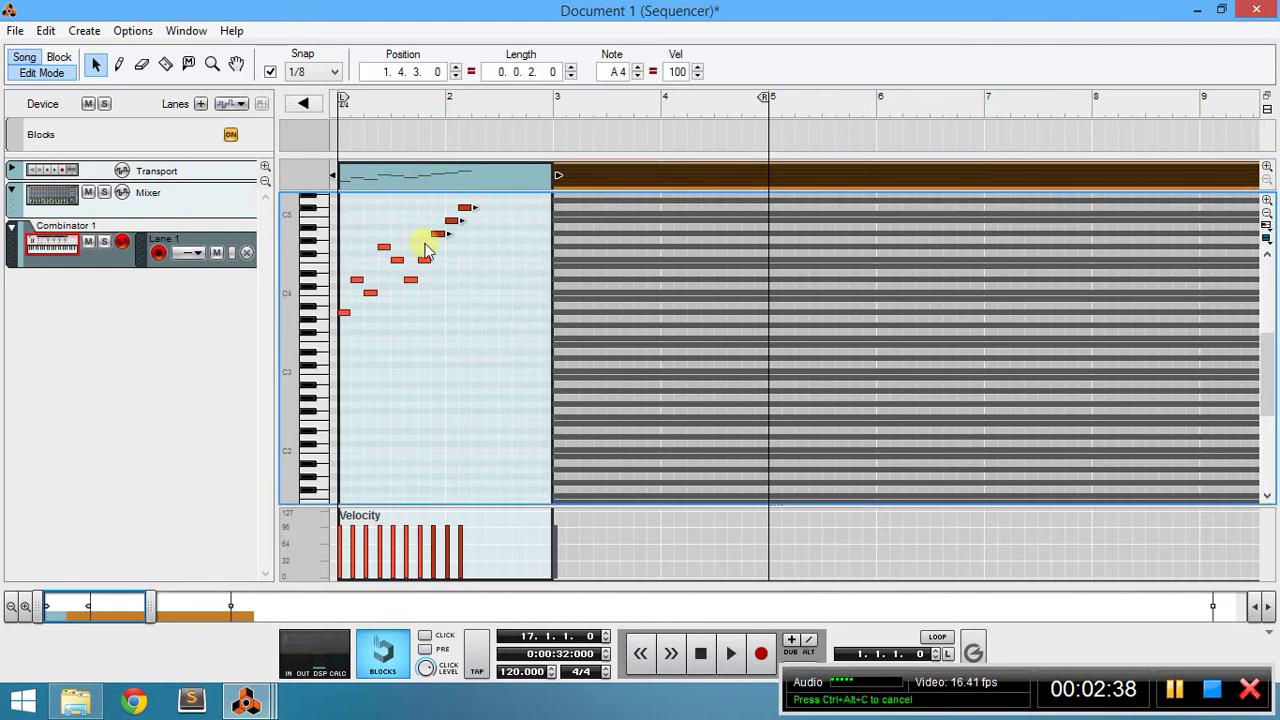
left_click(437, 236)
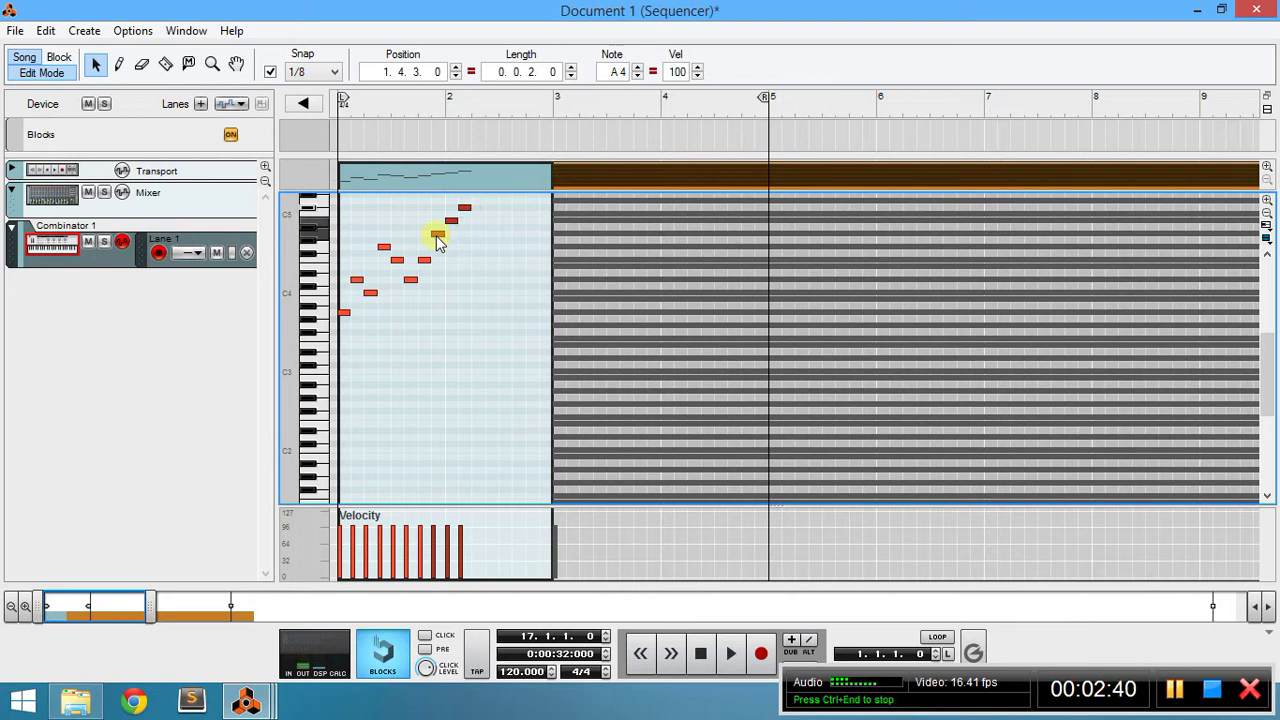
left_click(509, 214)
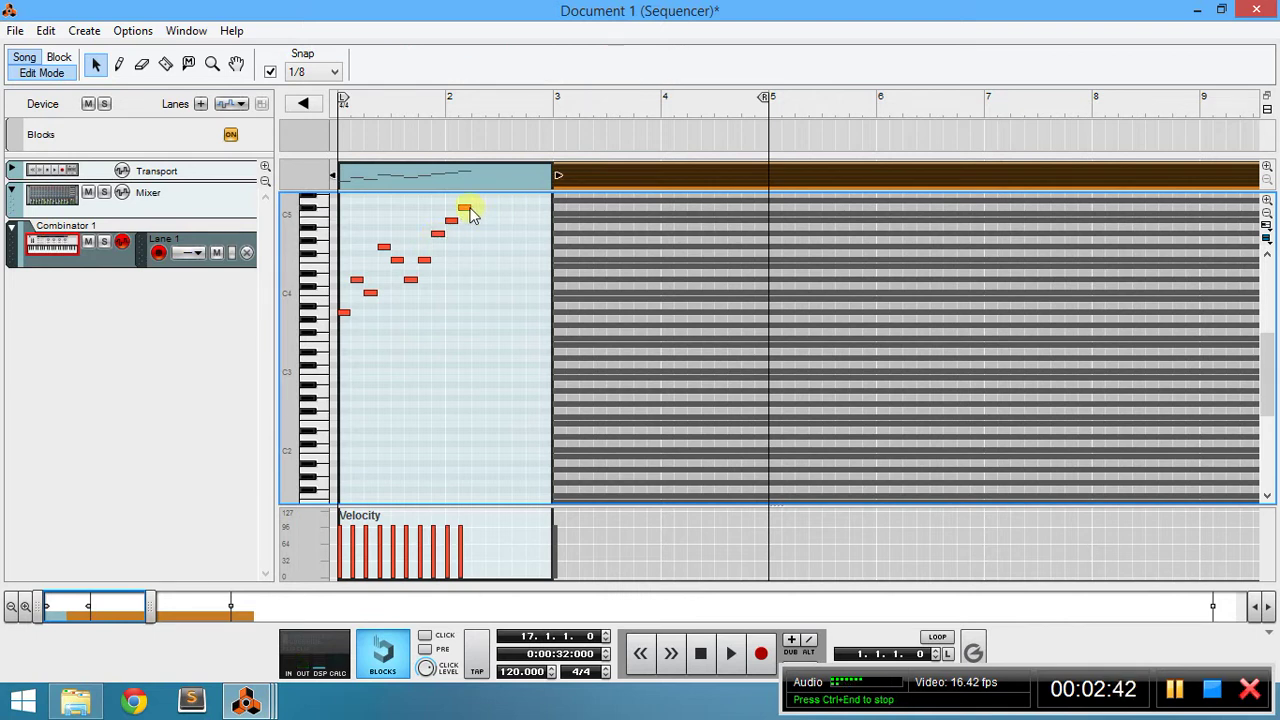
mouse_move(470, 216)
left_mouse_down()
mouse_move(405, 282)
mouse_move(337, 309)
left_mouse_up()
left_click(390, 249)
left_click(413, 282)
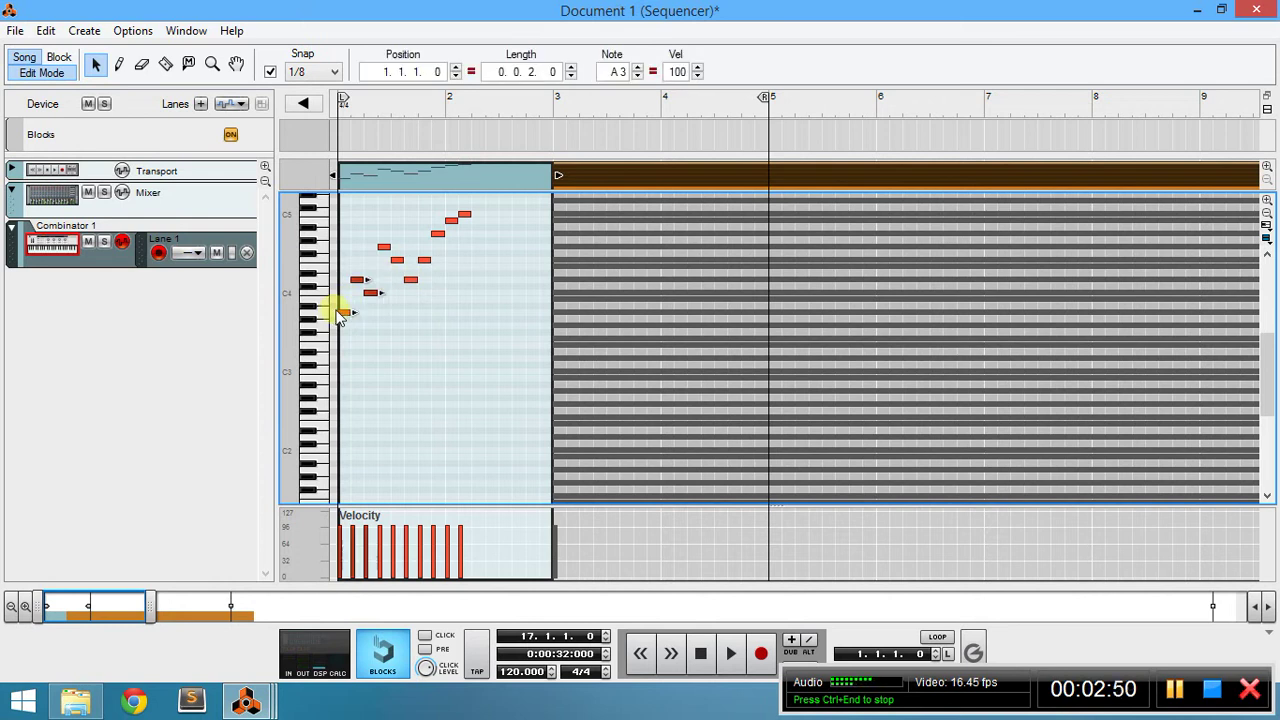
left_click(369, 297)
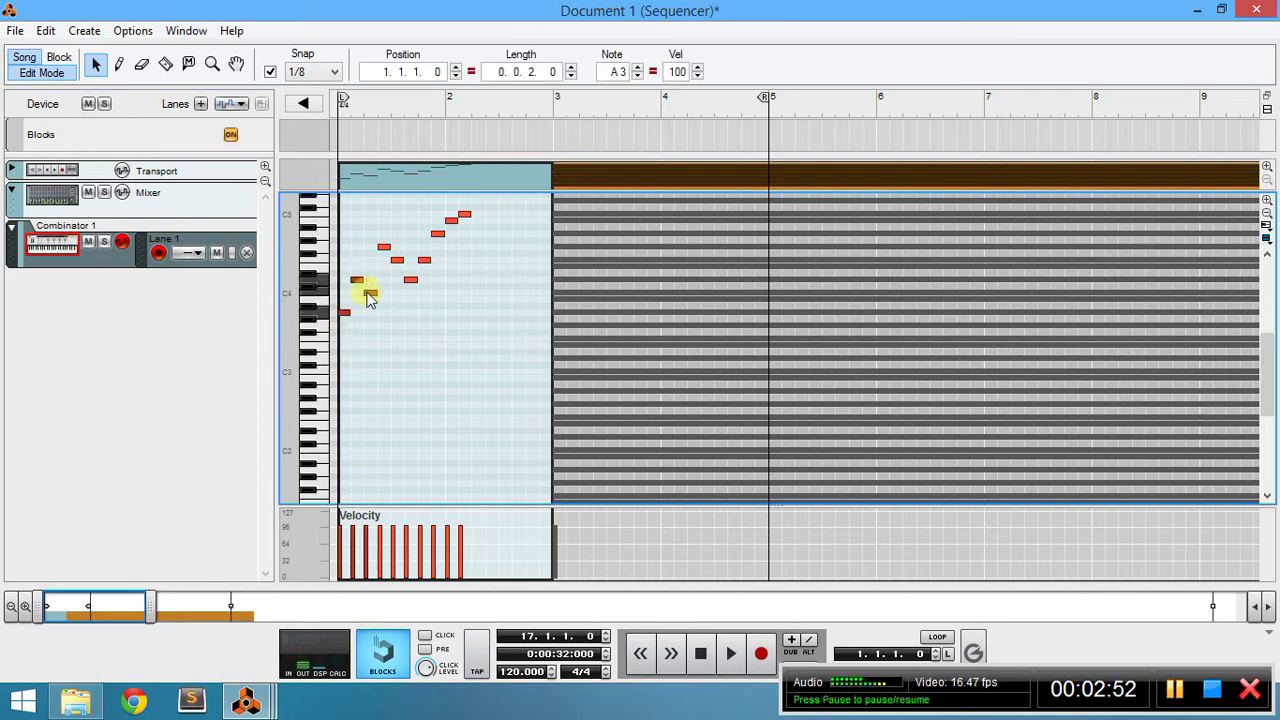
Fill the rest of bar 2 with 1/8 notes G4, A4, B4 stacked with E4, F4, G4 and C4.
left_click(120, 64)
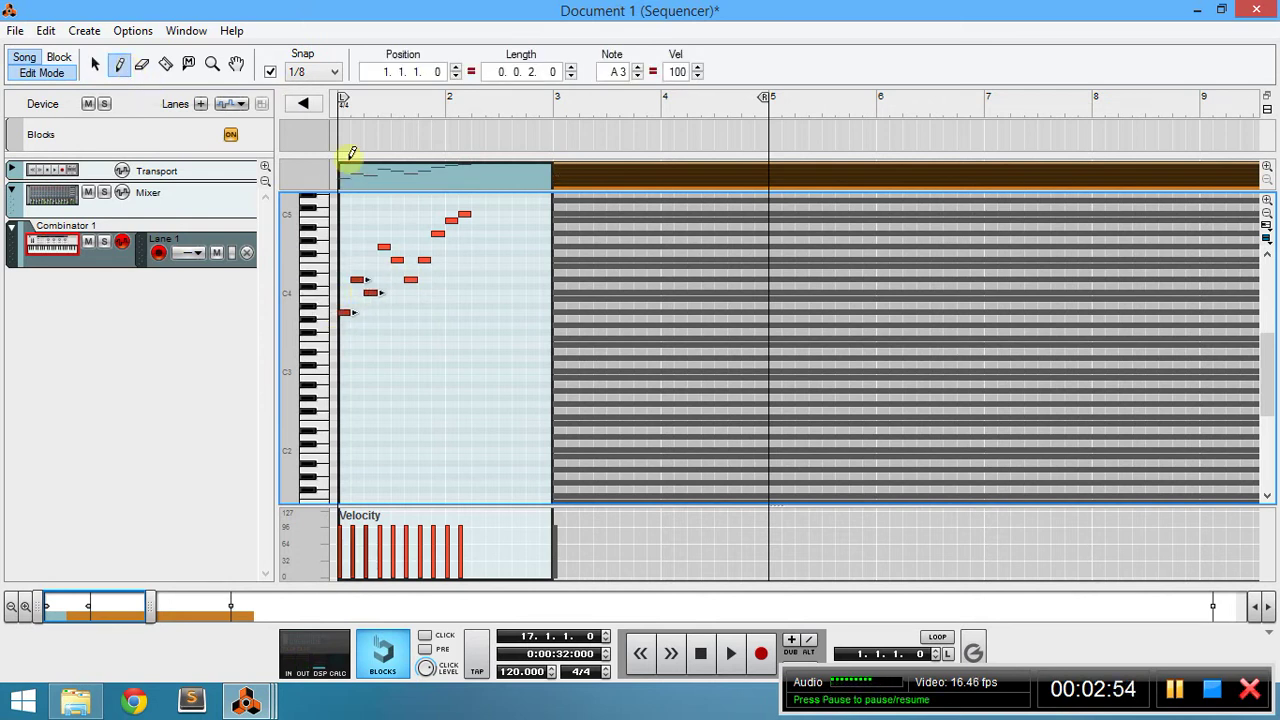
left_click(477, 246)
left_click(489, 234)
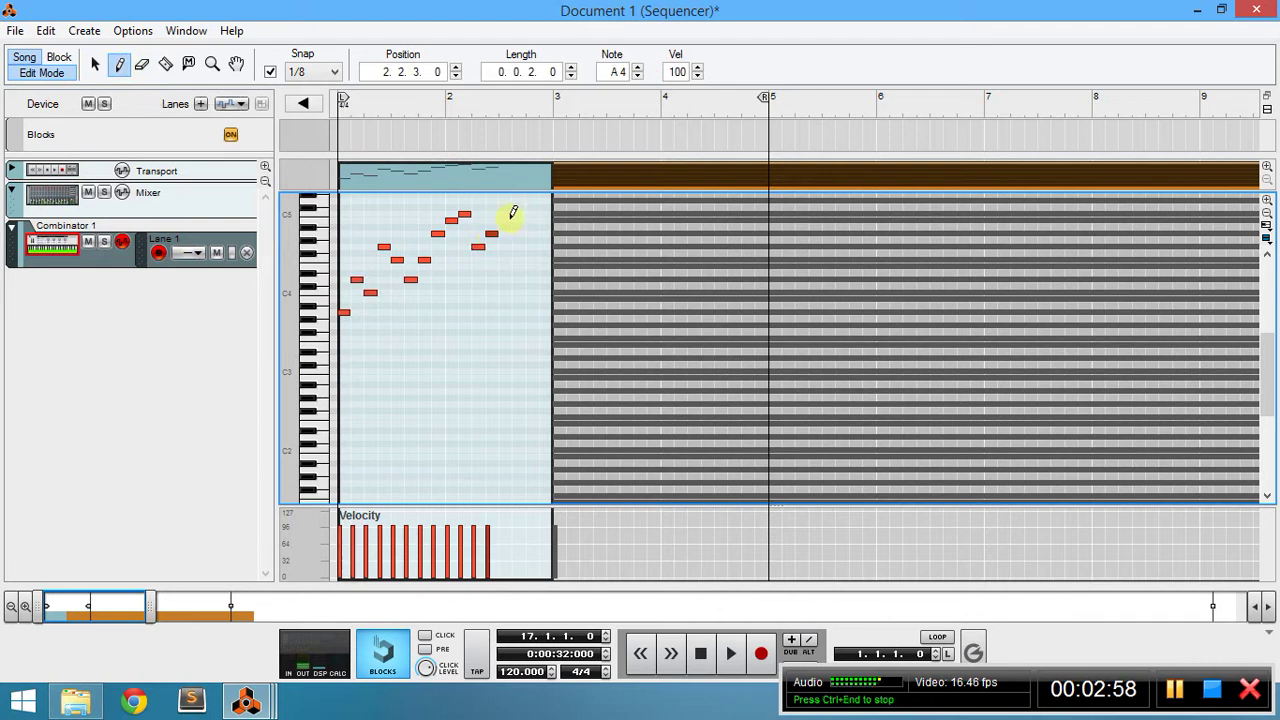
left_click(507, 220)
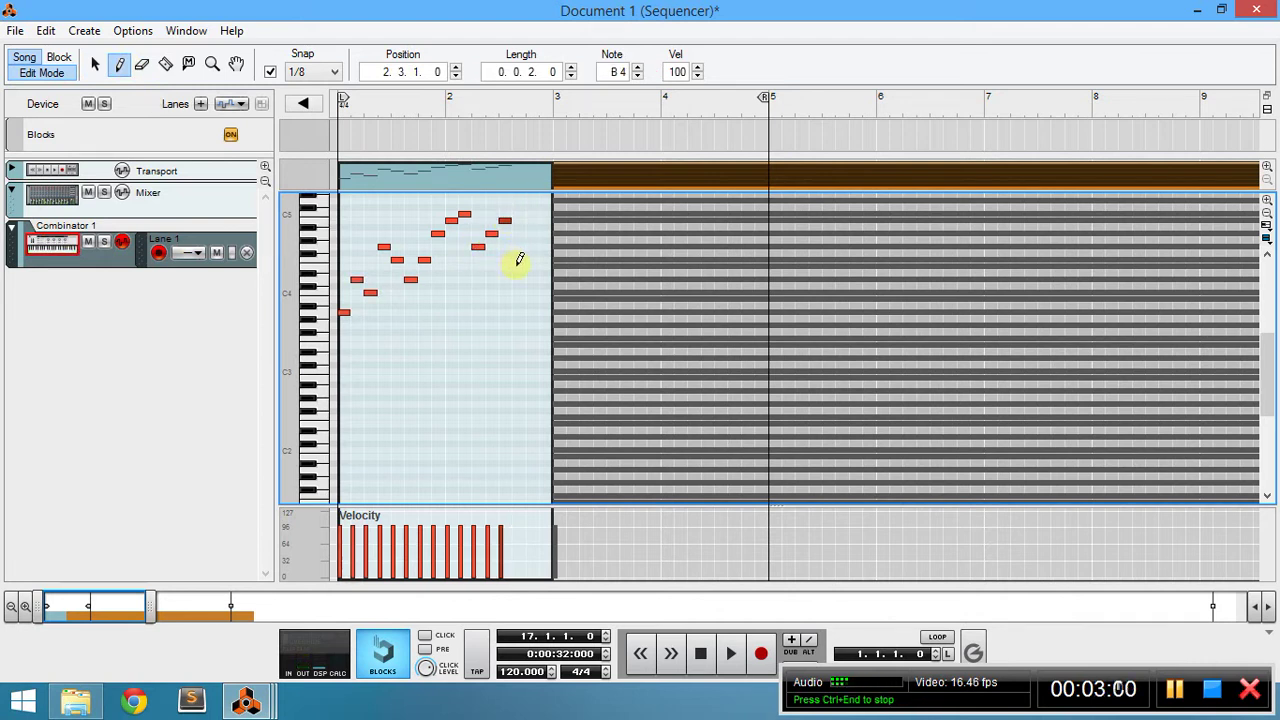
left_click(503, 265)
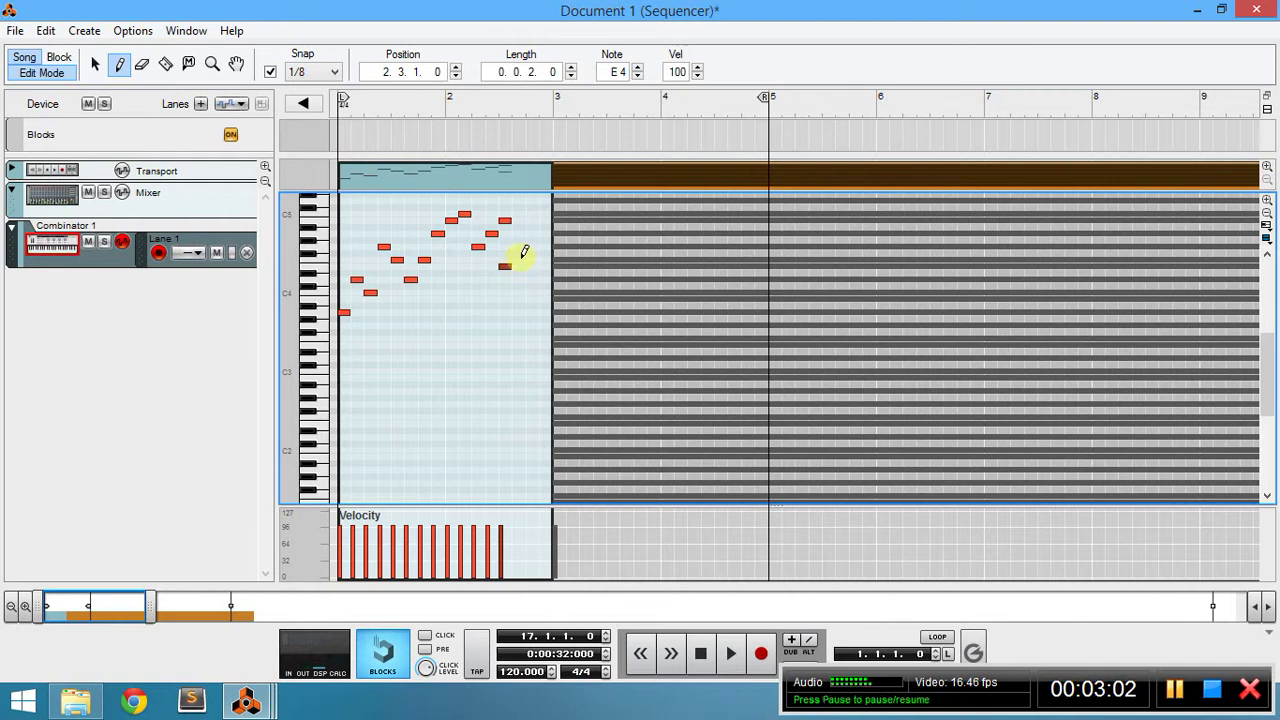
left_click(518, 259)
left_click(535, 246)
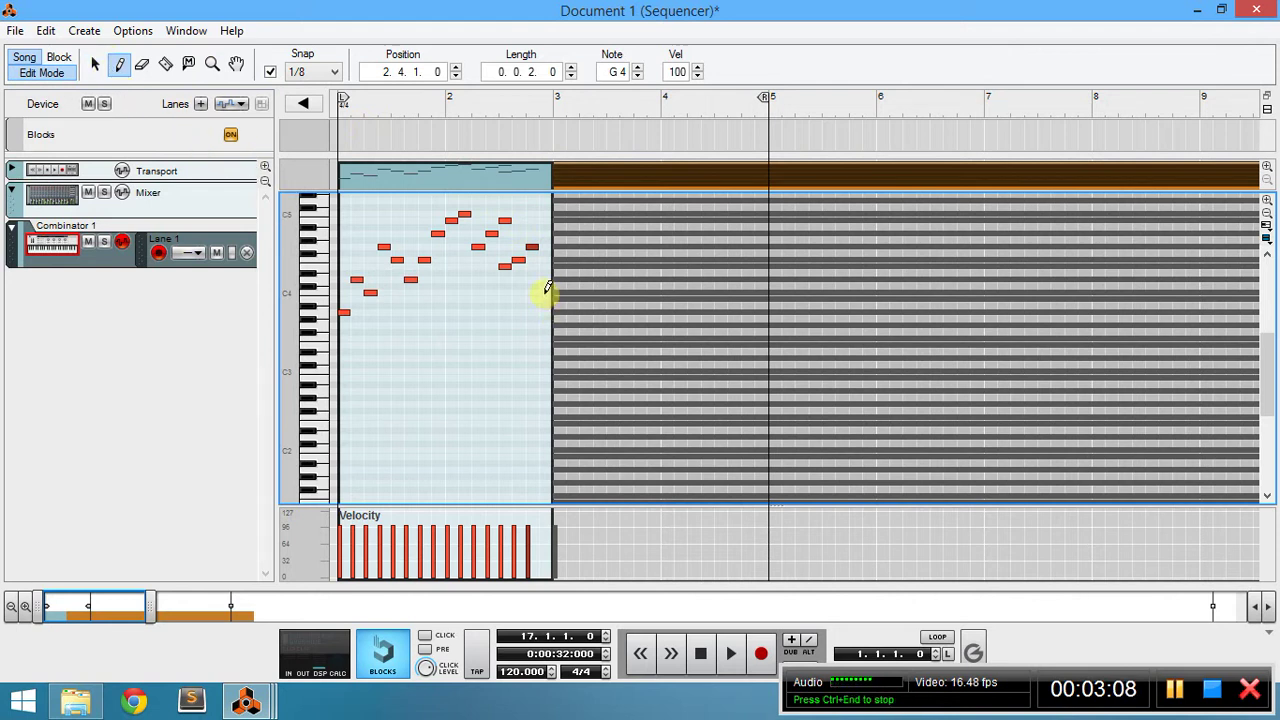
left_click(545, 292)
Move the right locator to bar 3 and play the two-bar melody with looping on.
left_click_drag(768, 98, 552, 100)
left_click(699, 653)
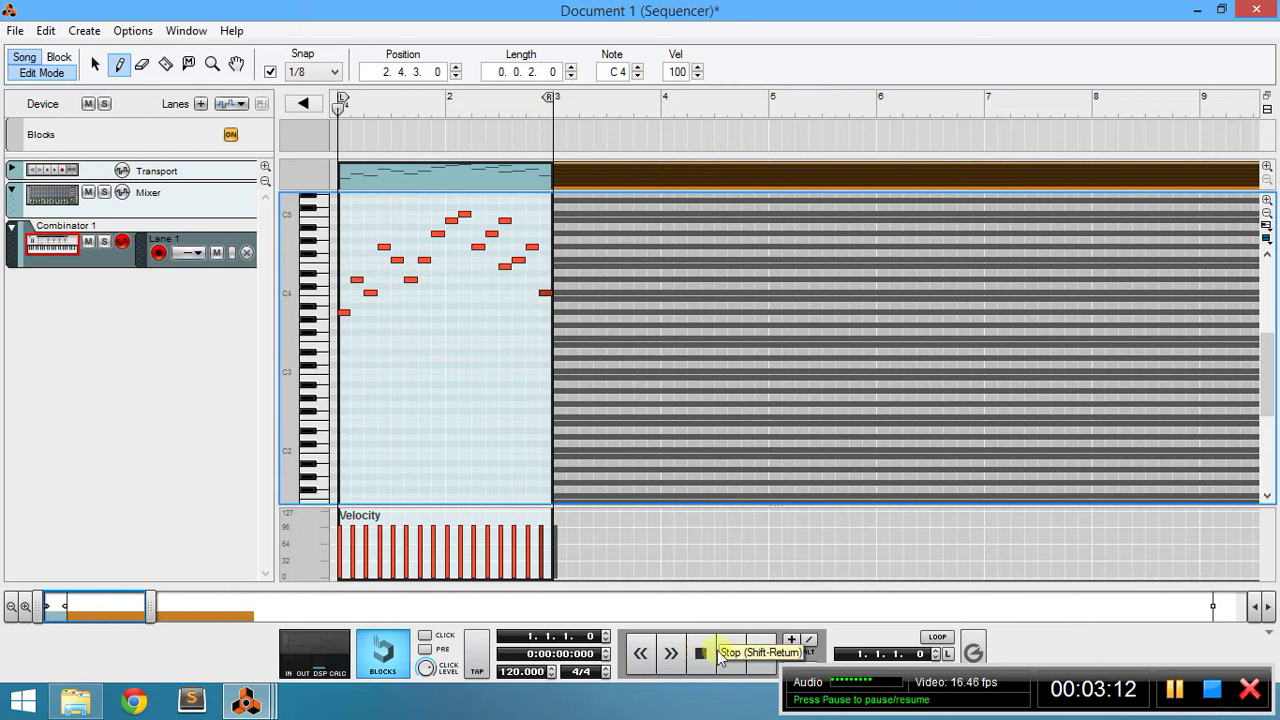
left_click(733, 653)
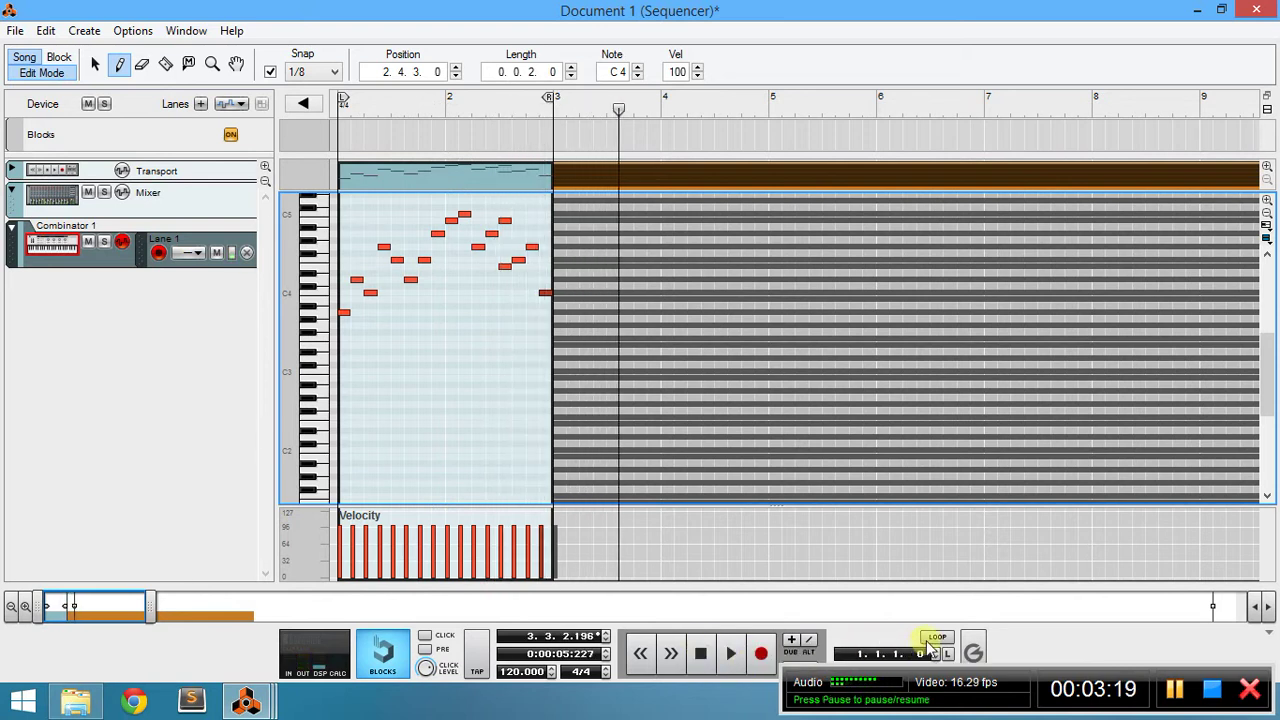
left_click(701, 653)
left_click(731, 653)
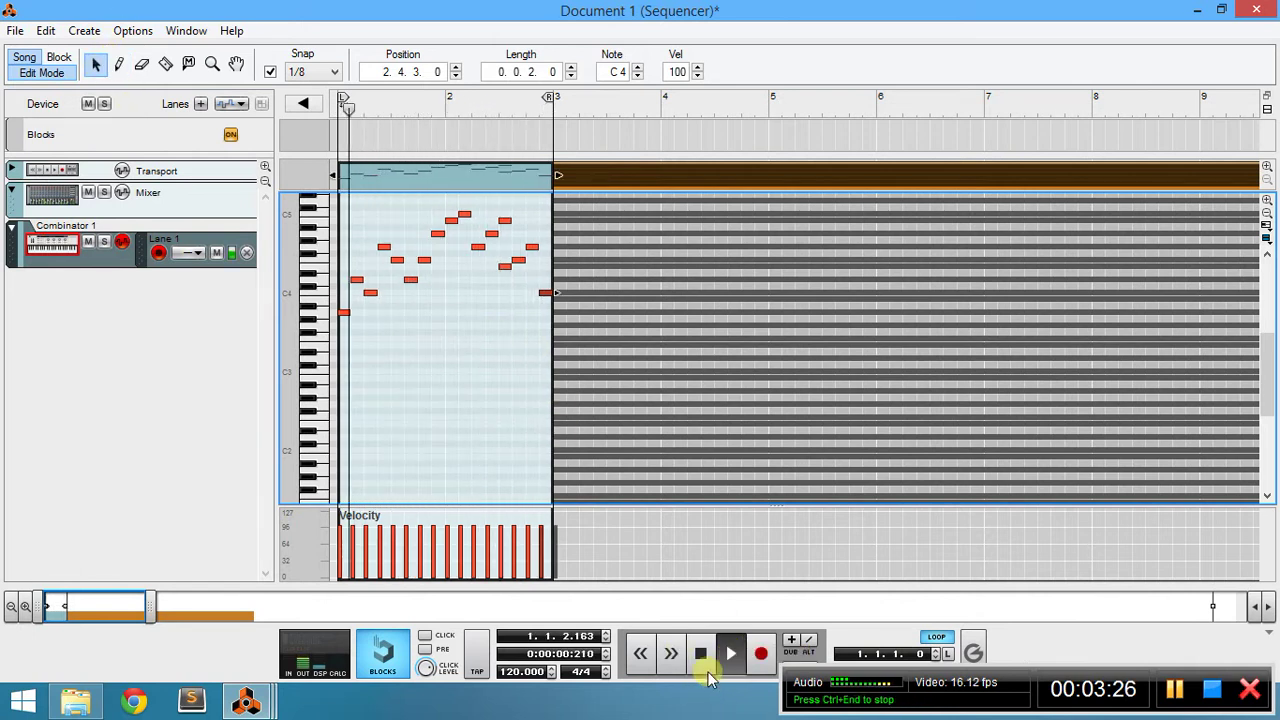
left_click(698, 655)
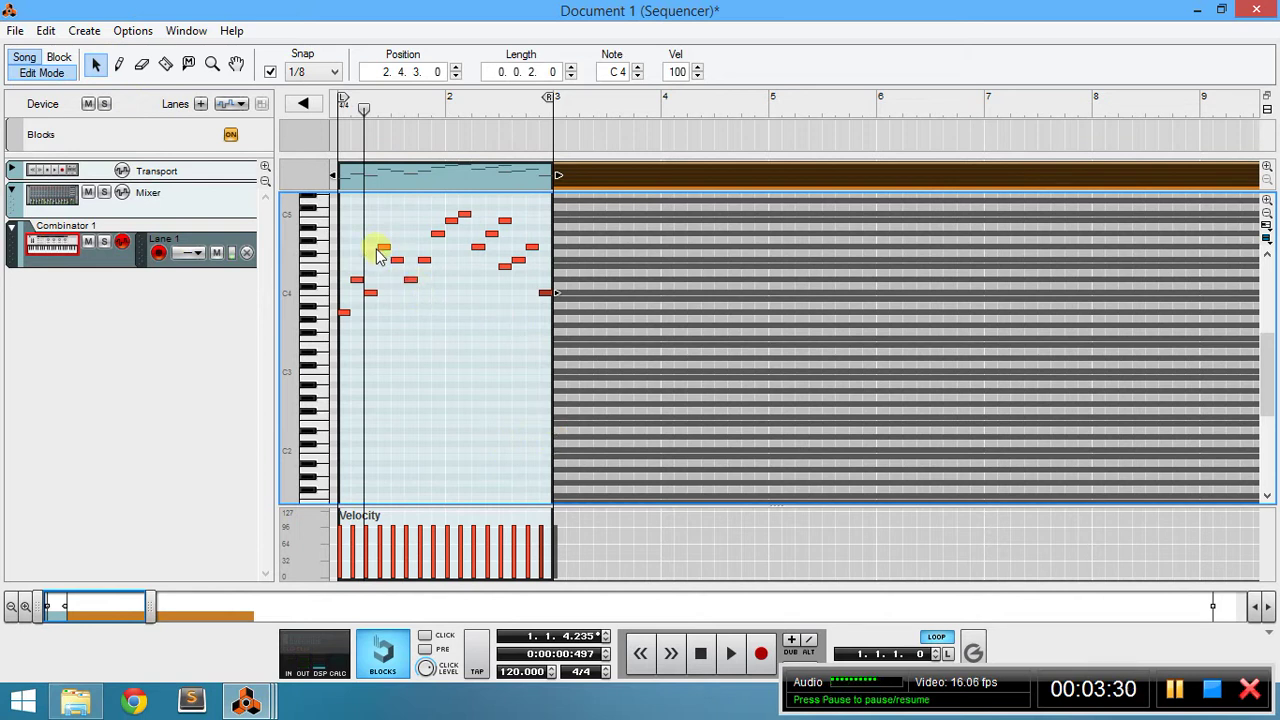
Lower the melody's fourth note to F4 and its fifth and seventh notes to E4, and replay the loop from the start.
left_click_drag(381, 250, 397, 270)
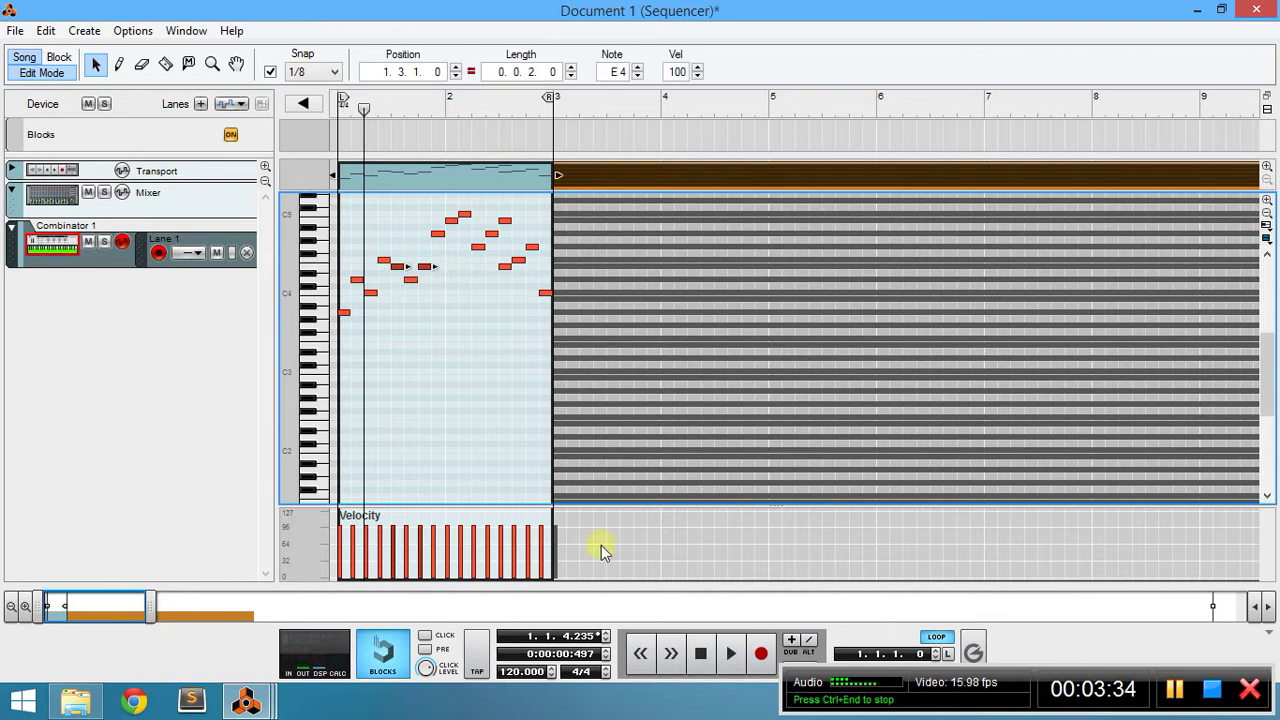
left_click(712, 660)
left_click(727, 658)
left_click(405, 336)
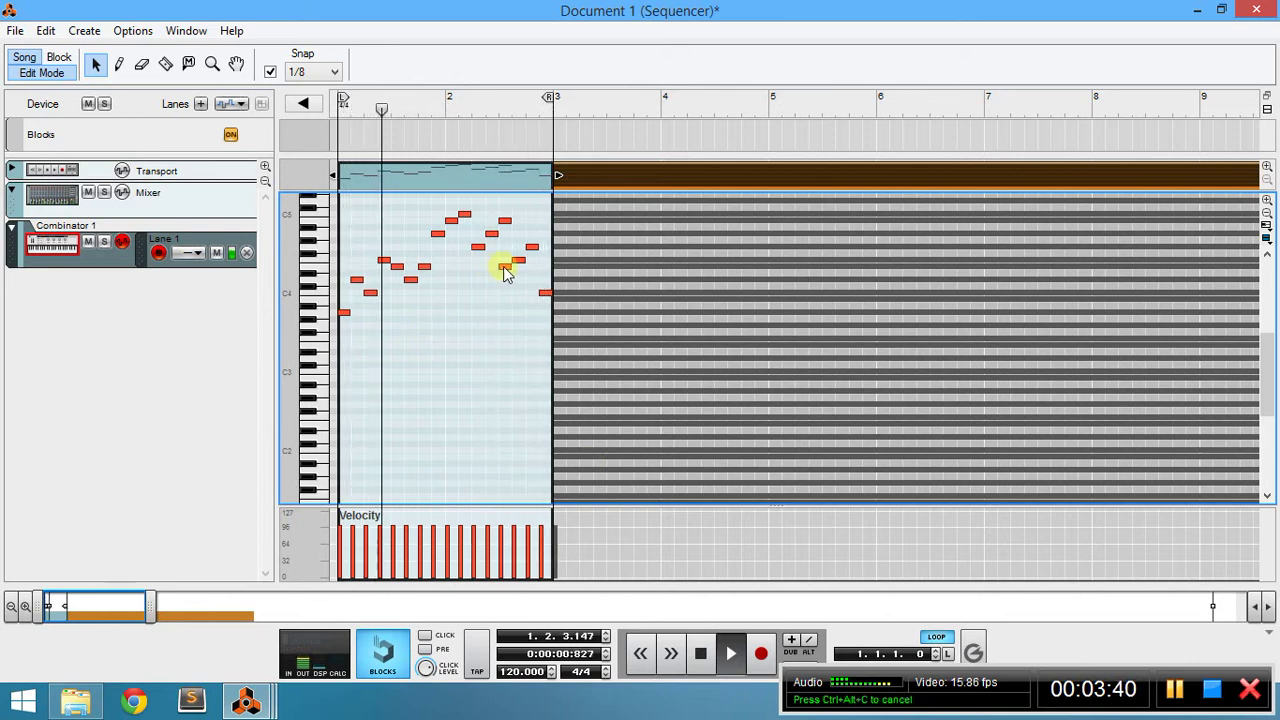
Erase the E4 note stacked beneath the B4 in bar 2.
left_click(142, 64)
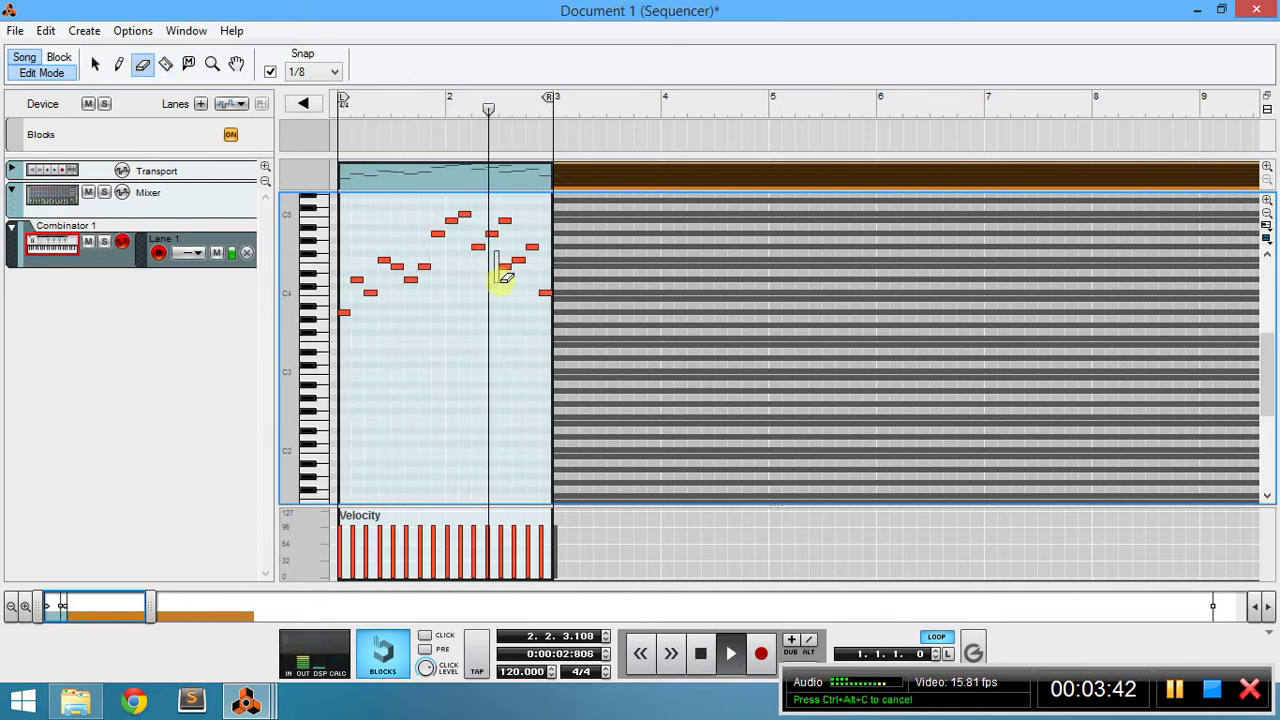
left_click(504, 268)
left_click(95, 64)
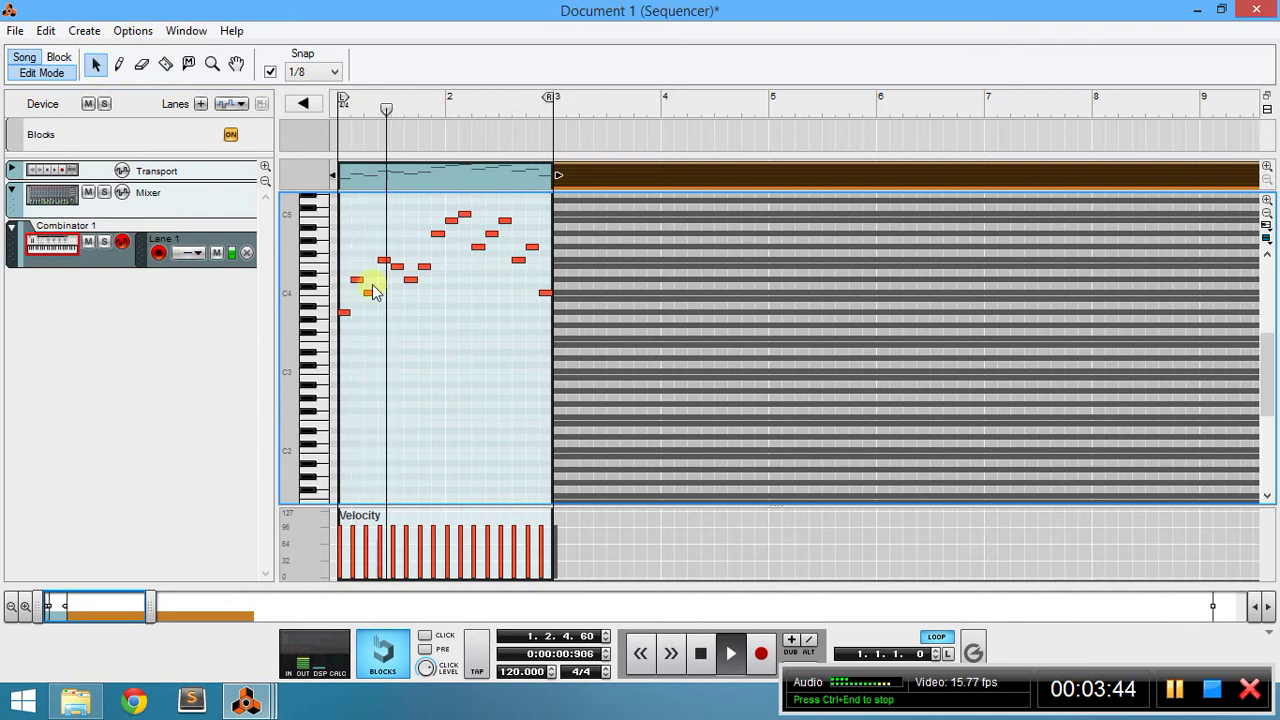
Raise the melody's last note to F4 and the two notes before it to G4 and A4.
left_click_drag(544, 296, 544, 263)
left_click(531, 287)
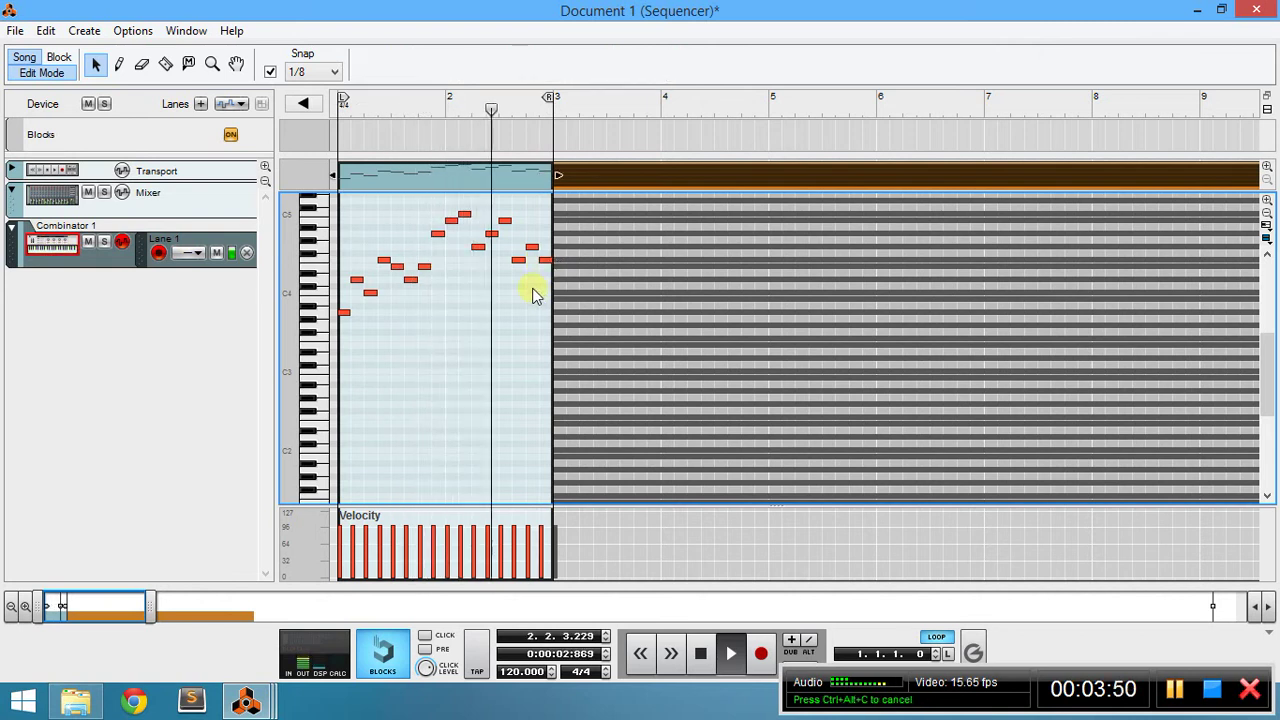
left_click_drag(520, 262, 531, 240)
left_click(523, 267)
left_click(529, 300)
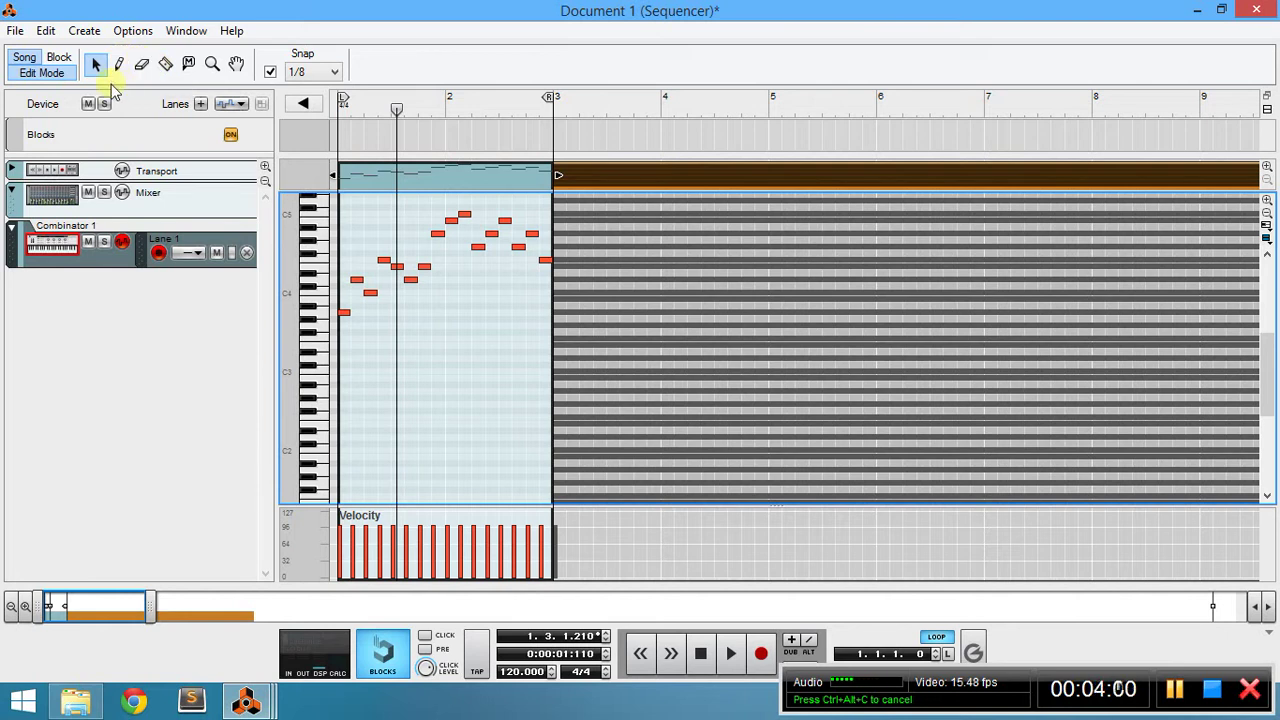
Move the key map clip to bar 5 and copy the two-bar melody clip to bar 3.
left_click_drag(622, 174, 814, 183)
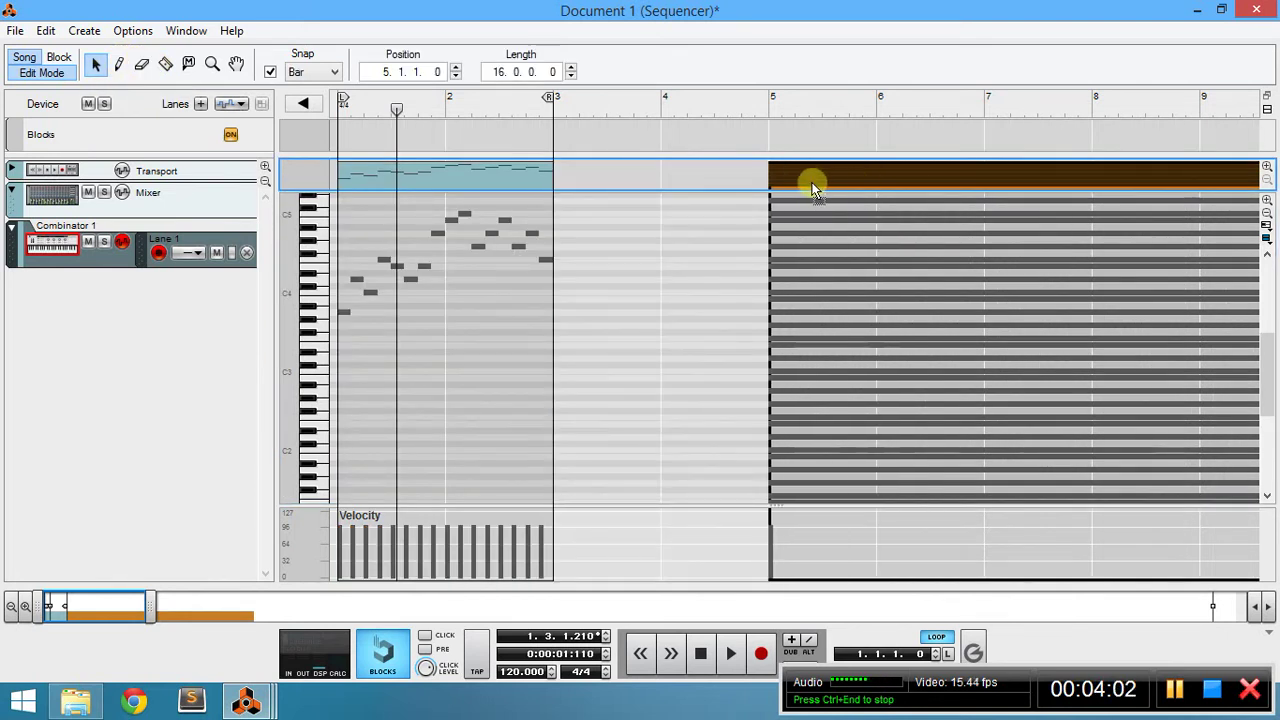
left_click(674, 293)
left_click_drag(357, 168, 555, 169)
Set the right locator to bar 5 and return the playback position to the song start.
left_click(767, 98, "alt")
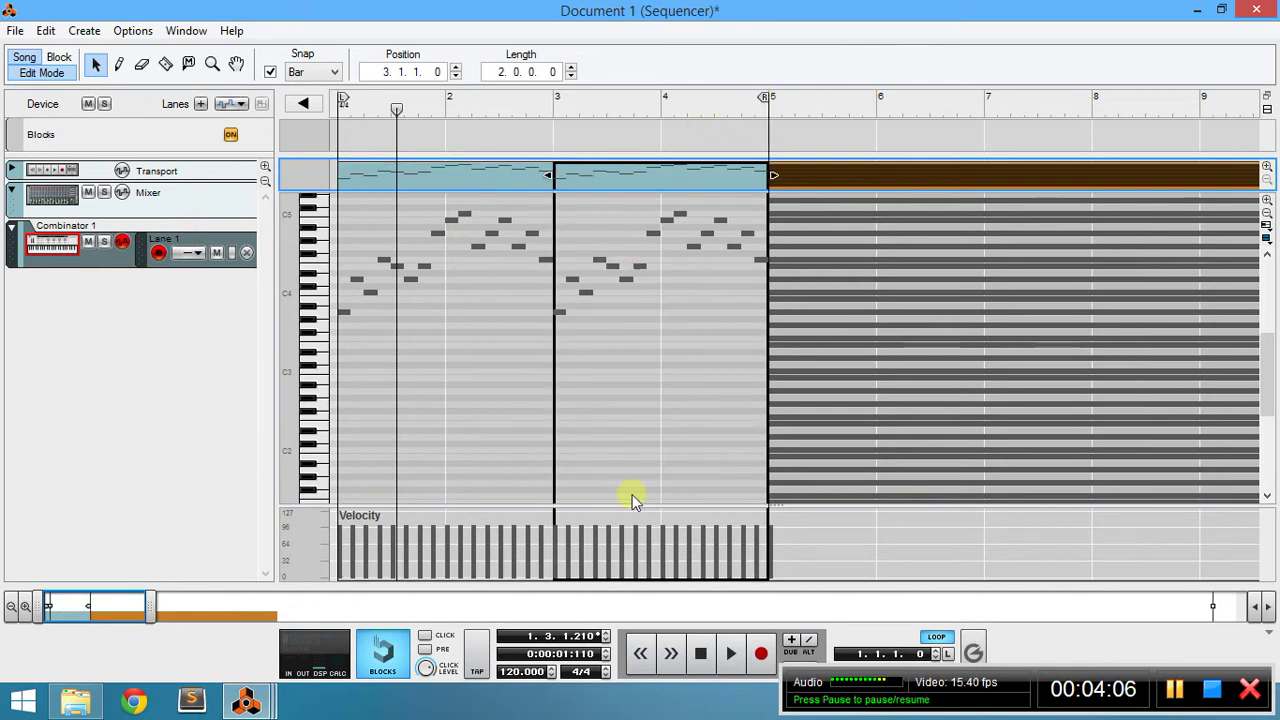
left_click(699, 655)
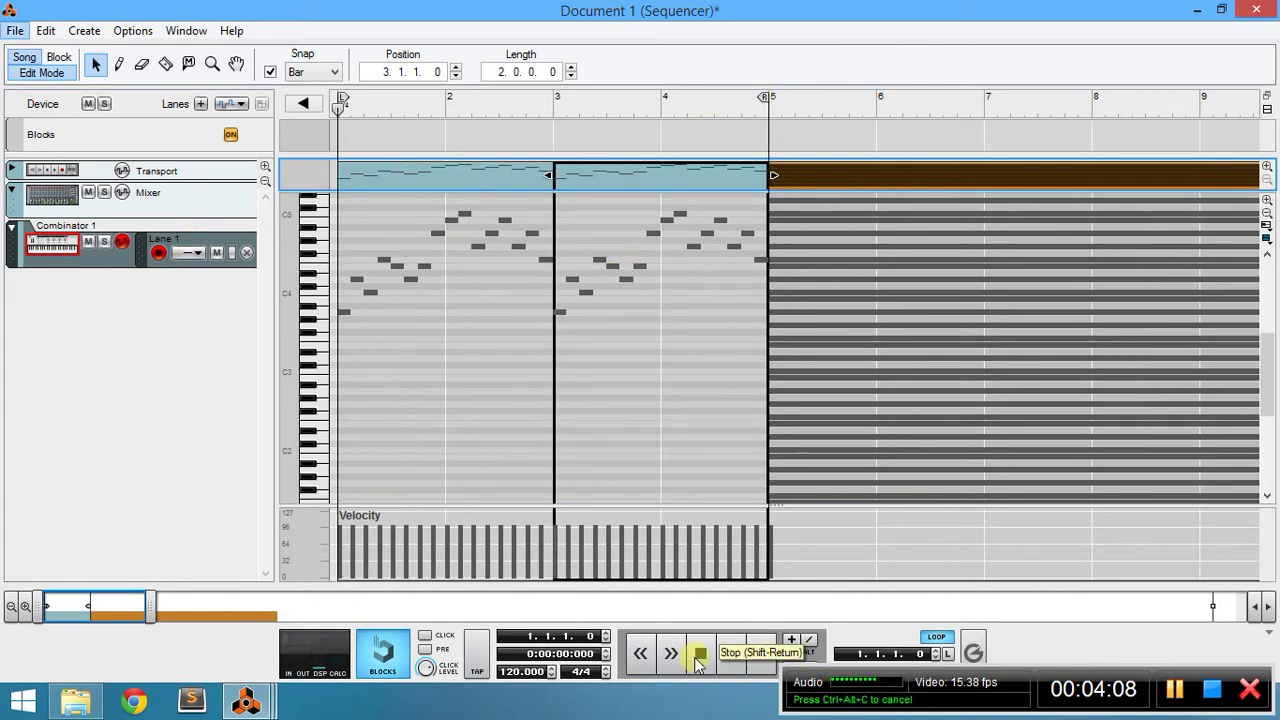
Switch to the A minor.rns song window, stop its playback and return it to the start.
key("alt+Tab")
key("space")
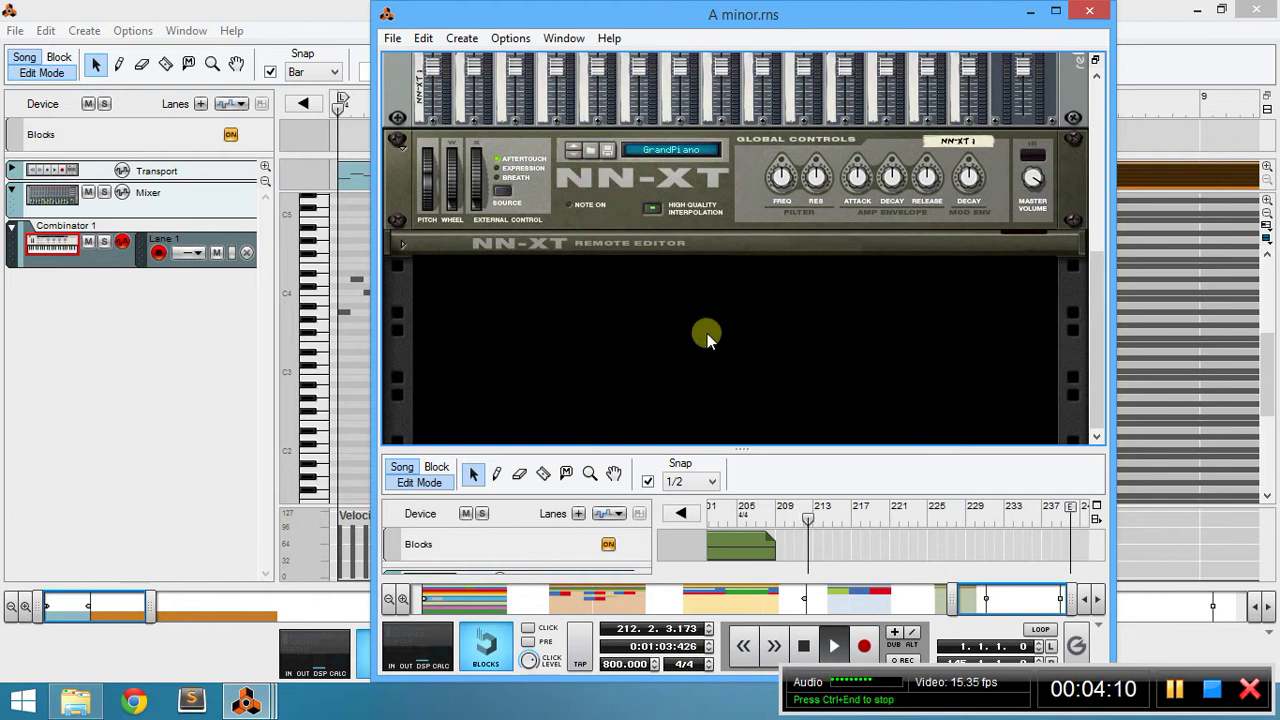
double_click(803, 645)
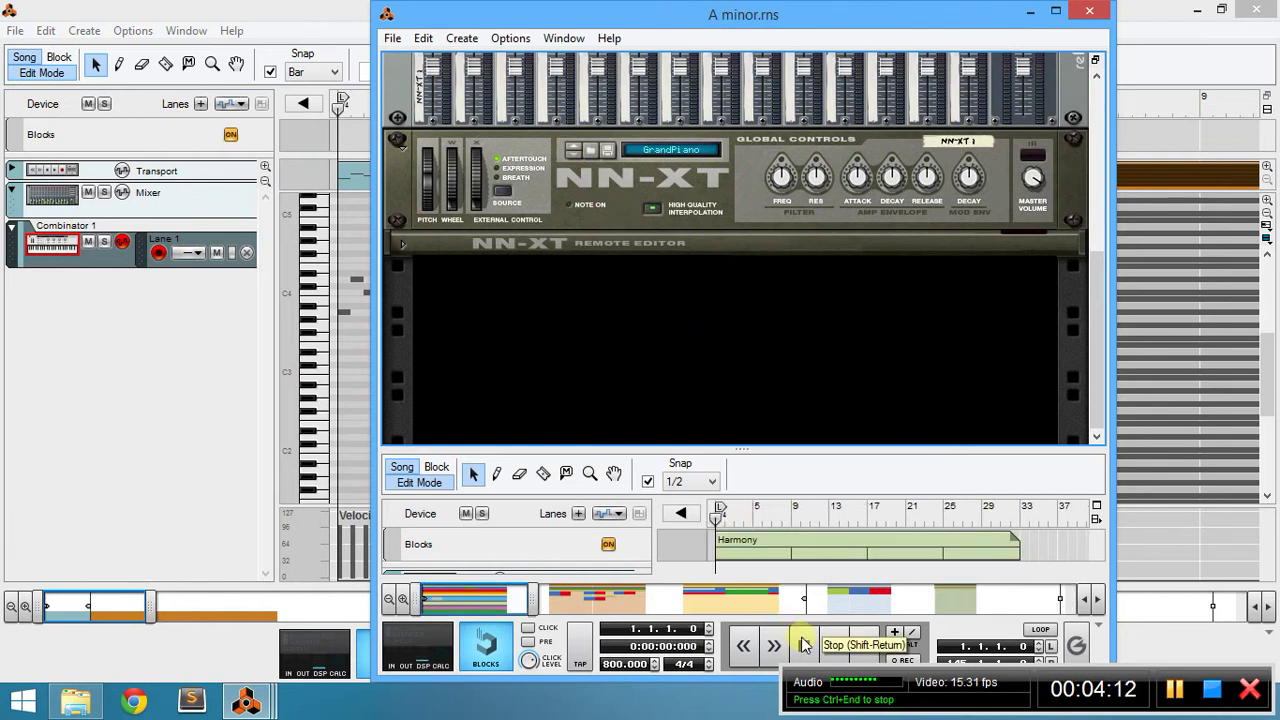
Play the opening of the A minor.rns song and close its window.
key("alt+space")
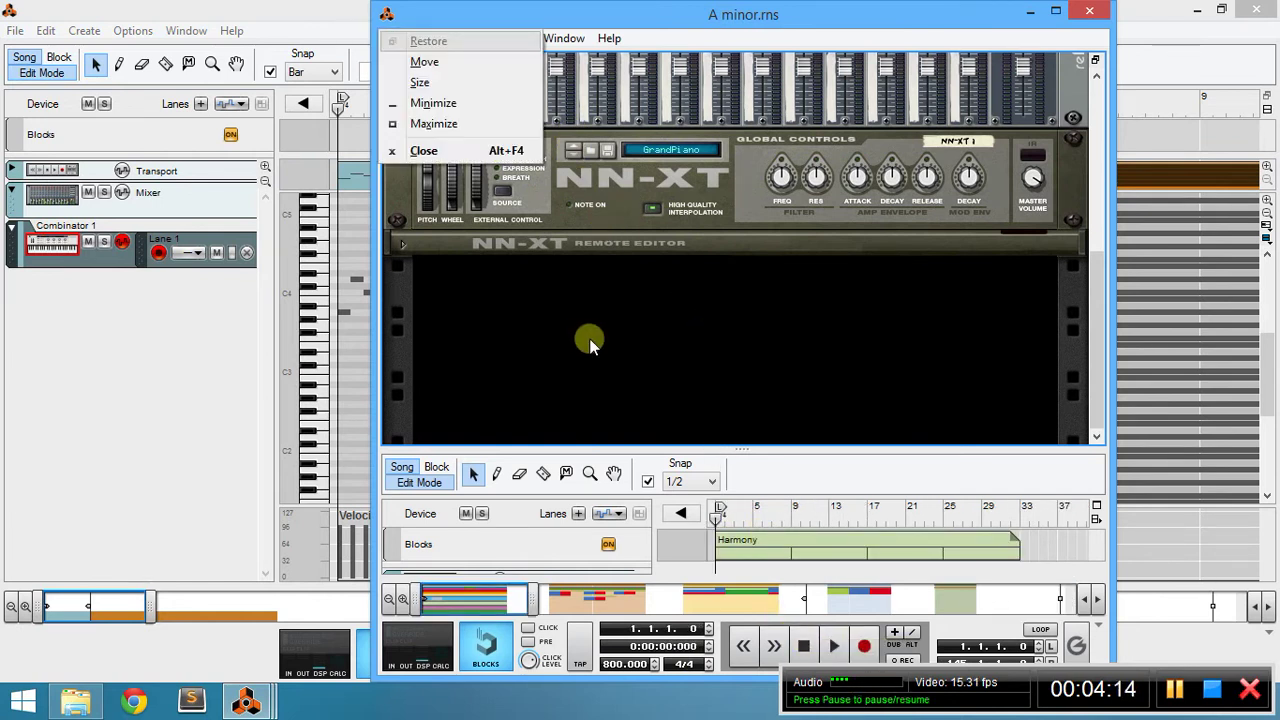
key("Escape")
key("space")
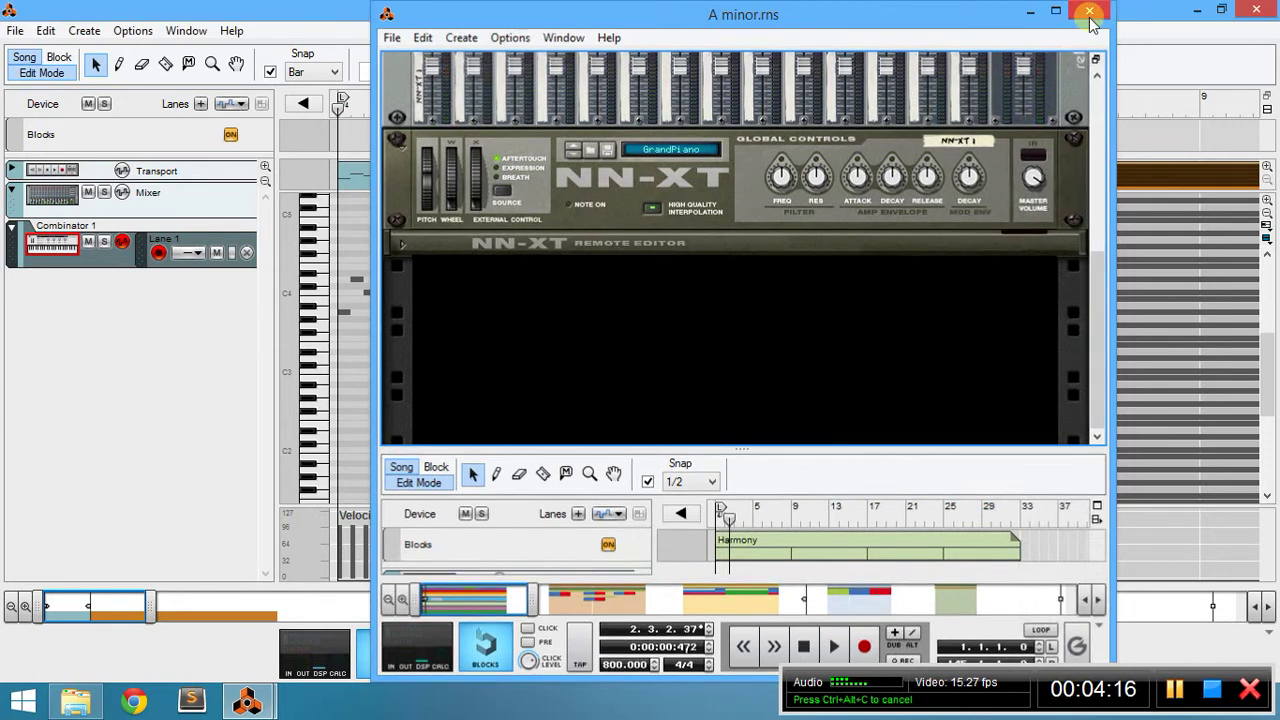
left_click(1089, 10)
Bring up the Document 1 rack, open Combinator 1's patch browser and audition the Afrojack vs Steve Aoki - No Beef patch.
mouse_move(250, 700)
left_click(228, 640)
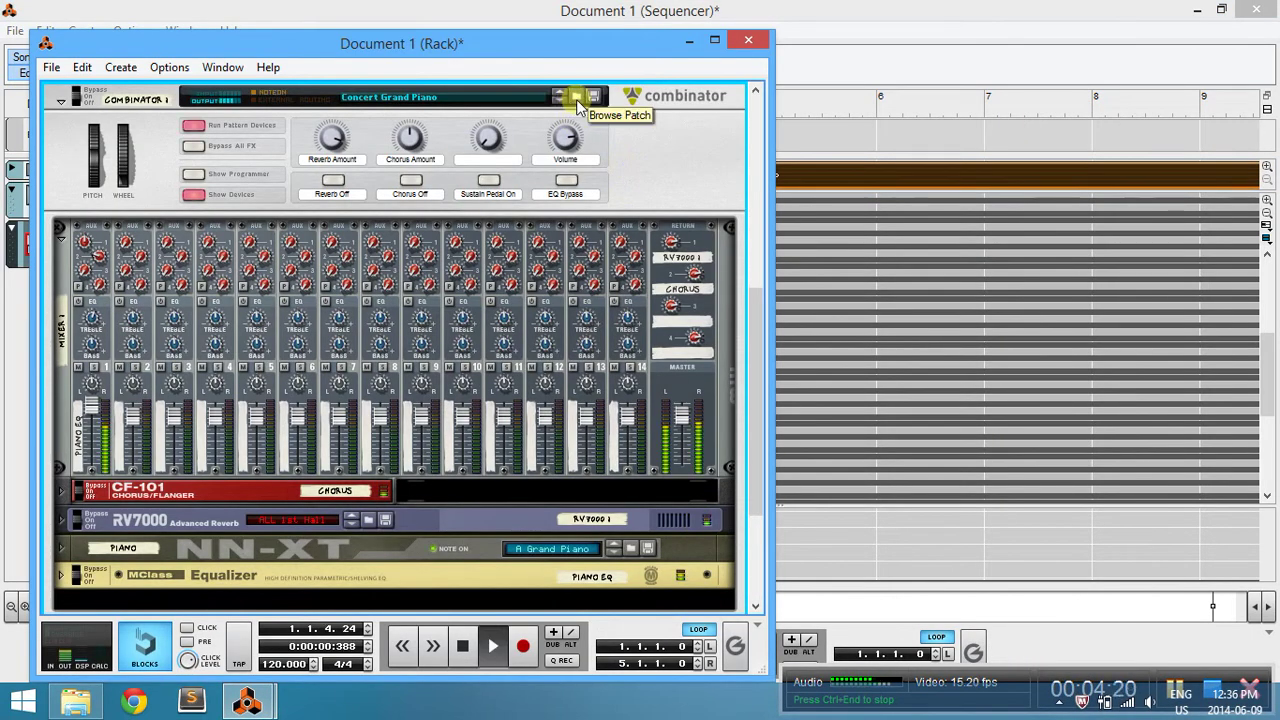
left_click(575, 96)
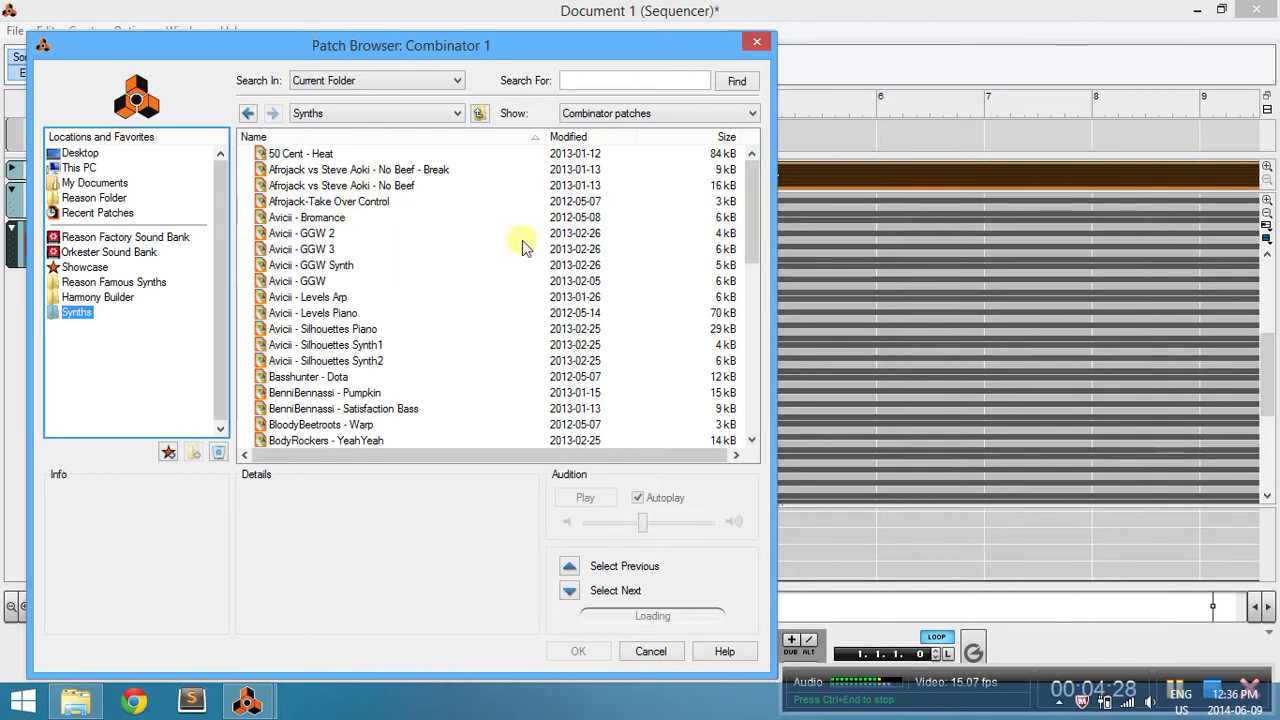
left_click(401, 186)
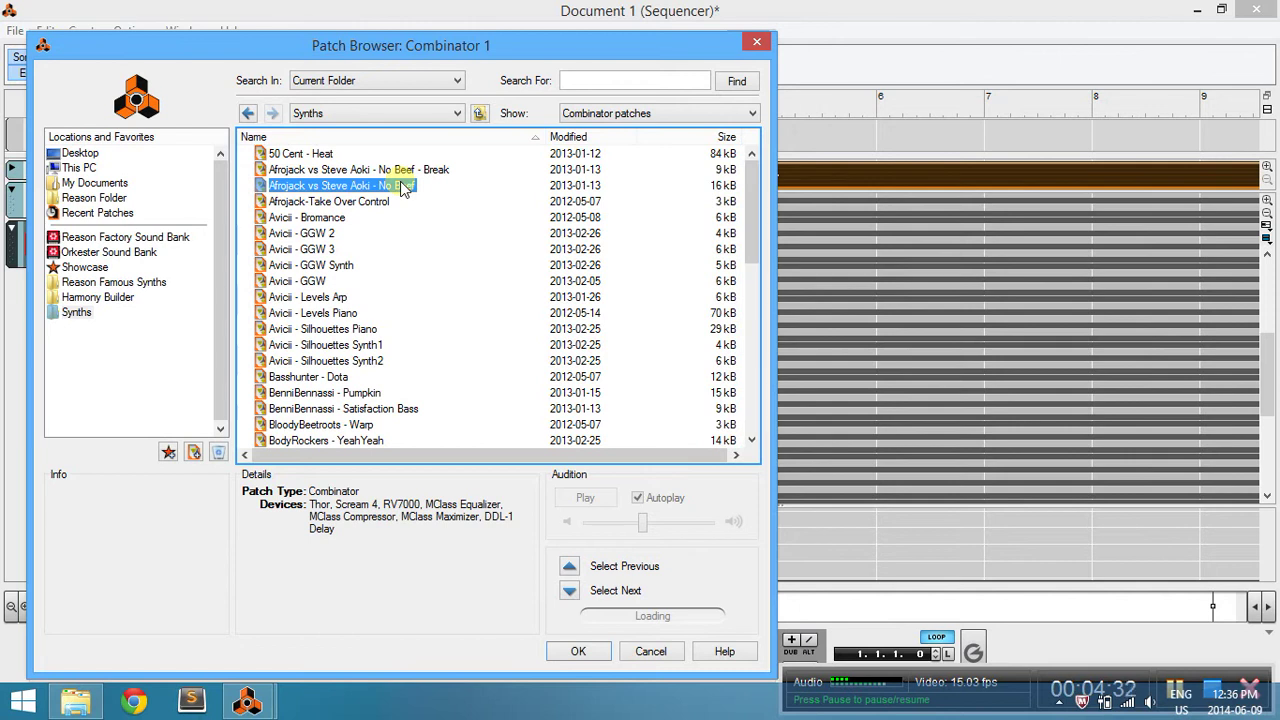
Audition the Avicii - Bromance, Afrojack-Take Over Control and Avicii - GGW Synth patches.
left_click(340, 219)
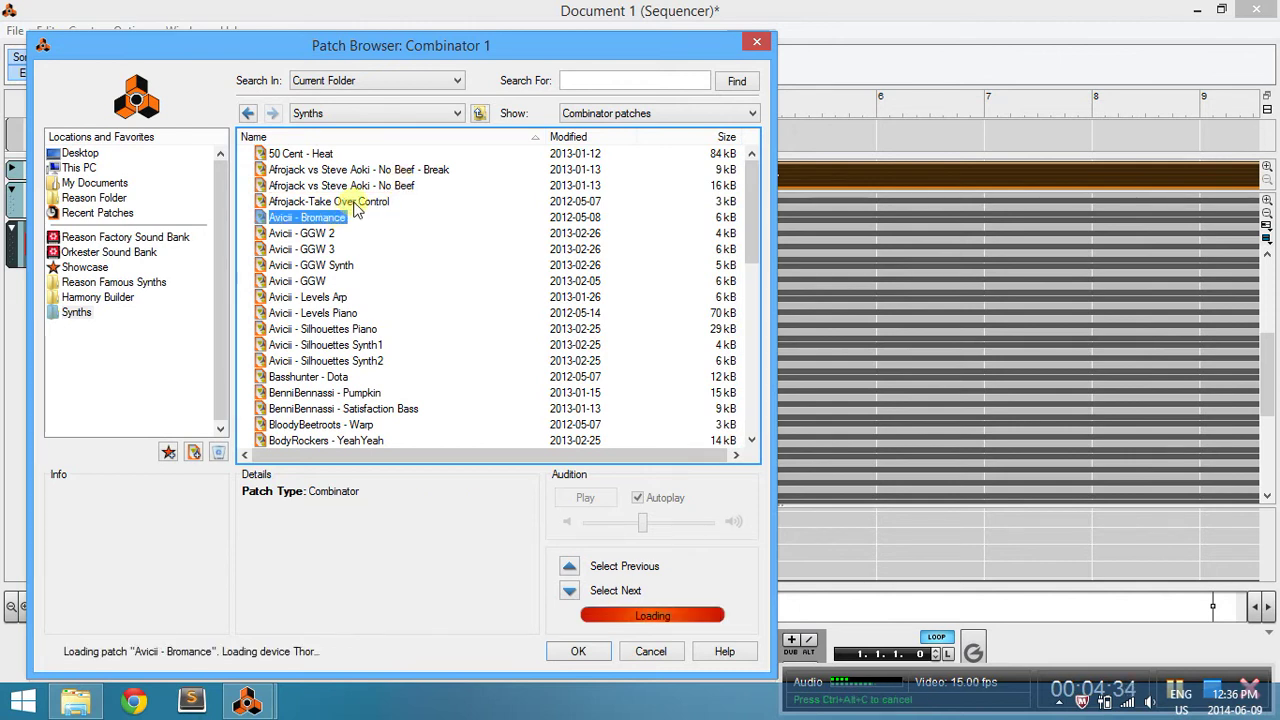
left_click(356, 203)
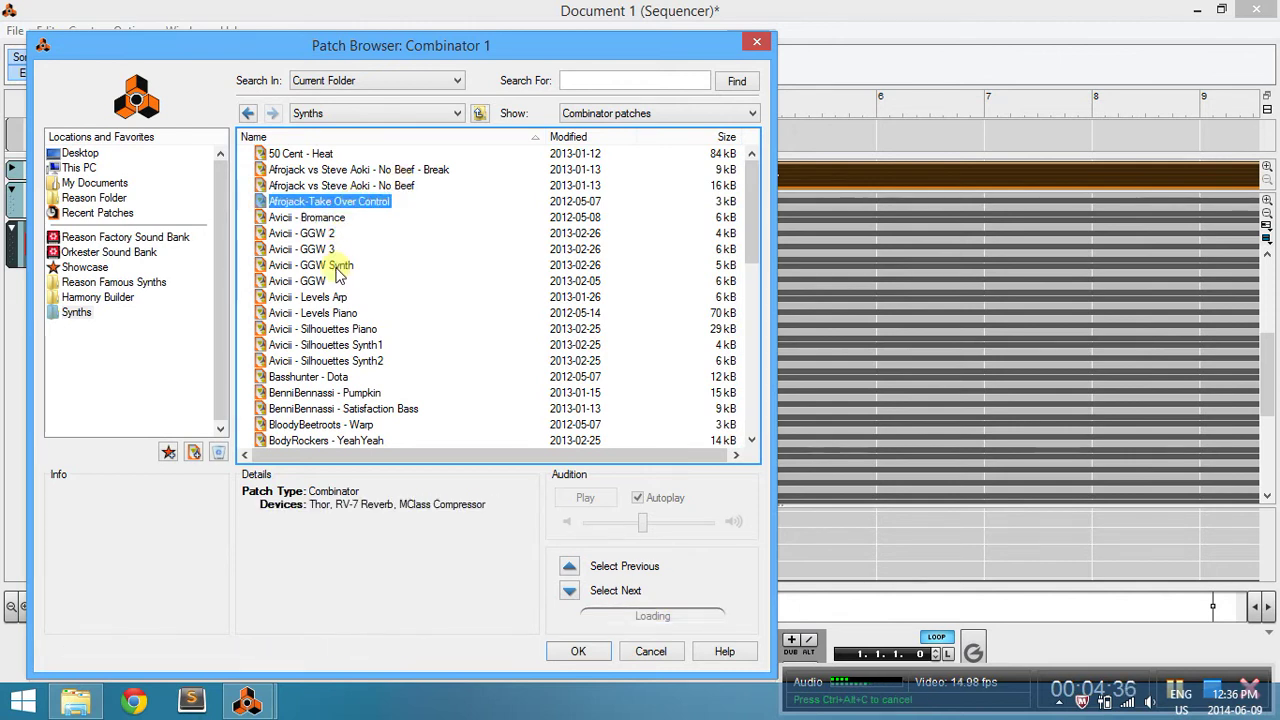
left_click(337, 267)
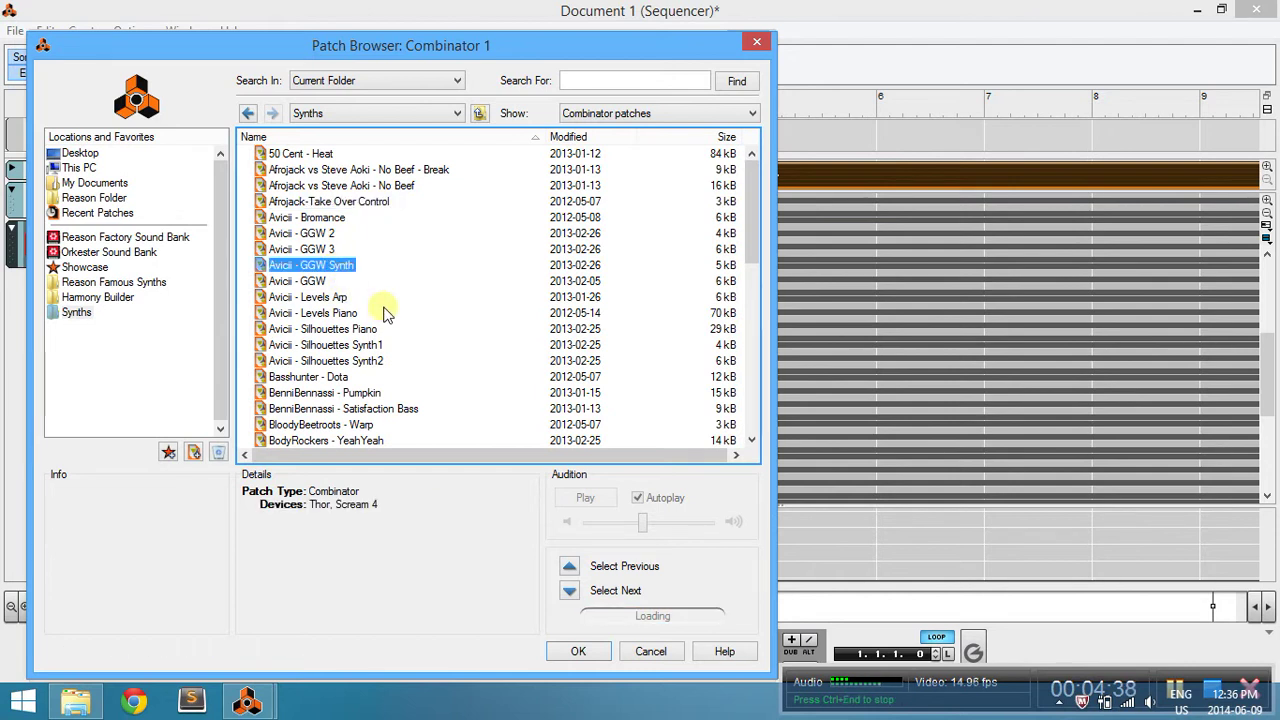
Audition the Dada Life - Happy violence and David Guetta - Sexy Bitch patches.
scroll(387, 313, "down", 1)
scroll(373, 335, "down", 1)
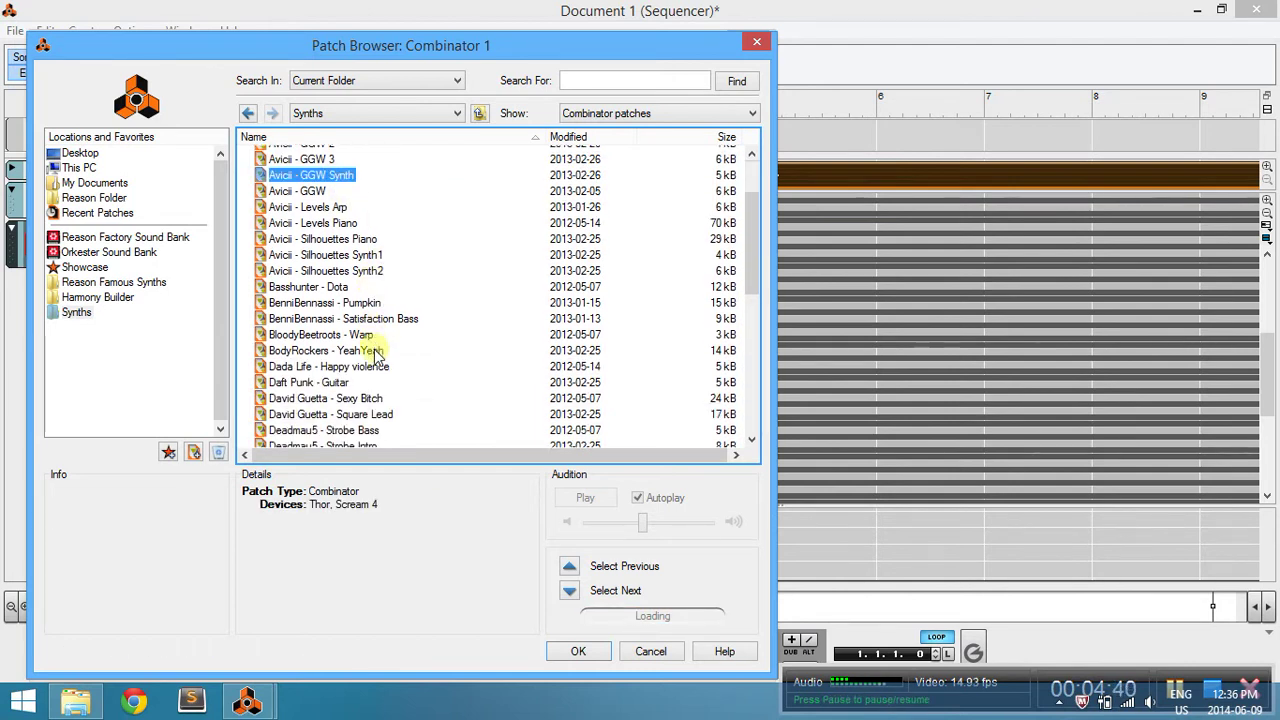
left_click(355, 370)
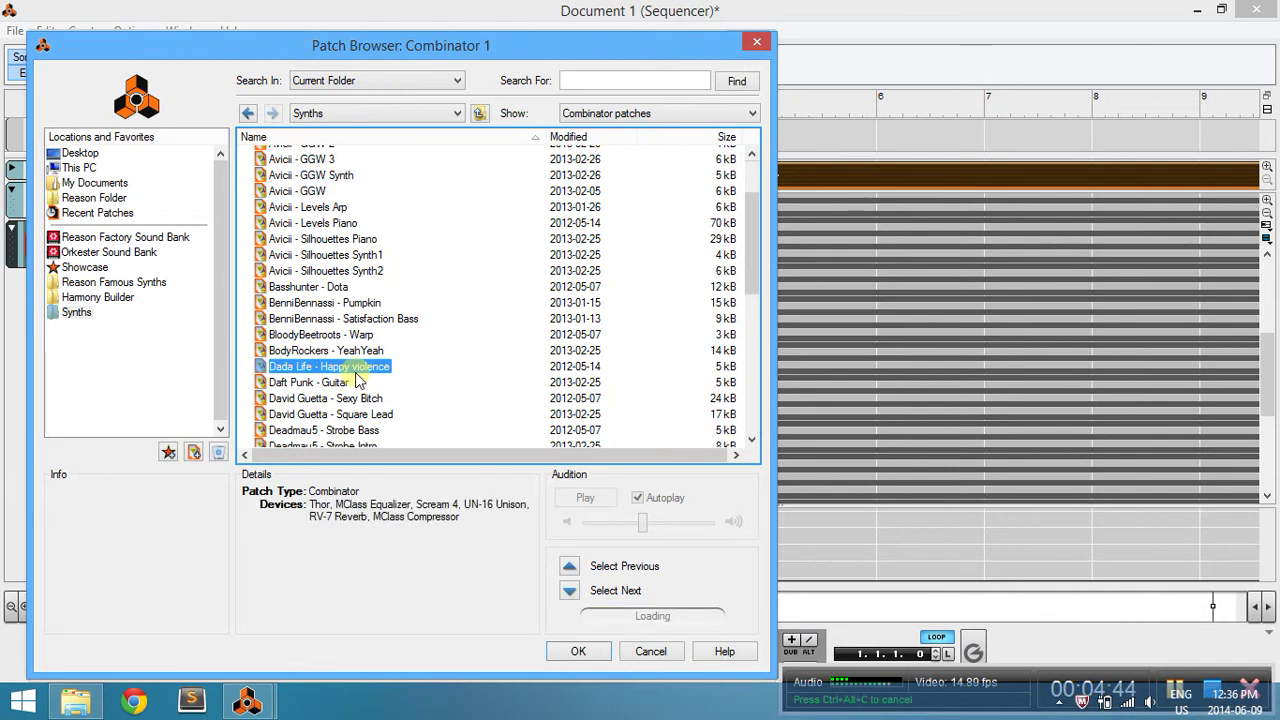
scroll(388, 281, "down", 1)
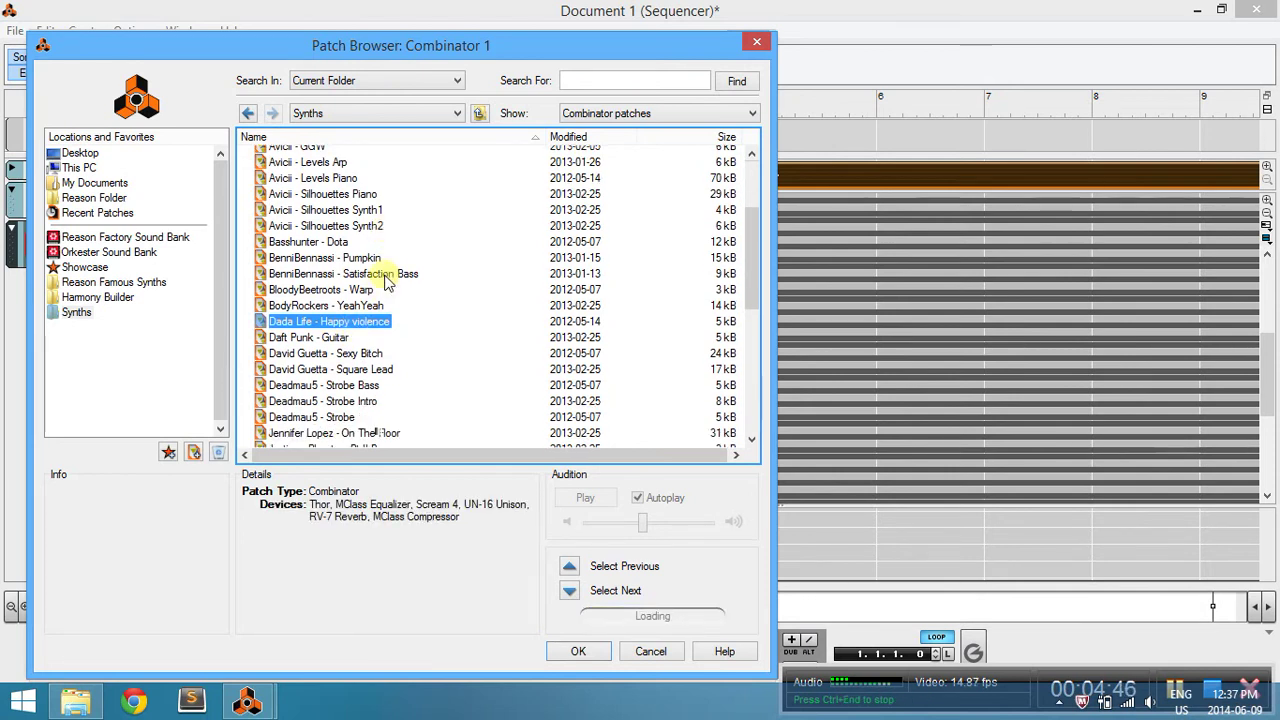
scroll(365, 380, "down", 1)
left_click(376, 330)
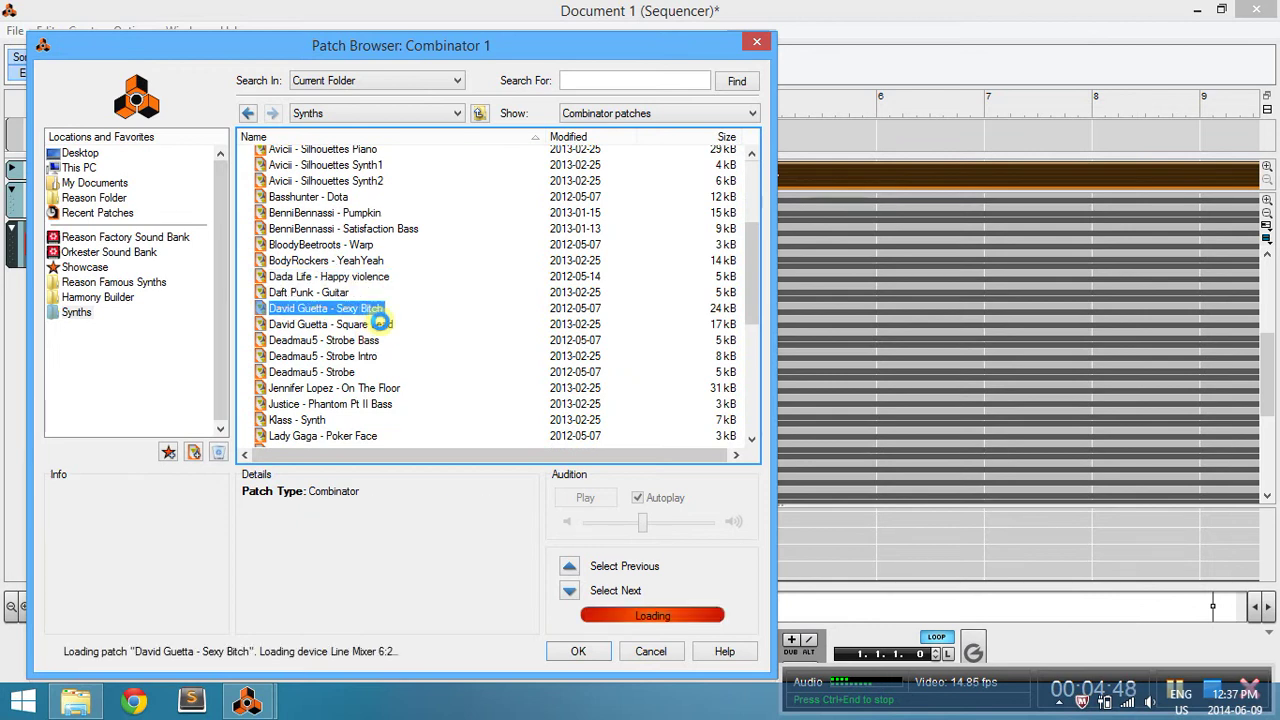
Audition the Rihanna - Whats My Name, Swedish House Mafia - Synth, Swedish House Mafia vs Knife Party - Antidote and William - This Is Love Synth patches.
scroll(383, 328, "down", 1)
scroll(381, 330, "down", 1)
scroll(383, 330, "down", 1)
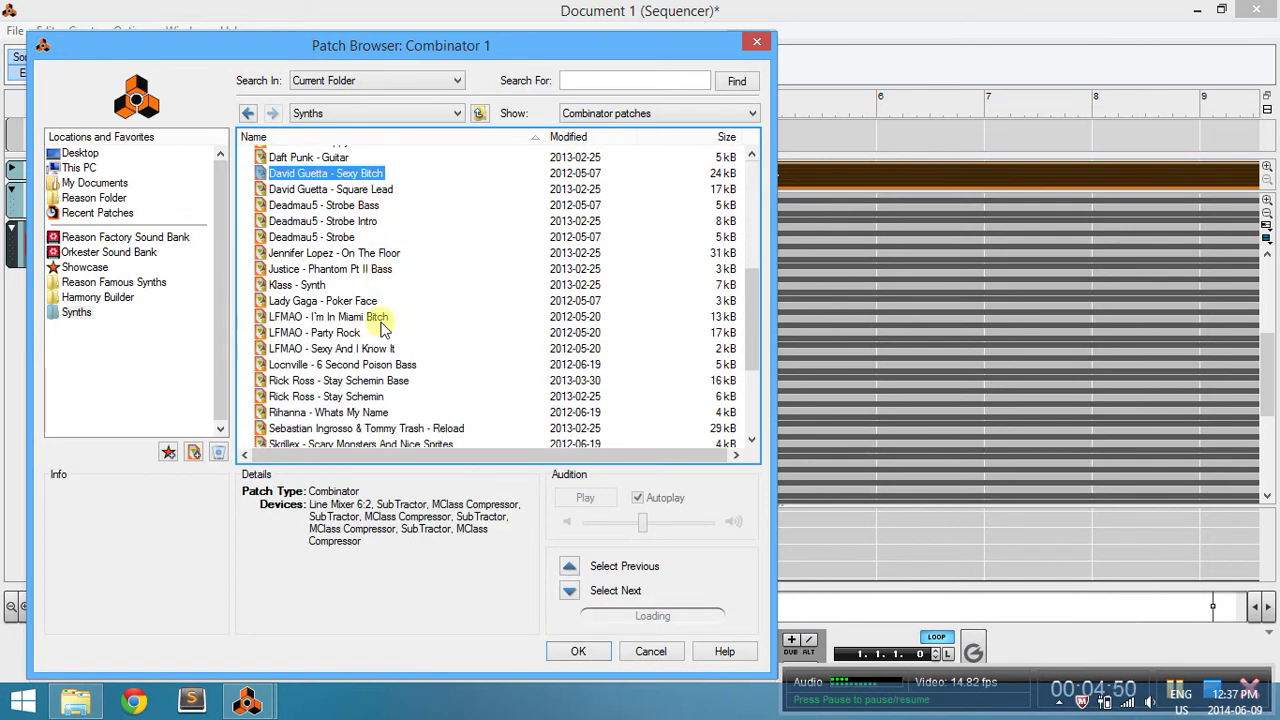
scroll(383, 330, "down", 1)
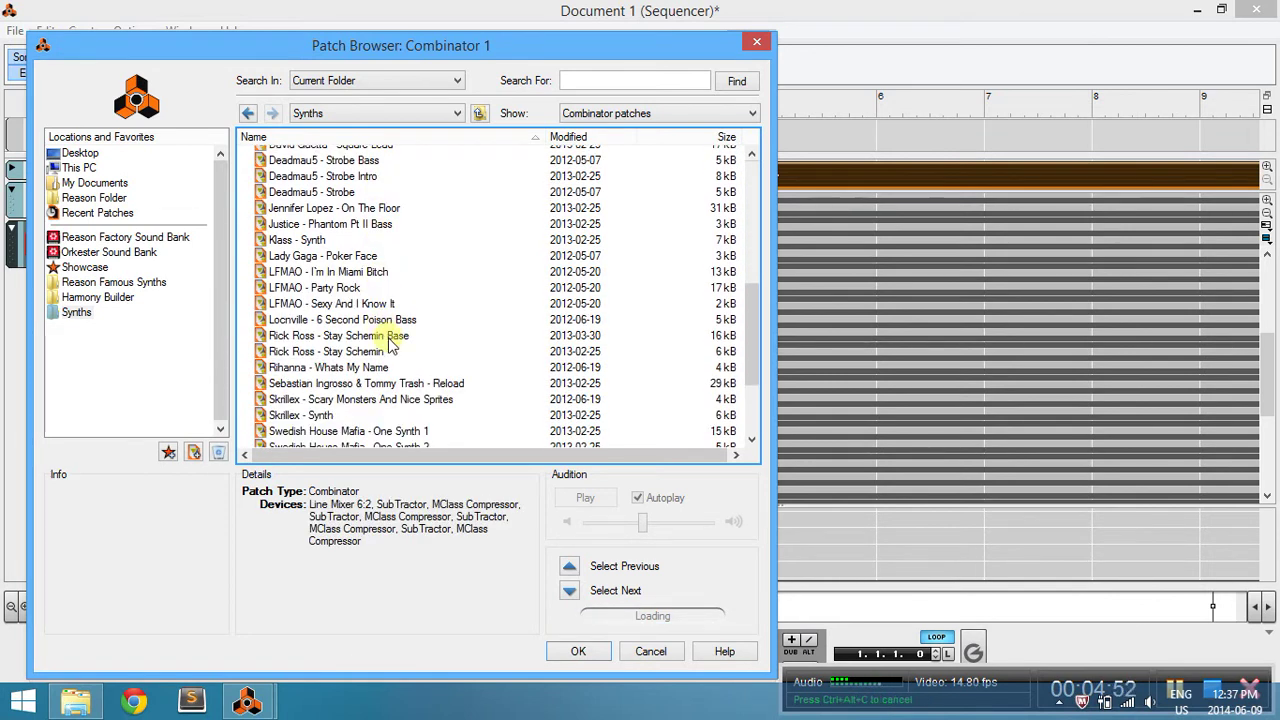
left_click(370, 373)
scroll(422, 368, "down", 2)
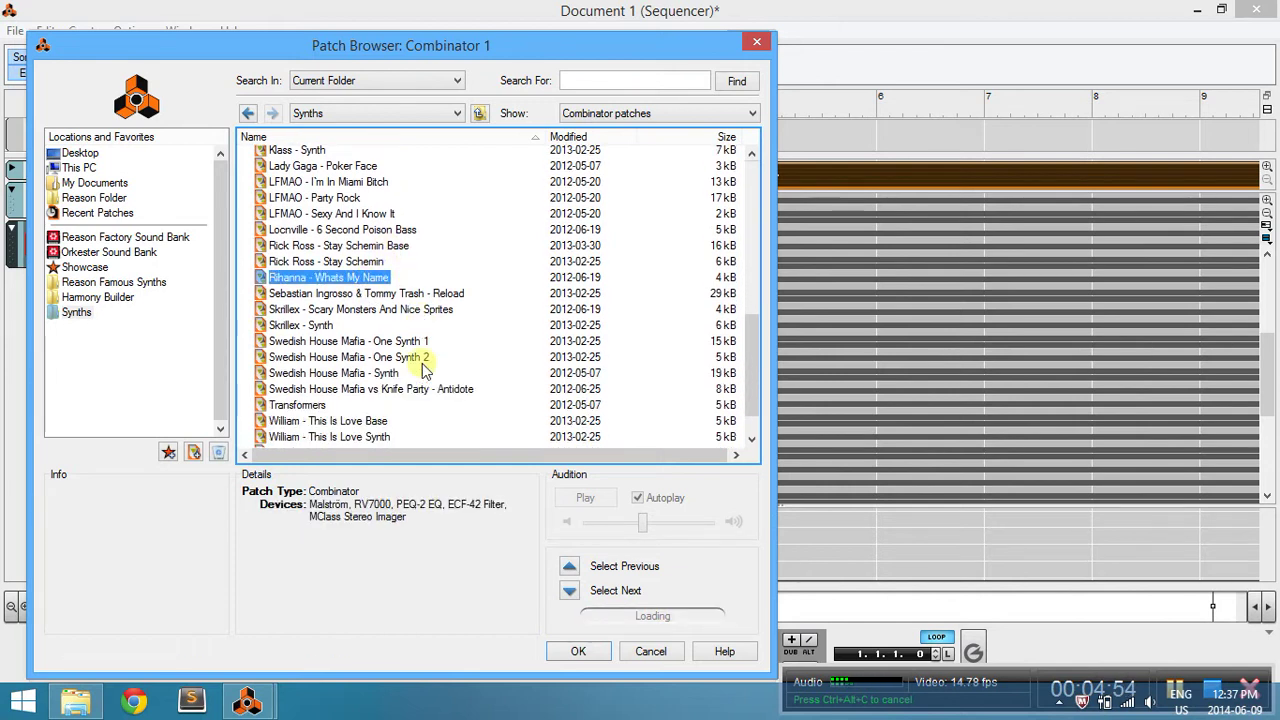
left_click(380, 375)
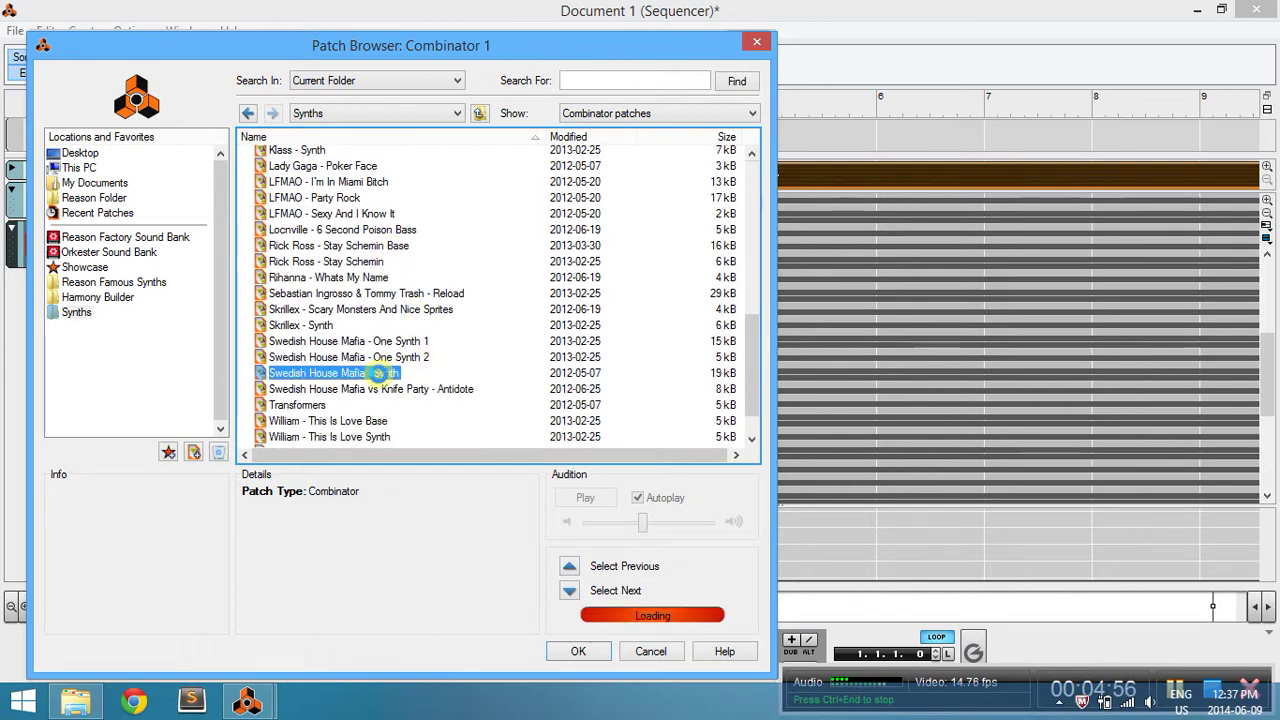
left_click(450, 392)
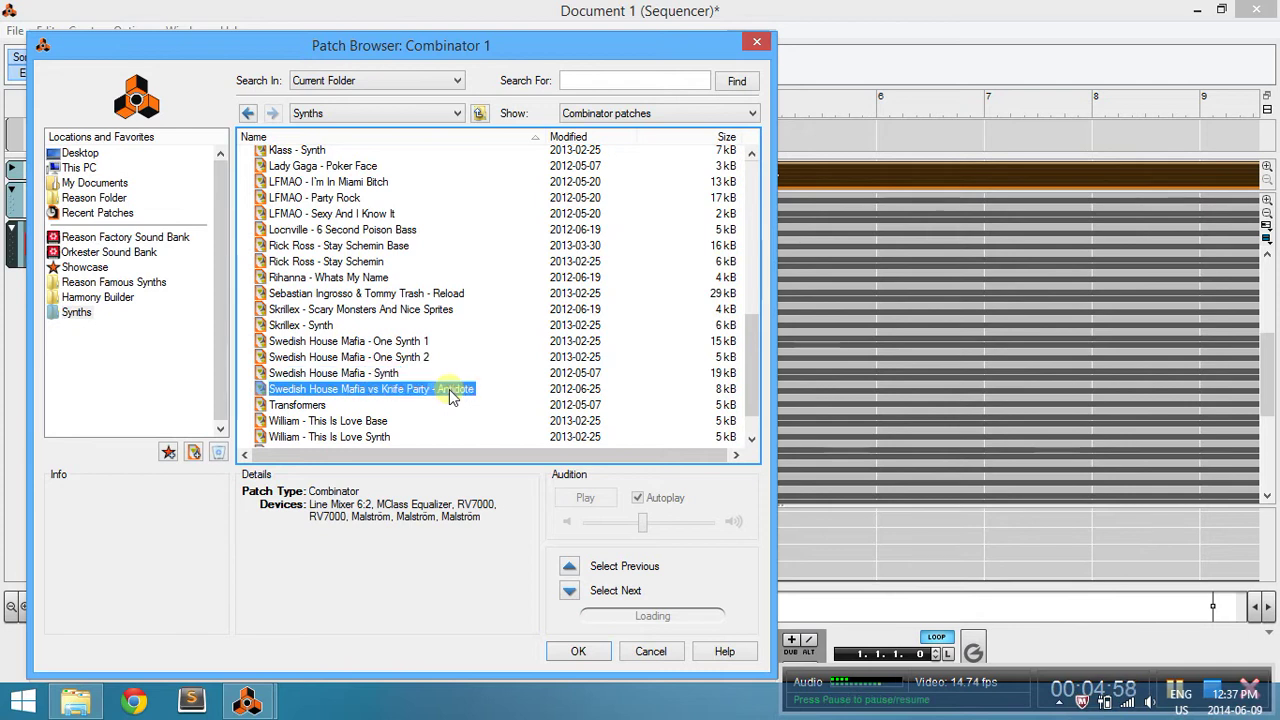
scroll(448, 390, "down", 1)
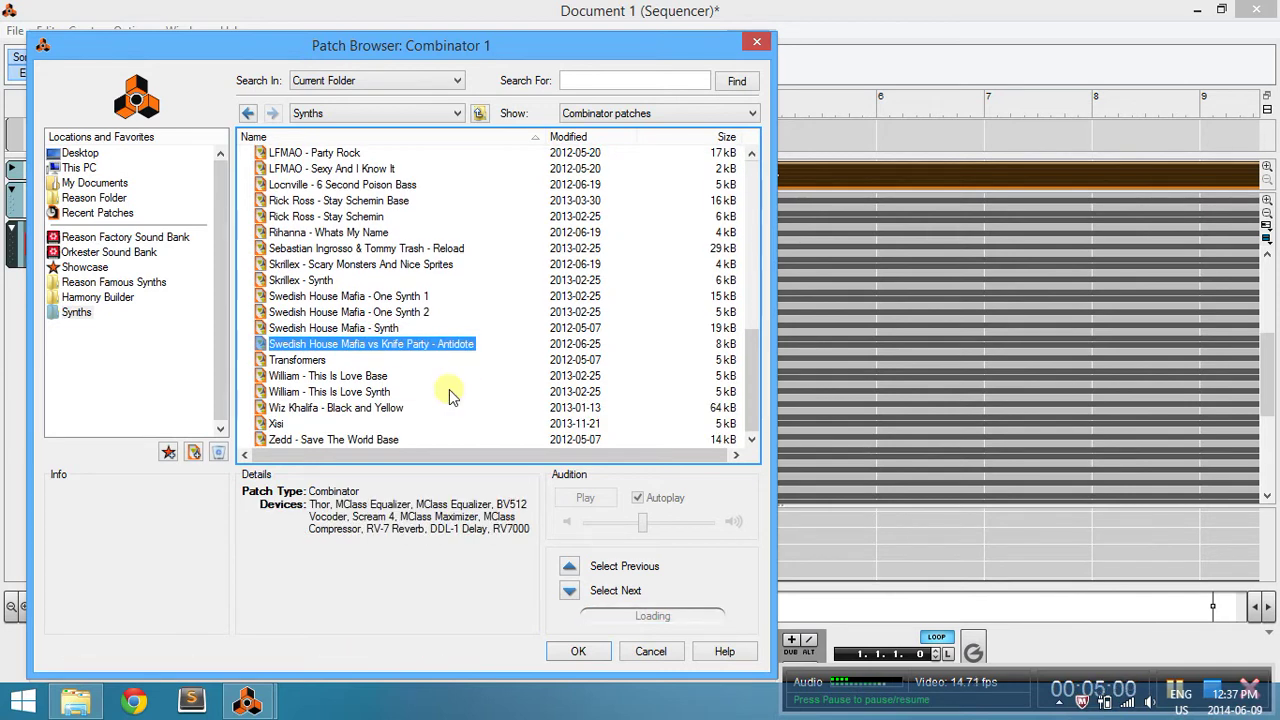
left_click(383, 392)
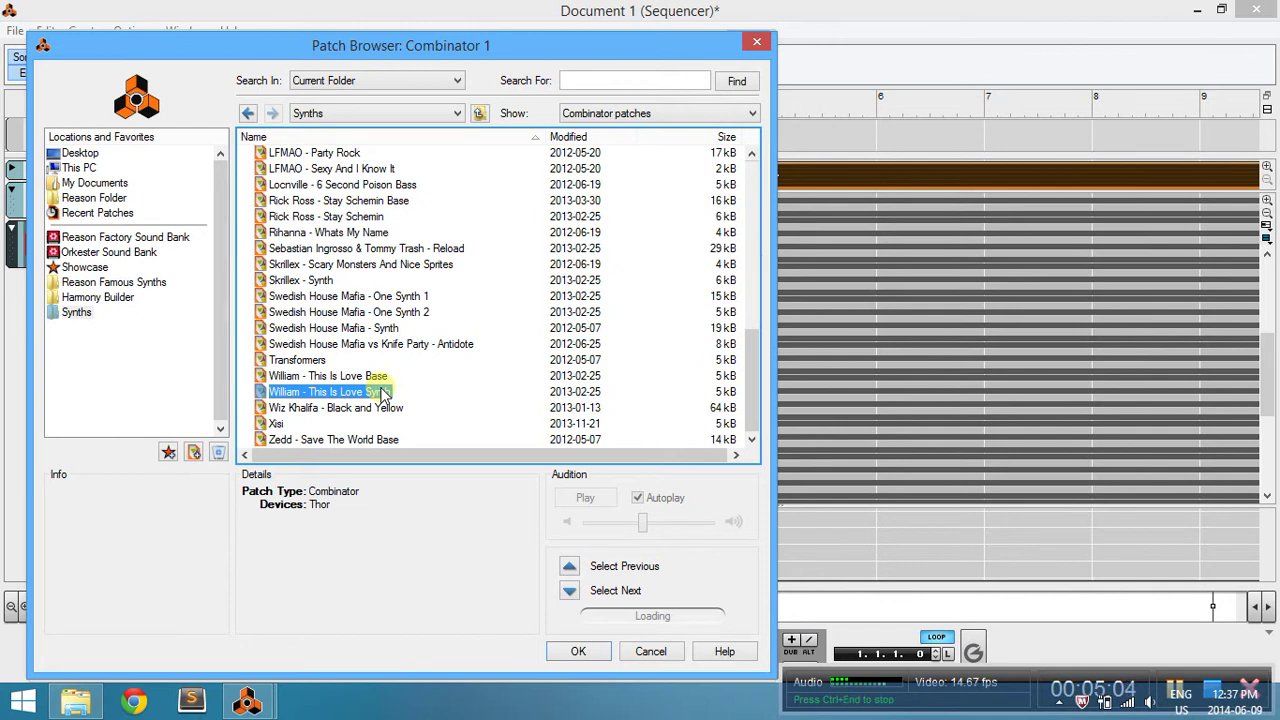
Load the Afrojack vs Steve Aoki - No Beef patch into Combinator 1.
scroll(383, 393, "up", 8)
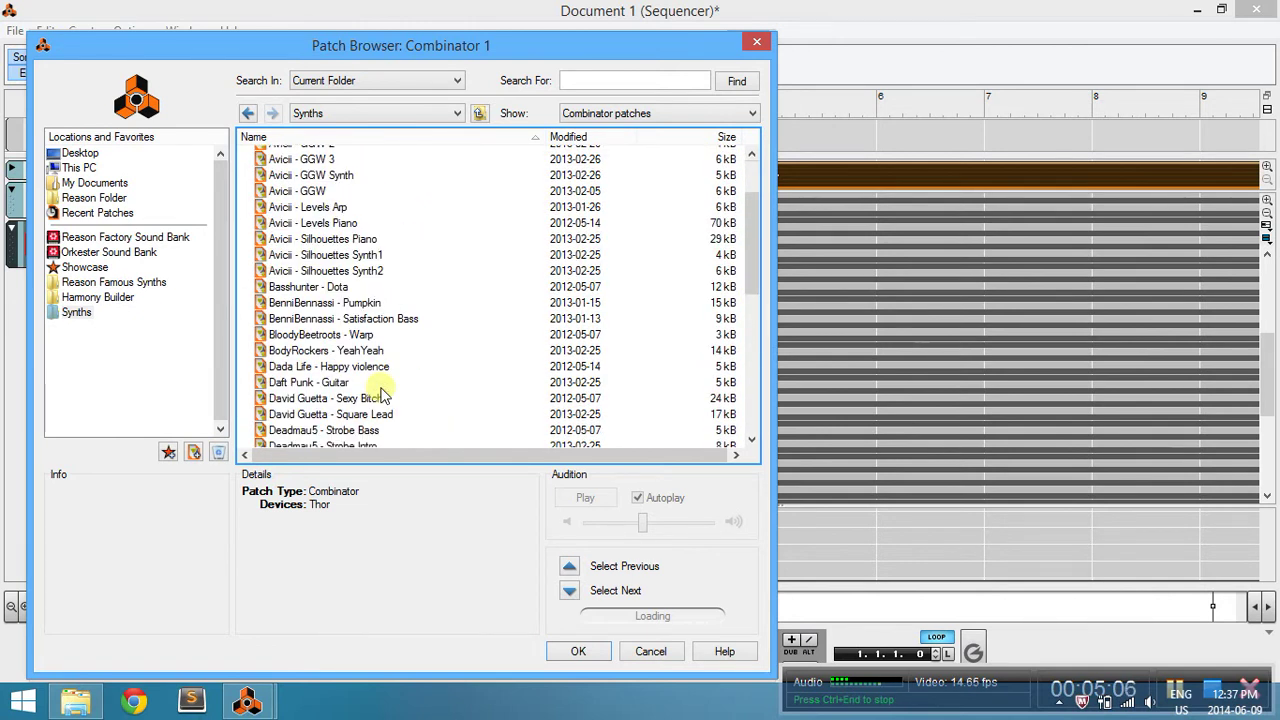
scroll(378, 372, "up", 2)
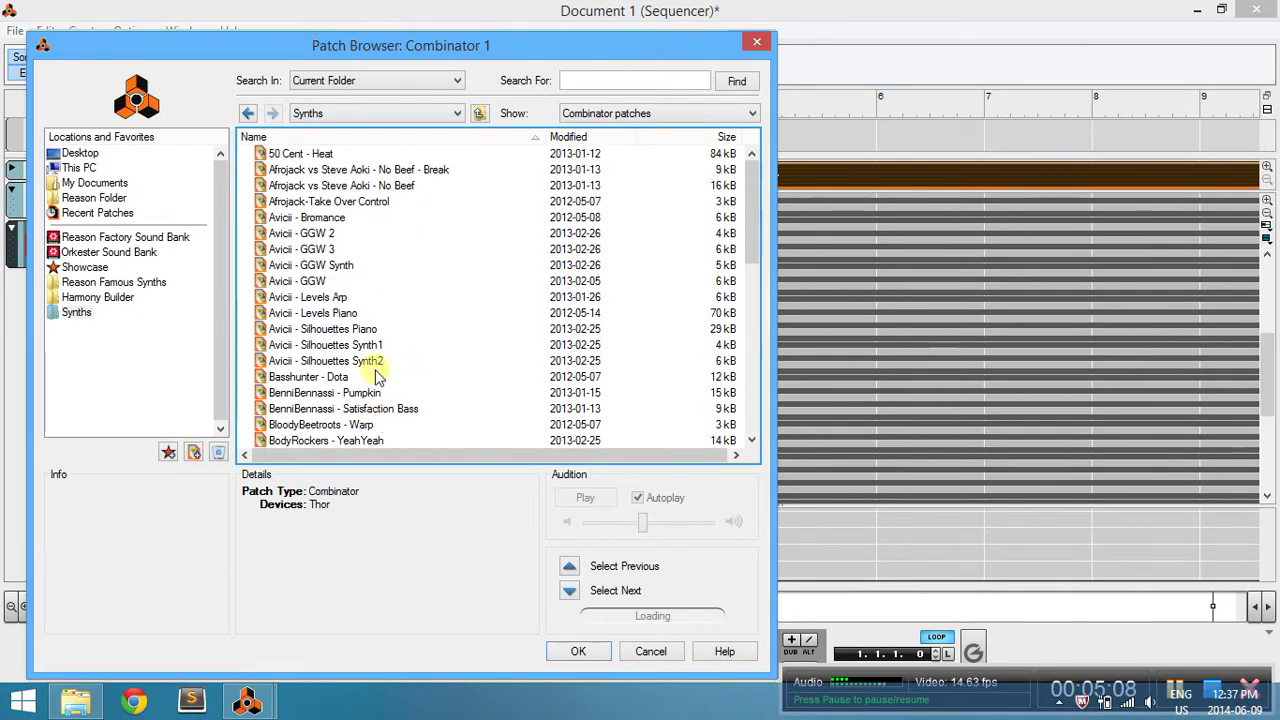
left_click(360, 187)
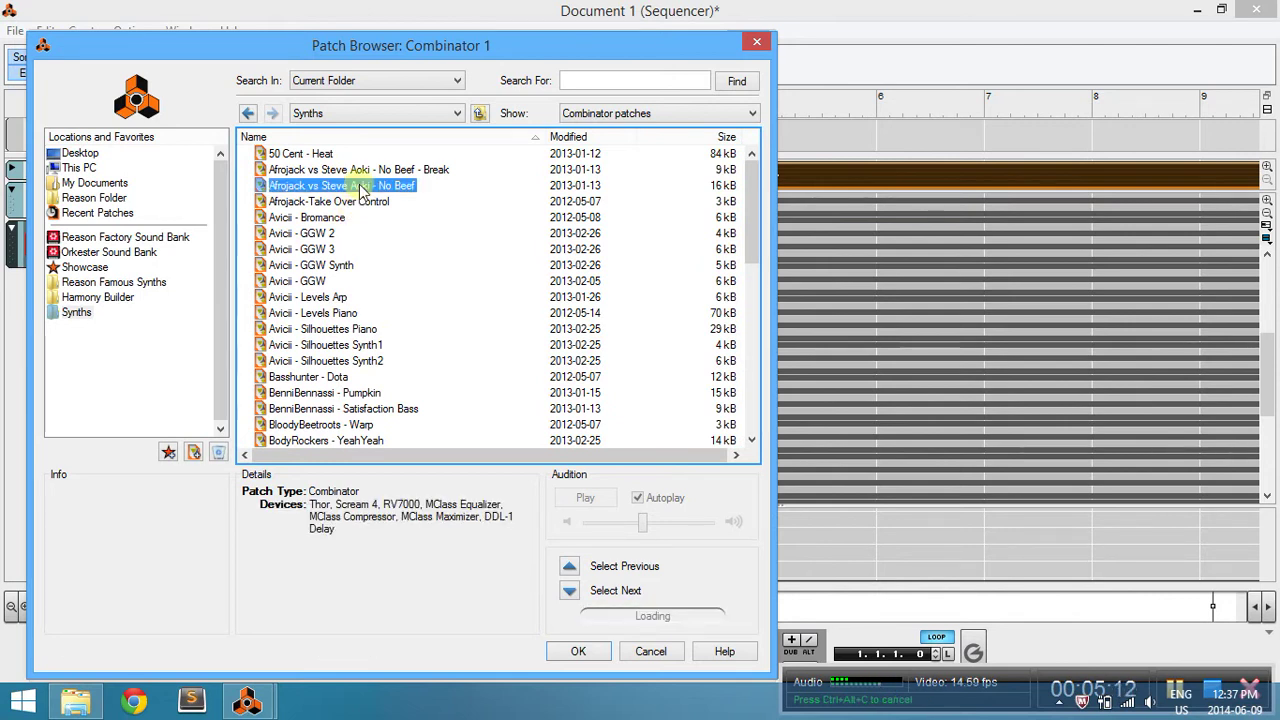
double_click(360, 187)
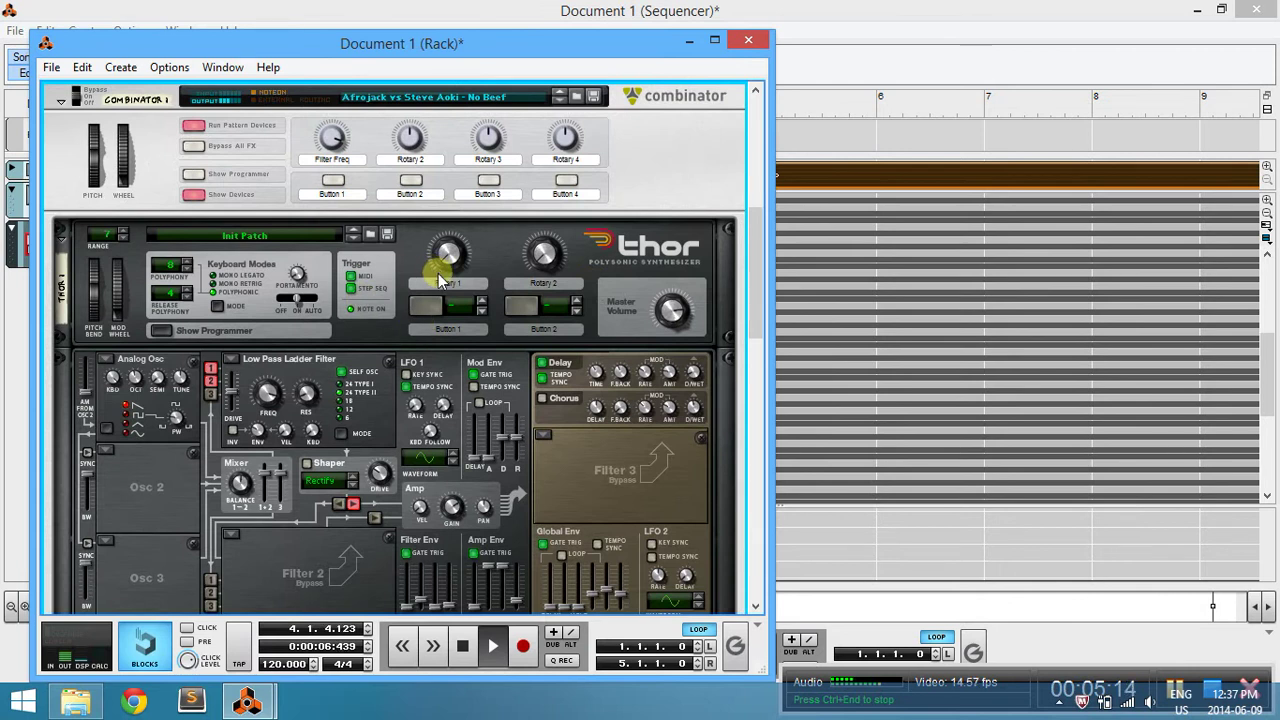
Lower Thor's Filter 1 frequency to about 7.25 kHz and open its automation for editing in the sequencer.
scroll(440, 280, "down", 3)
mouse_move(267, 228)
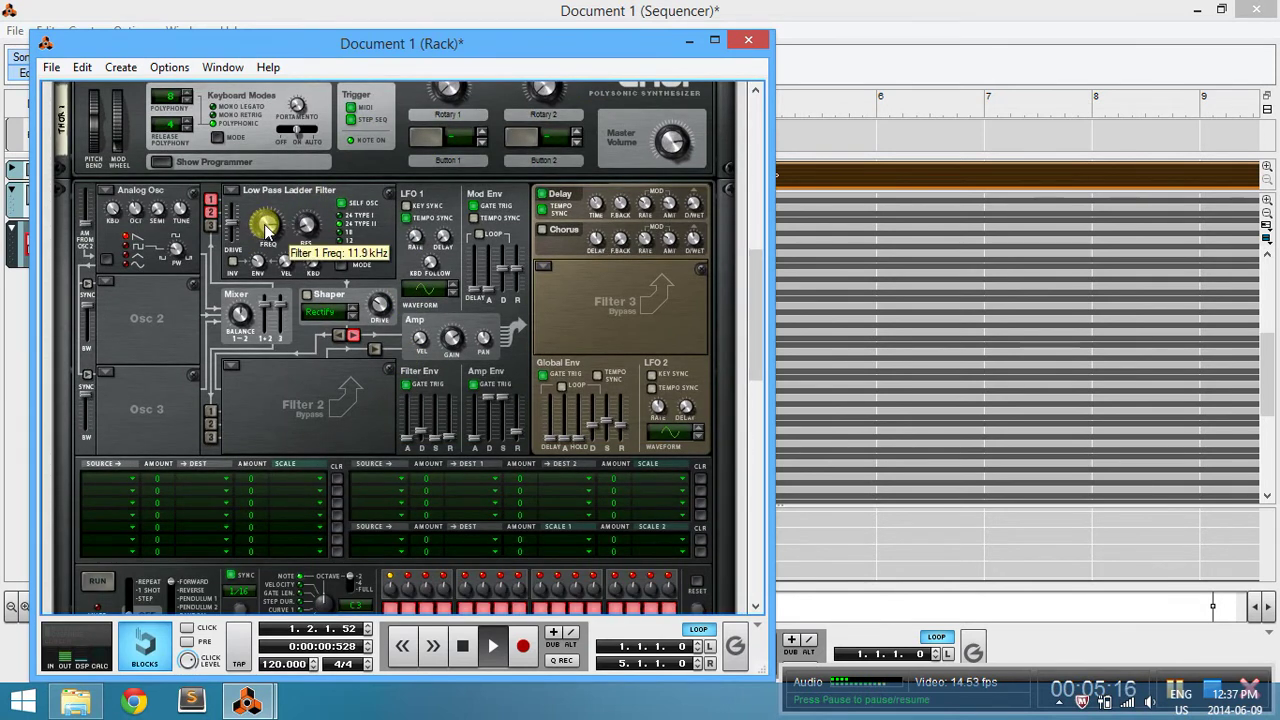
mouse_move(266, 230)
left_mouse_down()
mouse_move(266, 218)
mouse_move(266, 233)
left_mouse_up()
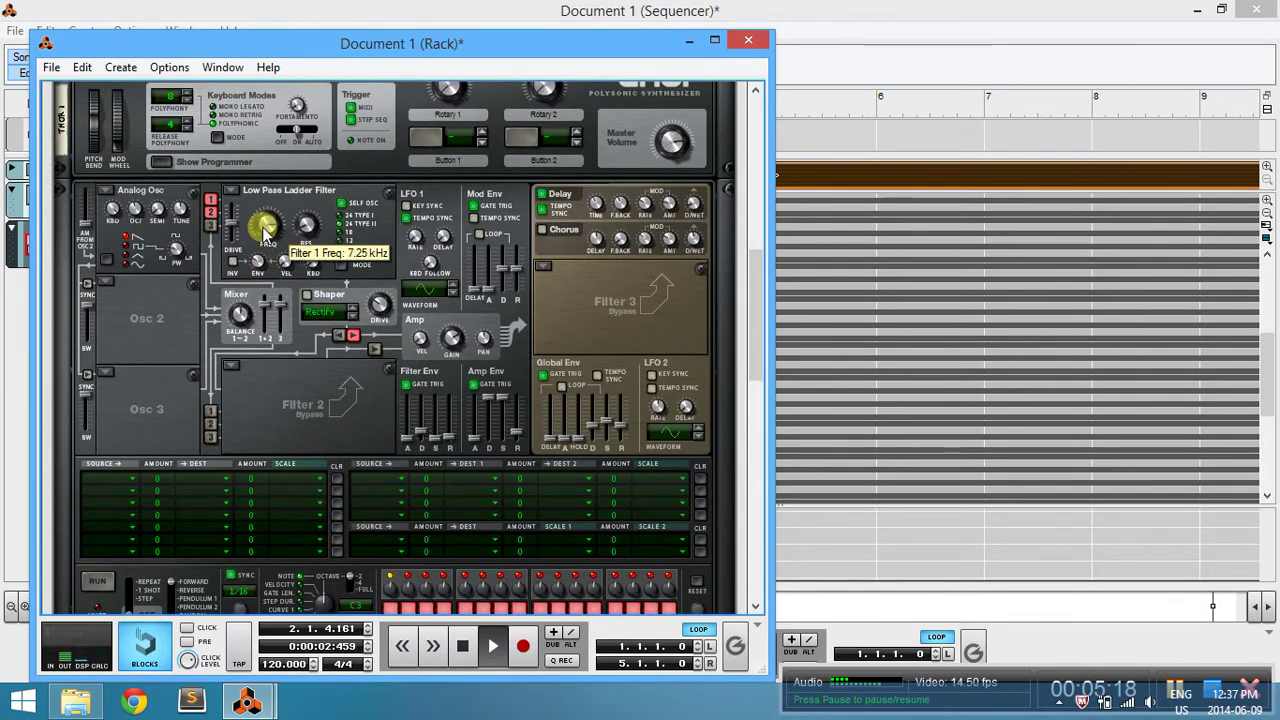
right_click(267, 228)
left_click(330, 236)
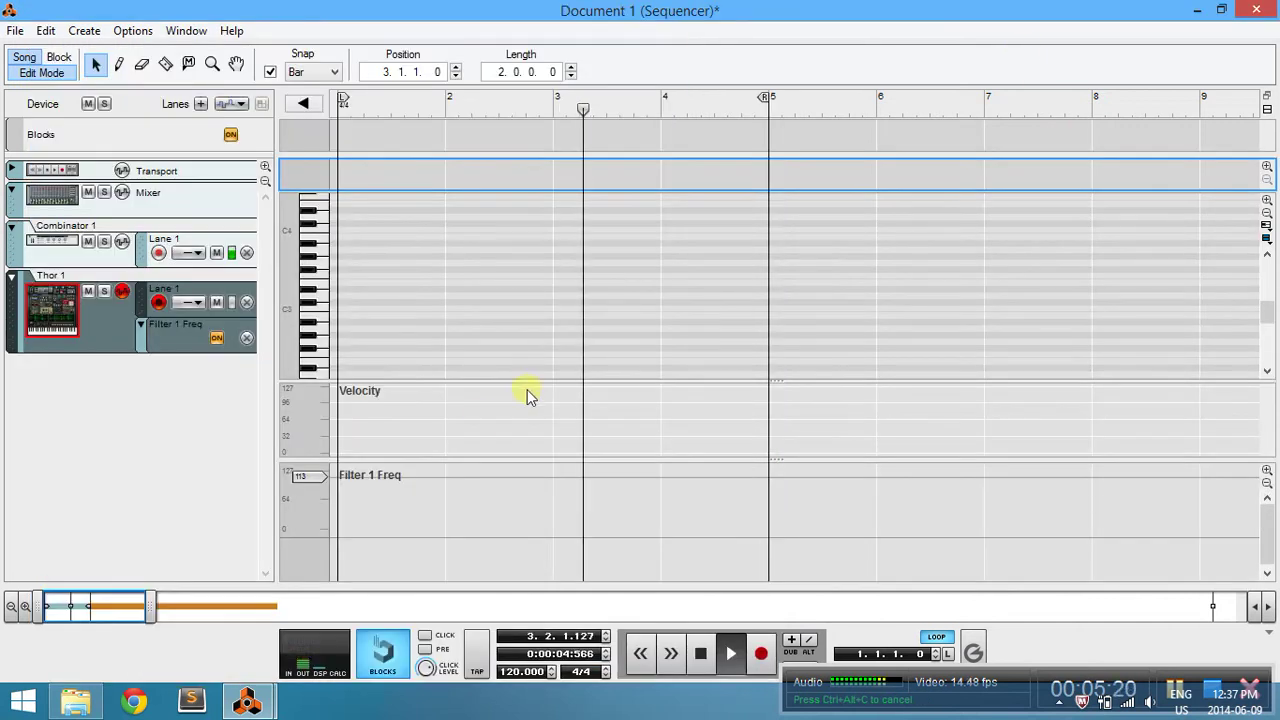
Draw a Filter 1 Freq automation ramp rising from value 39 at bar 1 to 121 at position 4.3.1.
left_click(340, 517)
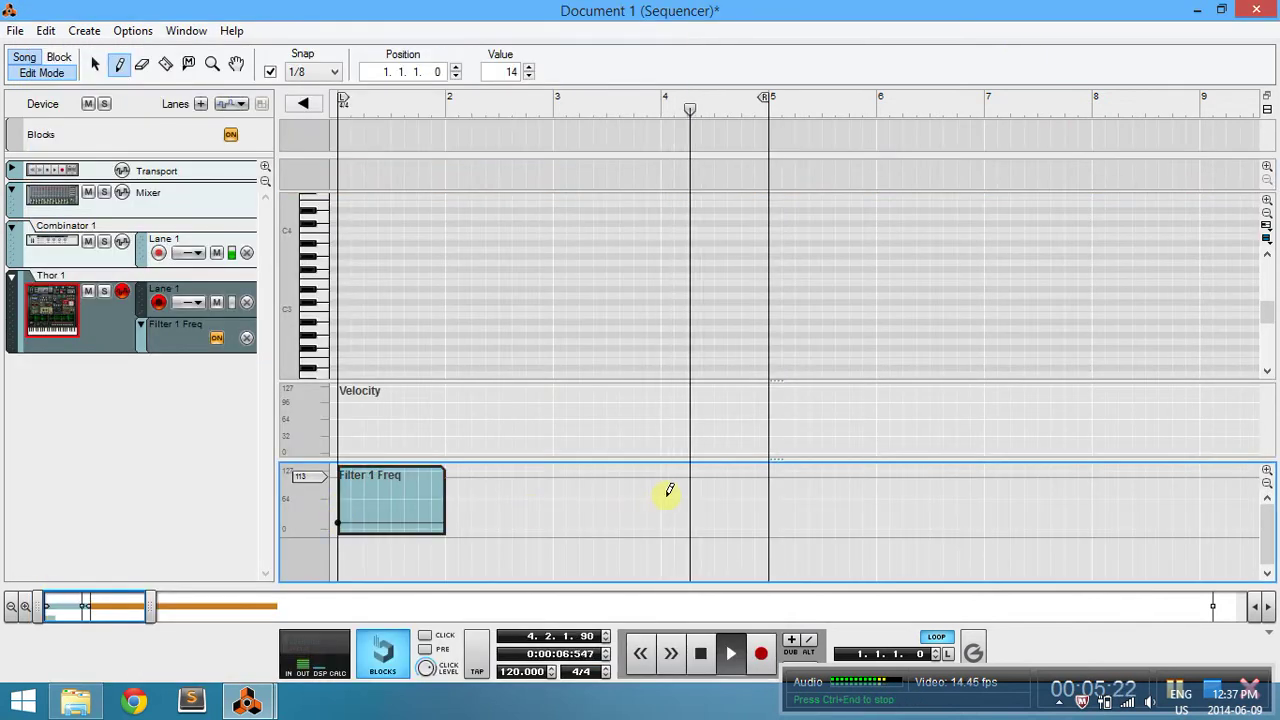
left_click(714, 473)
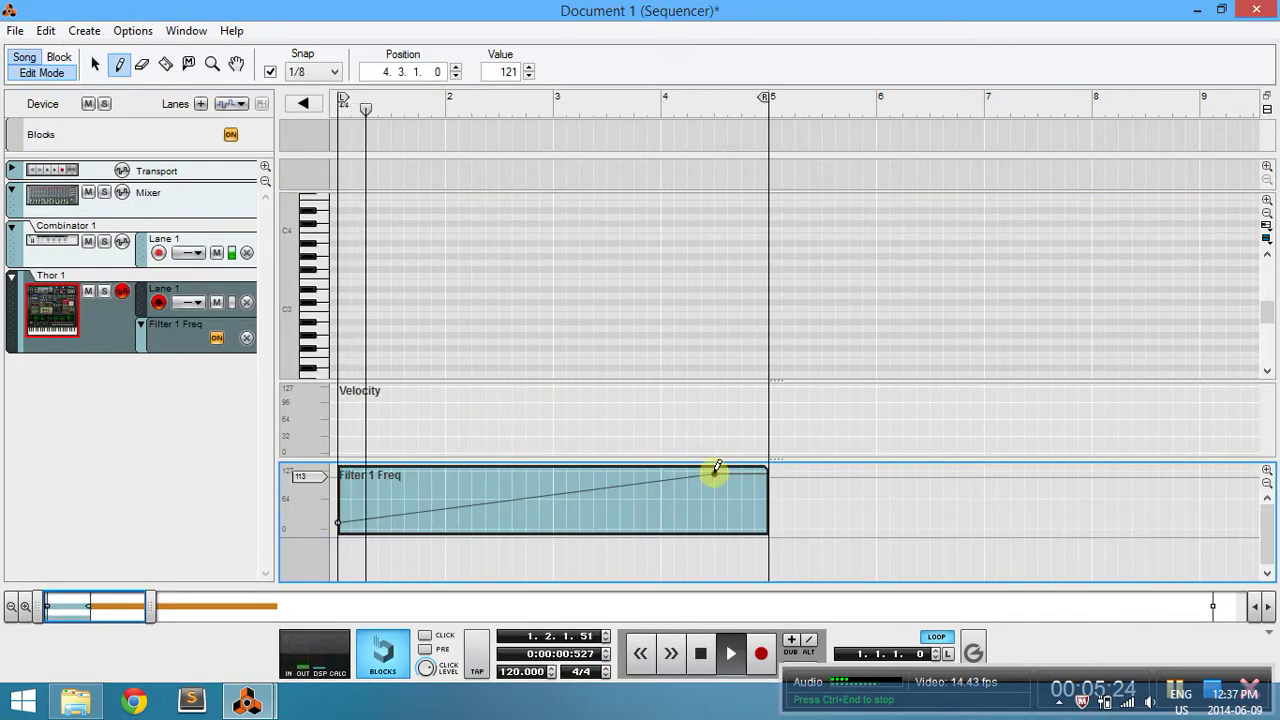
key("q")
left_click_drag(340, 522, 342, 515)
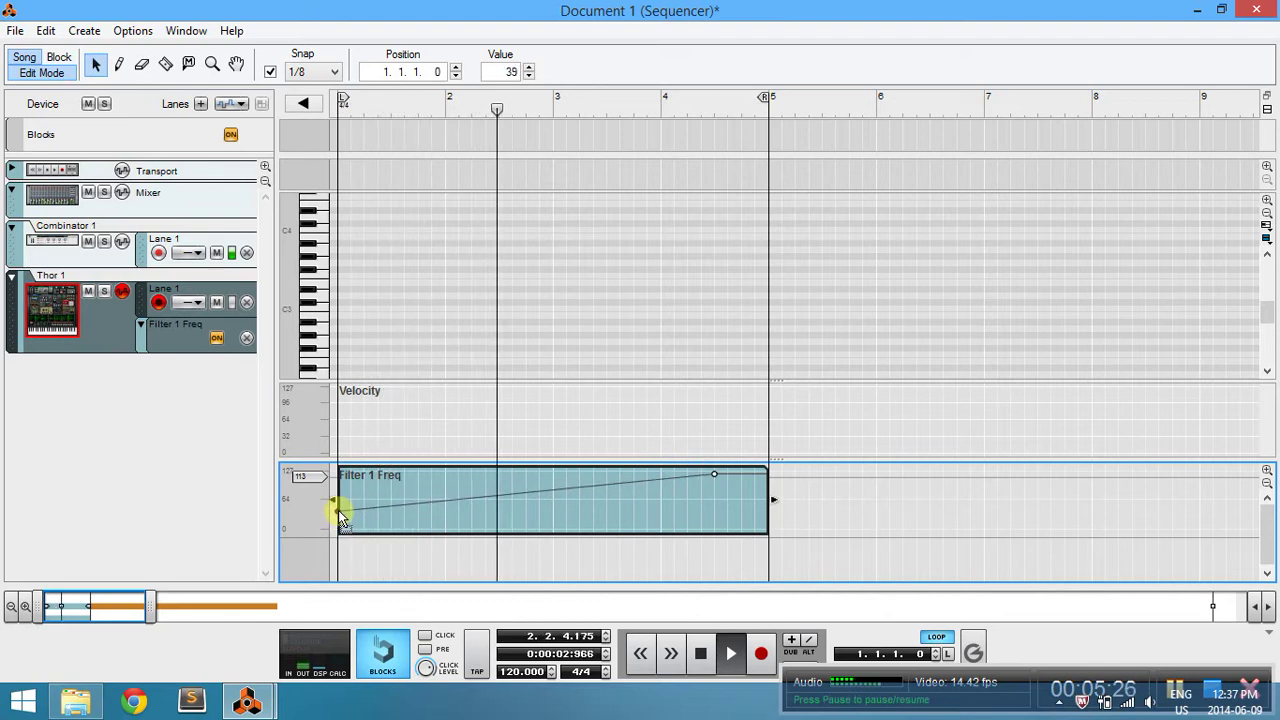
Add a Filter 1 Freq automation point of value 80 at bar 4.
key("w")
left_click(663, 488)
key("q")
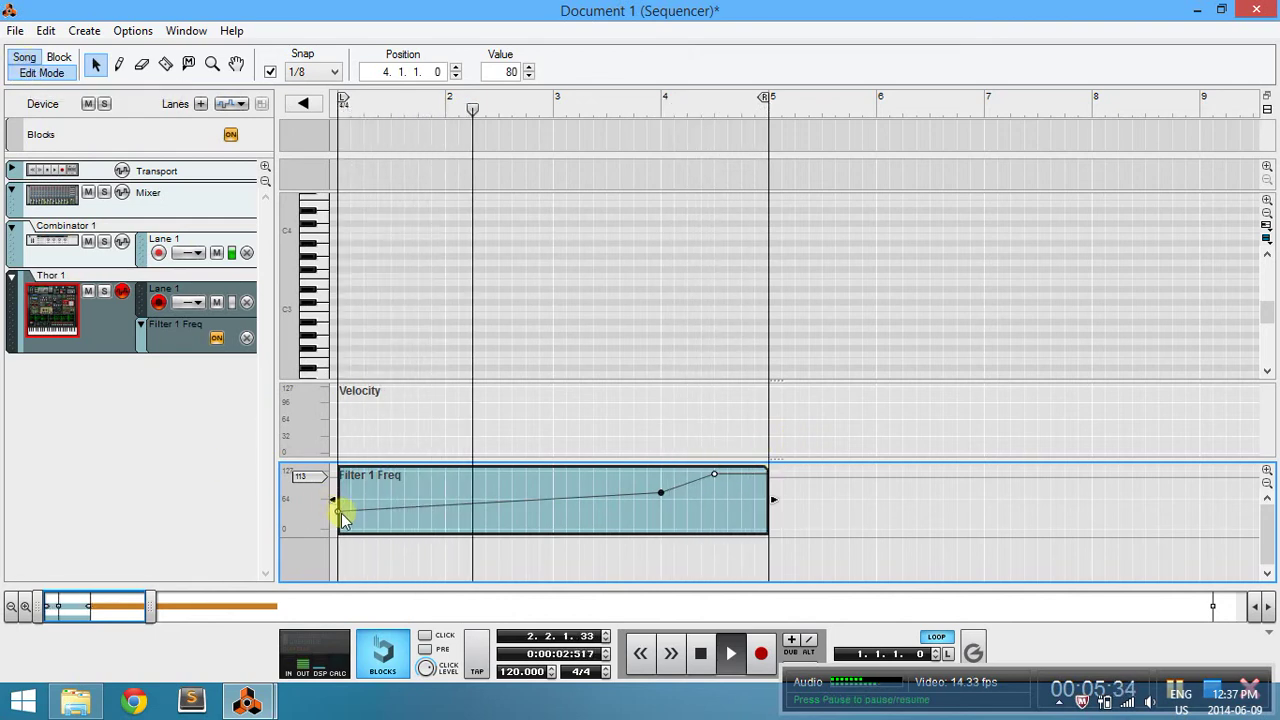
Leave the clip editing view, return to the rack and hide Combinator 1's inner devices.
left_click(41, 72)
key("F6")
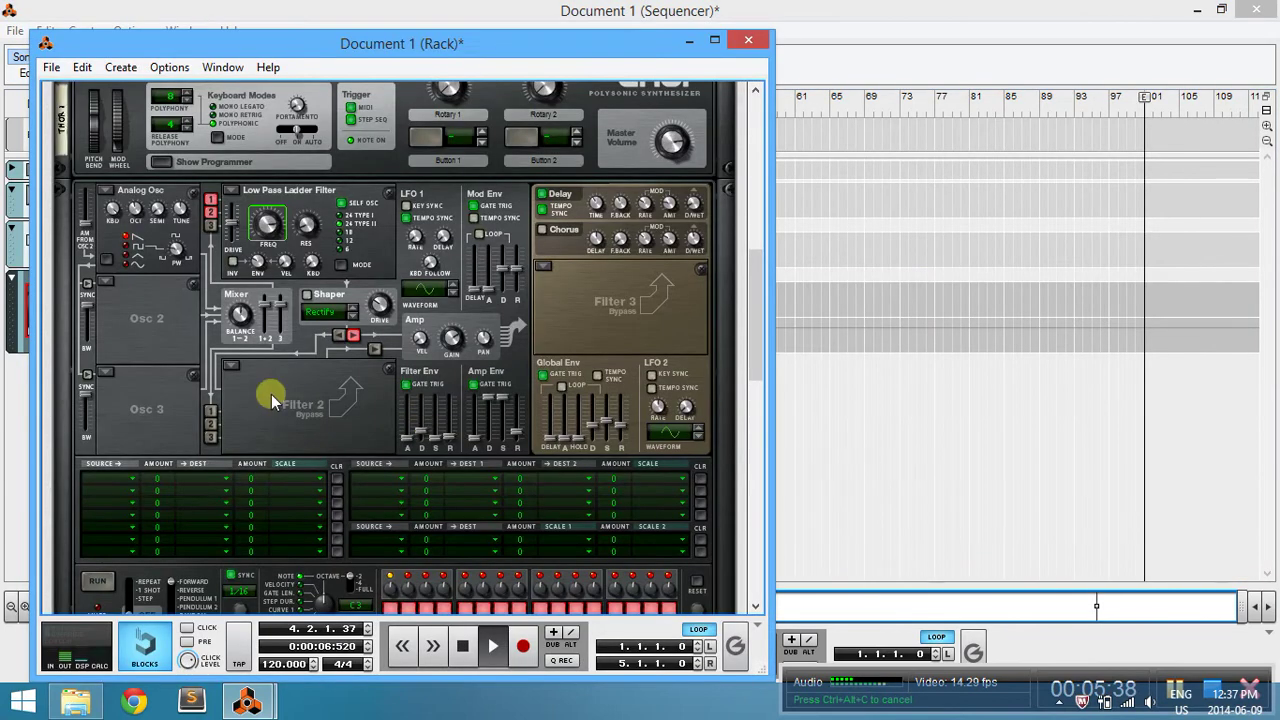
scroll(148, 240, "up", 1)
left_click(194, 248)
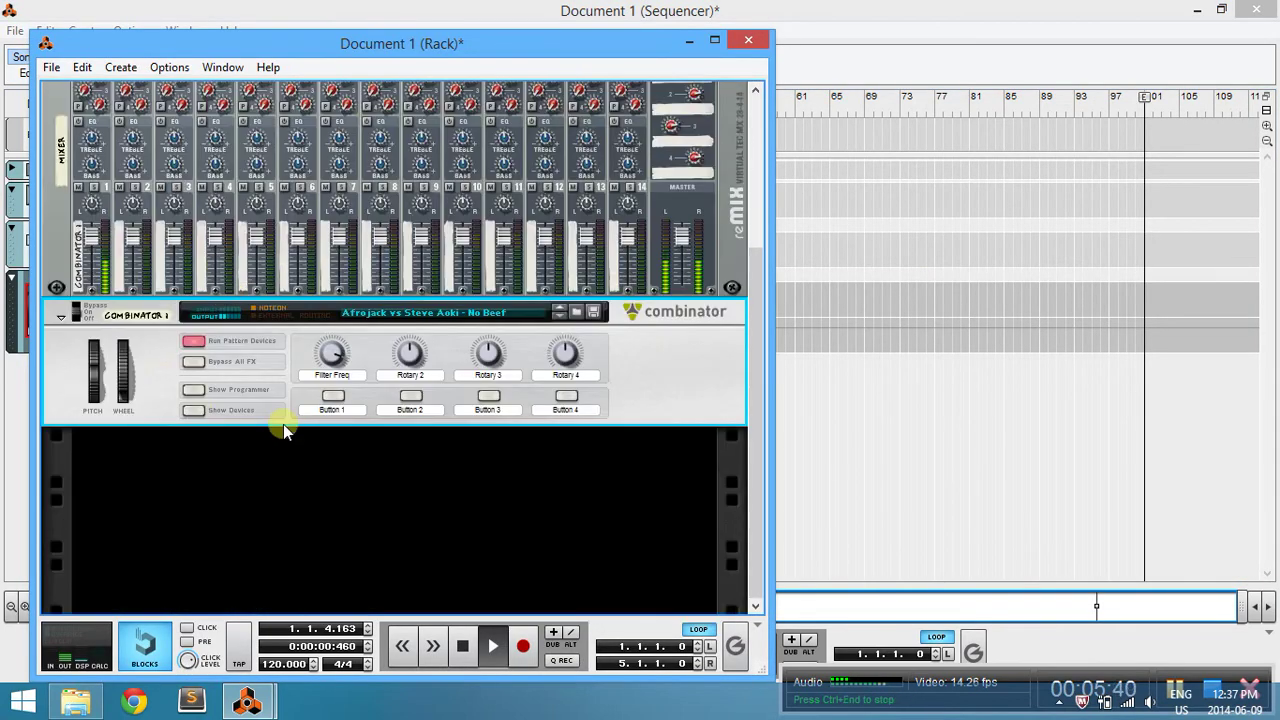
Create a second Combinator below Combinator 1 in the rack and load the Skrillex - Synth patch from the Synths folder.
right_click(290, 450)
left_click(385, 104)
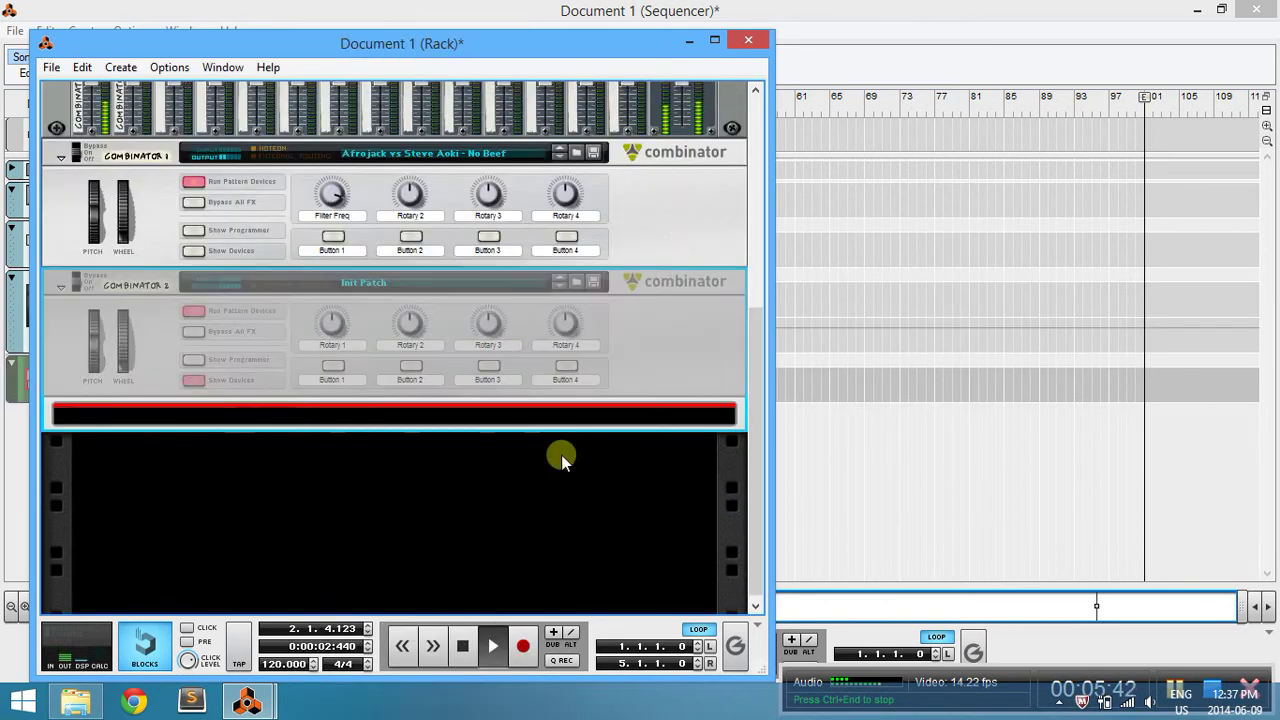
left_click(598, 284)
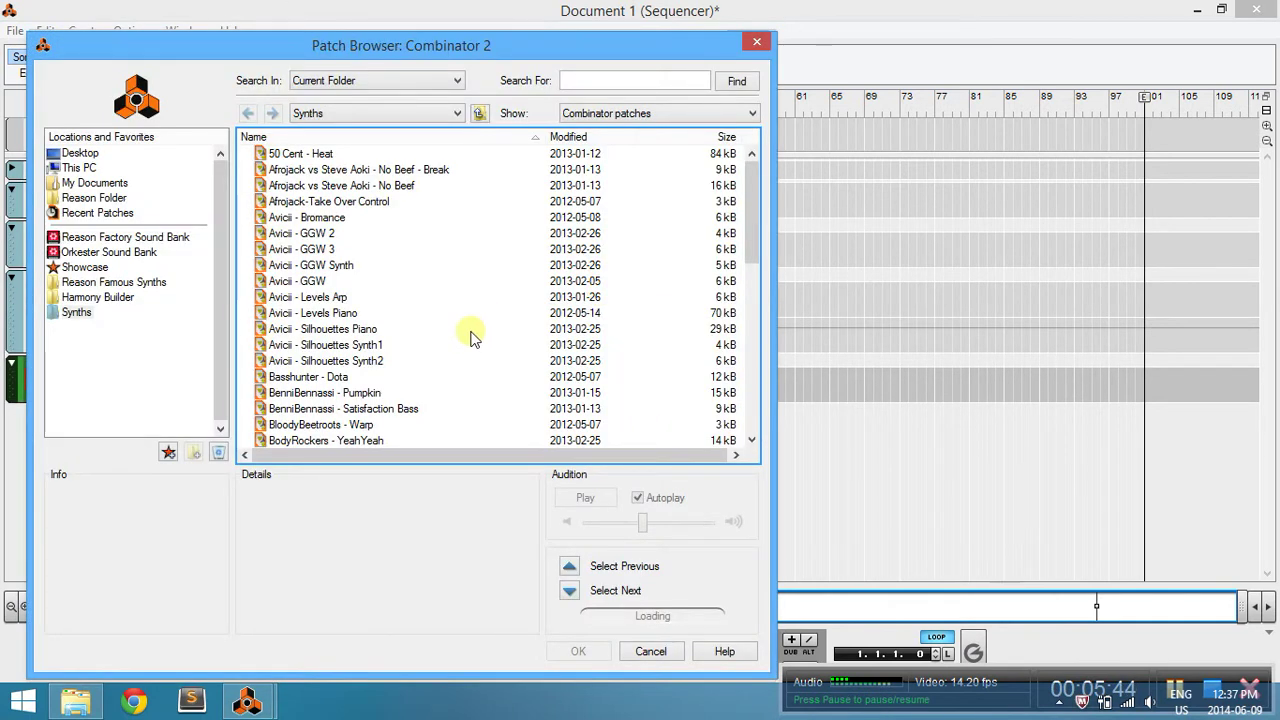
scroll(450, 360, "down", 5)
scroll(437, 388, "down", 3)
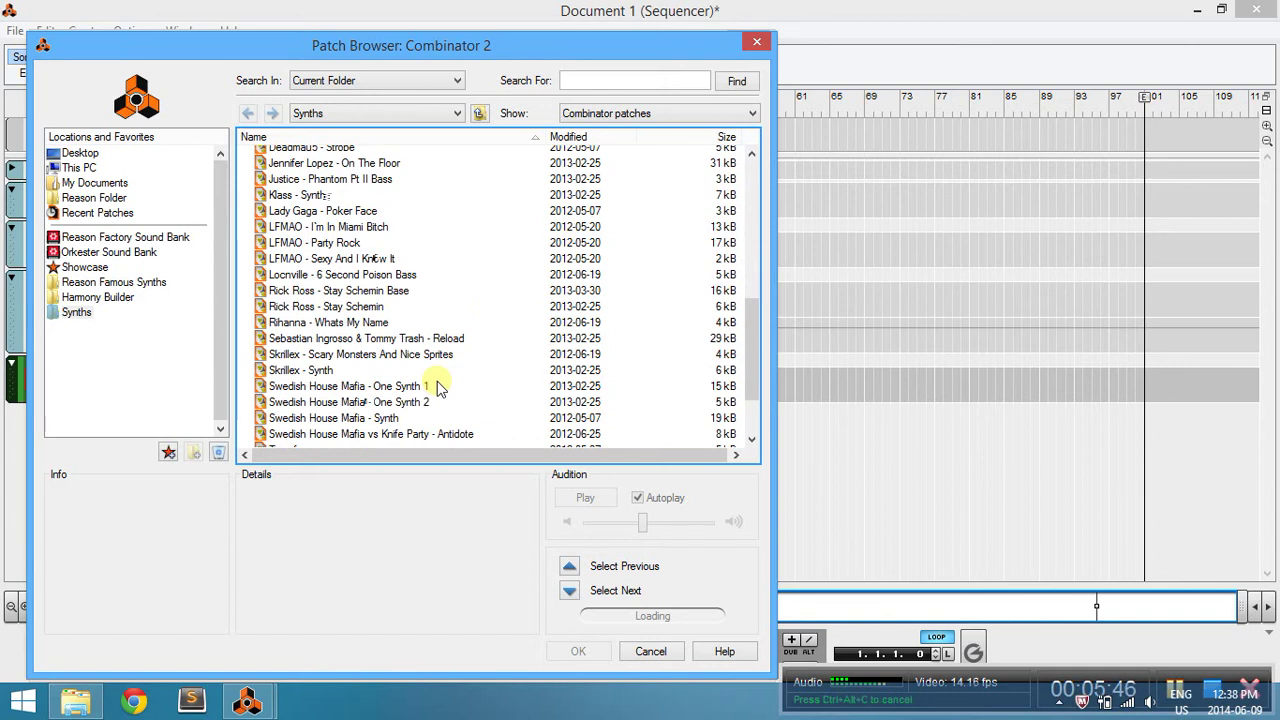
double_click(320, 370)
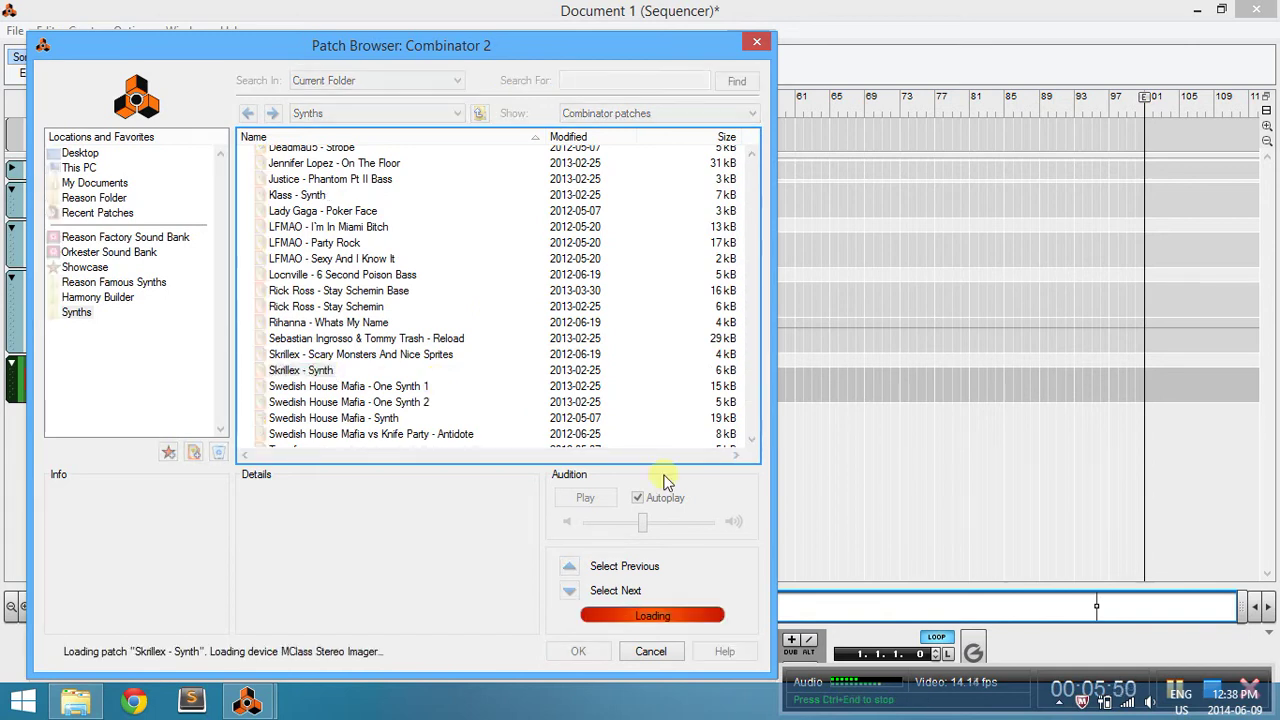
Stop playback and audition Combinator 2's patch on low and middle notes of the sequencer's piano keyboard.
key("space")
key("alt+Tab")
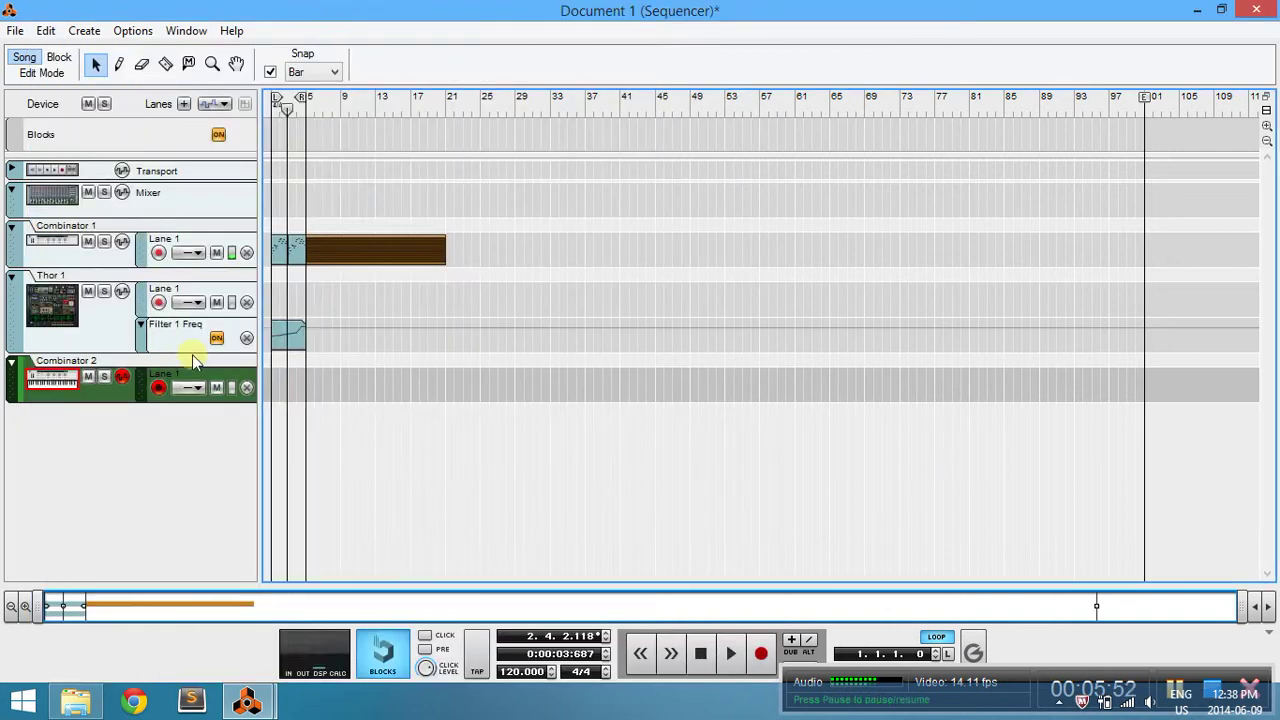
left_click(49, 74)
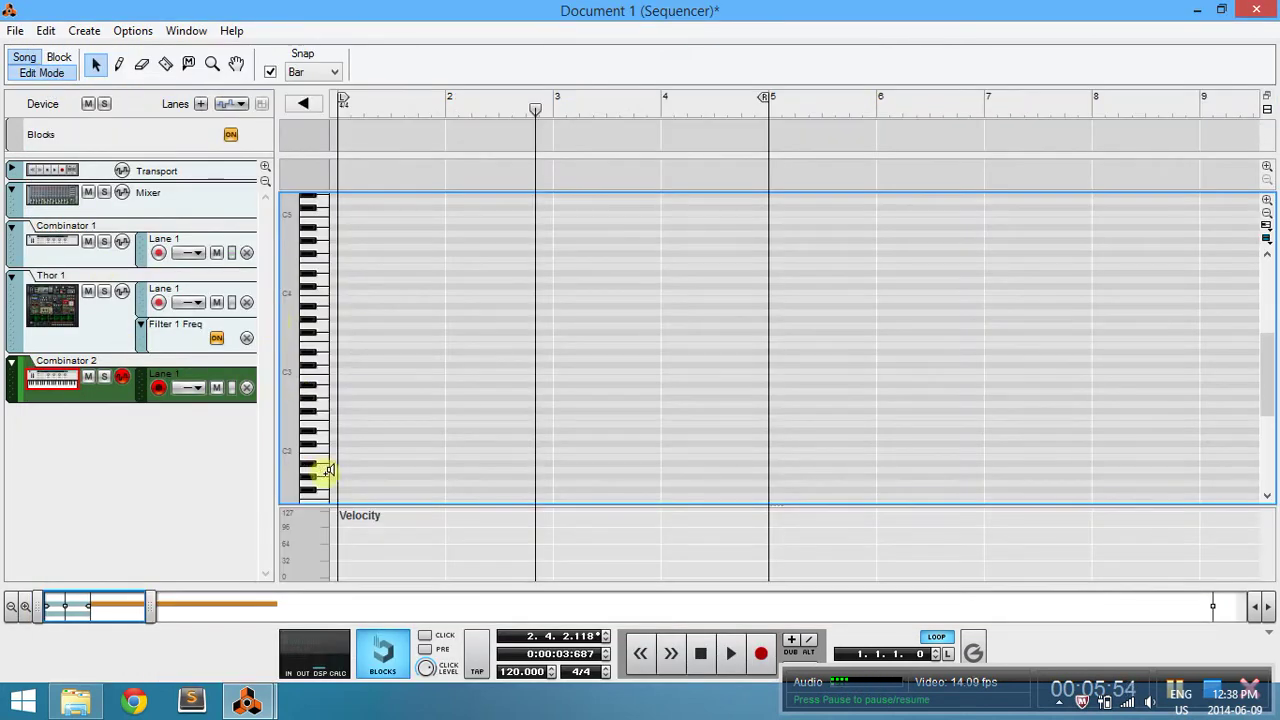
scroll(326, 477, "down", 5)
key("alt+Tab")
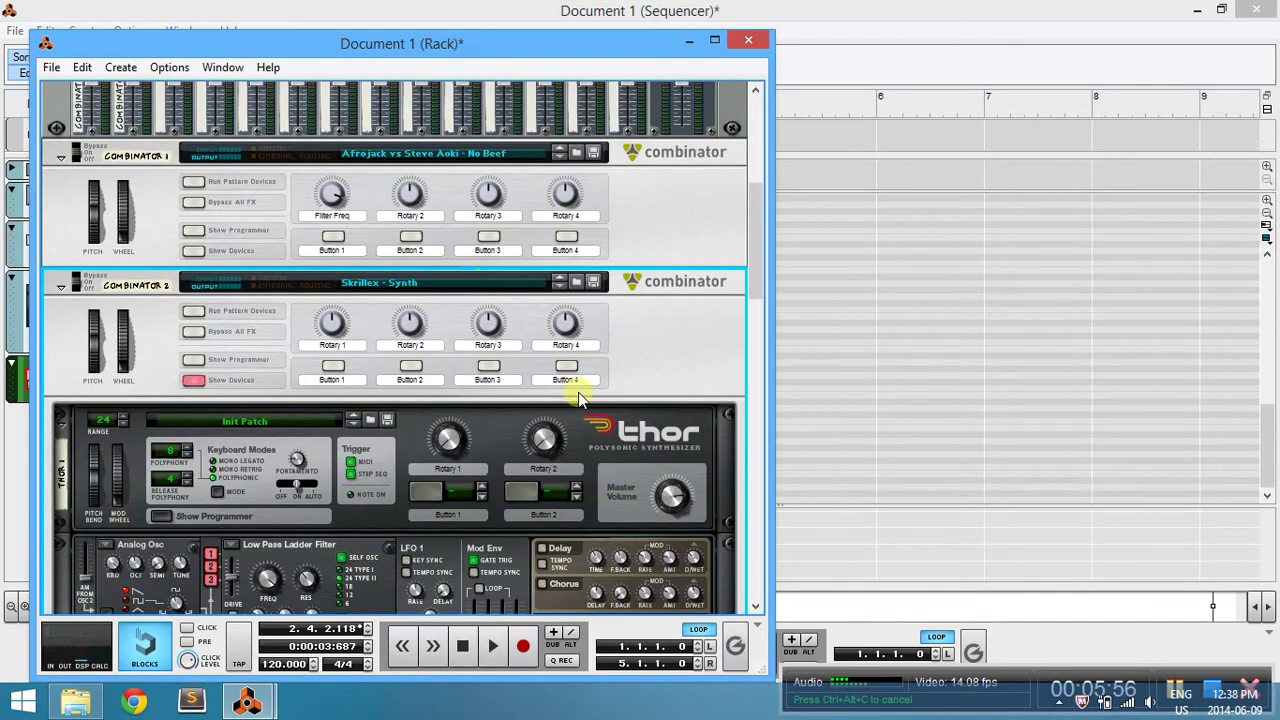
left_click(908, 360)
left_click(347, 416)
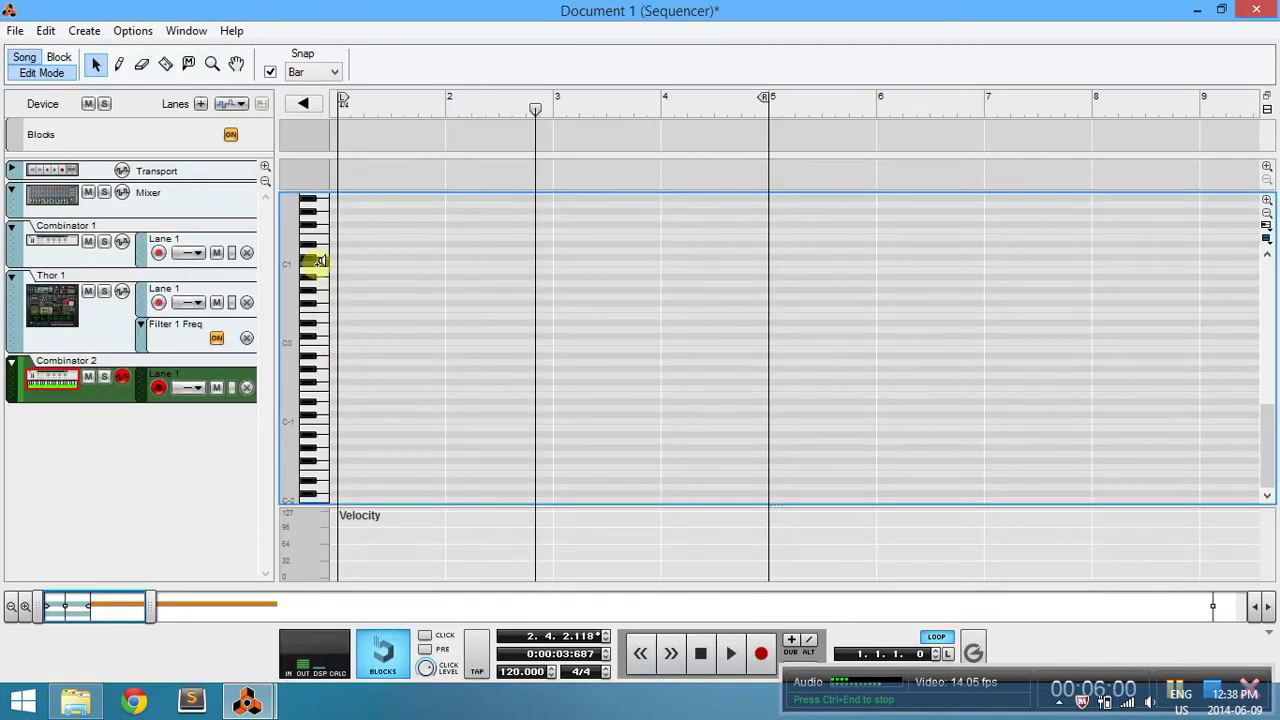
scroll(318, 261, "up", 5)
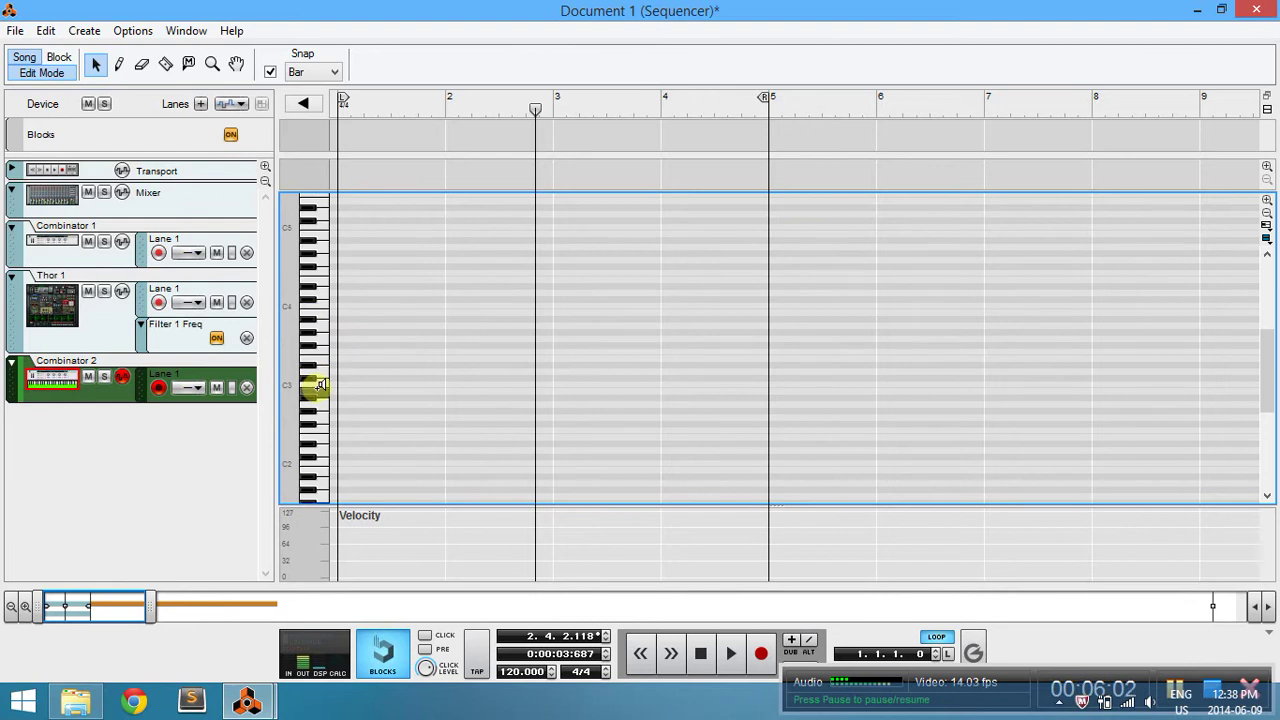
Move the brown clip starting at bar 5 from Combinator 1's lane to Combinator 2's lane and draw a four-bar clip from bar 1.
left_click(28, 58)
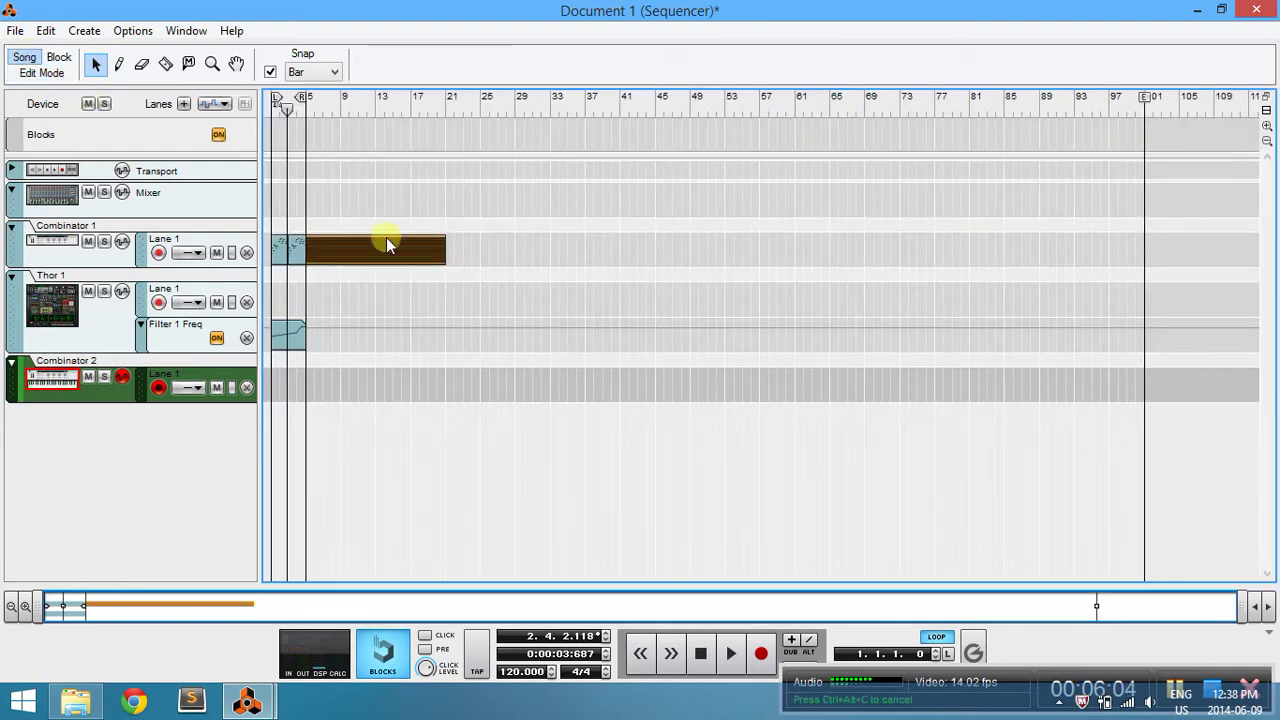
left_click_drag(388, 250, 391, 386)
key("p")
left_click_drag(280, 380, 303, 380)
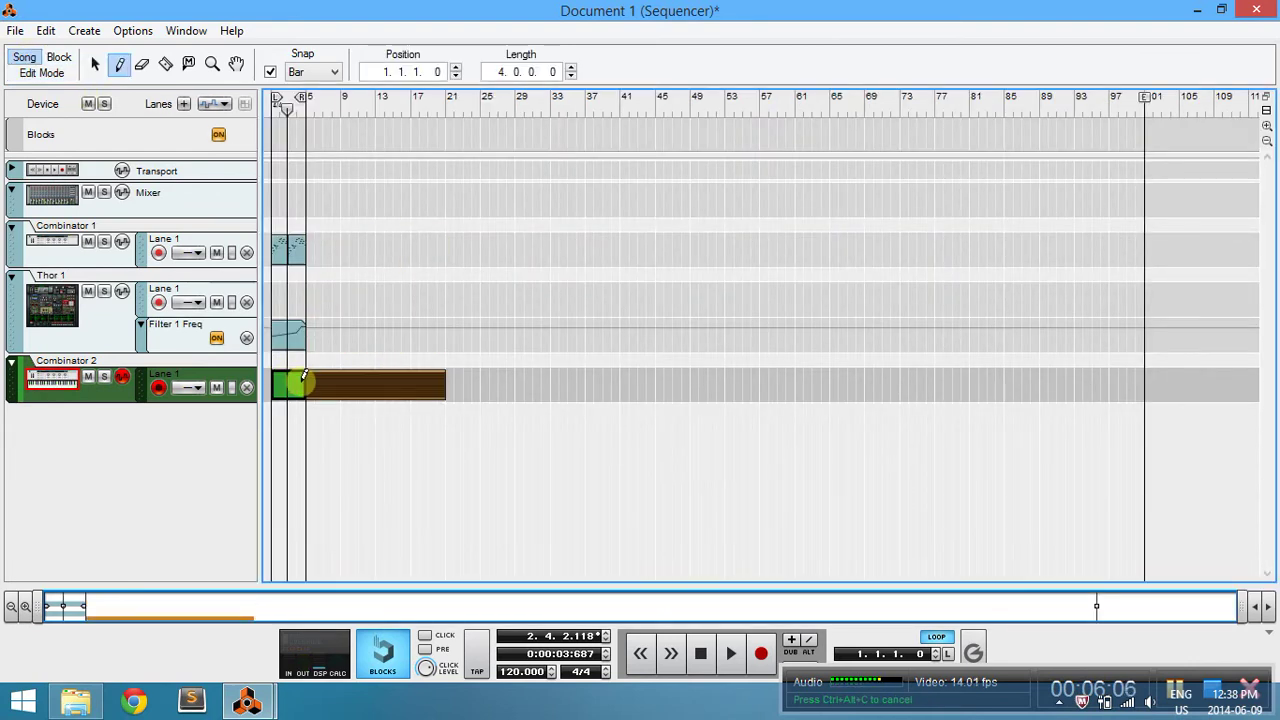
Replace Combinator 2's patch with Swedish House Mafia - Synth and return to the sequencer.
key("F6")
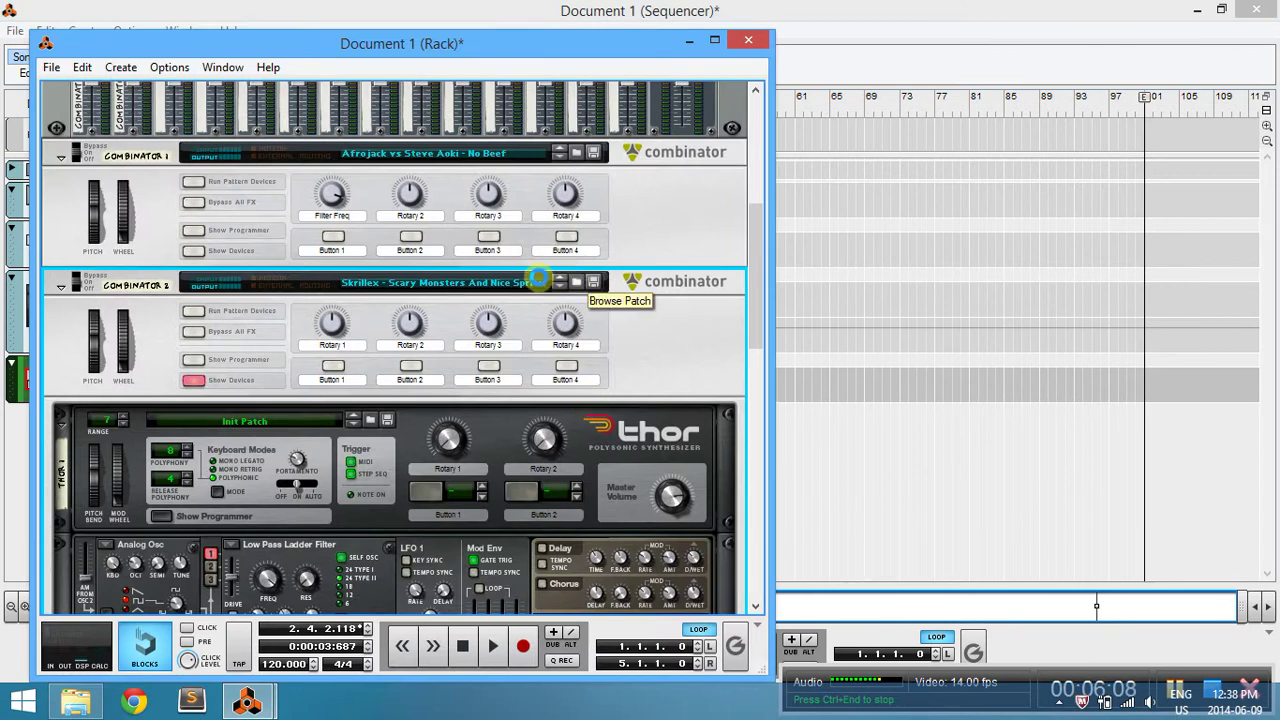
left_click(507, 272)
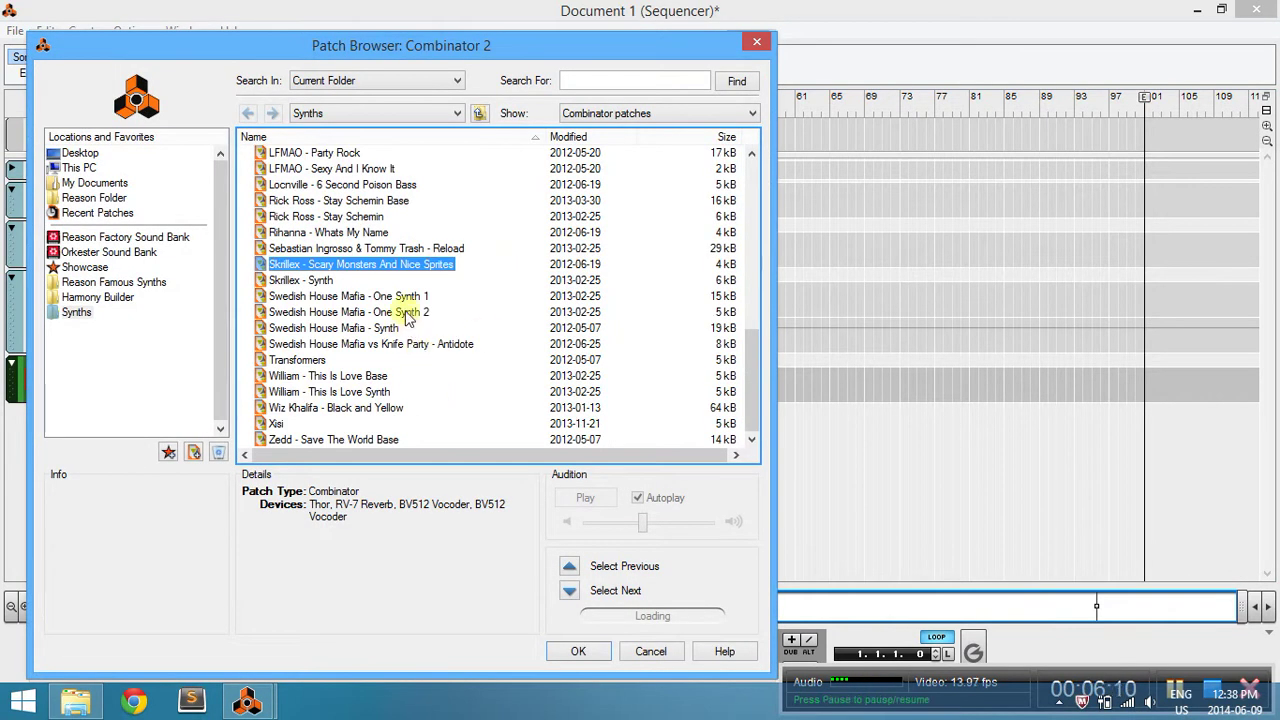
double_click(390, 328)
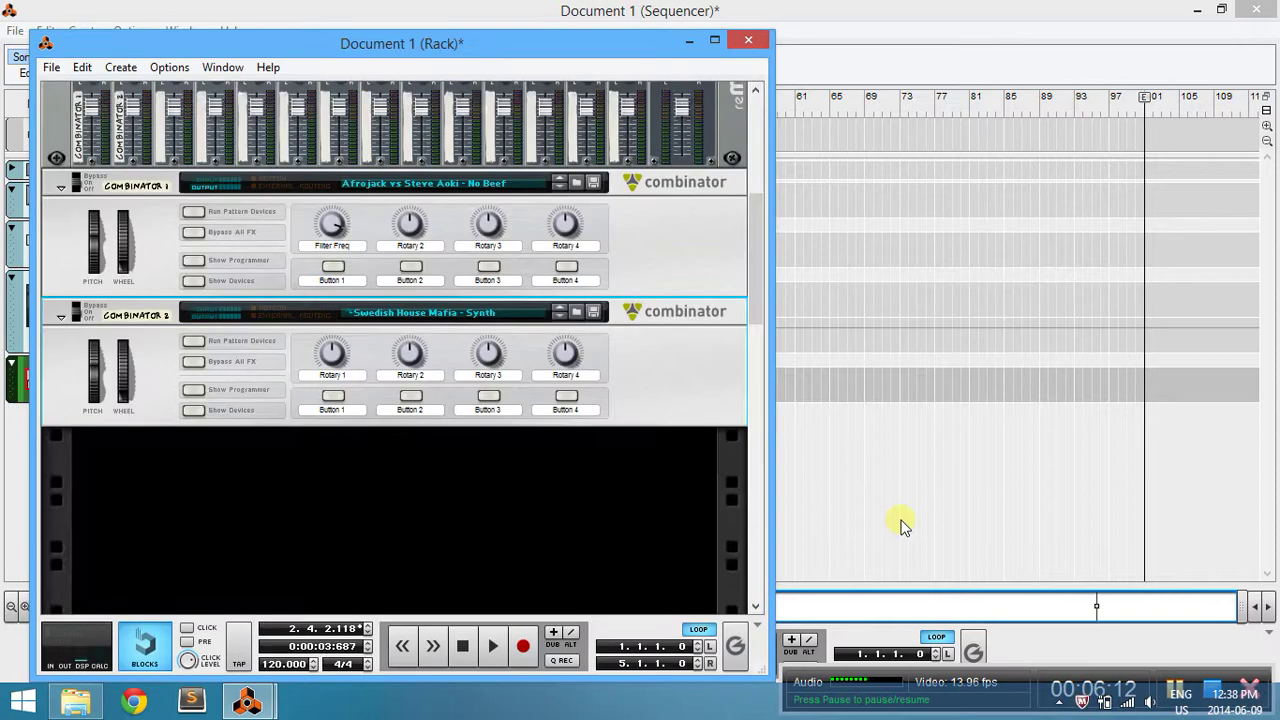
left_click(842, 535)
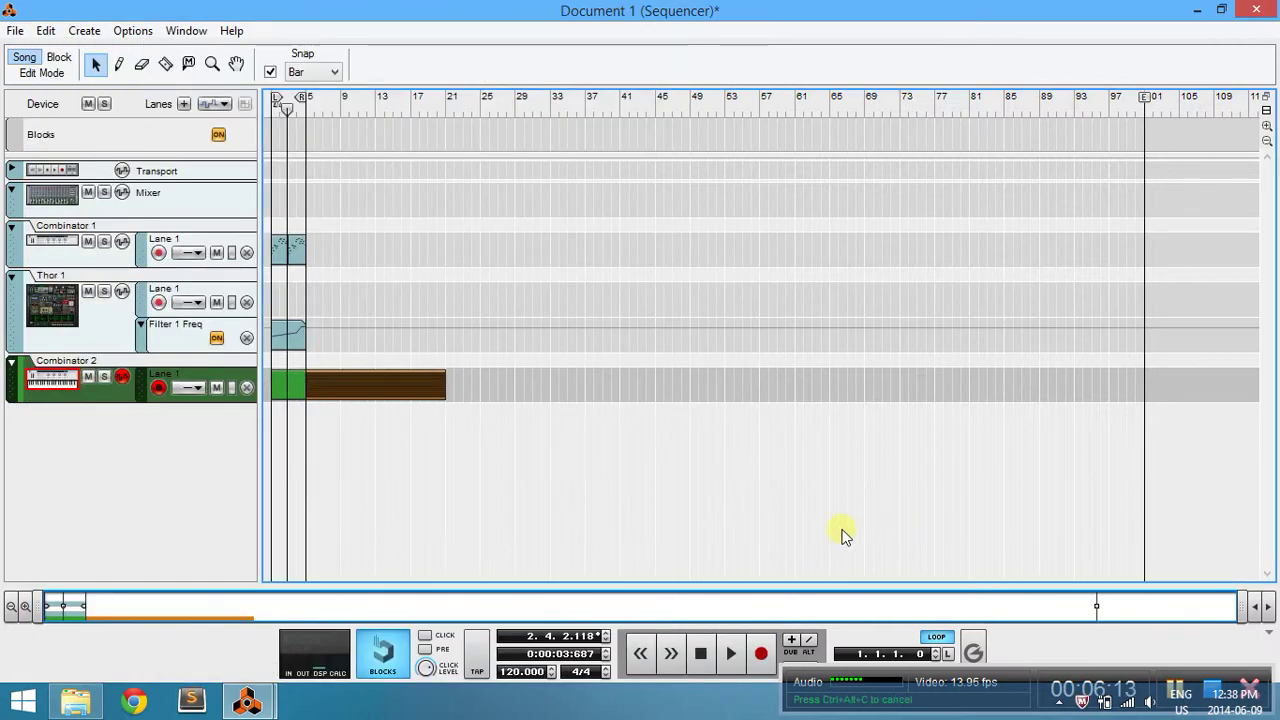
Open Combinator 2's new clip for note editing and check the first note of Combinator 1's melody for reference.
double_click(287, 386)
left_click(64, 252)
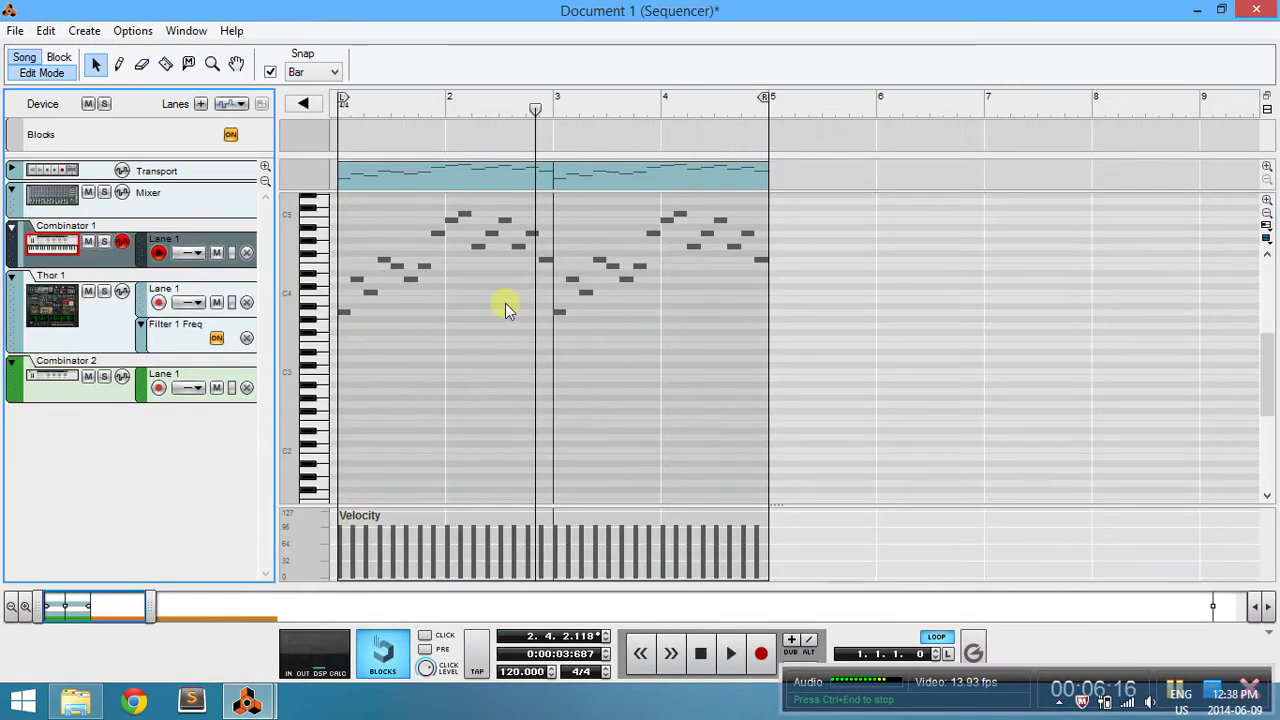
left_click(331, 303)
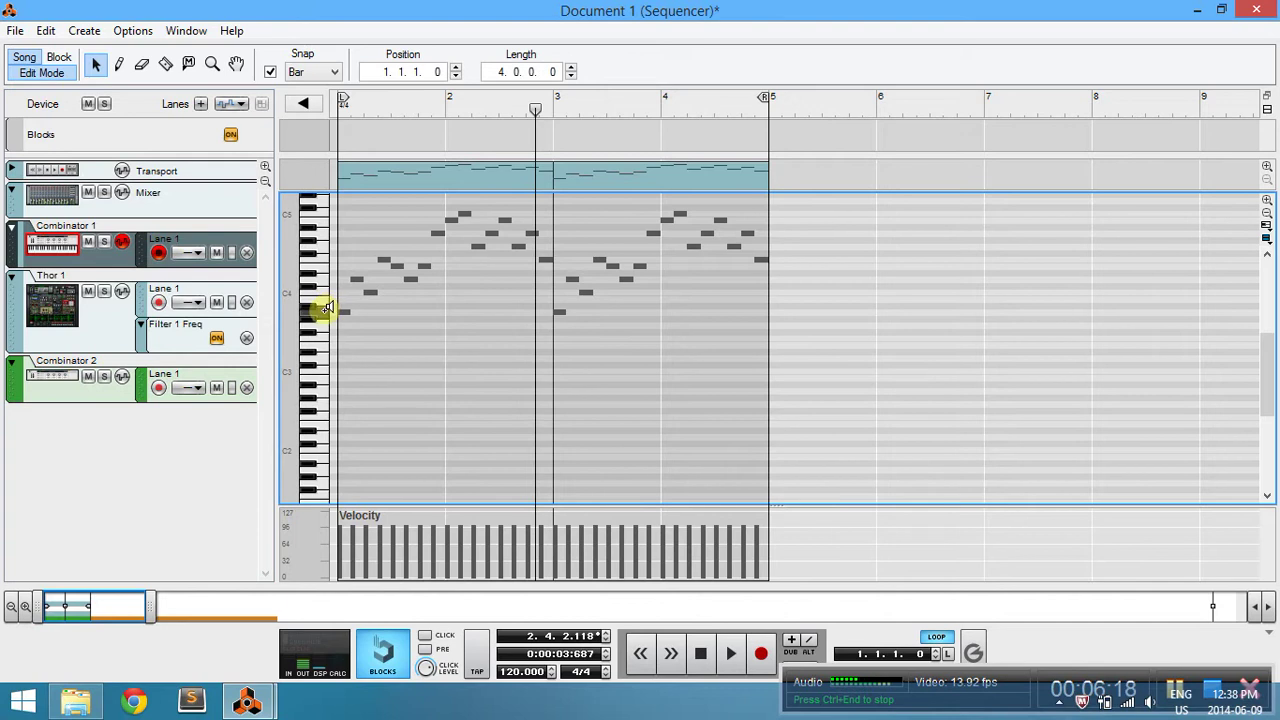
left_click(63, 397)
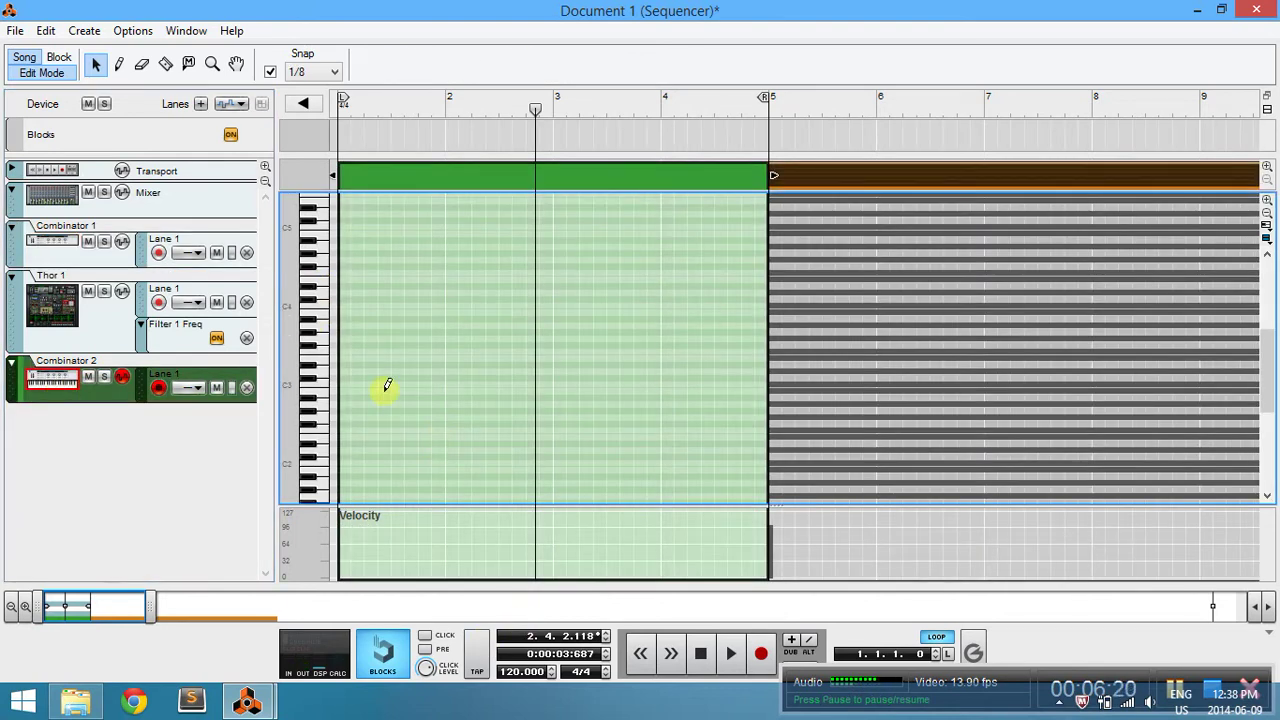
Fill bars 1 to 4 of Combinator 2's clip with one-bar notes A1, D2, G2 and F2.
key("w")
left_click(341, 400)
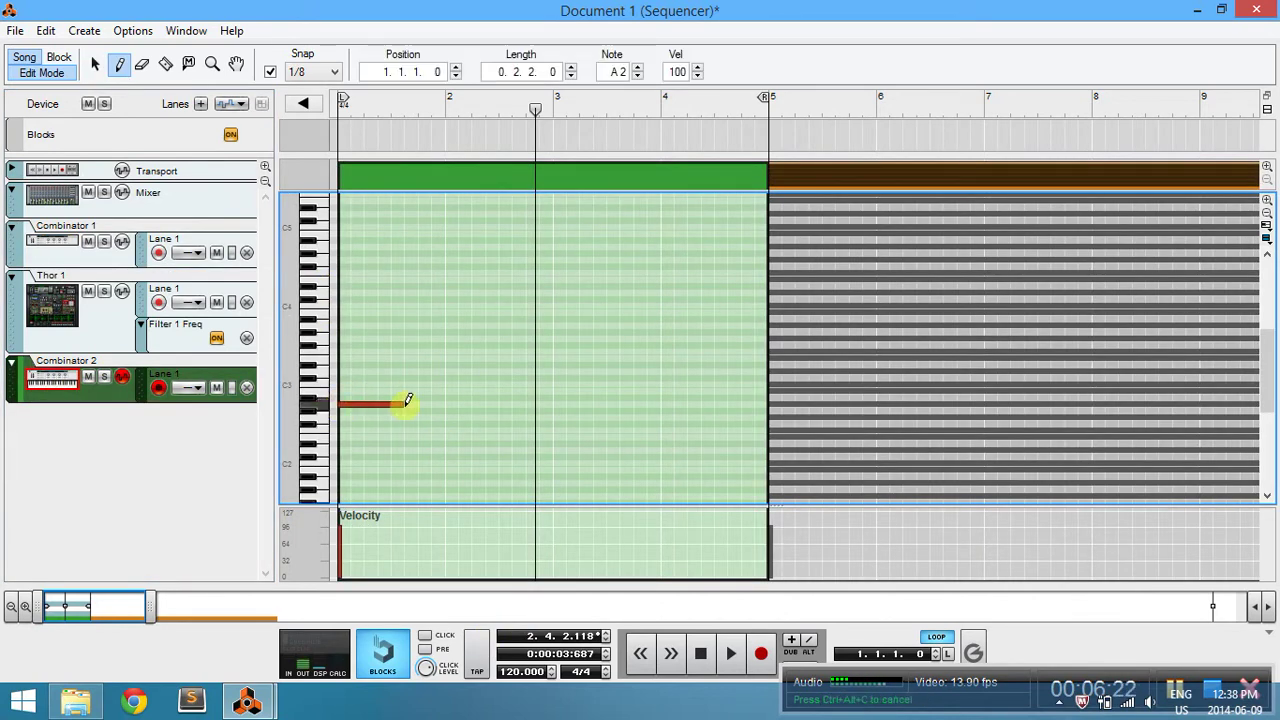
key("q")
scroll(424, 410, "down", 3)
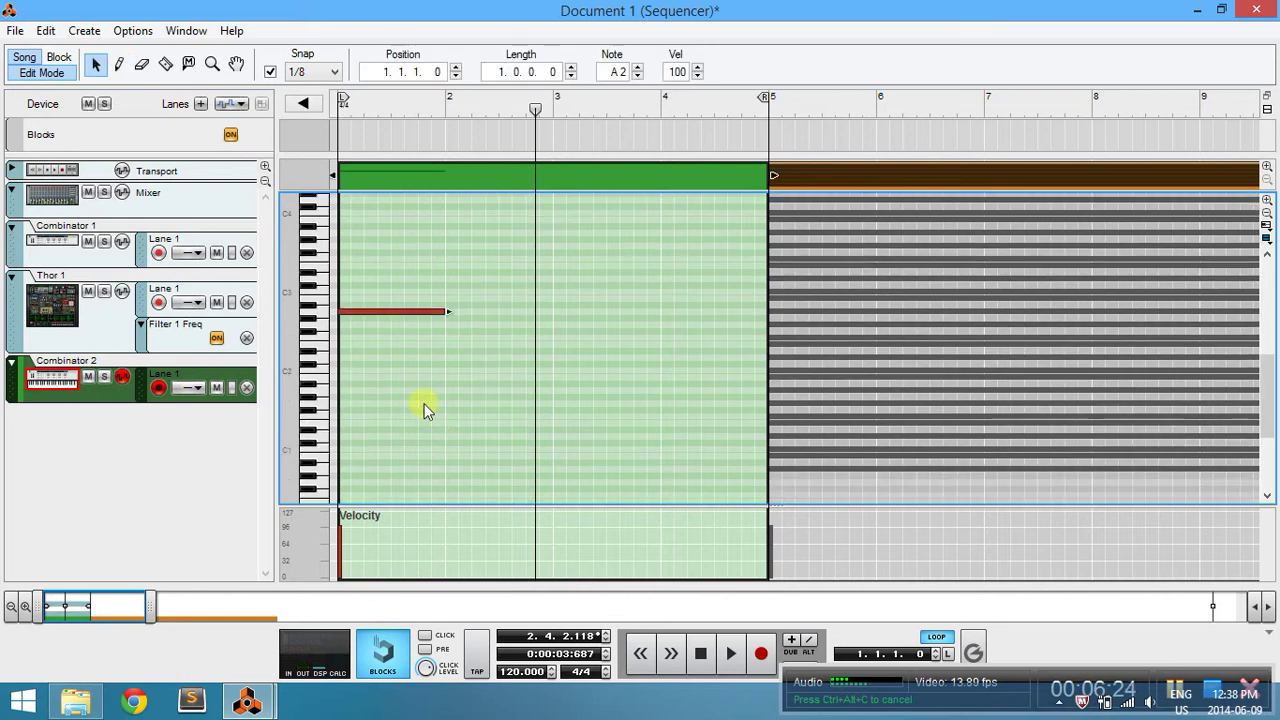
left_click_drag(392, 312, 700, 338)
Play the loop from the start and split bar 2 into a short C2 followed by D2 from position 2.2.3.
left_click(699, 651)
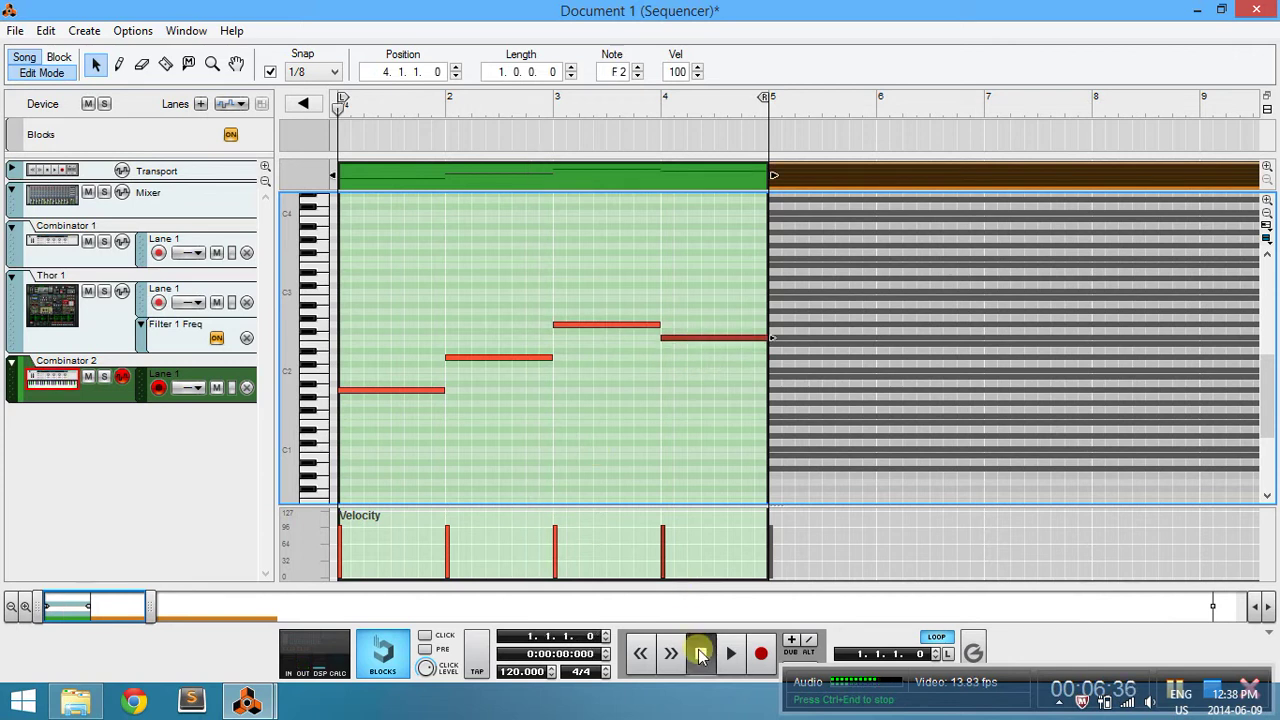
key("space")
left_click(621, 474)
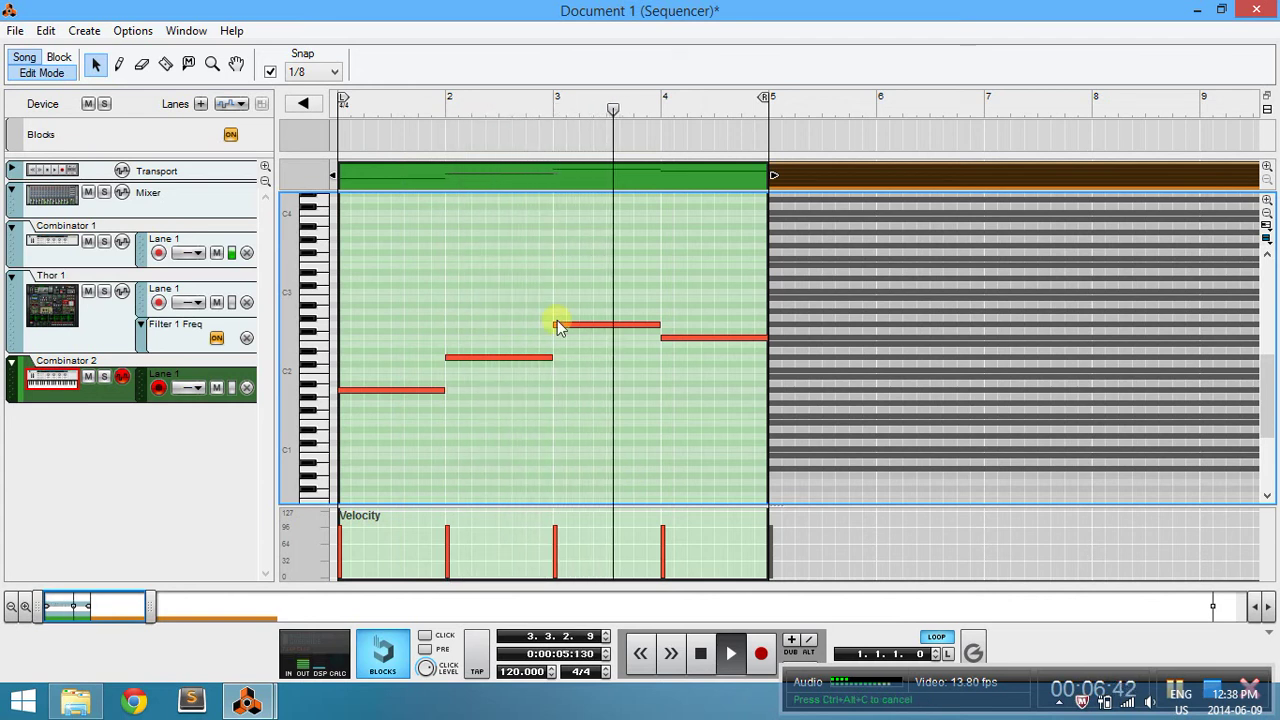
left_click_drag(545, 352, 484, 371)
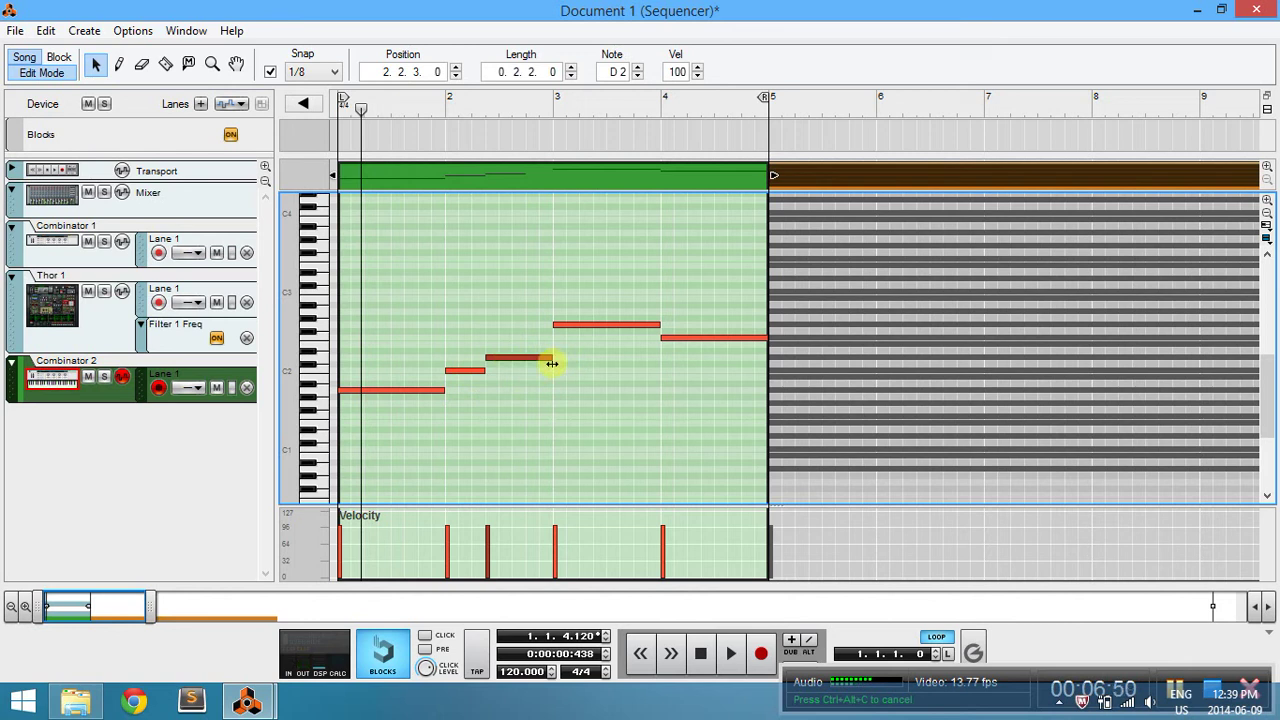
Play the revised notes from the start and lower the bar 3 note to D2.
left_click(699, 655)
key("space")
left_click(600, 427)
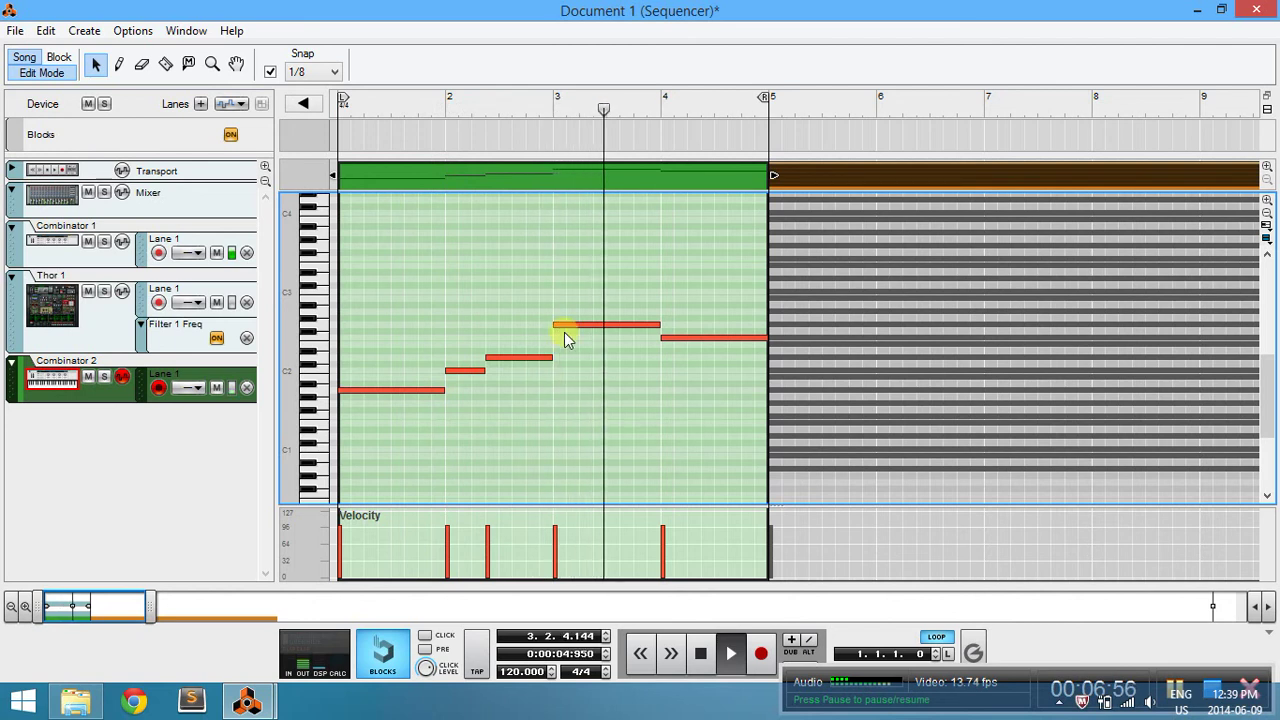
left_click_drag(564, 328, 572, 357)
key("space")
Compare with Combinator 1's melody and lower the bar 3 note in Combinator 2's clip to C2.
left_click(50, 262)
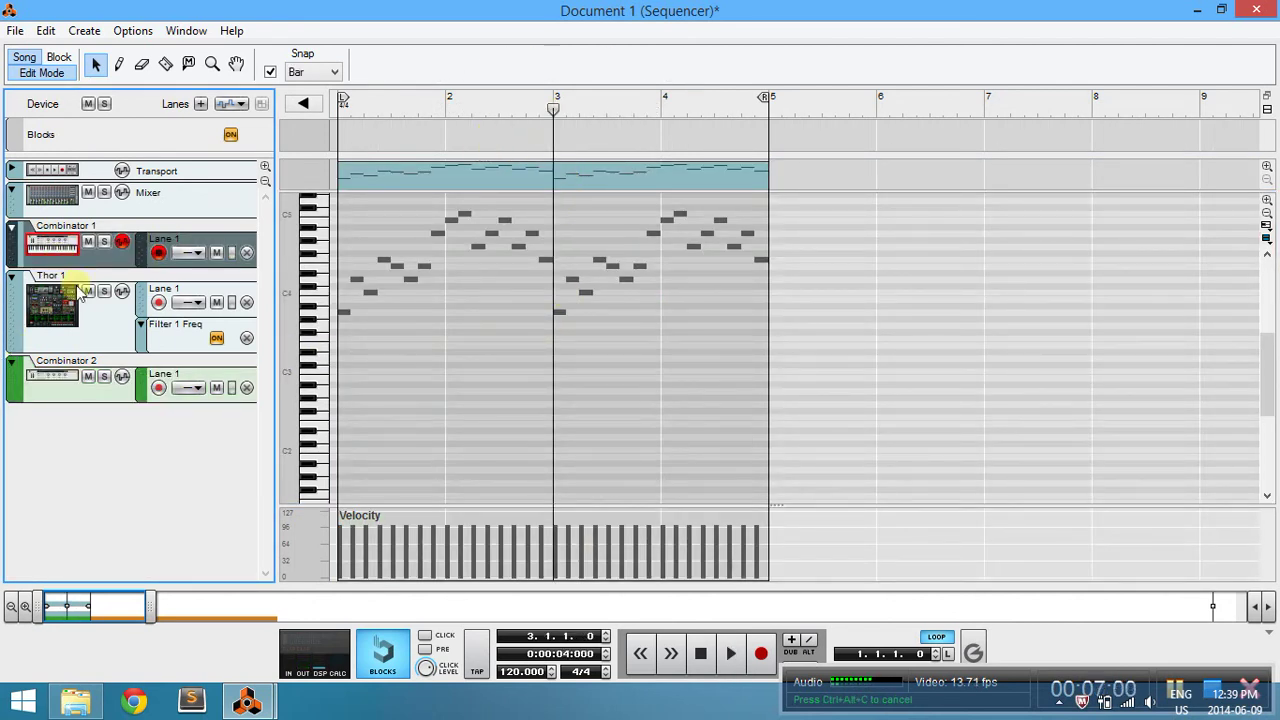
left_click(50, 338)
left_click(50, 378)
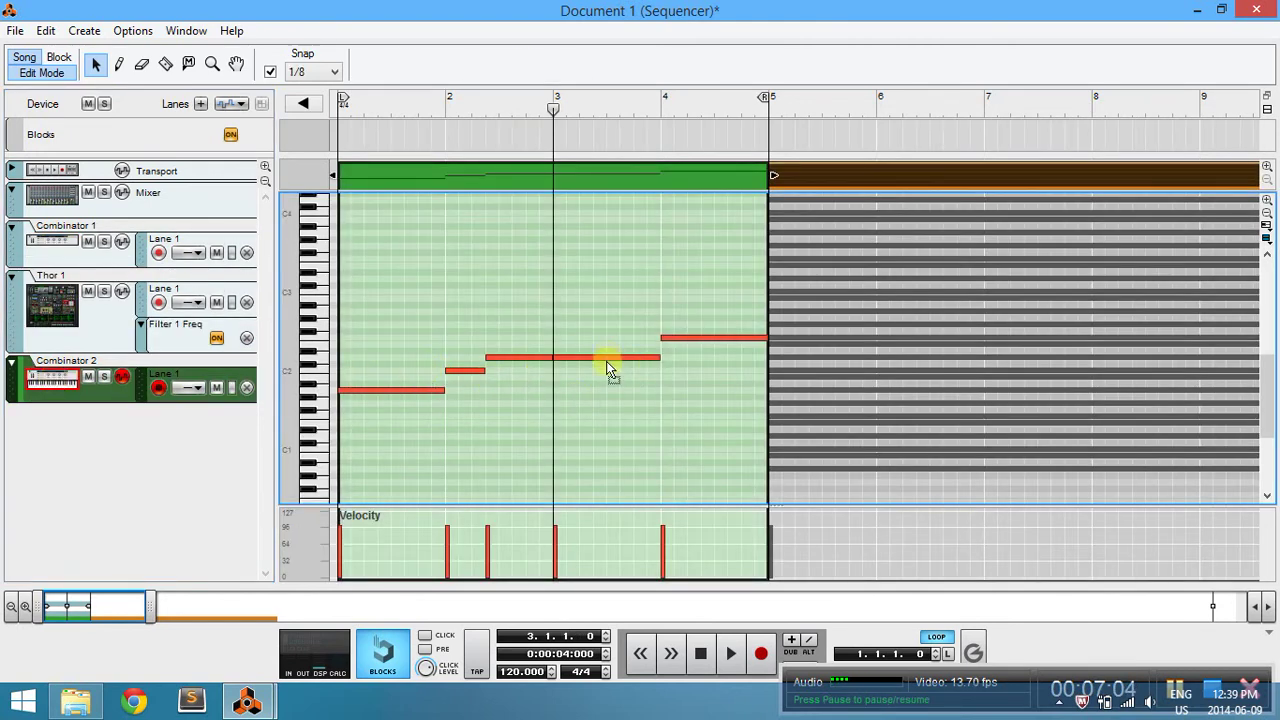
left_click_drag(607, 366, 609, 372)
Play the loop, then lower the bar 4 note to D2 and the first note of bar 2 to B1.
left_click(700, 653)
key("space")
left_click(648, 427)
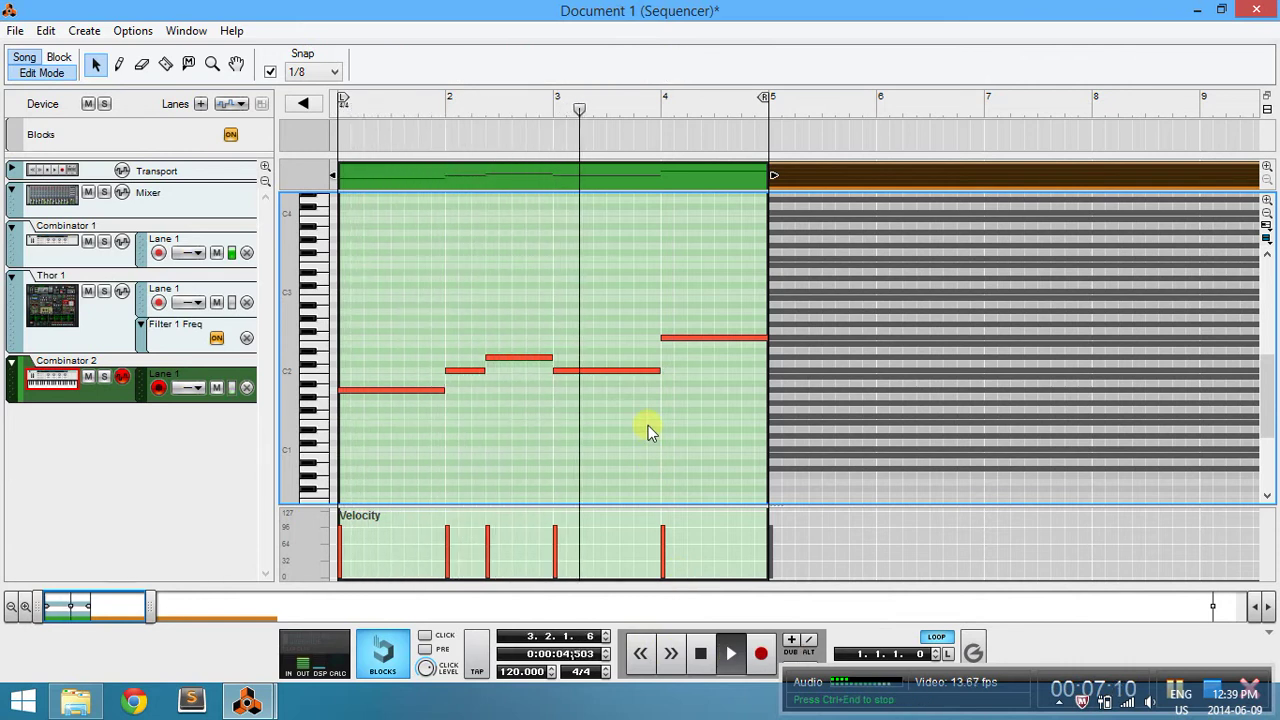
left_click(670, 339)
left_click_drag(672, 339, 674, 357)
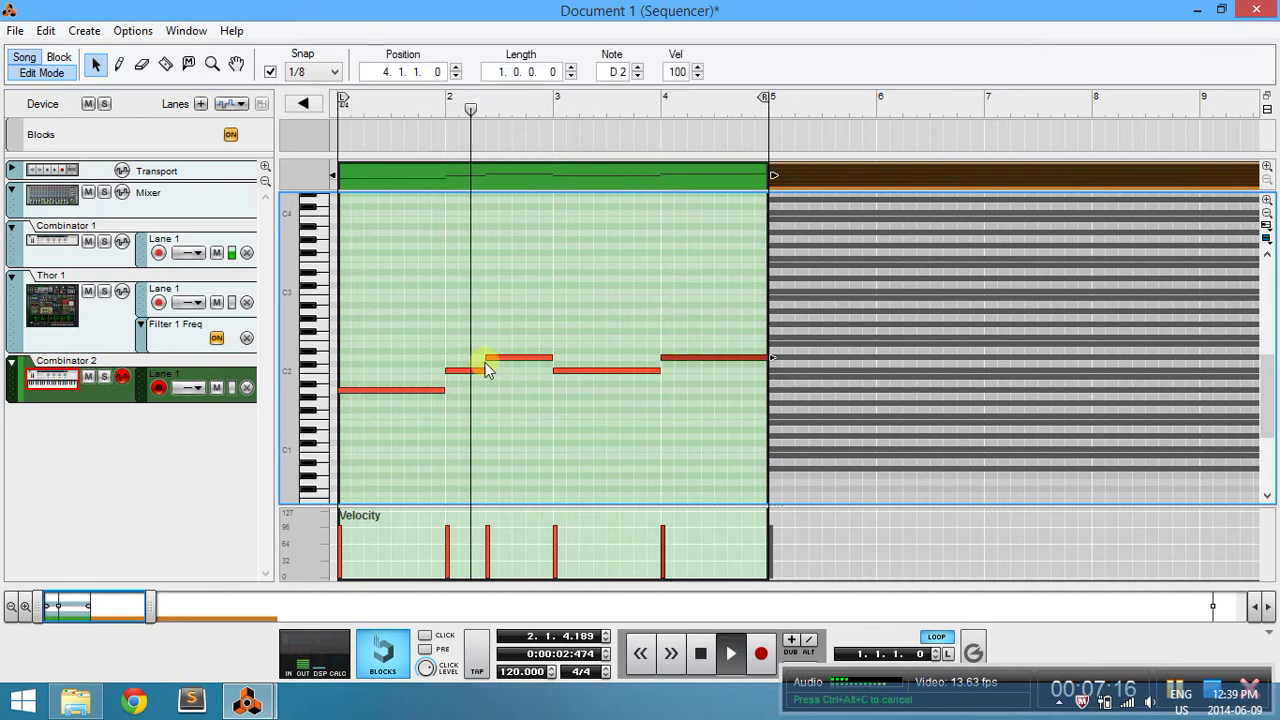
left_click_drag(480, 370, 468, 380)
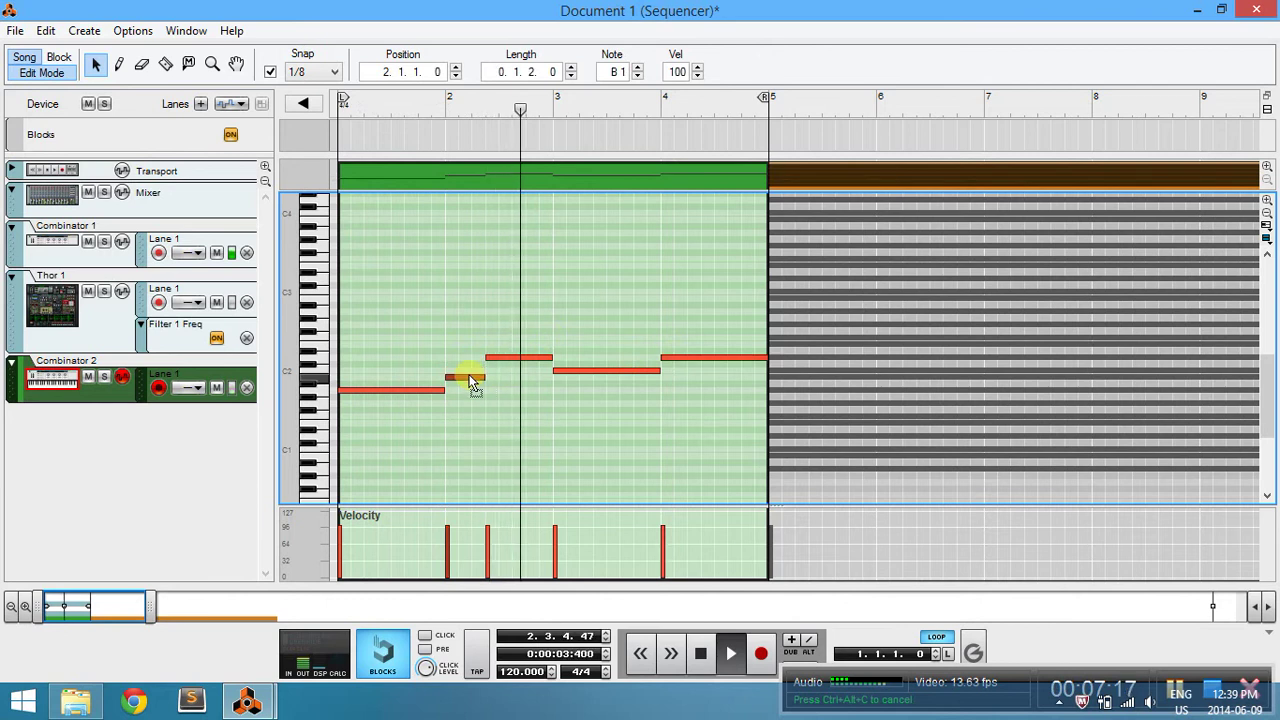
Listen again from the start, delete the D2 note in bar 2 and lengthen the B1 note to fill the bar.
double_click(699, 648)
left_click(731, 653)
left_click(593, 407)
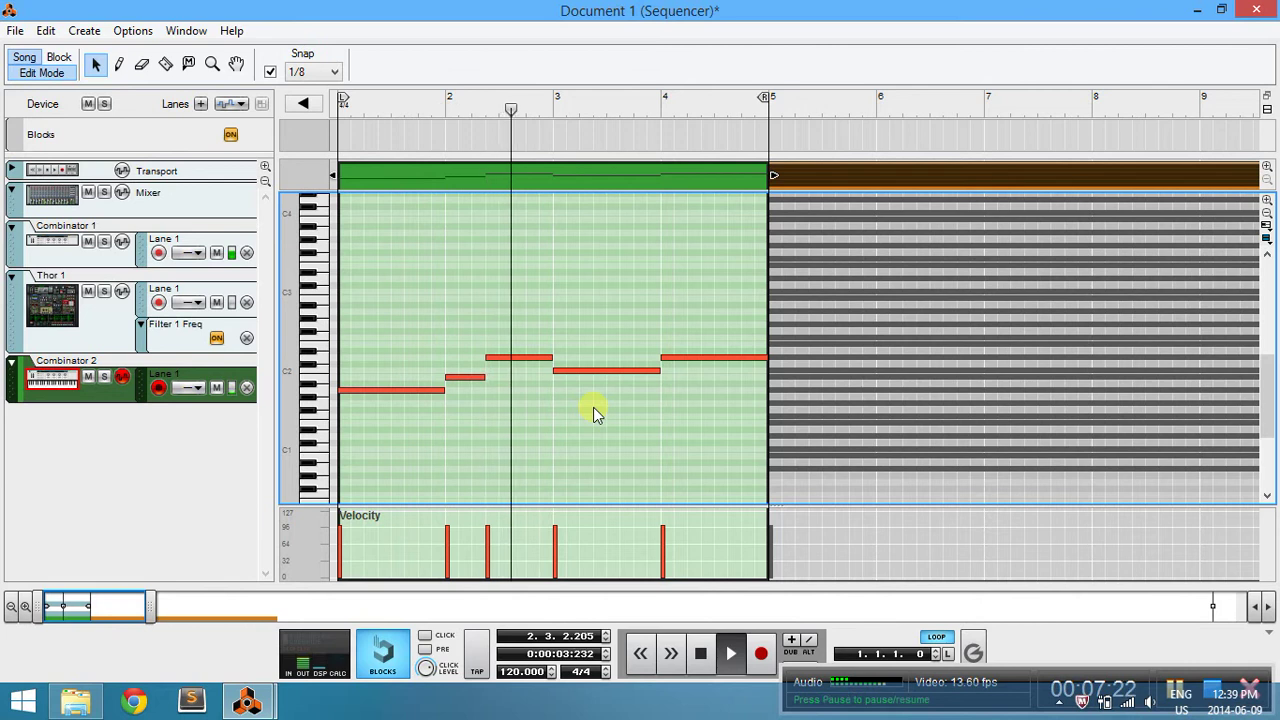
left_click(527, 357)
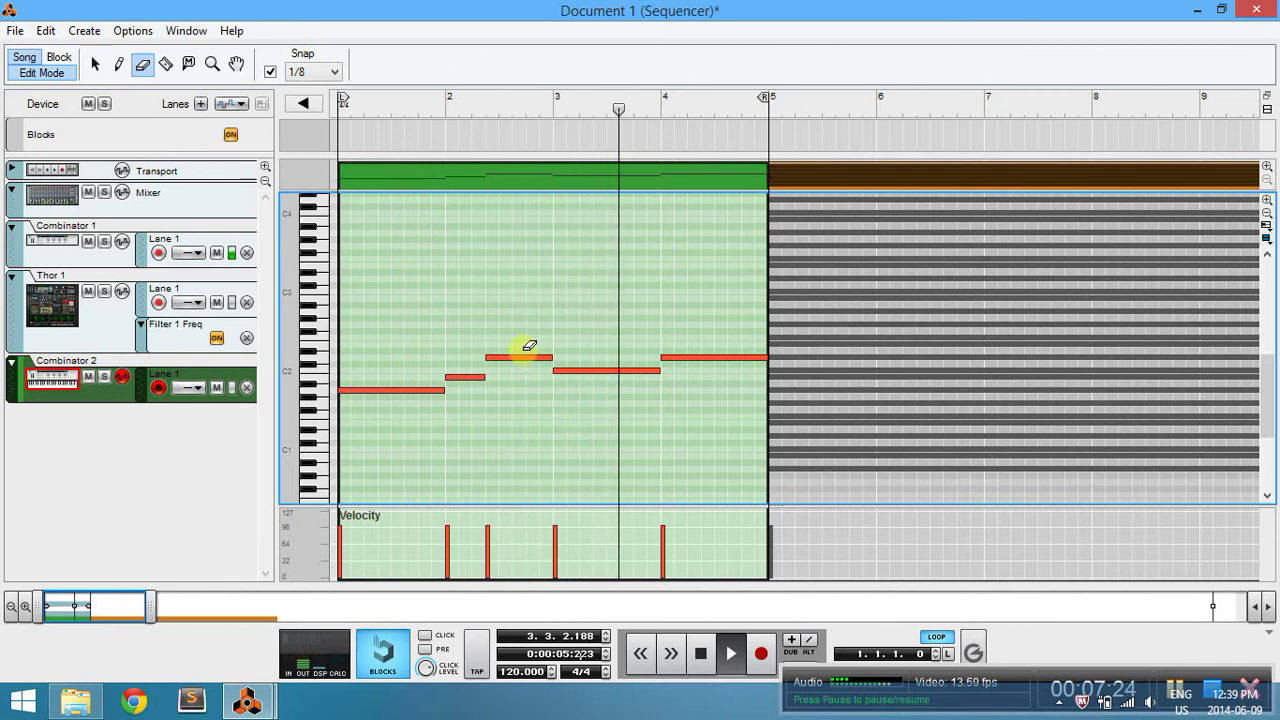
key("Delete")
left_click_drag(490, 342, 480, 384)
left_click_drag(484, 378, 553, 377)
Select all four notes in Combinator 2's clip and duplicate them one octave lower, starting on A0.
left_click_drag(727, 302, 277, 396)
scroll(425, 335, "down", 3)
key("space")
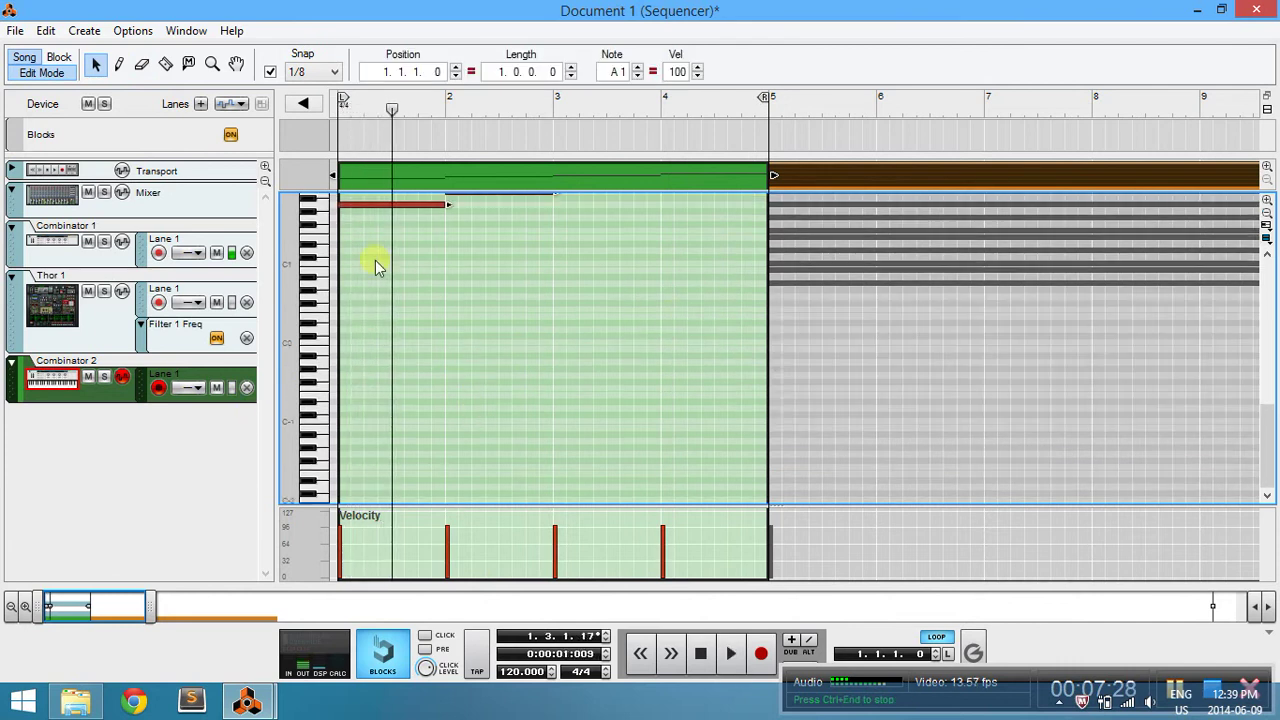
left_click_drag(365, 228, 352, 291)
Play the octave-doubled notes from the start and show Combinator 2's inner devices in the rack.
left_click(700, 656)
key("space")
left_click(611, 390)
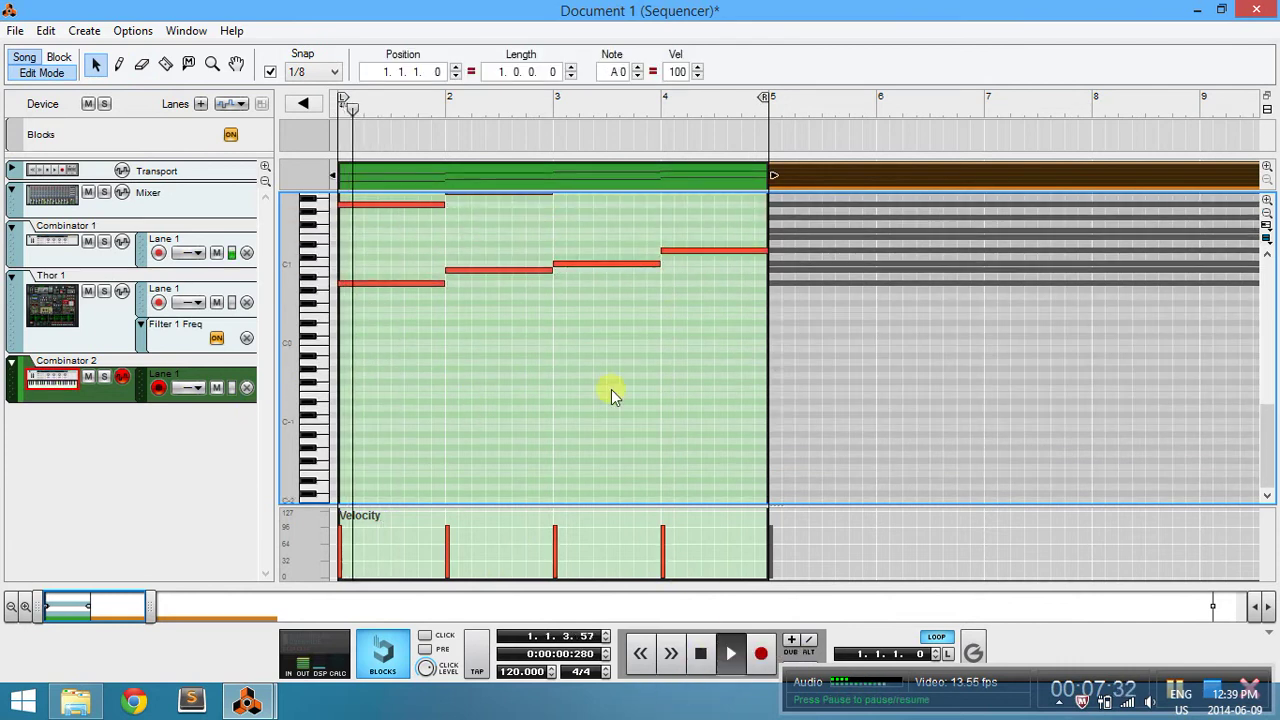
scroll(611, 390, "up", 1)
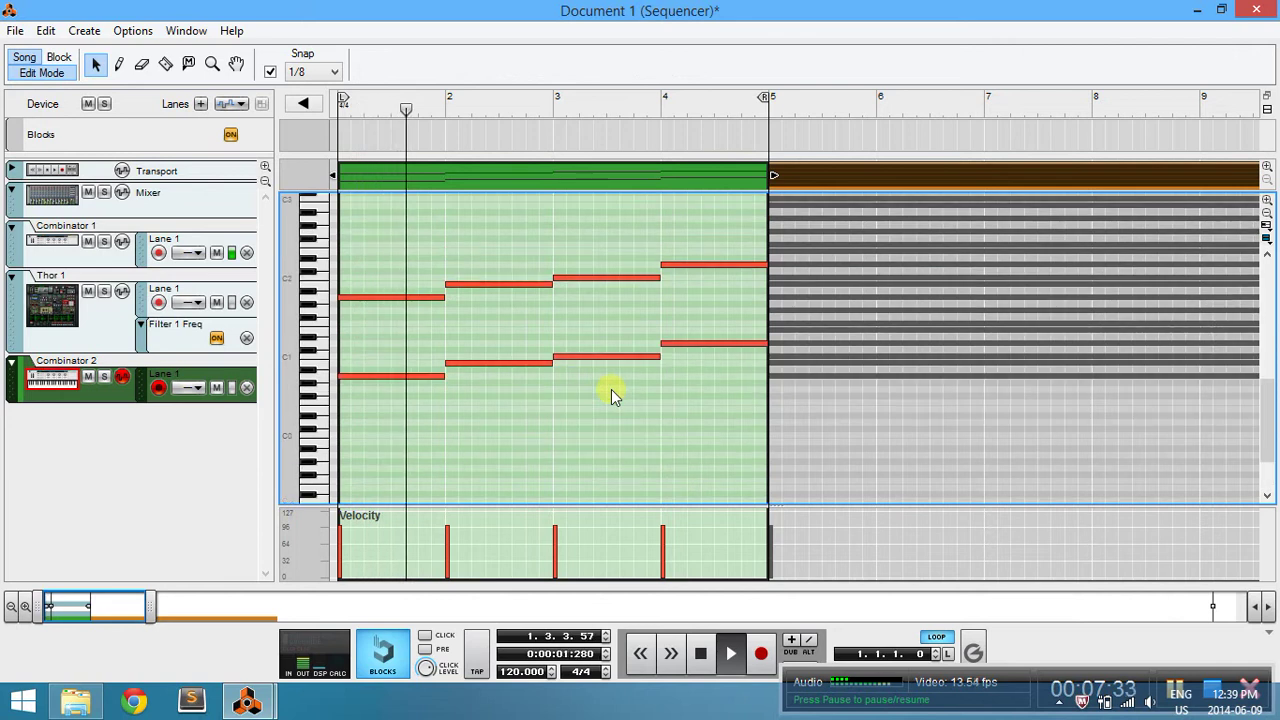
left_click(35, 378)
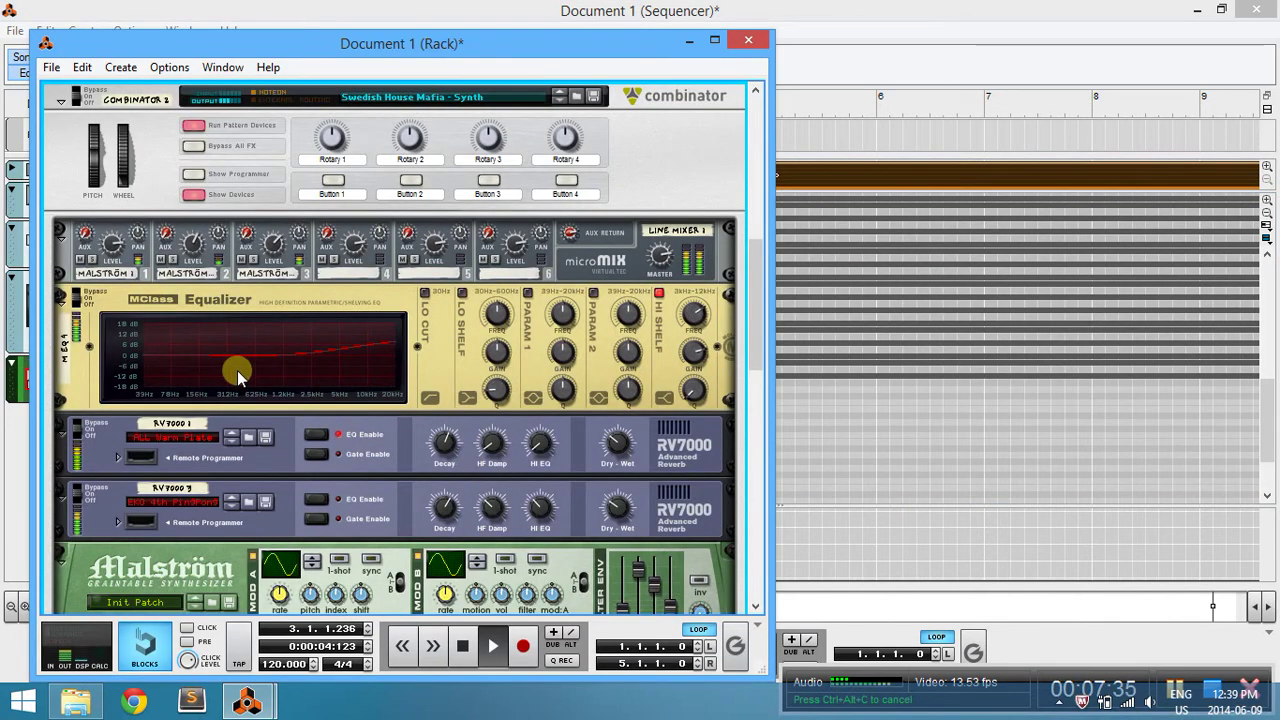
Create an ECF-42 Envelope Controlled Filter below Combinator 2 and open an automation lane for its Frequency.
scroll(238, 375, "down", 10)
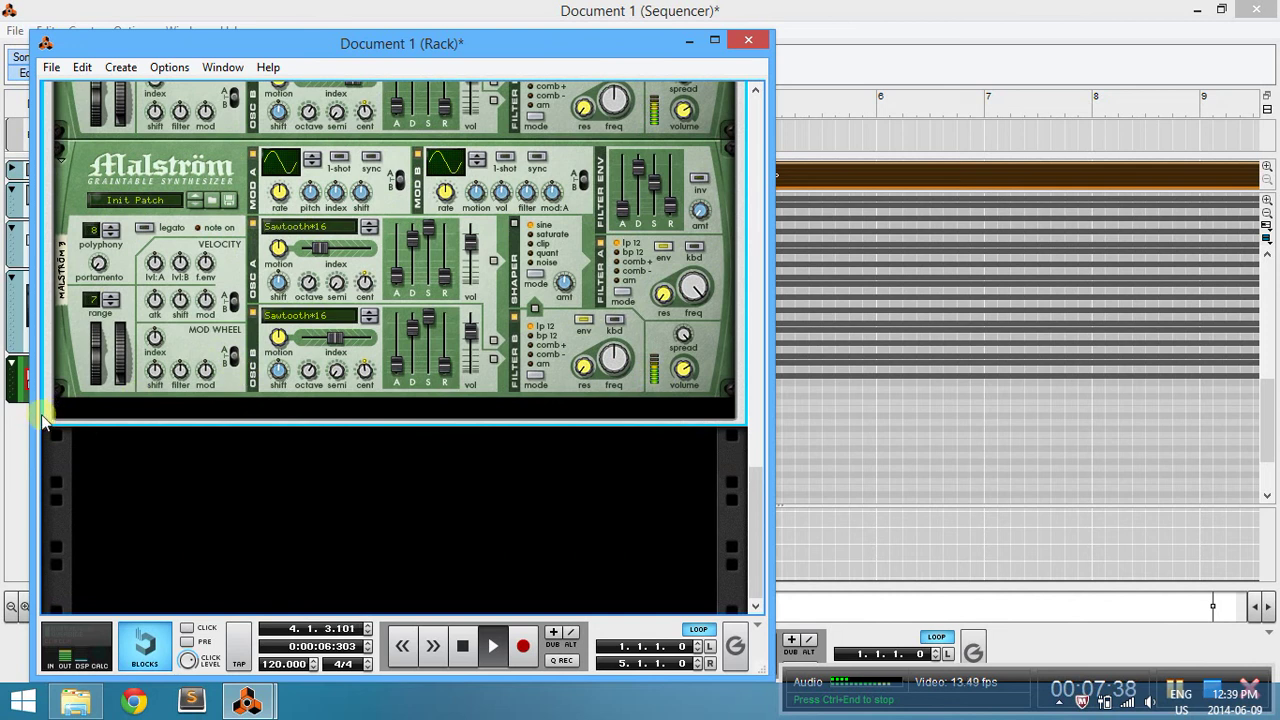
right_click(44, 420)
mouse_move(183, 372)
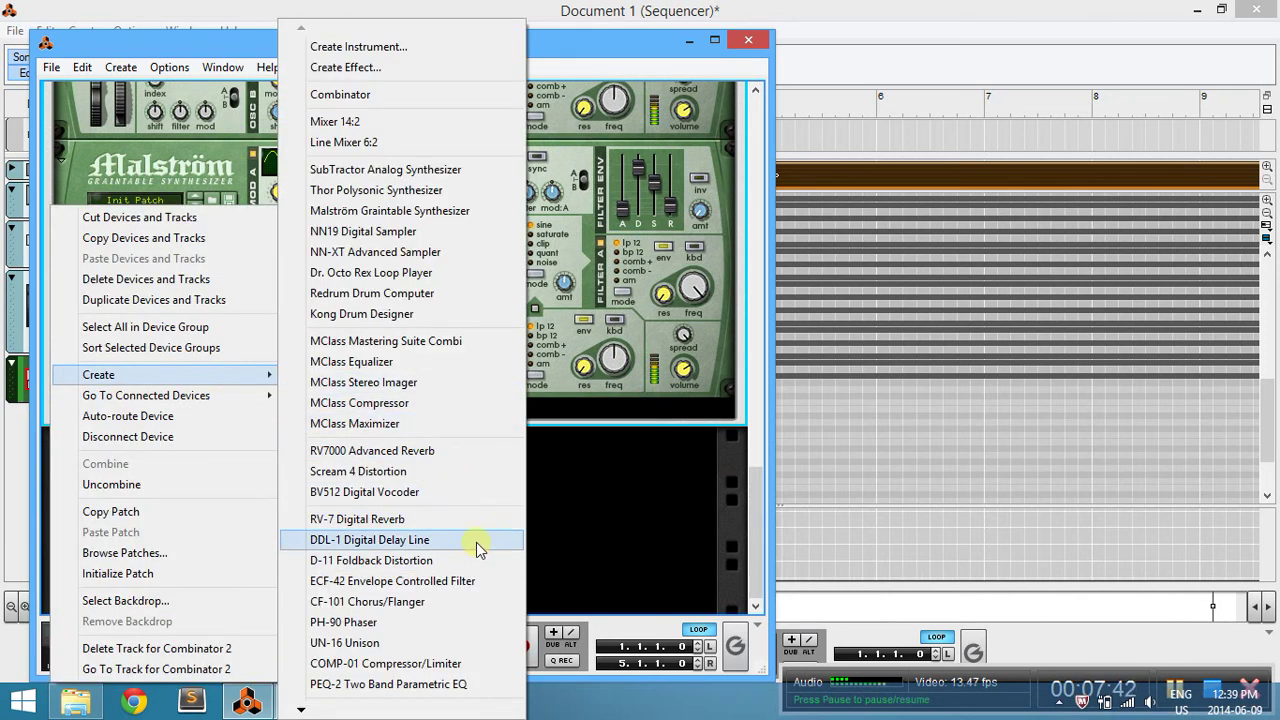
left_click(477, 581)
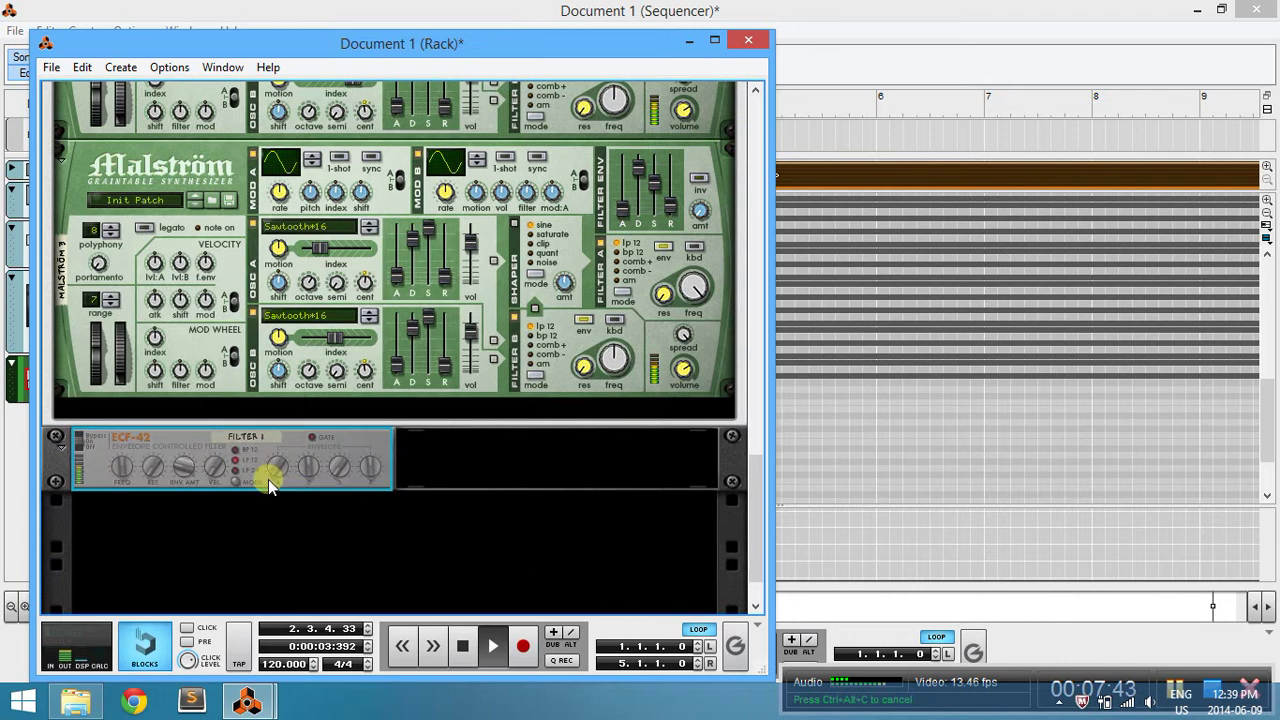
right_click(115, 445)
left_click(192, 474)
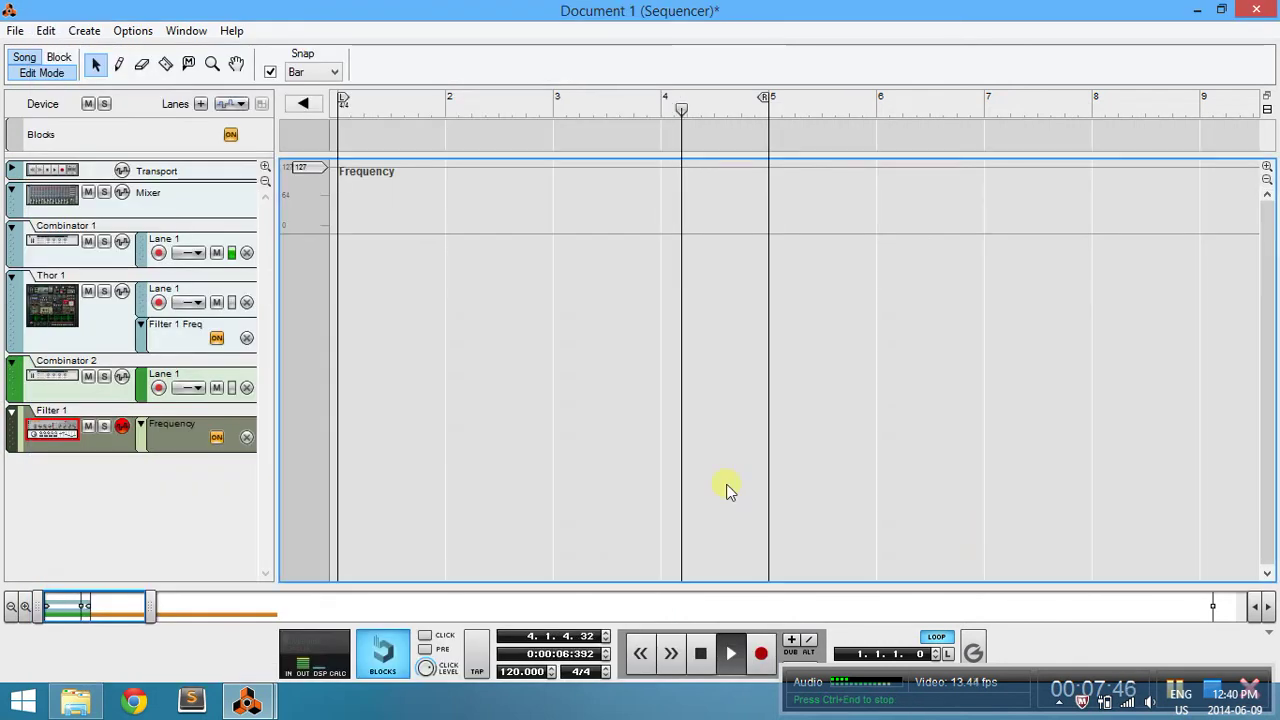
Draw a Frequency automation clip over bars 1 to 4, rising from 23 at bar 1 to a higher point late in bar 4.
key("e")
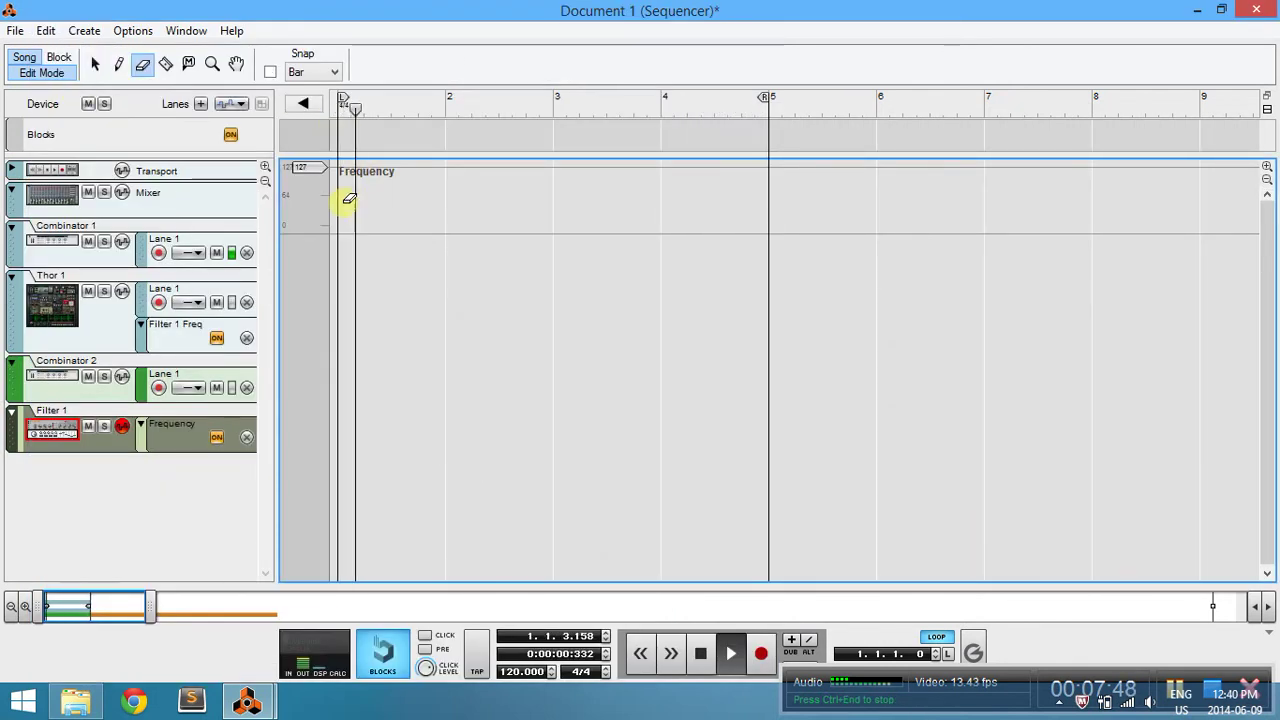
key("s")
key("w")
left_click(341, 214)
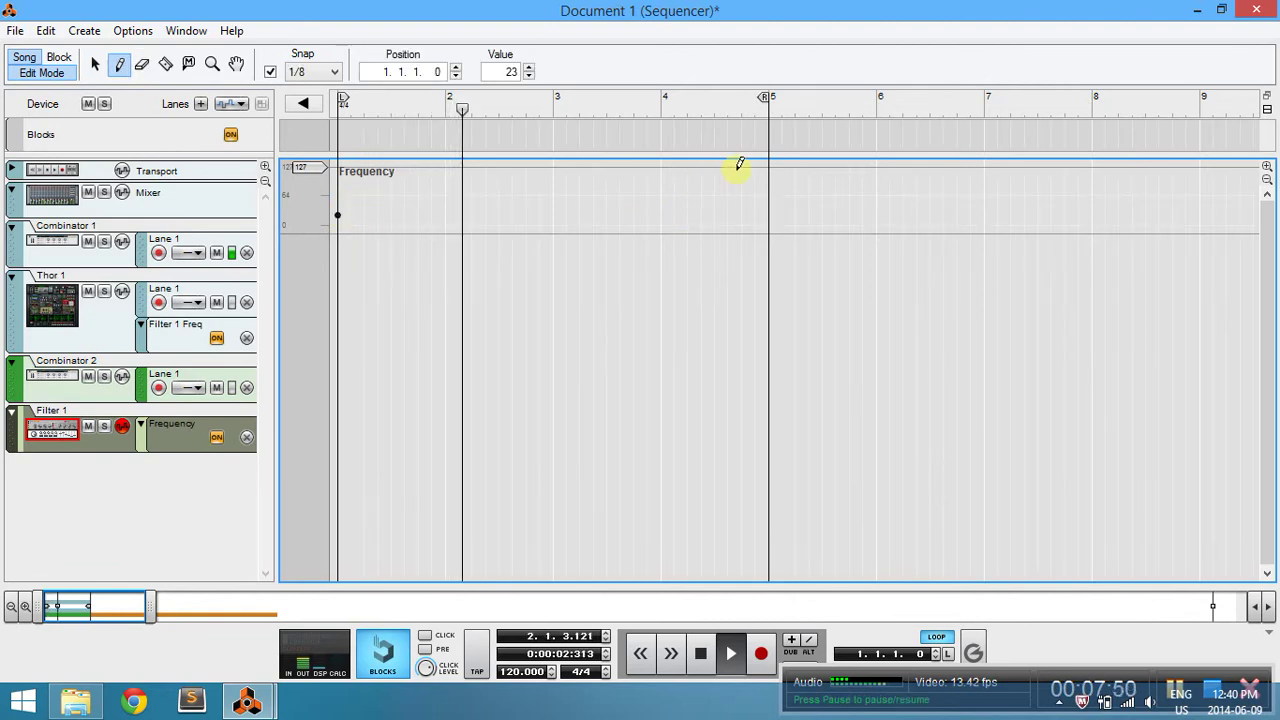
left_click(741, 170)
key("q")
left_click_drag(741, 170, 769, 199)
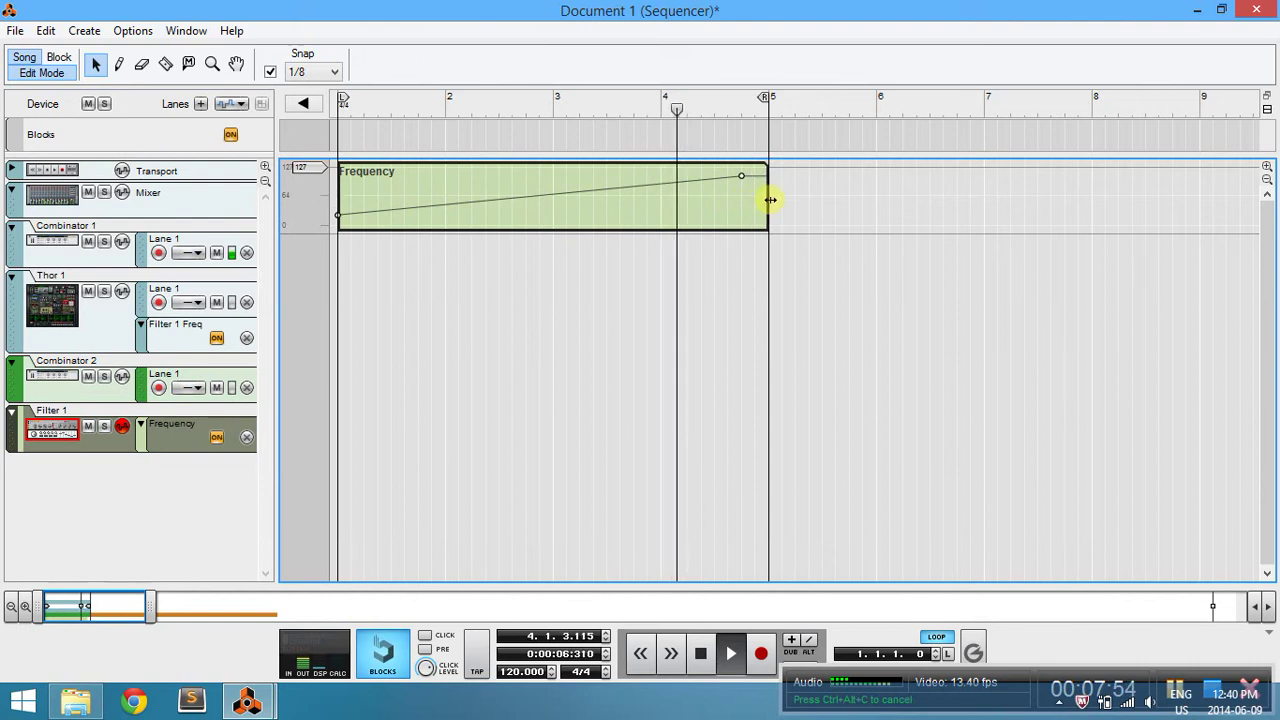
Reshape the Frequency curve: start at about 64, move the second point to bar 4 at 93, and add a 127 point at 4.3.3.
mouse_move(338, 214)
left_mouse_down()
mouse_move(352, 175)
mouse_move(337, 200)
left_mouse_up()
left_click_drag(741, 177, 666, 184)
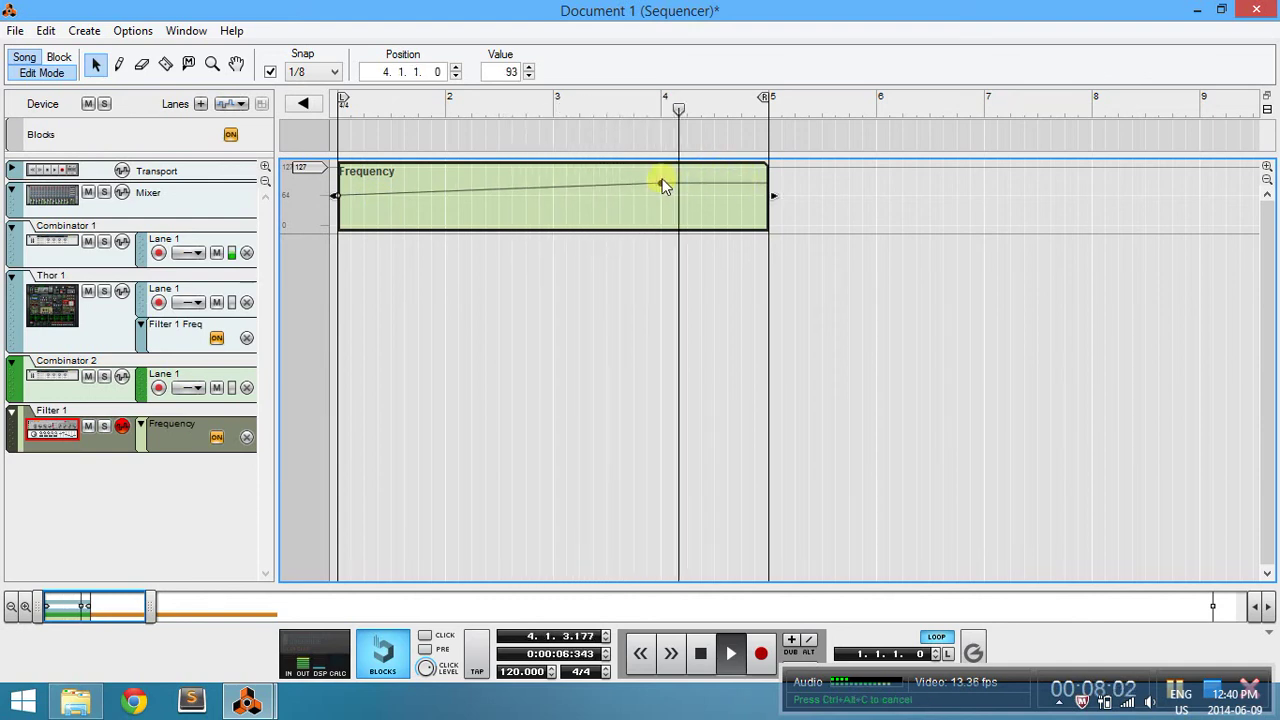
left_click(727, 166, "alt")
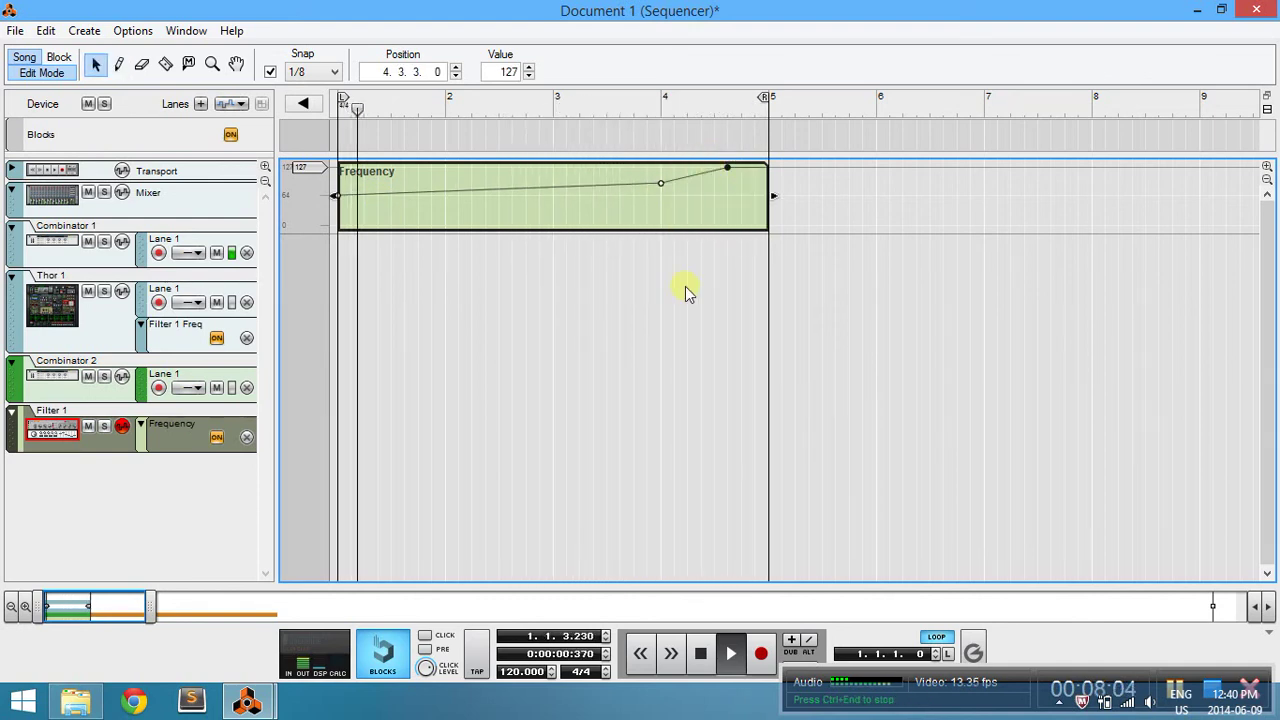
Return to the song arrangement and move the brown clip on Combinator 2's lane to bar 29.
left_click(24, 57)
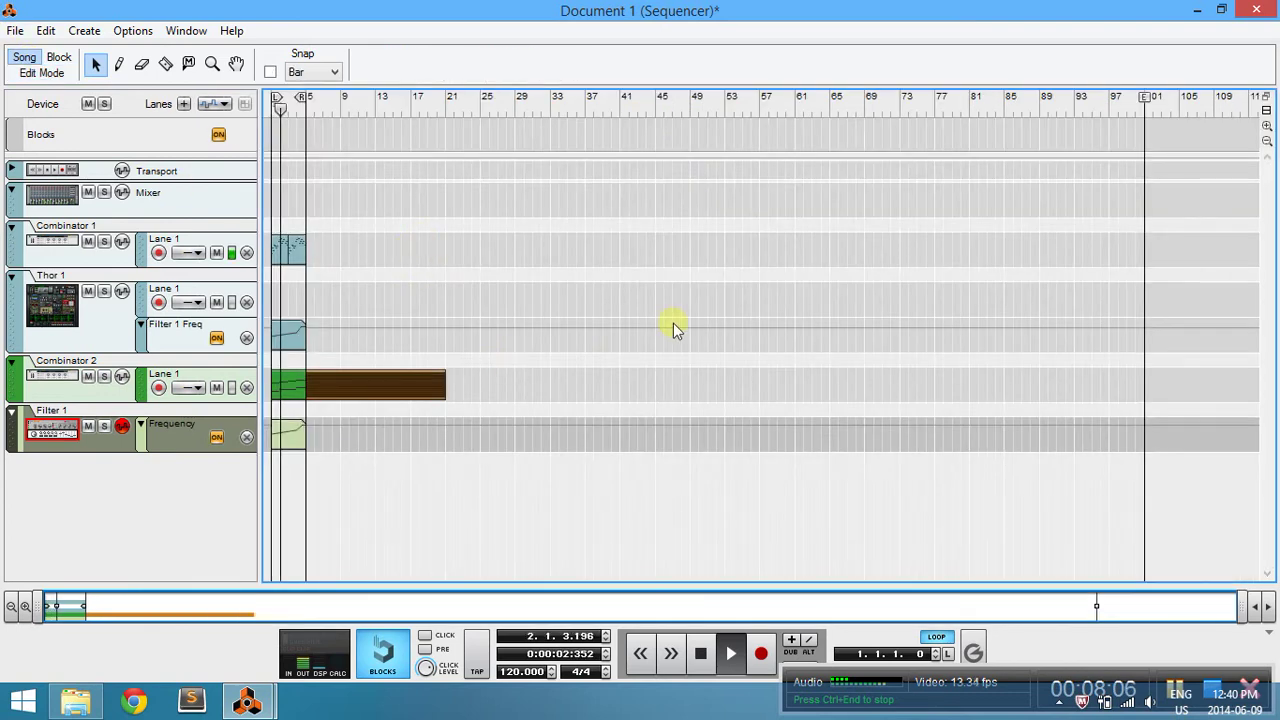
left_click_drag(363, 368, 510, 380)
left_click(287, 130)
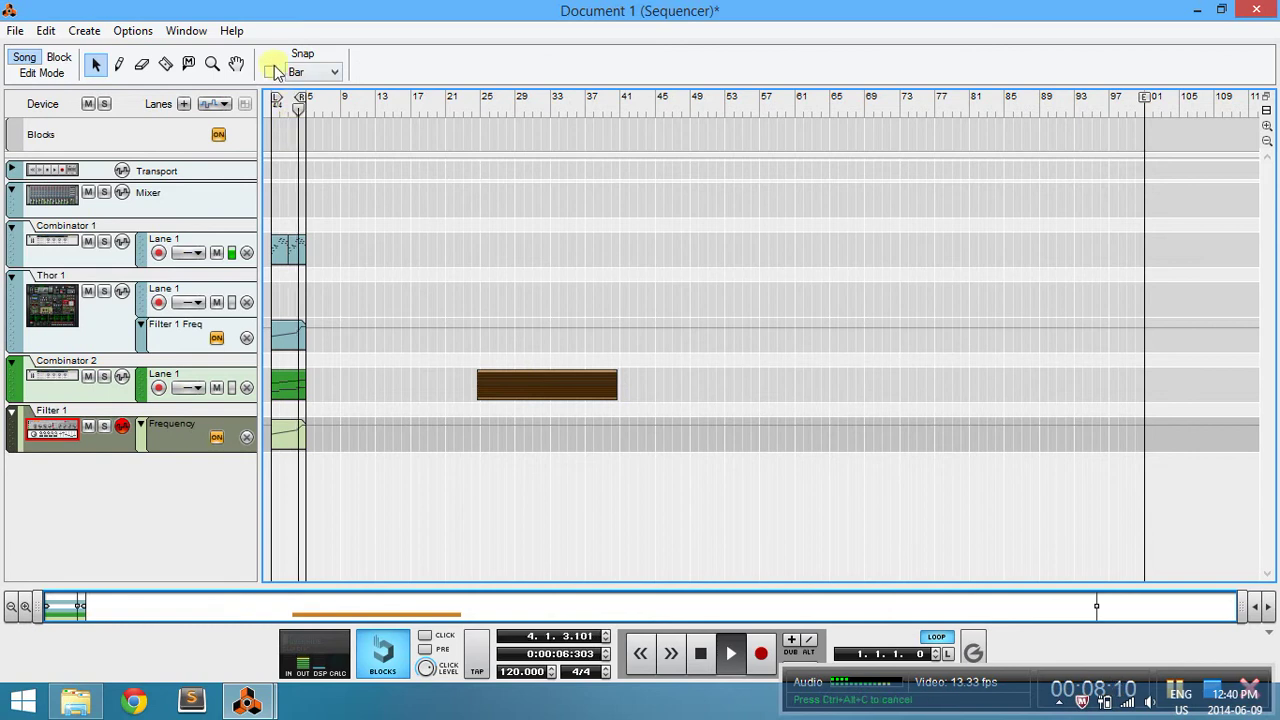
key("ctrl+z")
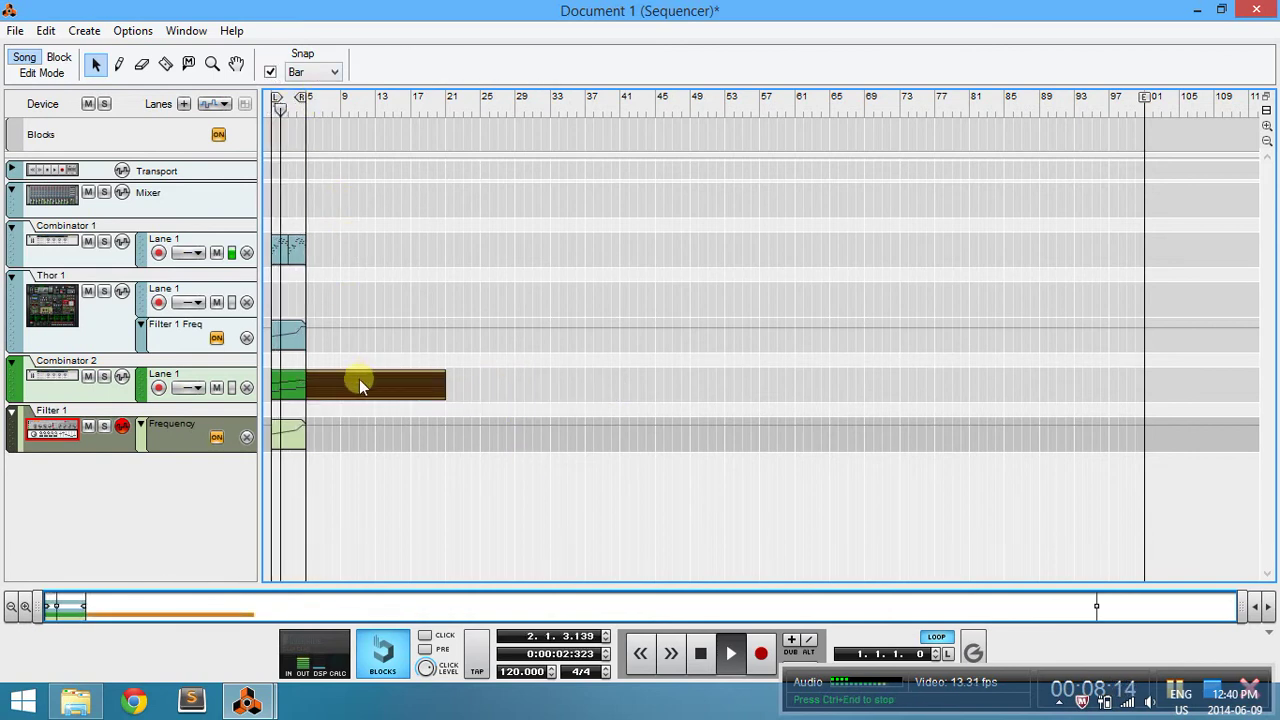
left_click_drag(359, 380, 527, 386)
left_click(482, 333)
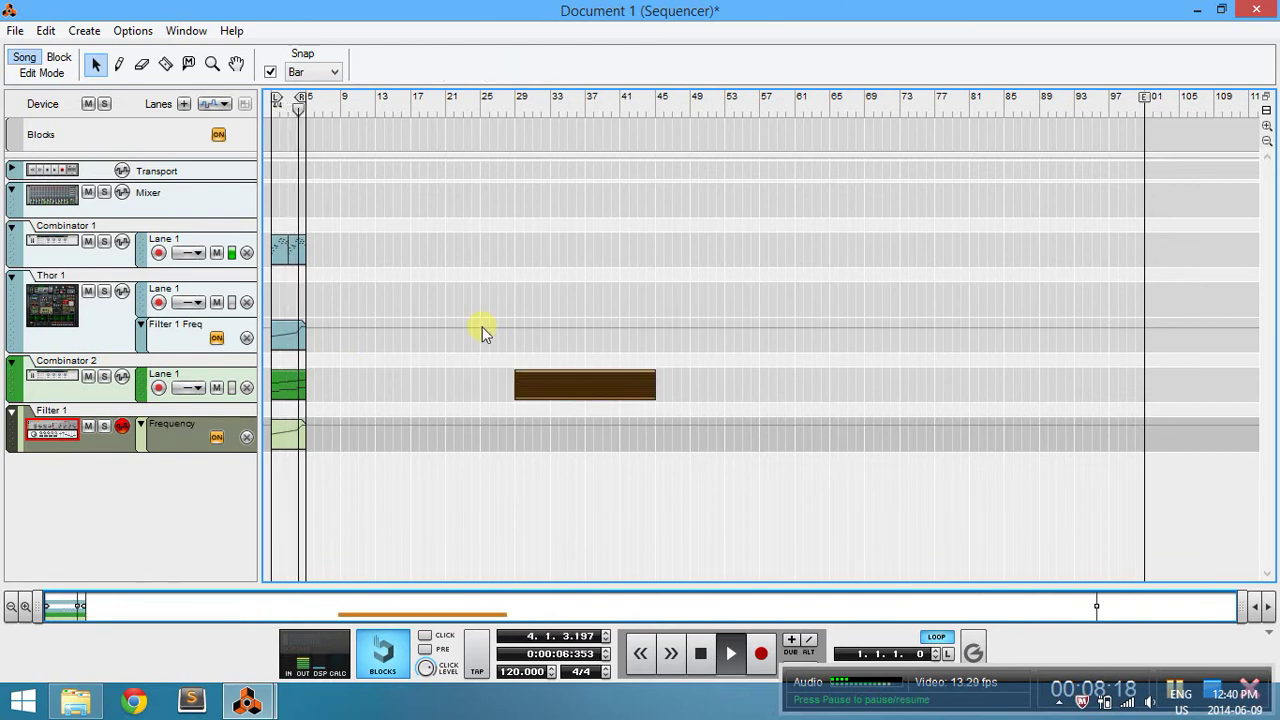
Open Combinator 2's green clip and copy bar 1's A0 note up to C1 and E1.
key("alt")
double_click(300, 386)
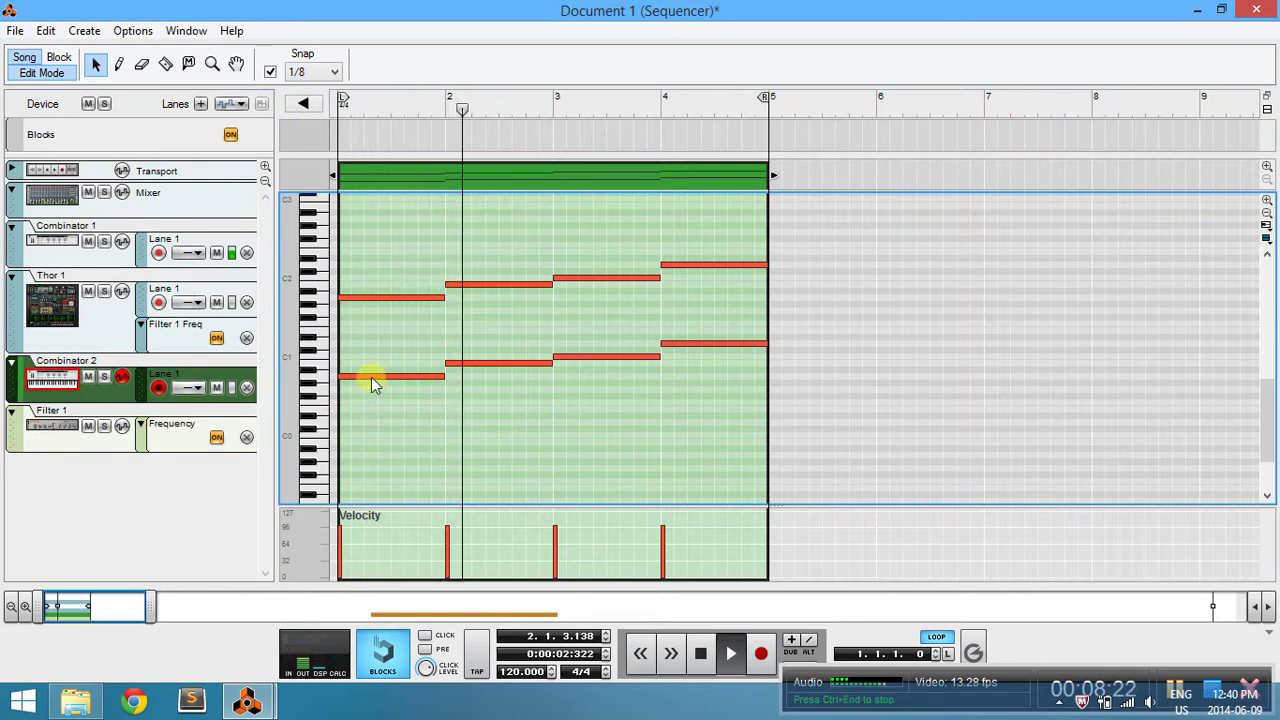
left_click_drag(370, 378, 356, 333)
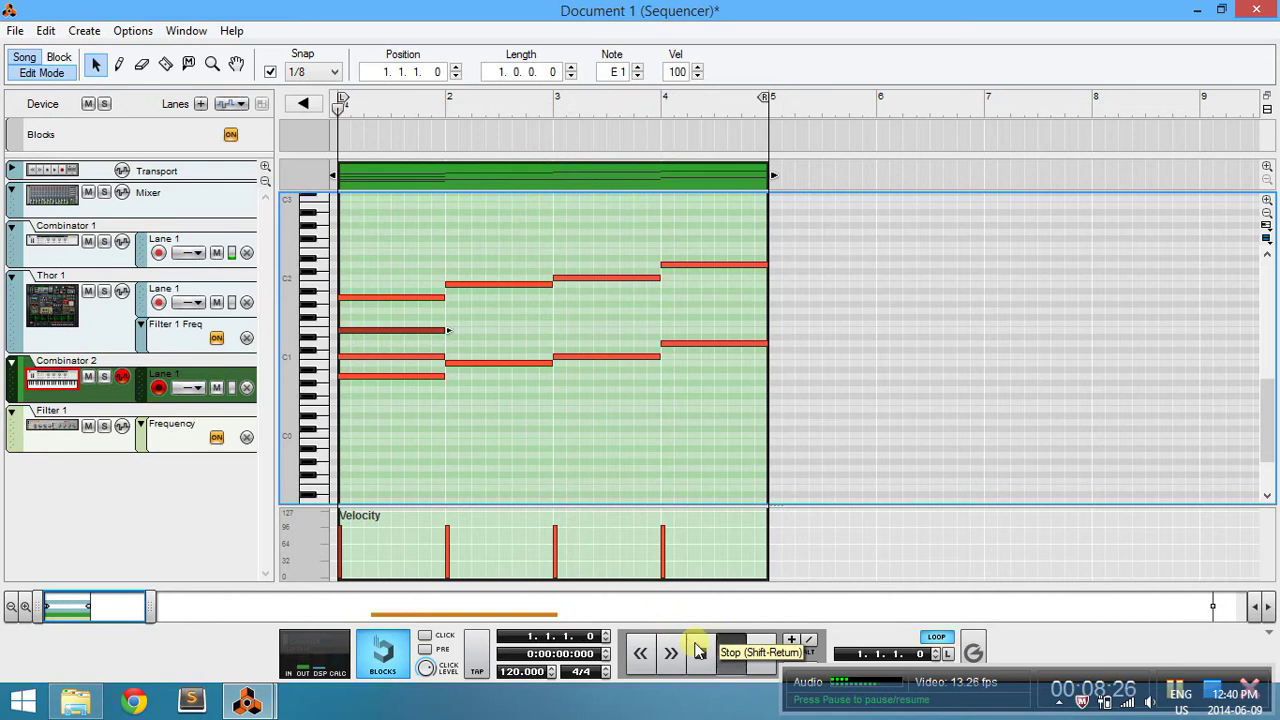
Move the brown clip back to bar 5, directly after Combinator 2's green clip, and reopen the green clip.
left_click(33, 69)
left_click_drag(528, 379, 321, 376)
double_click(289, 385)
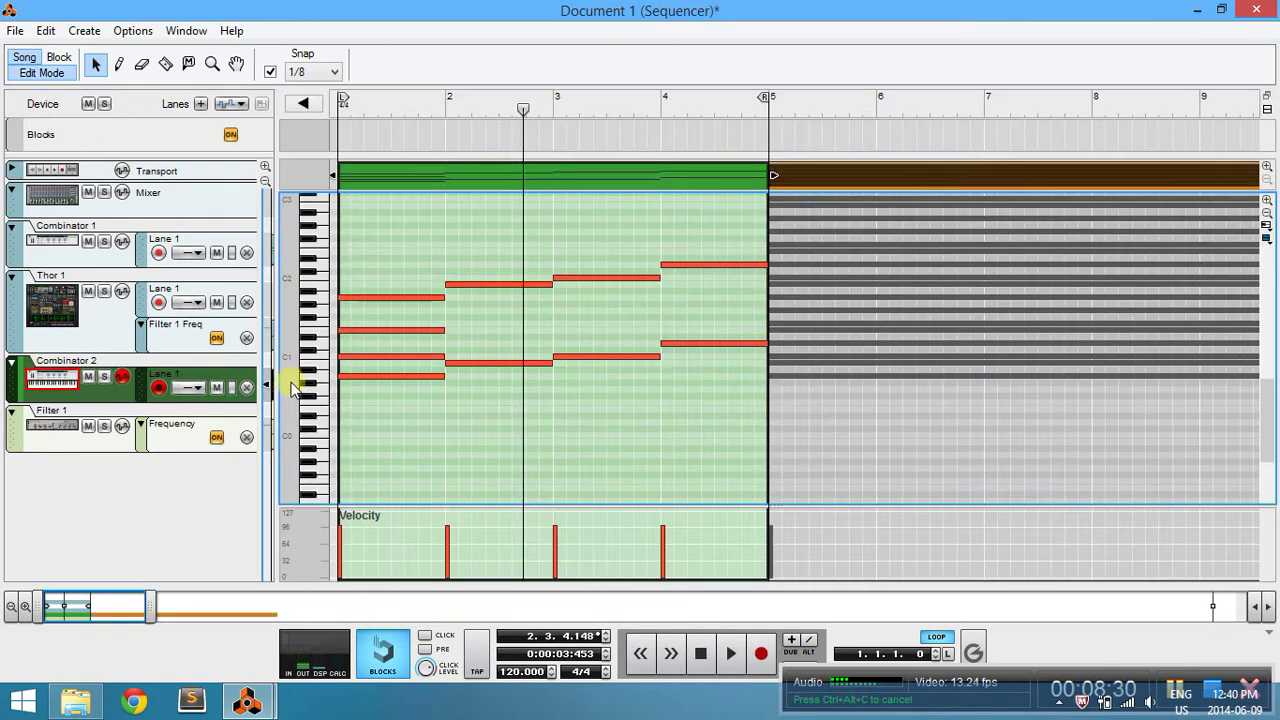
Raise bar 1's C1 and E1 notes one octave to C2 and E2, and play the chord from the start.
left_click(380, 356)
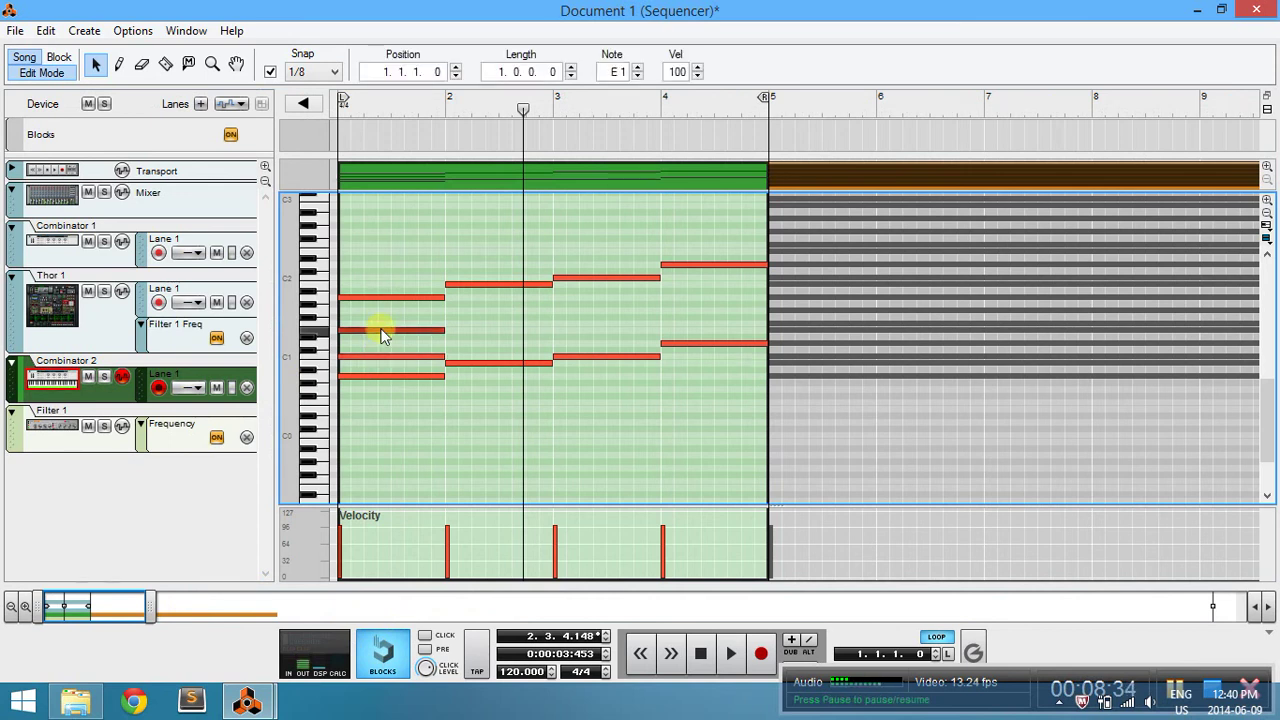
left_click(690, 664)
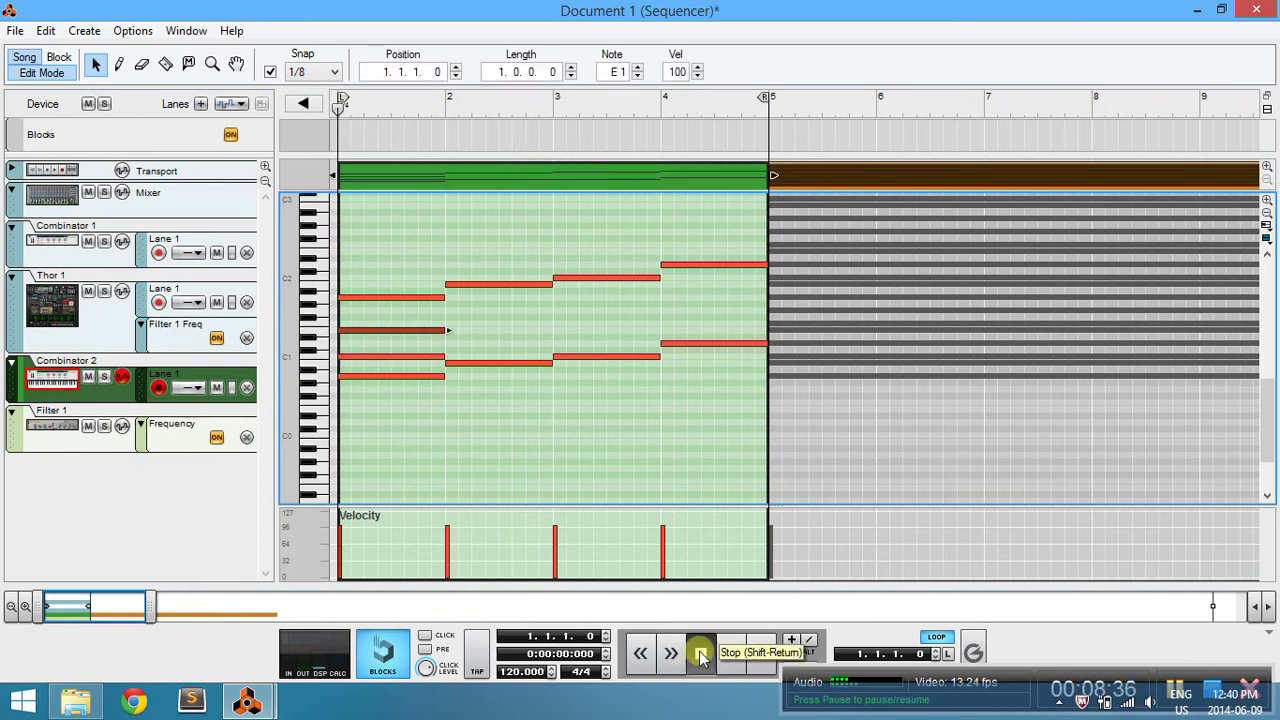
left_click_drag(362, 328, 360, 285)
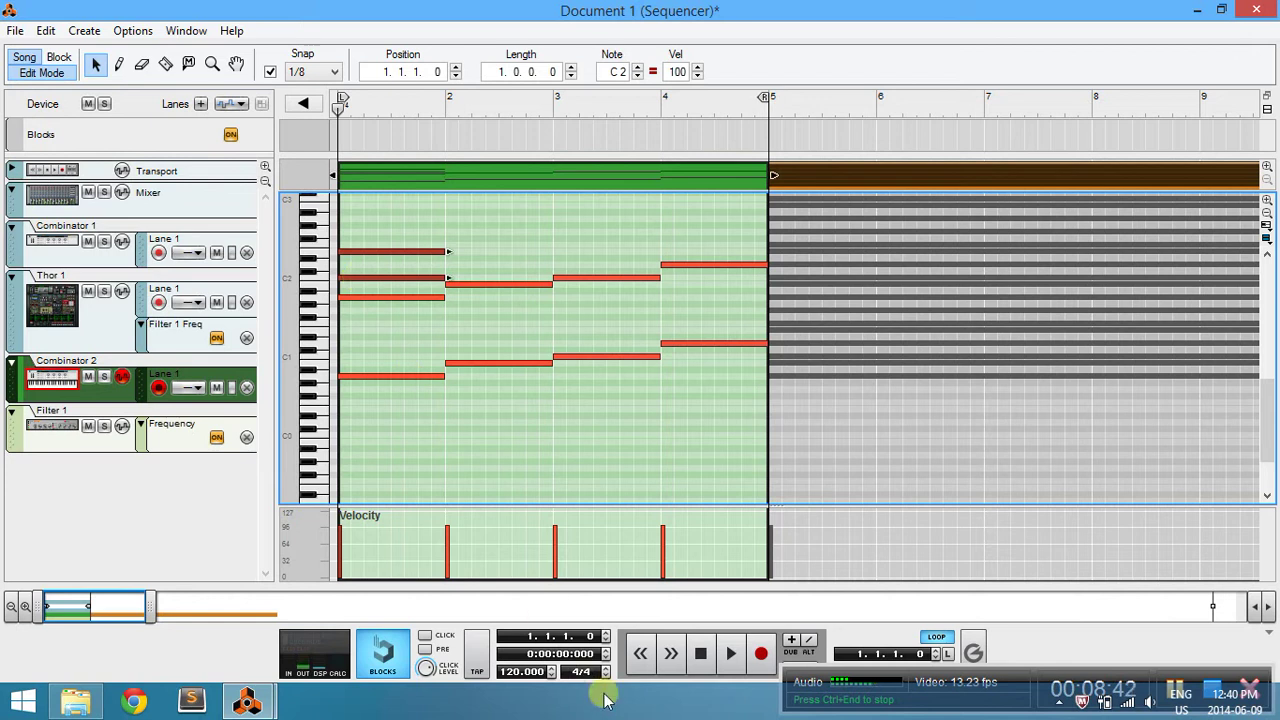
key("space")
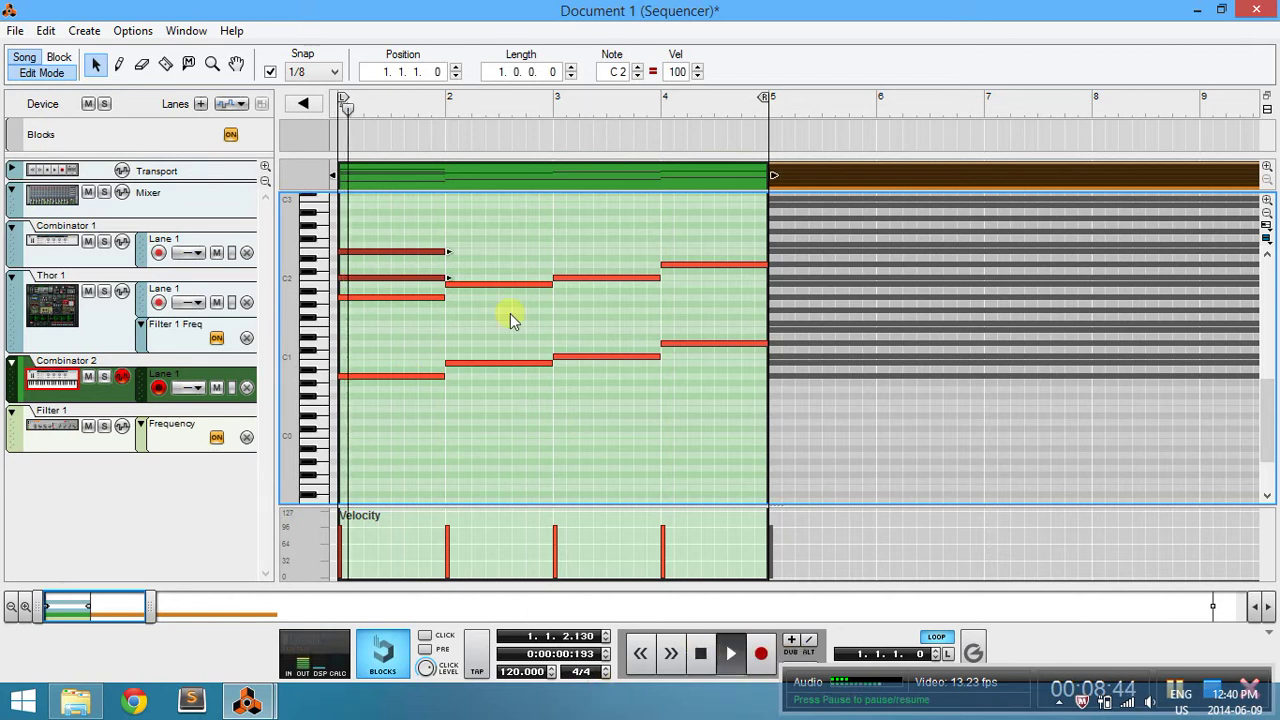
left_click(510, 314)
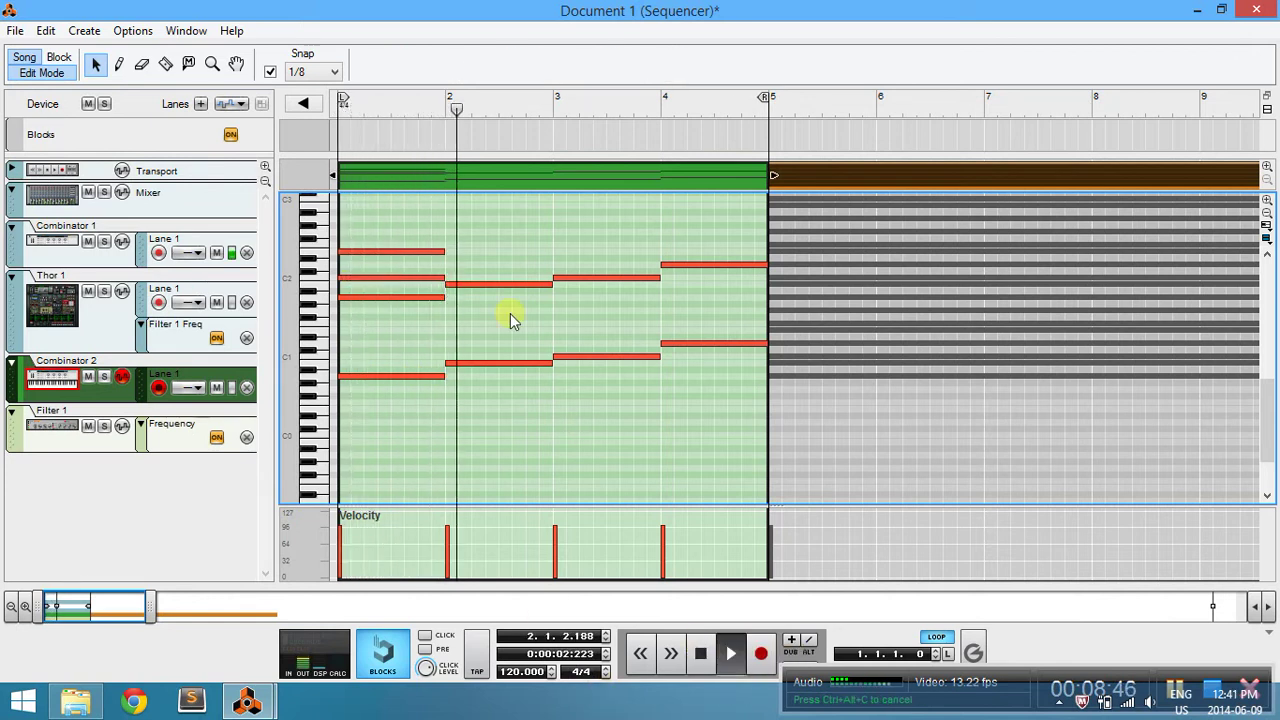
key("space")
Copy bar 1's two upper chord notes into bar 2 and set them to D2 and F2.
left_click_drag(410, 222, 383, 285)
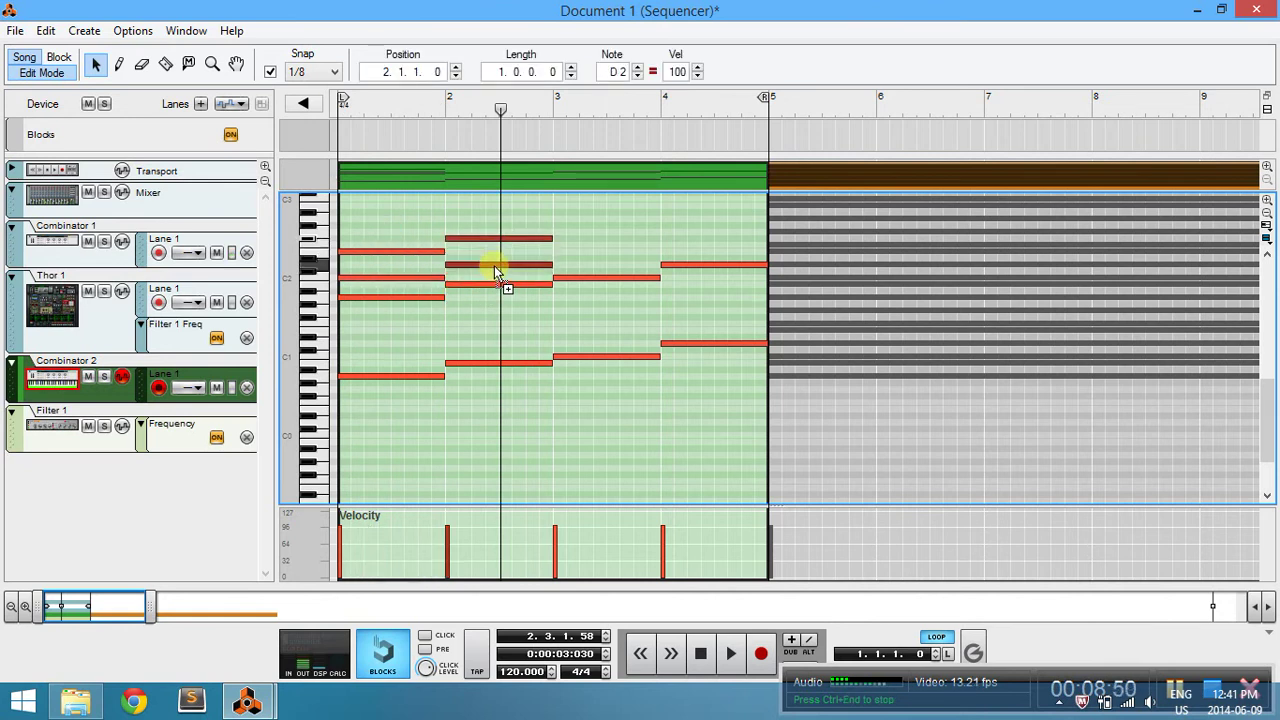
left_click(505, 244)
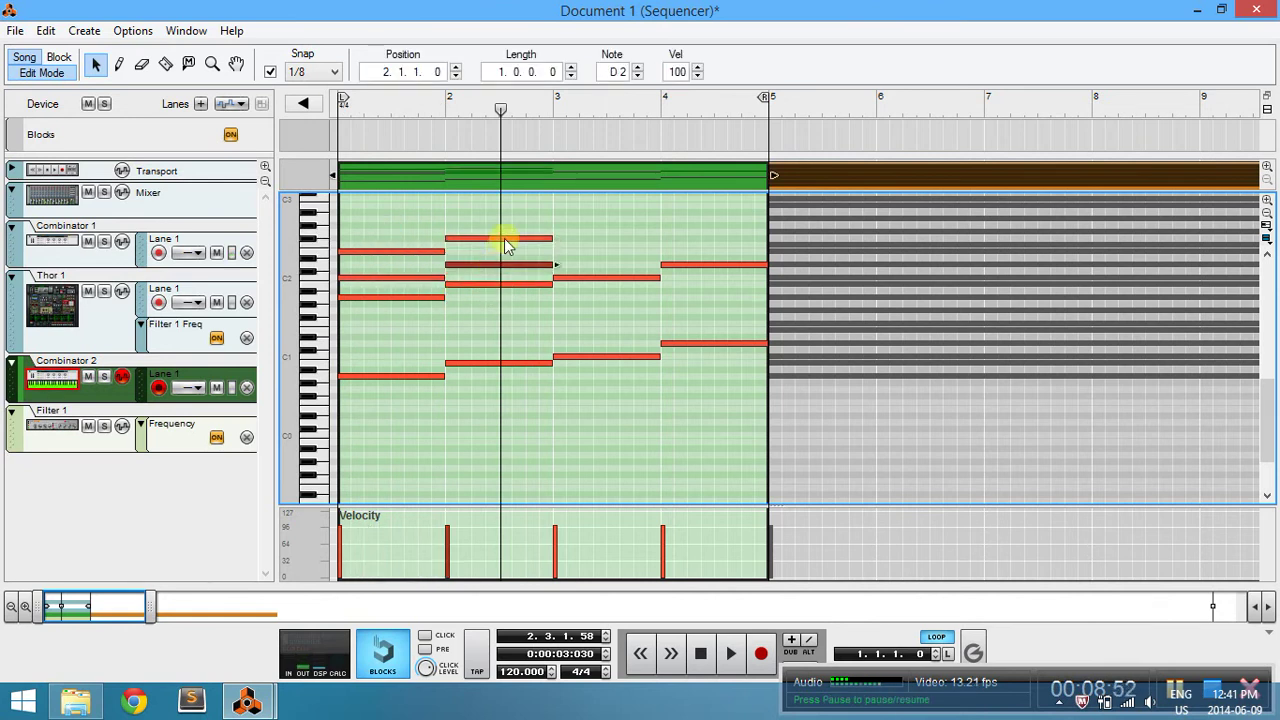
left_click_drag(505, 241, 505, 250)
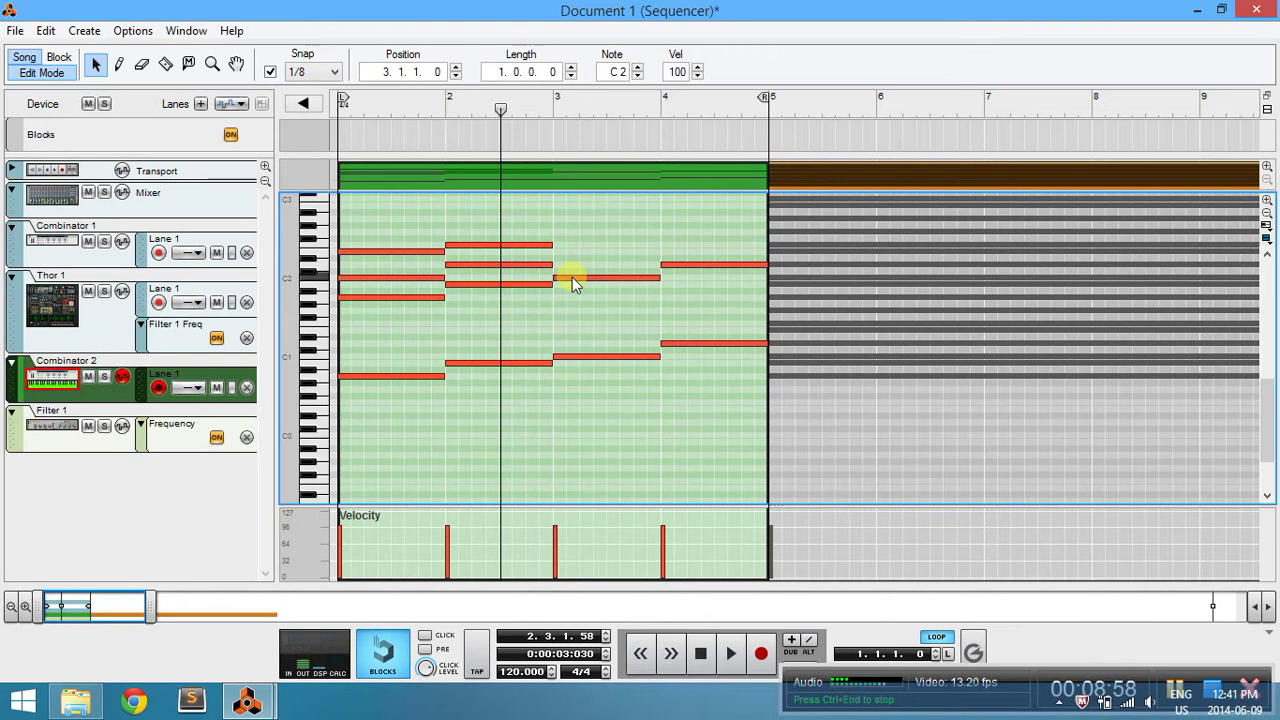
Copy the upper notes to complete the remaining chords, adding E2 and G2 in bar 3 and F2 and A2 in bar 4.
left_click_drag(570, 272, 566, 233)
left_click(714, 258)
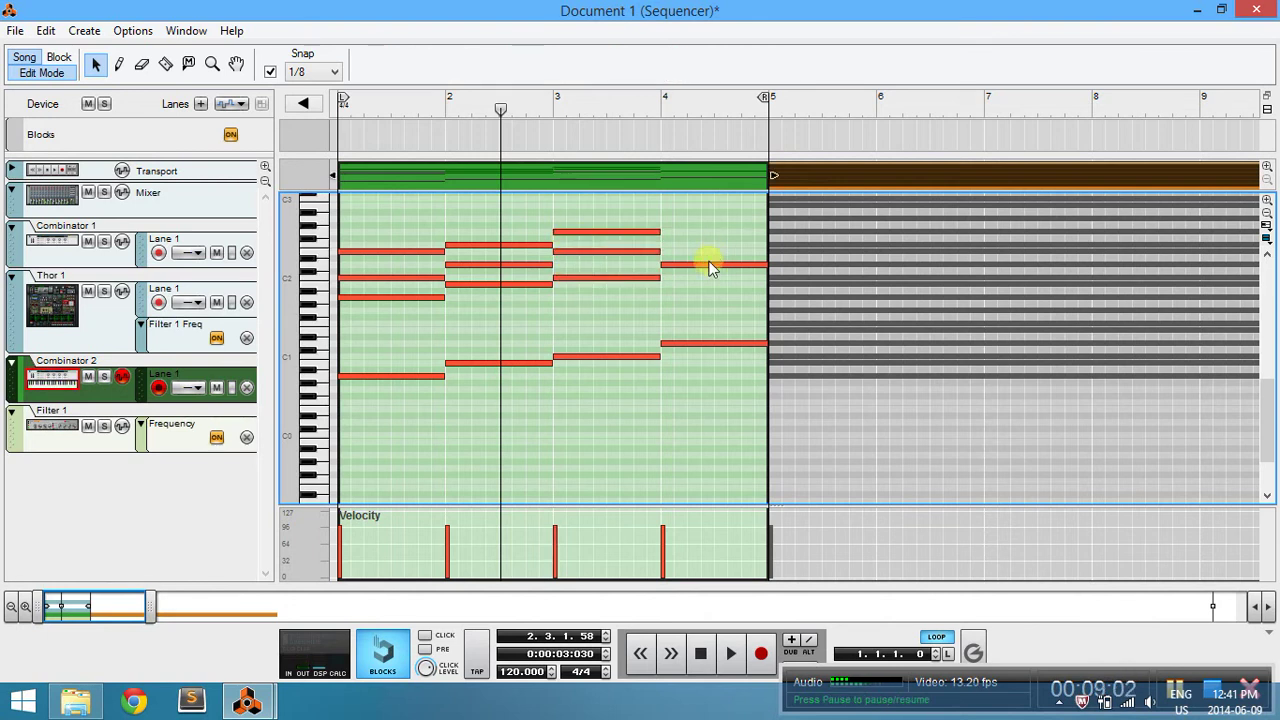
left_click(708, 266)
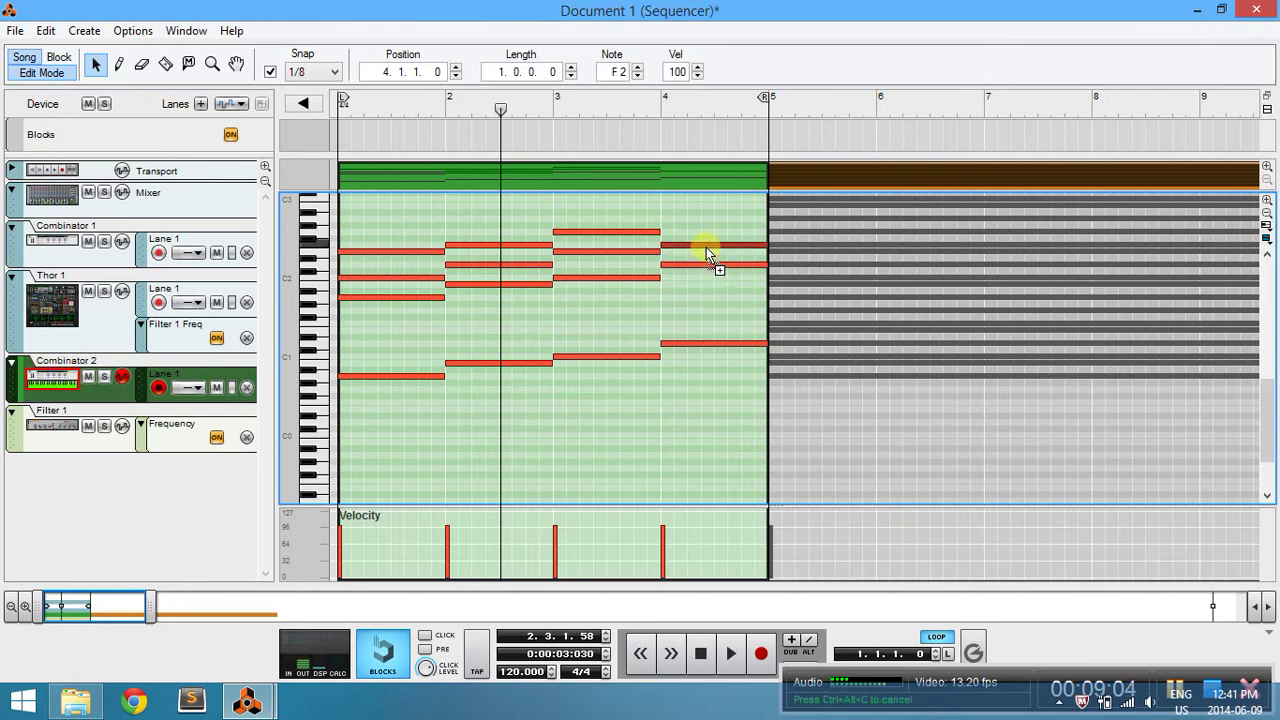
left_click_drag(706, 247, 705, 221)
Play the full four-bar chord progression from the start.
left_click(701, 653)
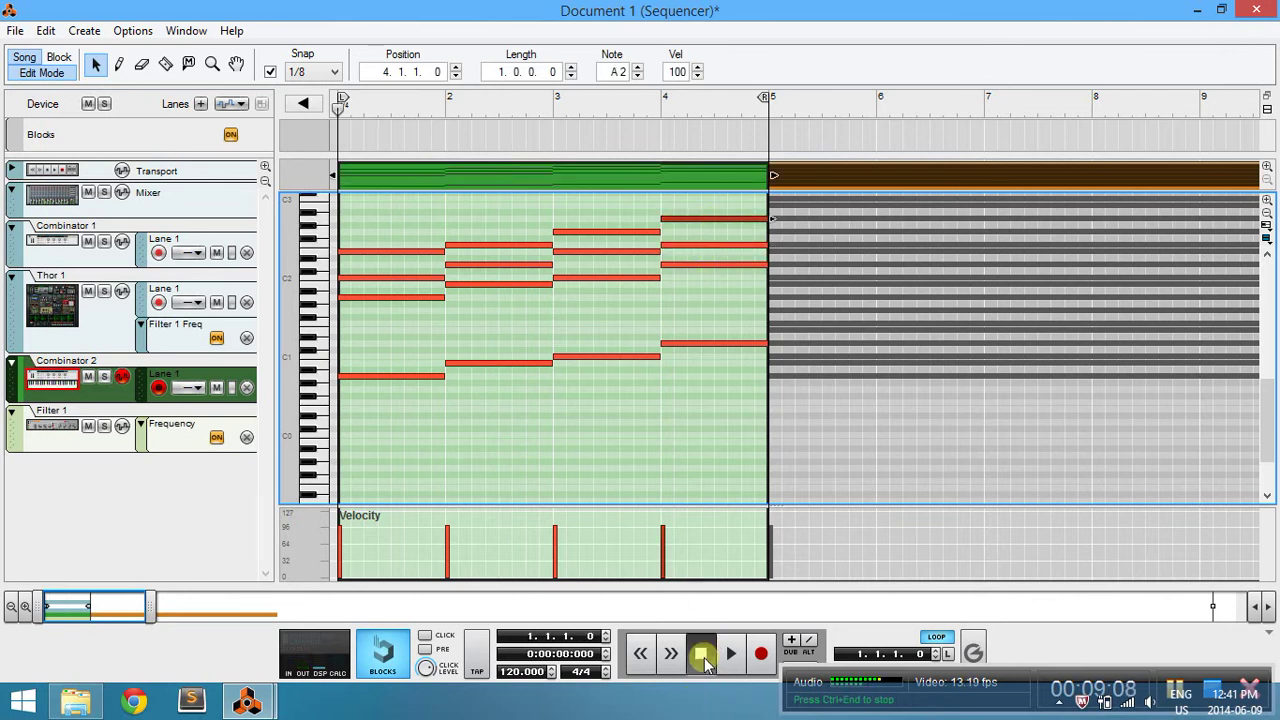
key("space")
left_click(689, 466)
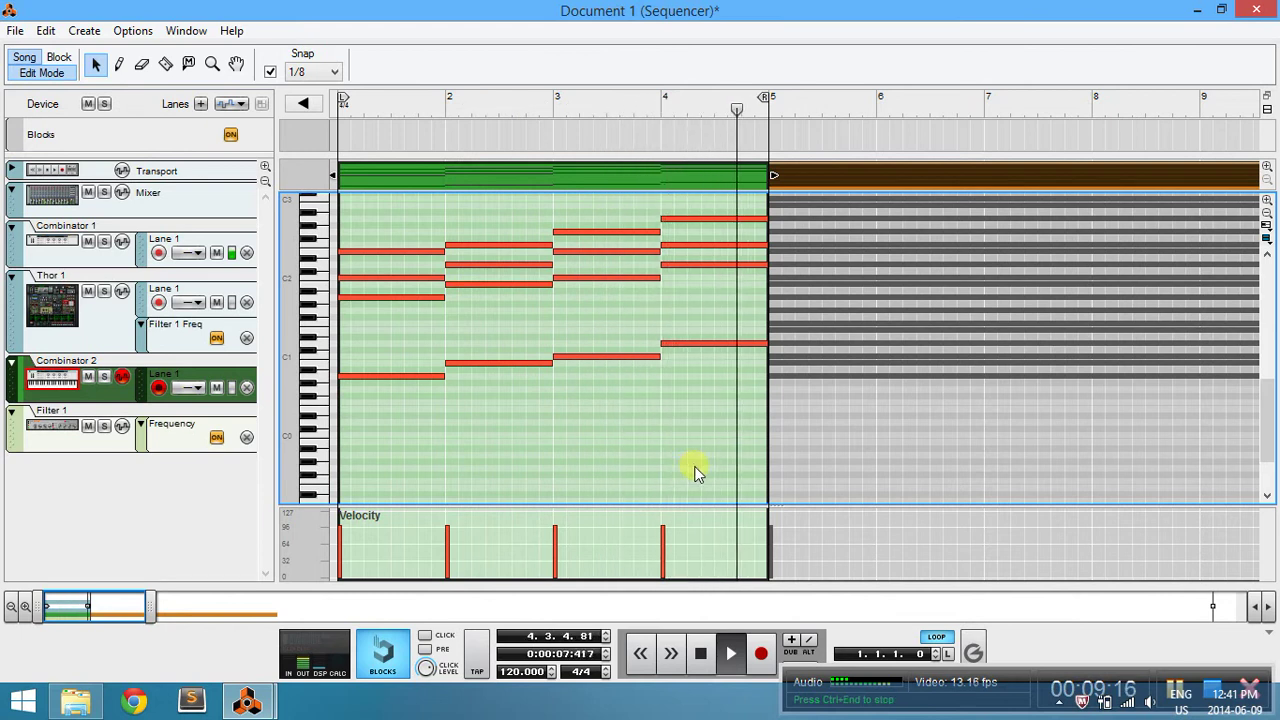
In the song arrangement, move the brown clip to bar 13 and duplicate Combinator 2's four-bar clip at bar 5.
left_click(41, 70)
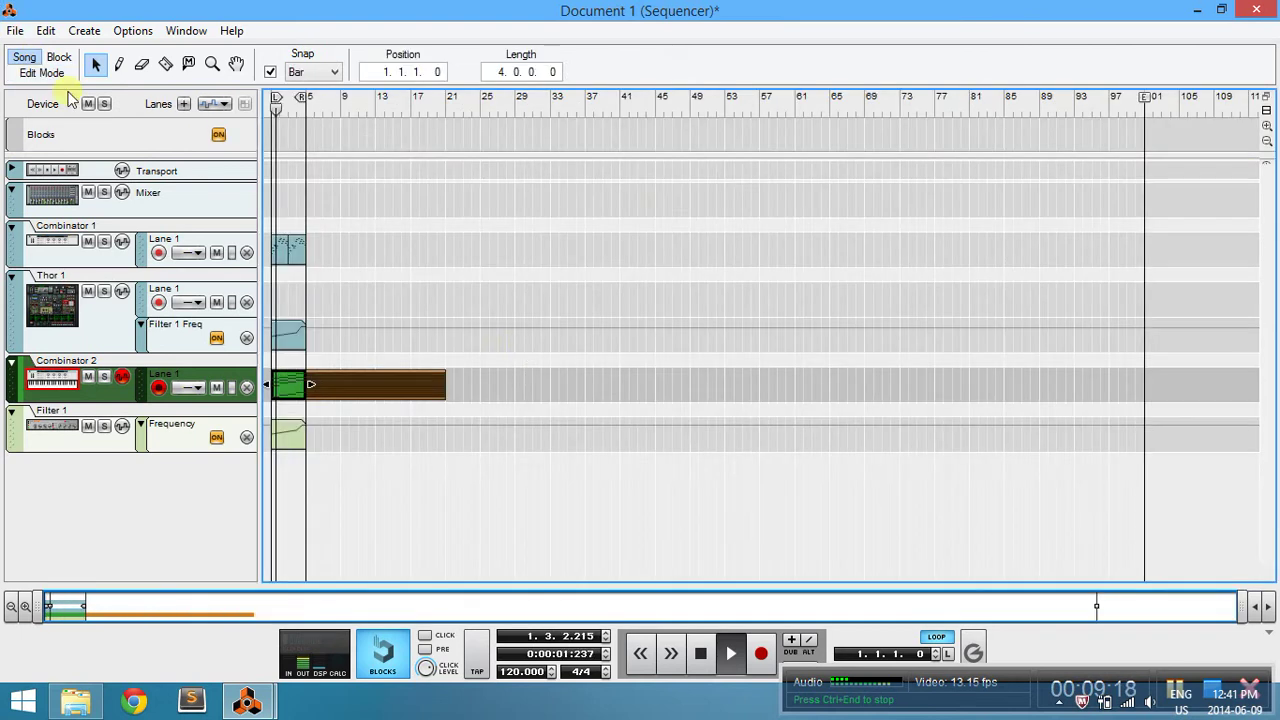
left_click_drag(389, 381, 429, 383)
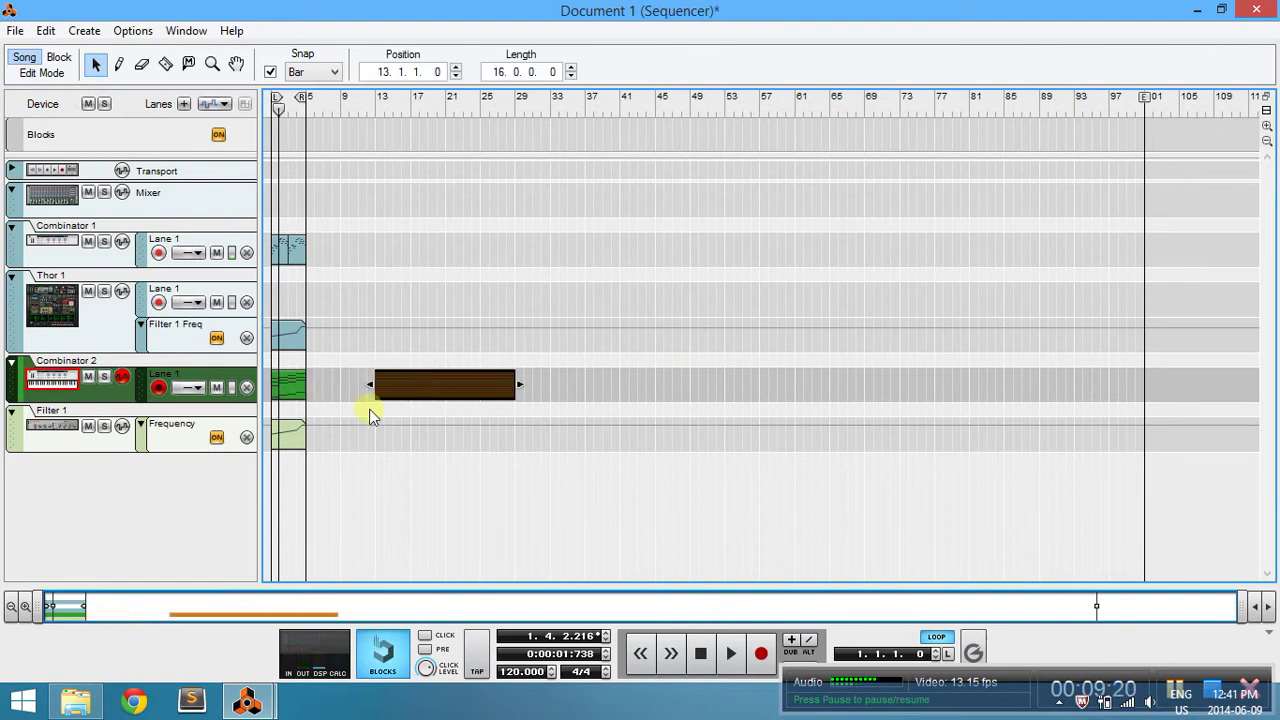
left_click_drag(292, 385, 328, 385)
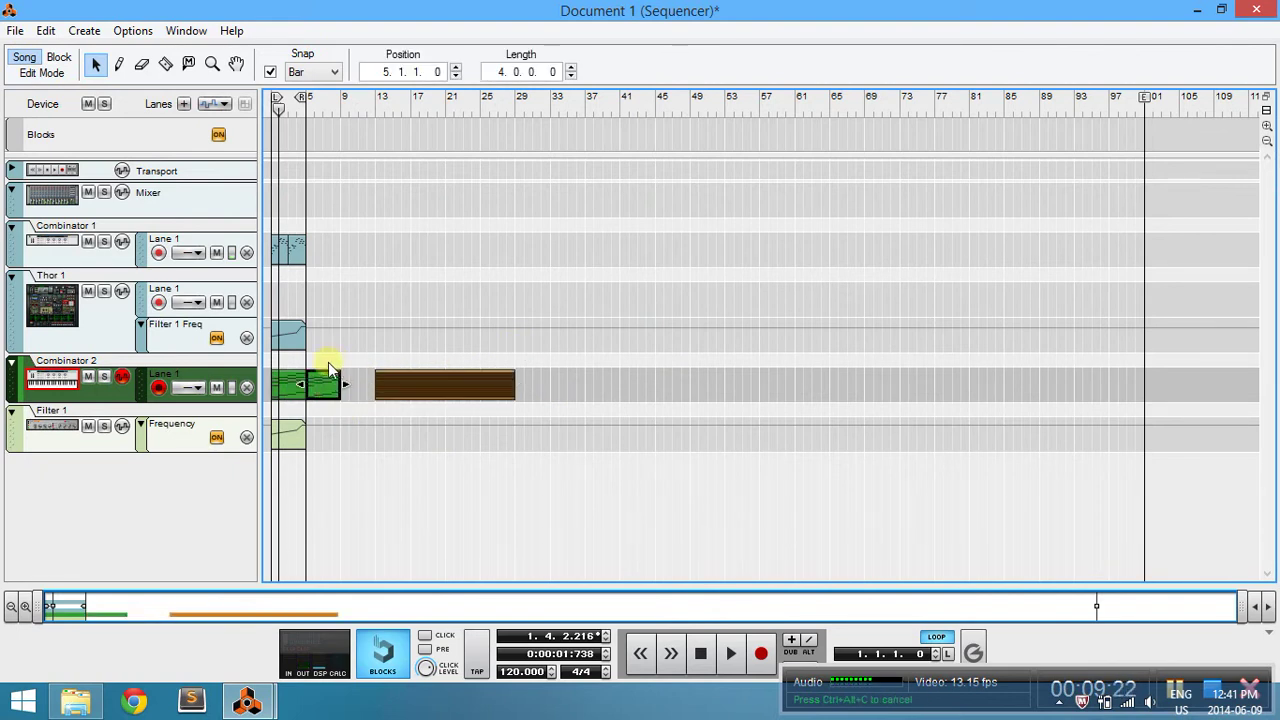
Join Combinator 1's two clips into one and duplicate the joined four-bar clip at bar 5.
left_click(290, 250)
right_click(284, 250)
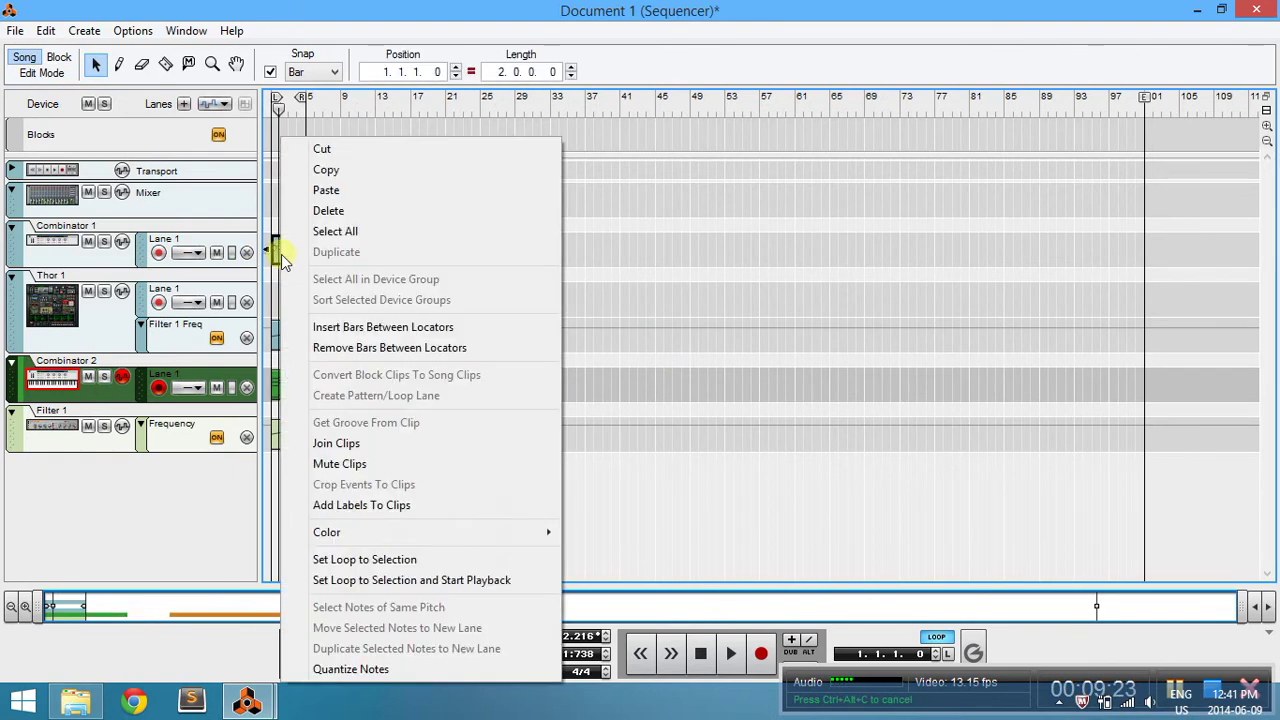
left_click(370, 445)
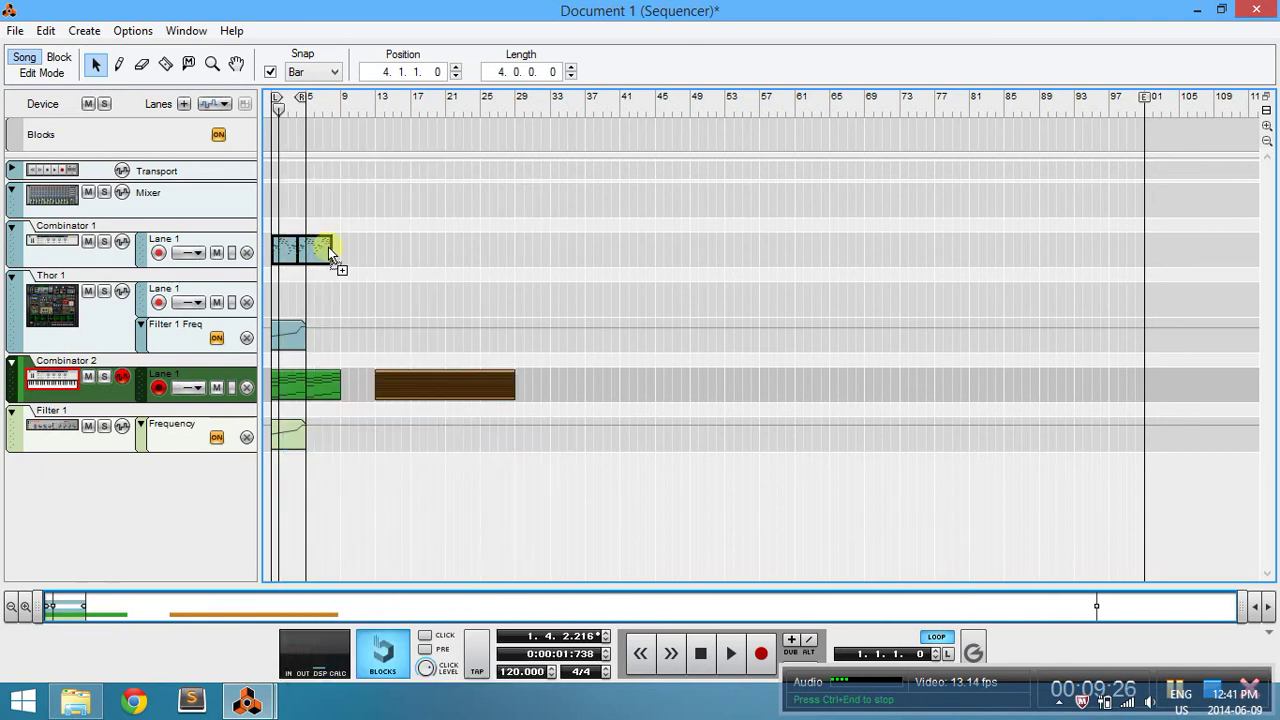
left_click(350, 340)
Draw an automation clip over bars 5 to 8 in Thor 1's Filter 1 Freq lane and open it for editing.
key("p")
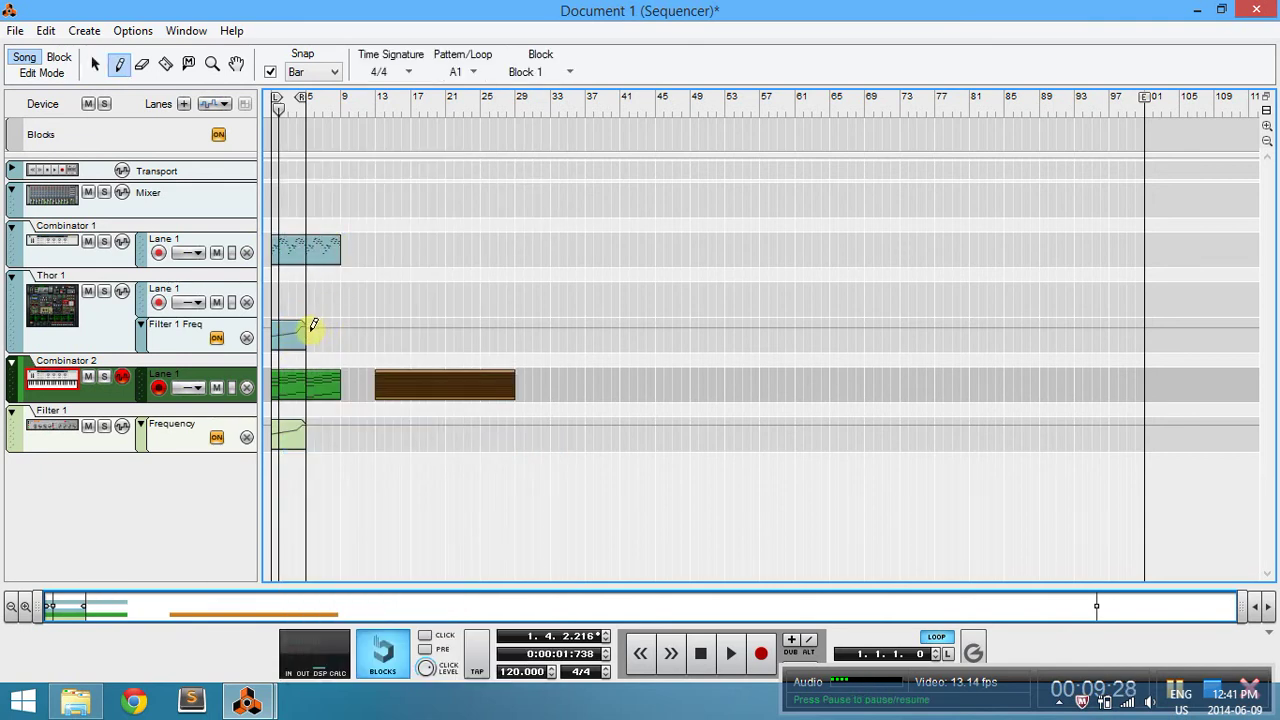
left_click_drag(308, 330, 338, 329)
double_click(332, 337)
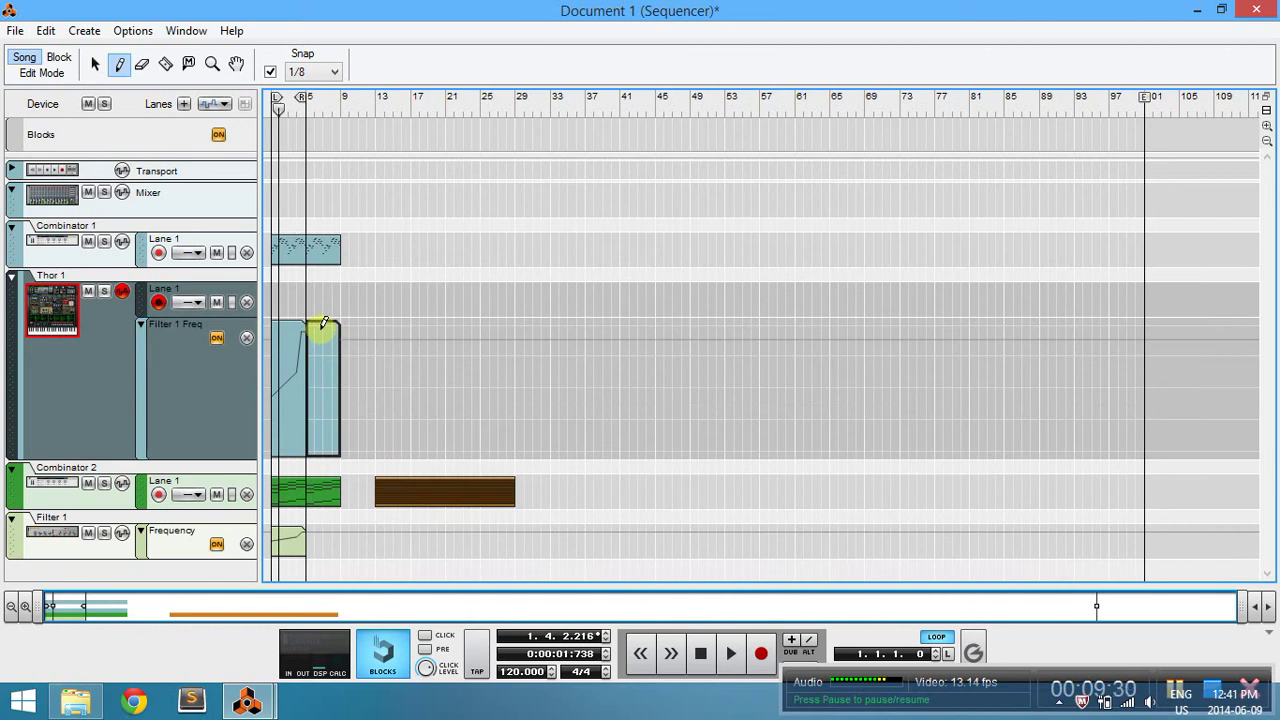
Hold Thor 1's Filter 1 Freq automation near maximum over bars 5 to 8 and copy that clip into Filter 1's Frequency lane.
left_click(323, 324)
double_click(381, 320)
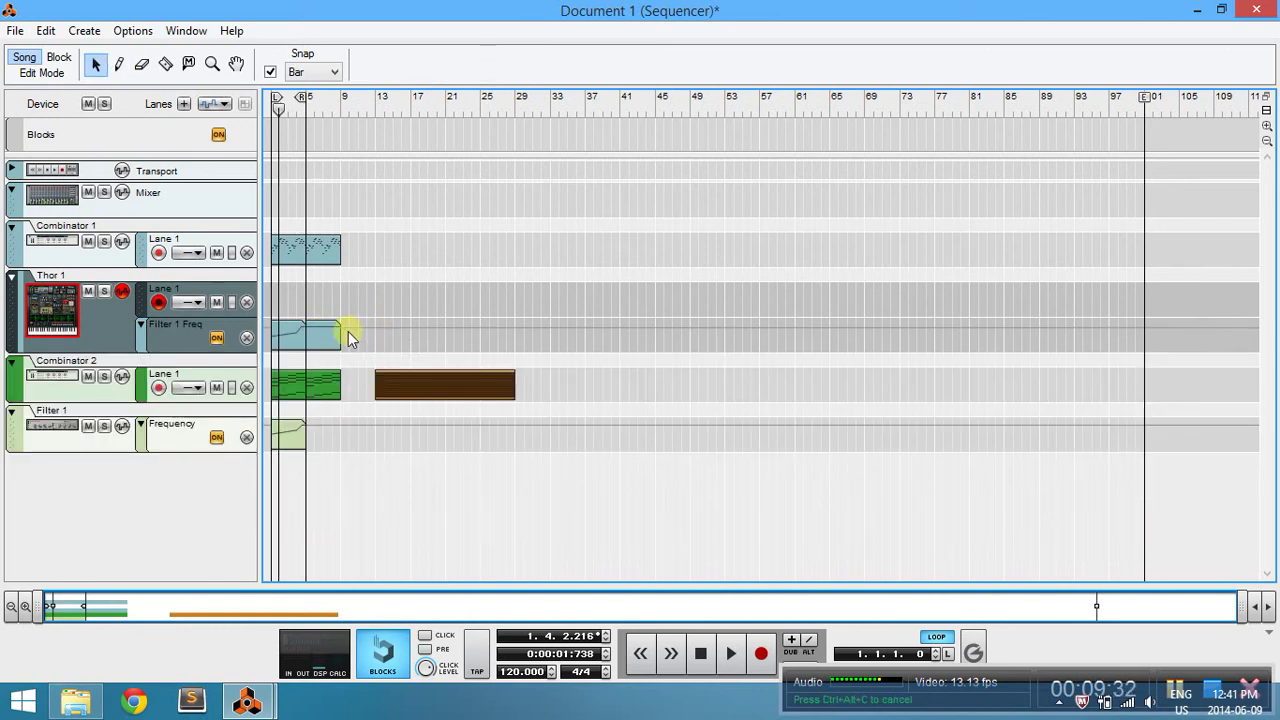
left_click_drag(338, 334, 328, 450)
double_click(338, 448)
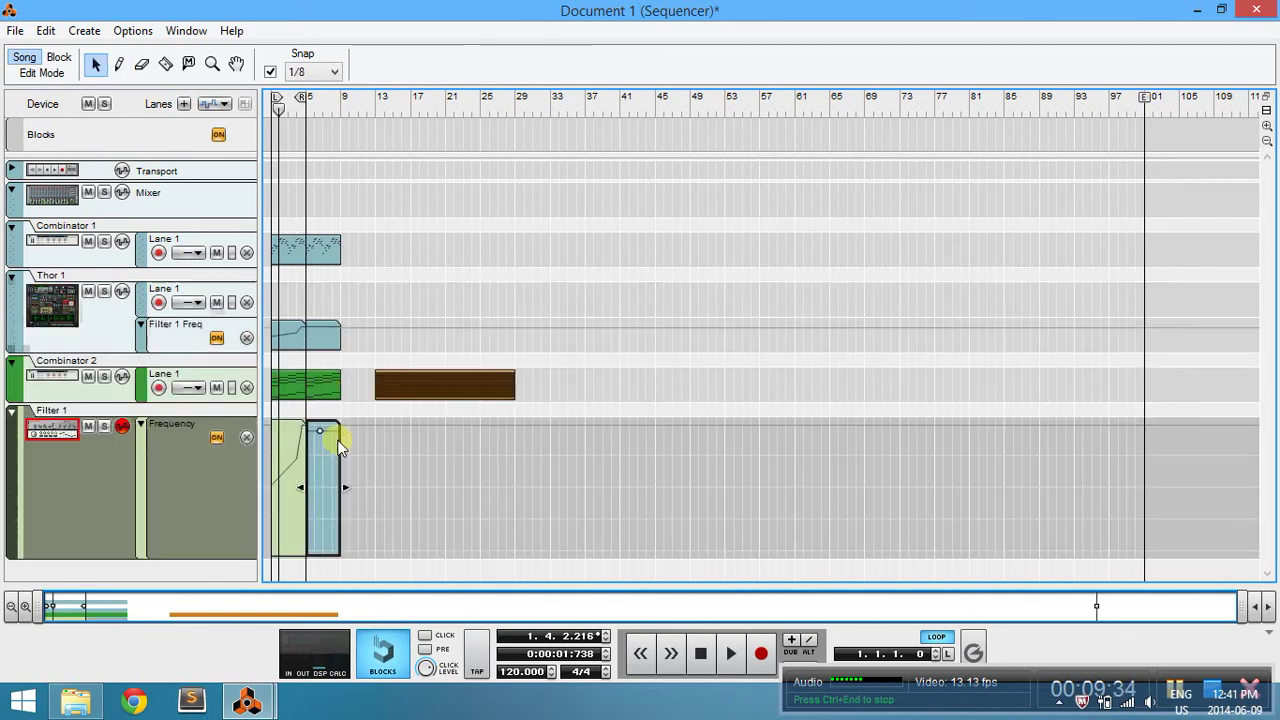
double_click(397, 357)
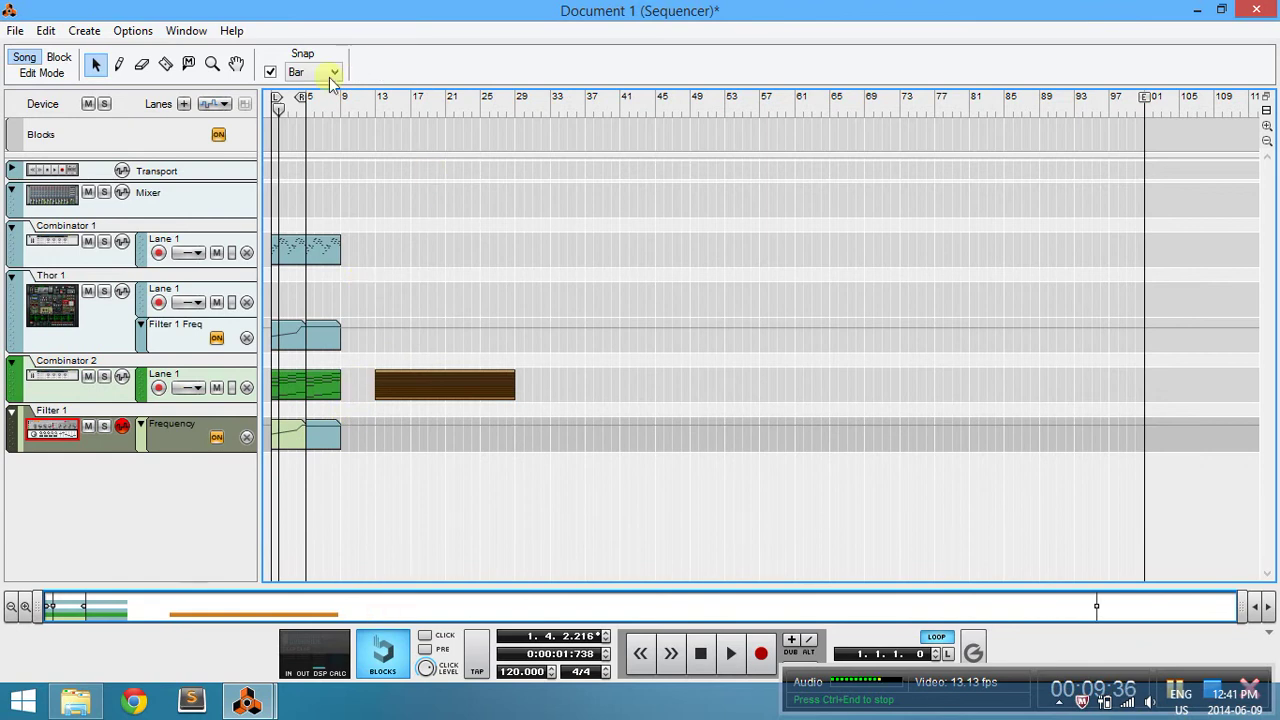
Extend the loop end to bar 9 and add a Redrum drum computer below the ECF-42 filter in the rack.
left_click_drag(303, 97, 340, 100)
key("F6")
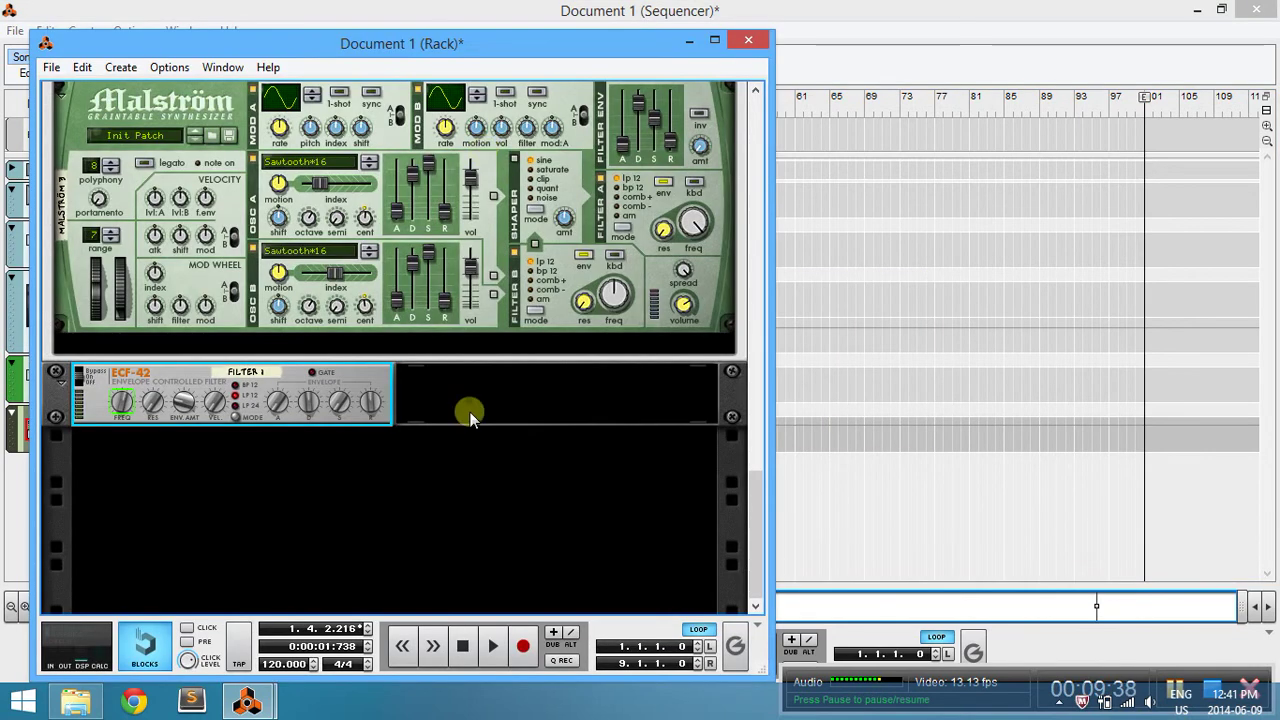
right_click(465, 452)
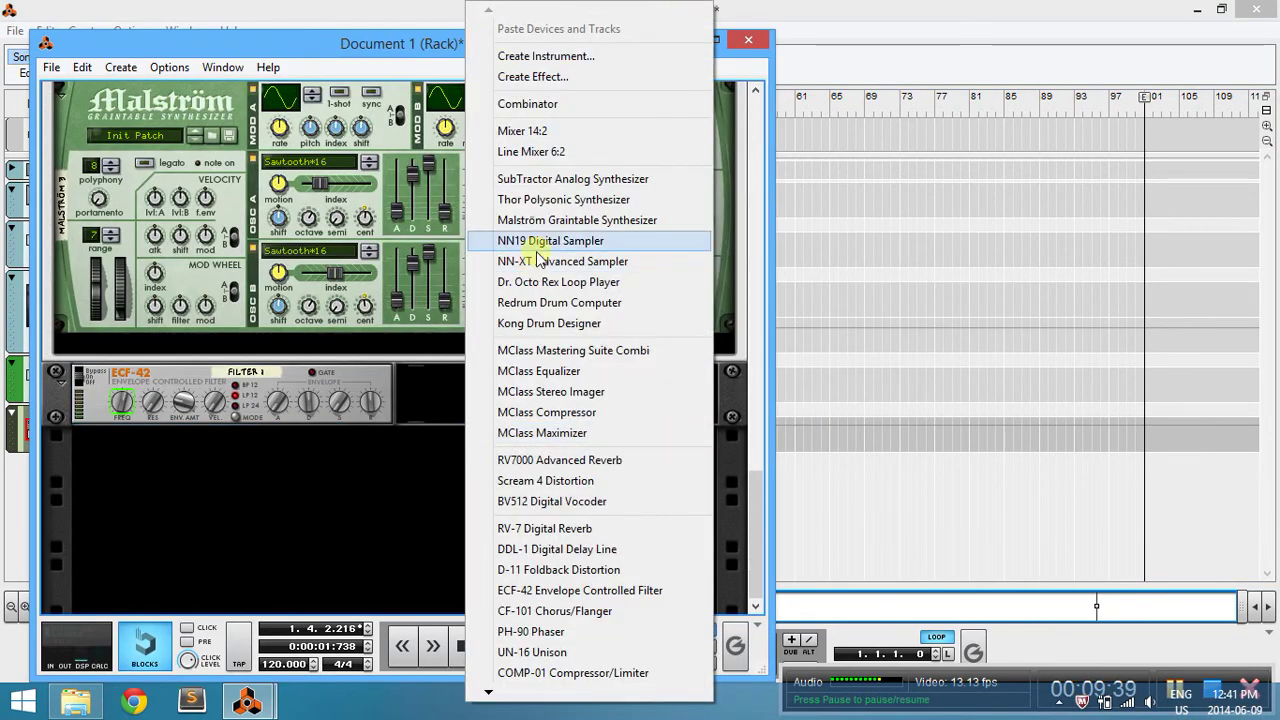
left_click(571, 298)
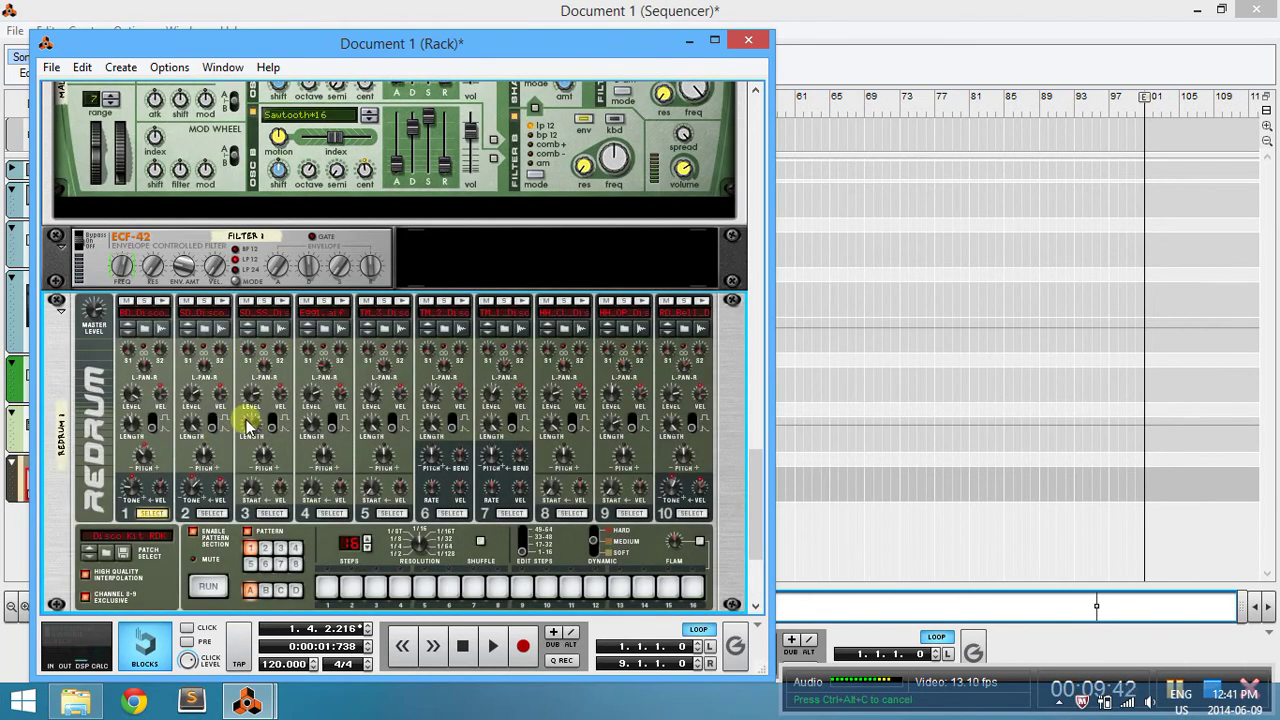
Initialize the Redrum's patch to clear its default disco kit.
right_click(247, 425)
right_click(243, 446)
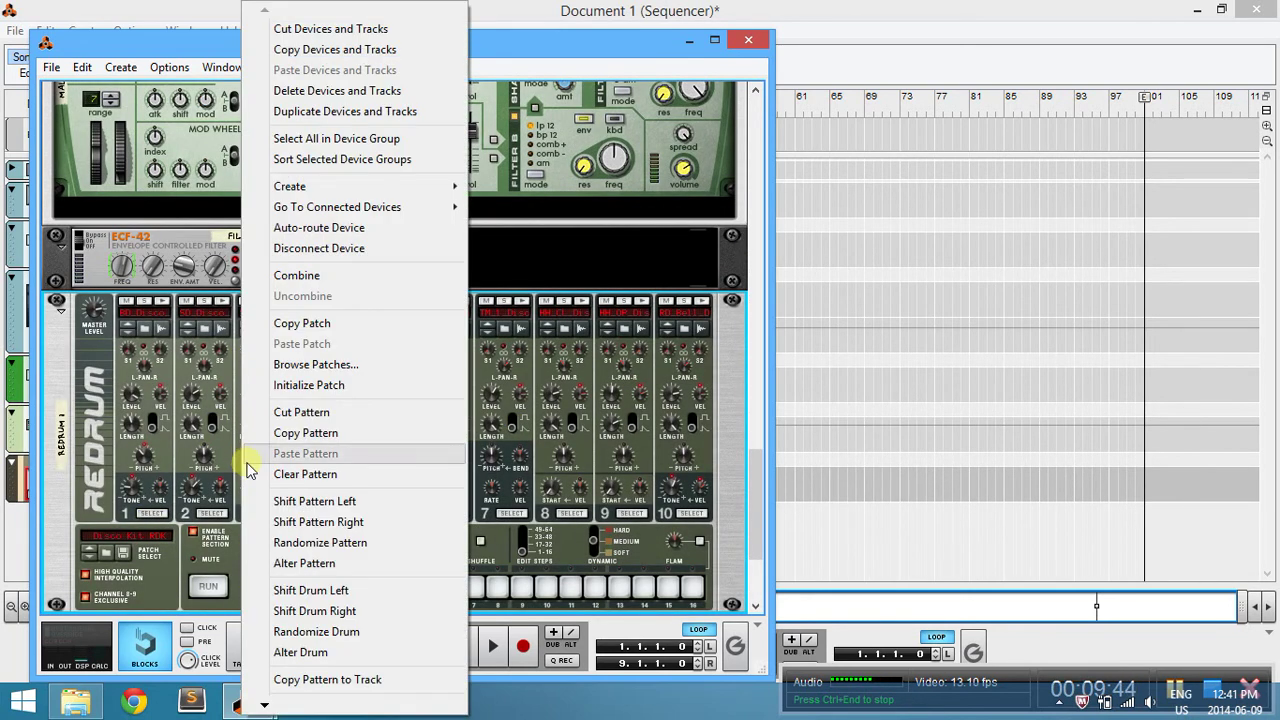
left_click(343, 384)
Browse for a drum 1 sample in the Reason Factory Sound Bank's Redrum Drum Kits, under xclusive drums-sorted, in 01_BassDrums.
left_click(300, 352)
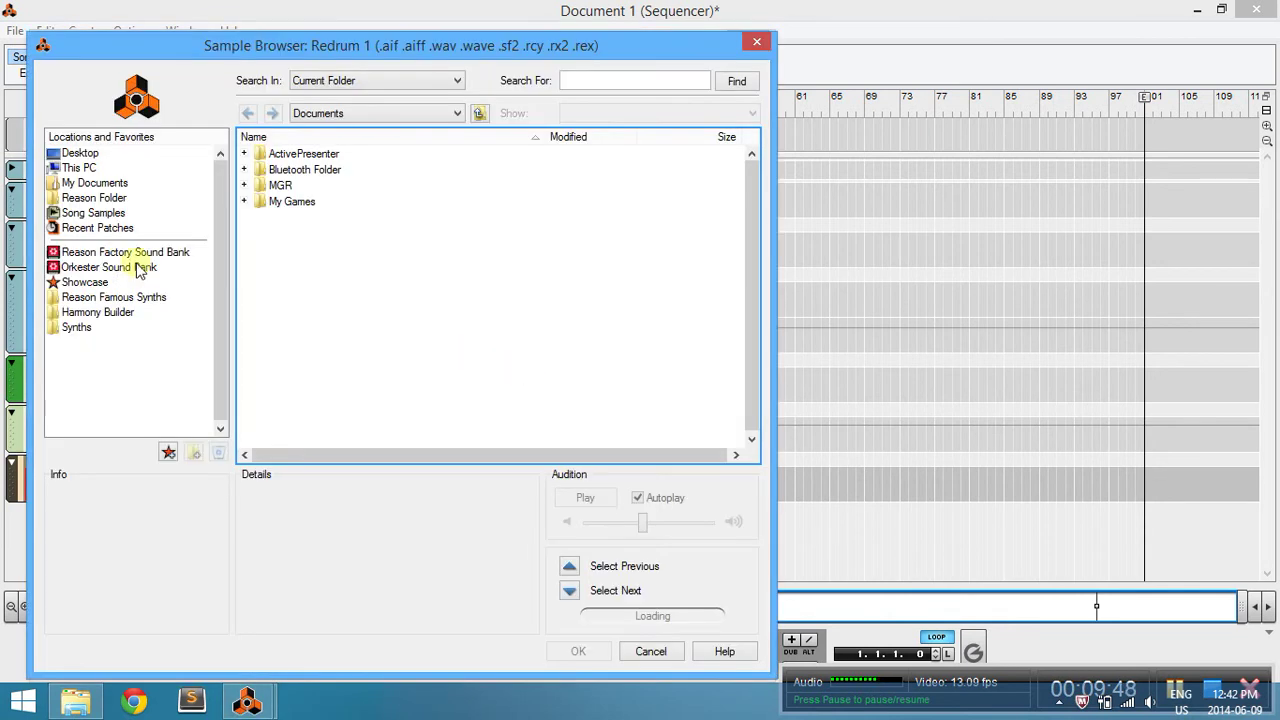
left_click(109, 298)
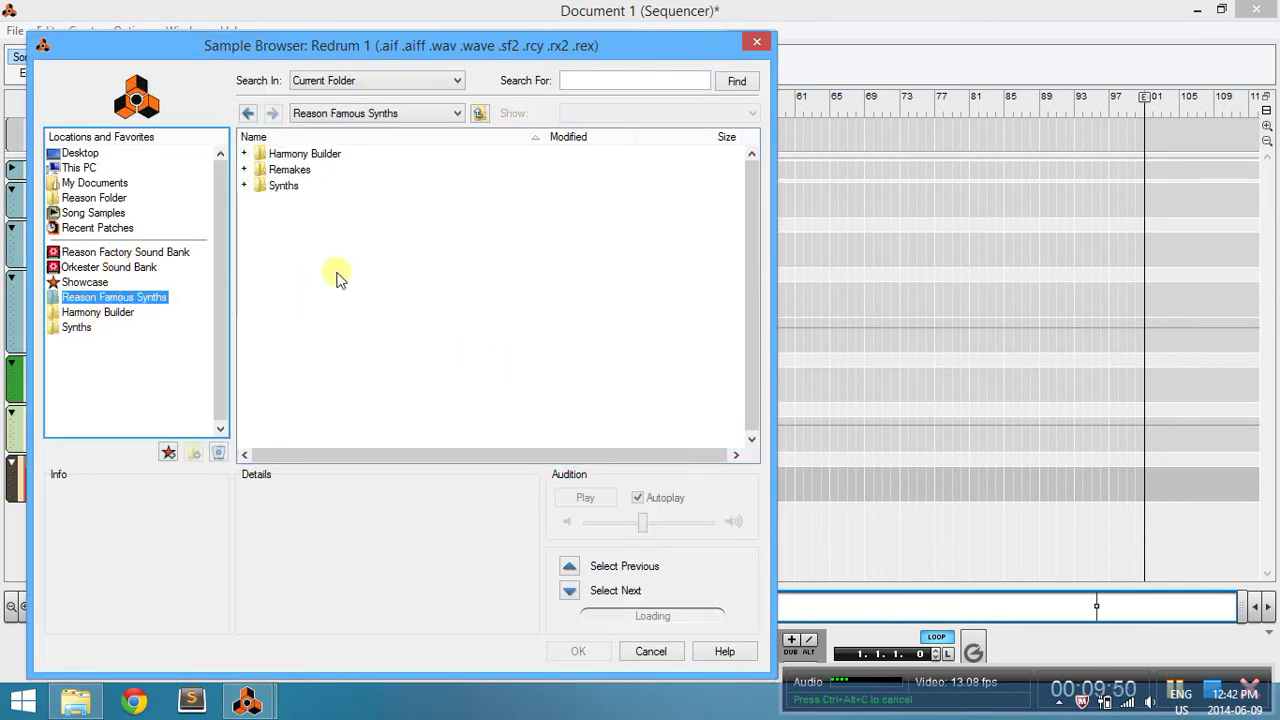
left_click(479, 114)
left_click(157, 254)
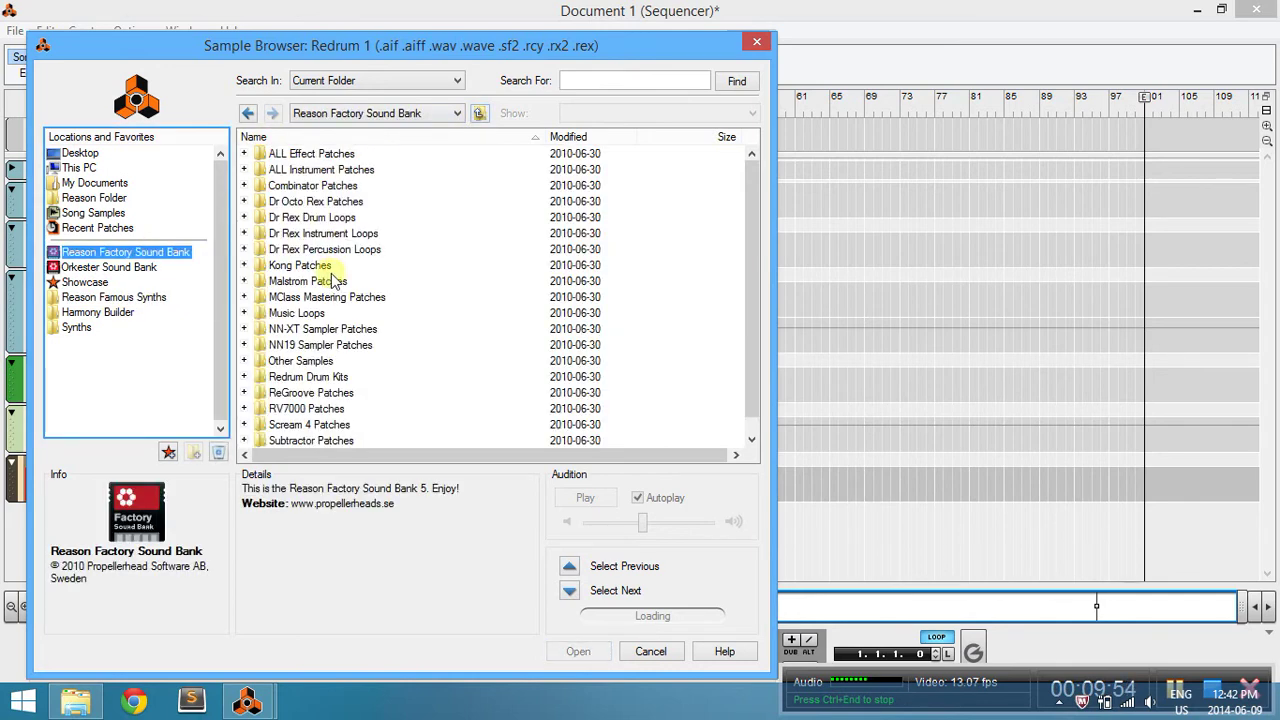
double_click(313, 440)
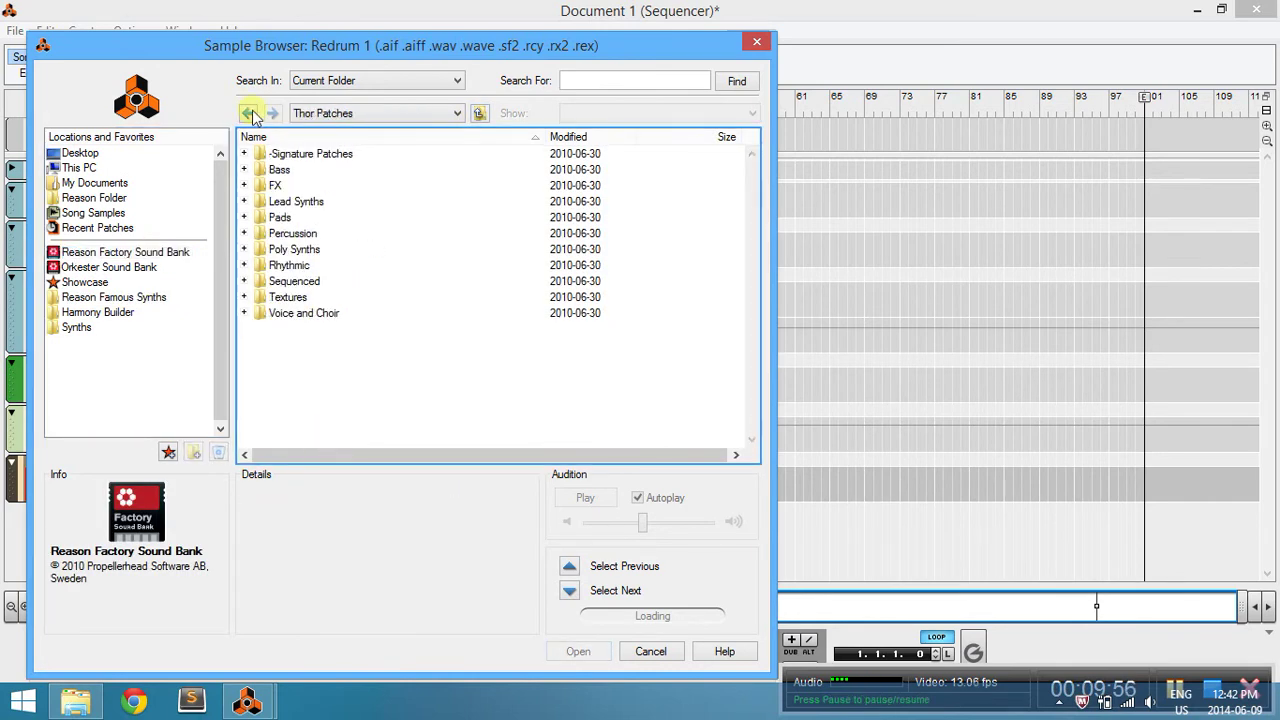
left_click(249, 113)
scroll(345, 396, "up", 1)
double_click(340, 376)
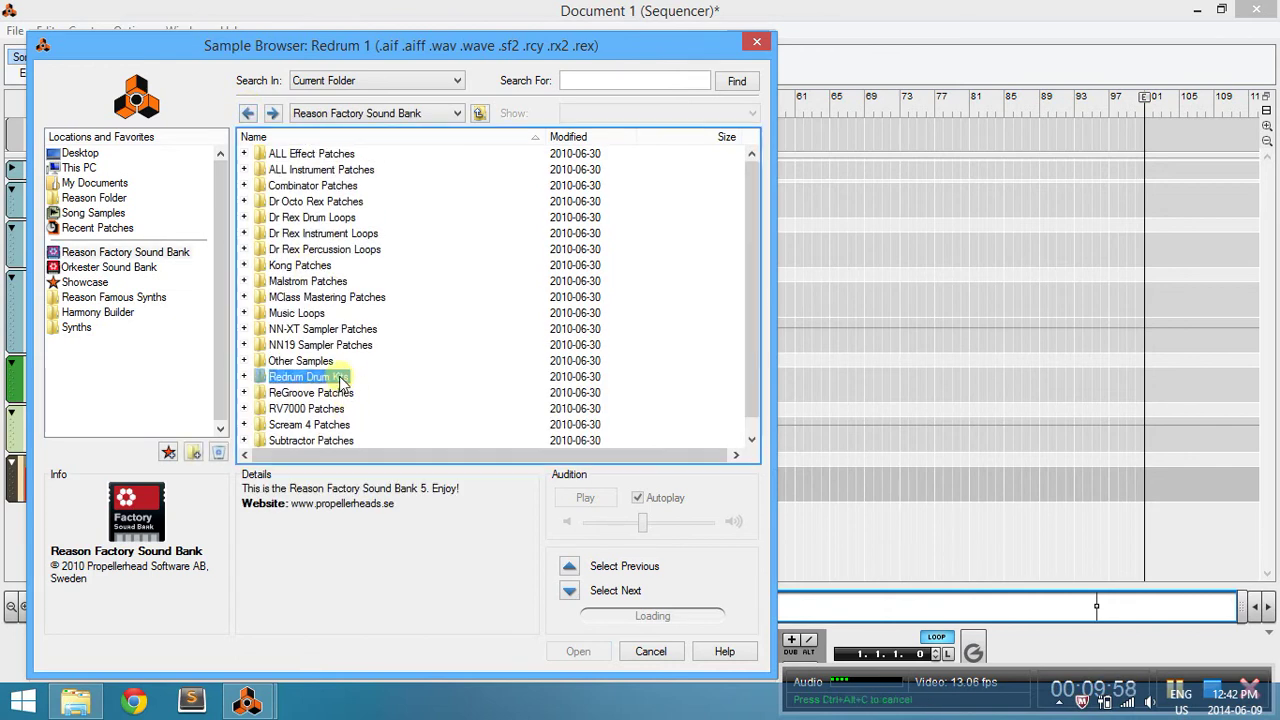
double_click(313, 440)
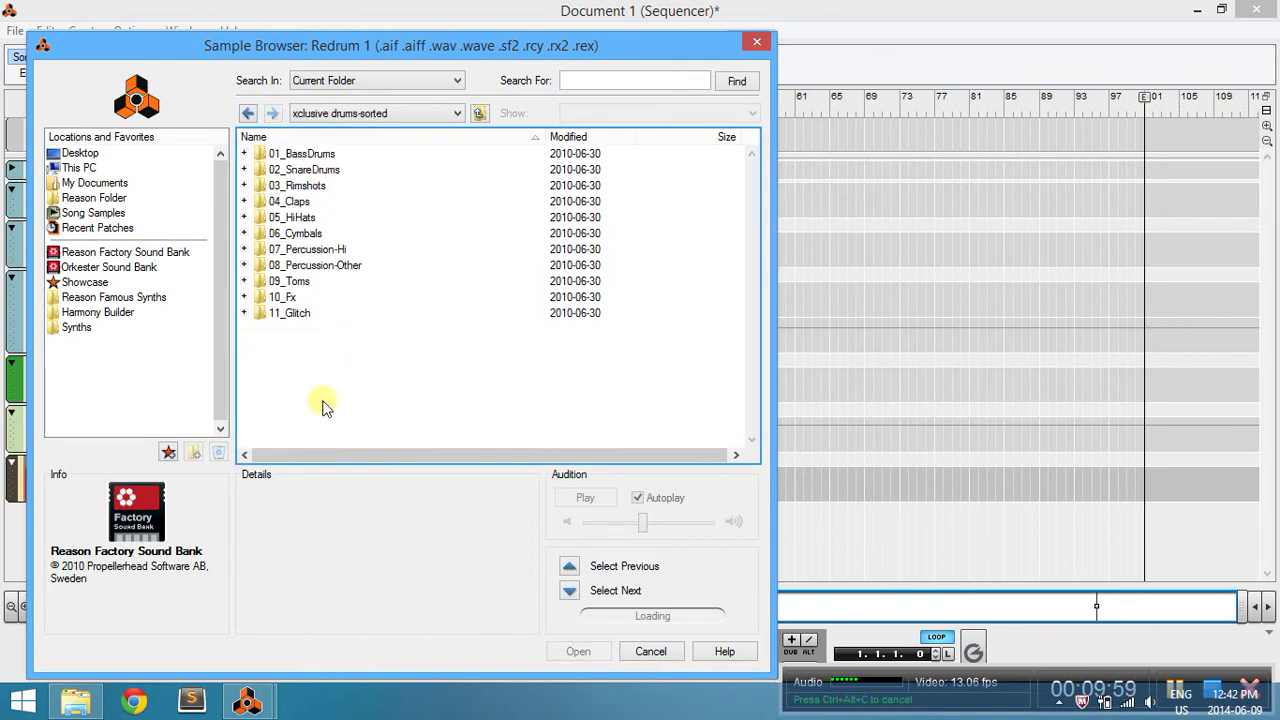
left_click(320, 169)
Audition several bass drum samples and load Bd_Dubfire.wav into the Redrum's drum 1 channel.
left_click(325, 155)
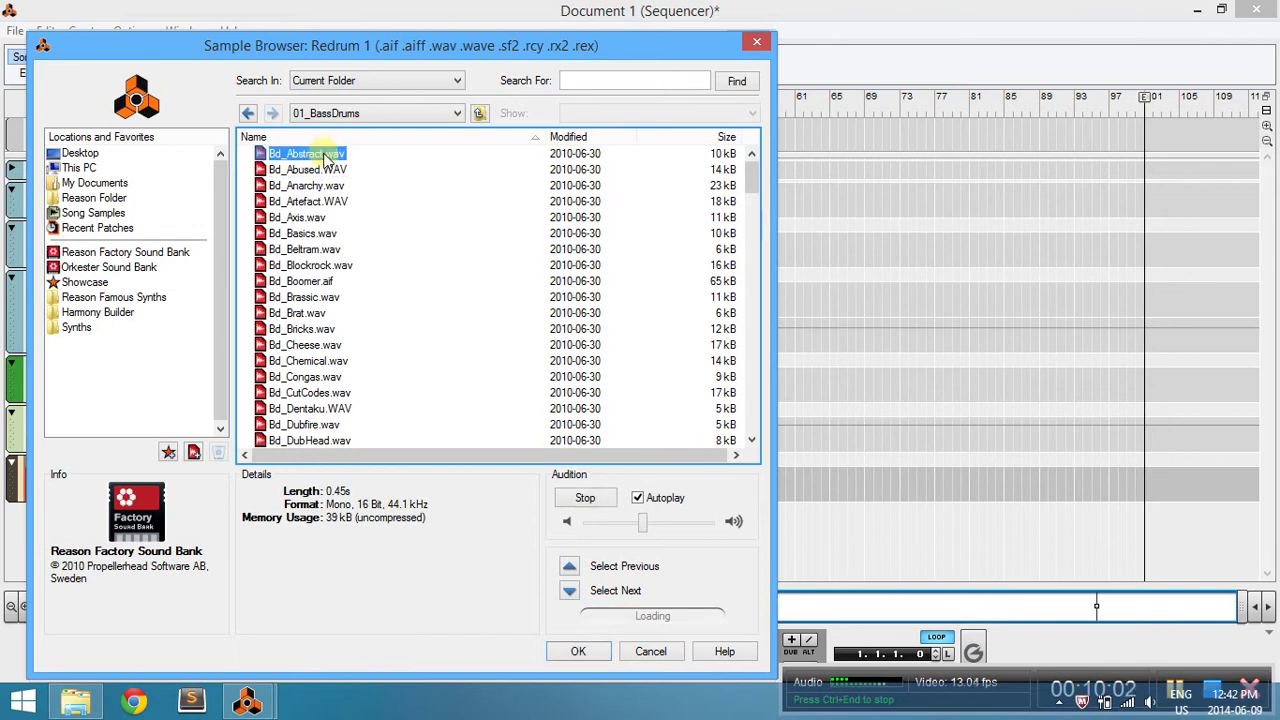
left_click(312, 219)
left_click(318, 297)
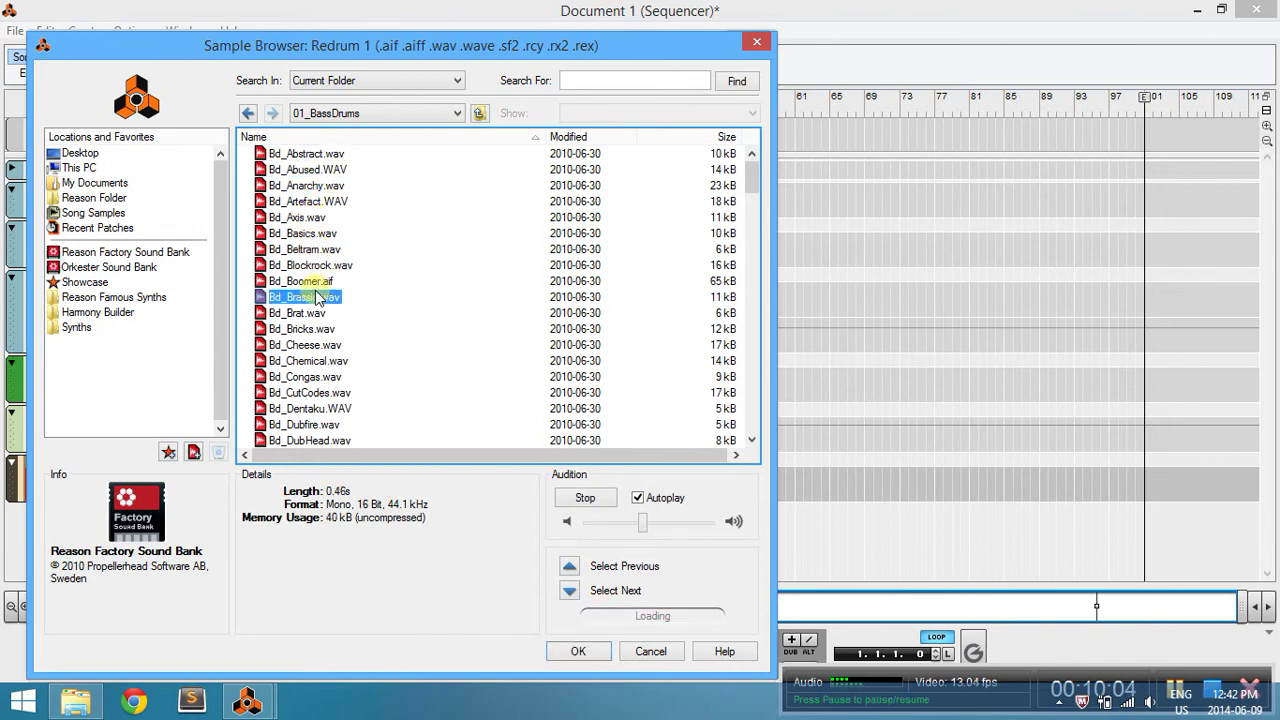
left_click(312, 361)
left_click(312, 393)
left_click(308, 424)
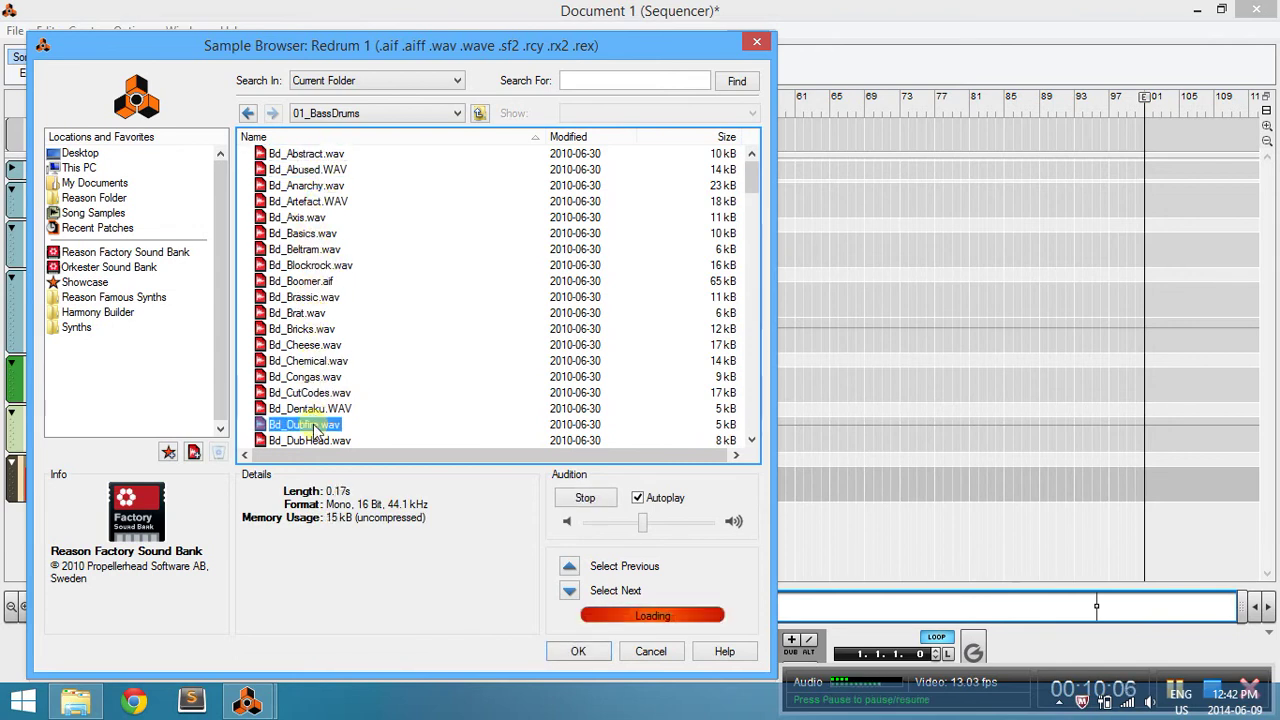
scroll(320, 380, "down", 3)
left_click(316, 305)
left_click(318, 335)
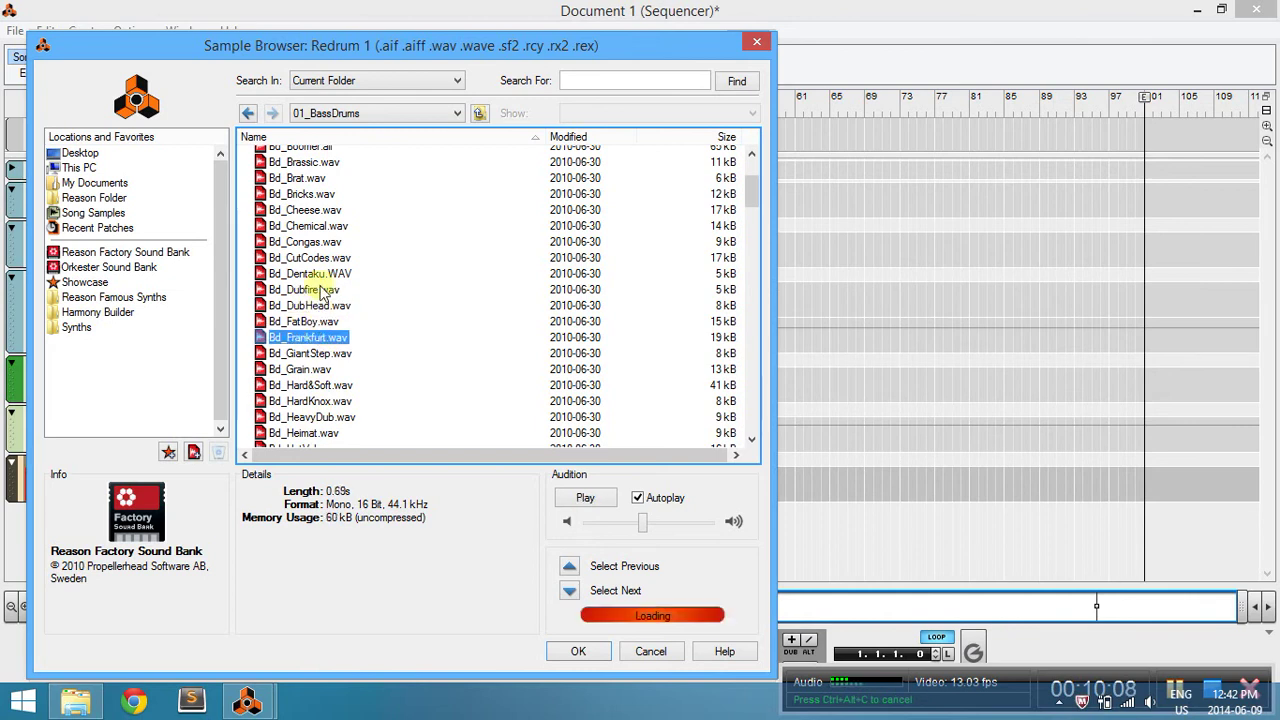
left_click(320, 291)
left_click(310, 385)
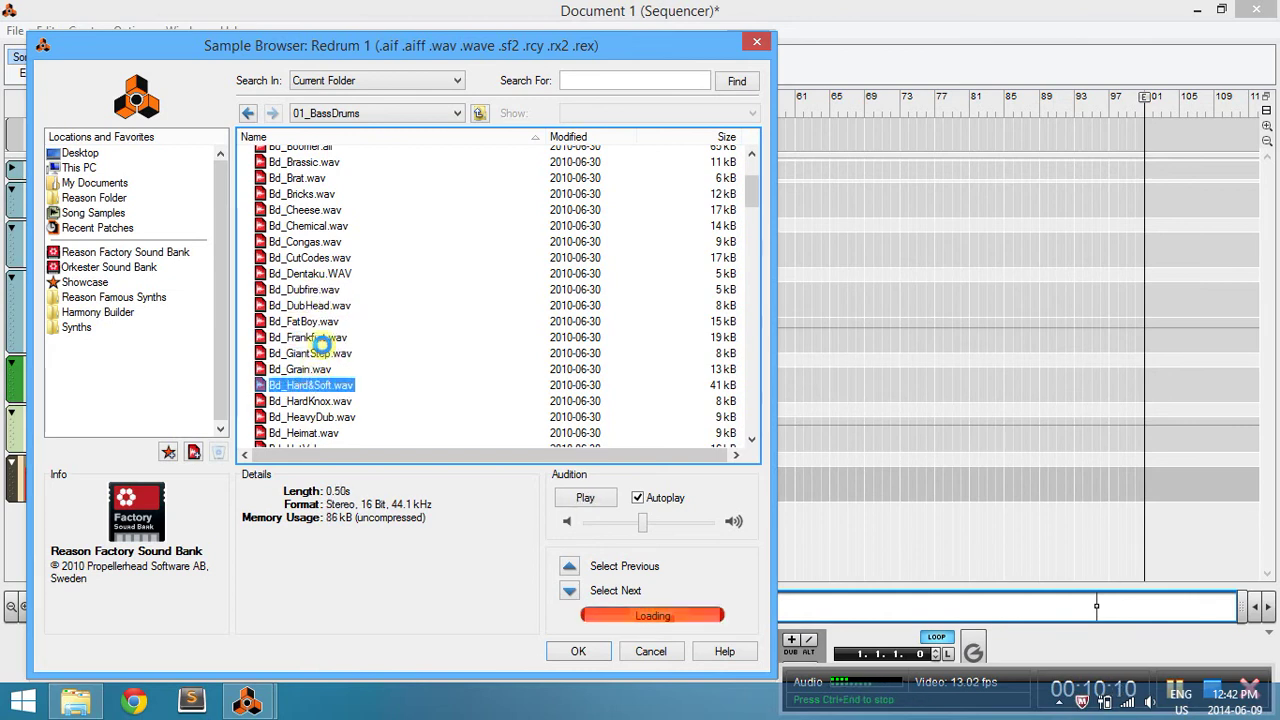
left_click(318, 274)
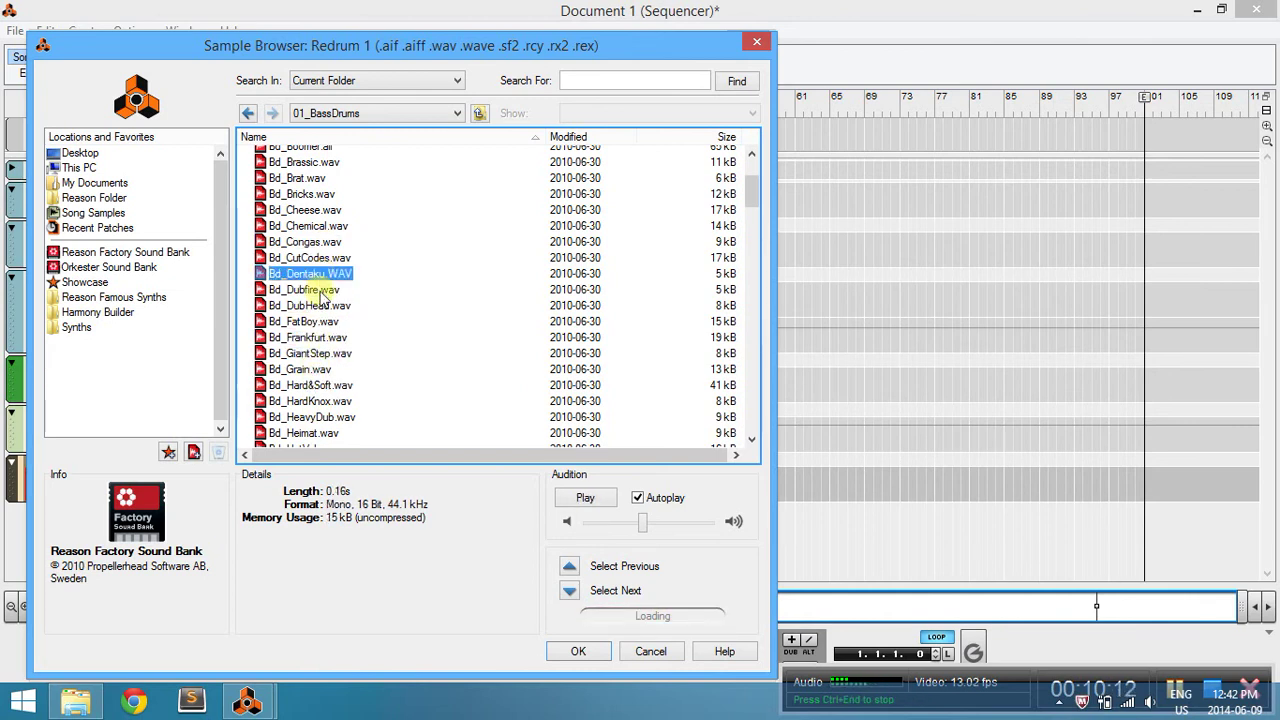
double_click(322, 290)
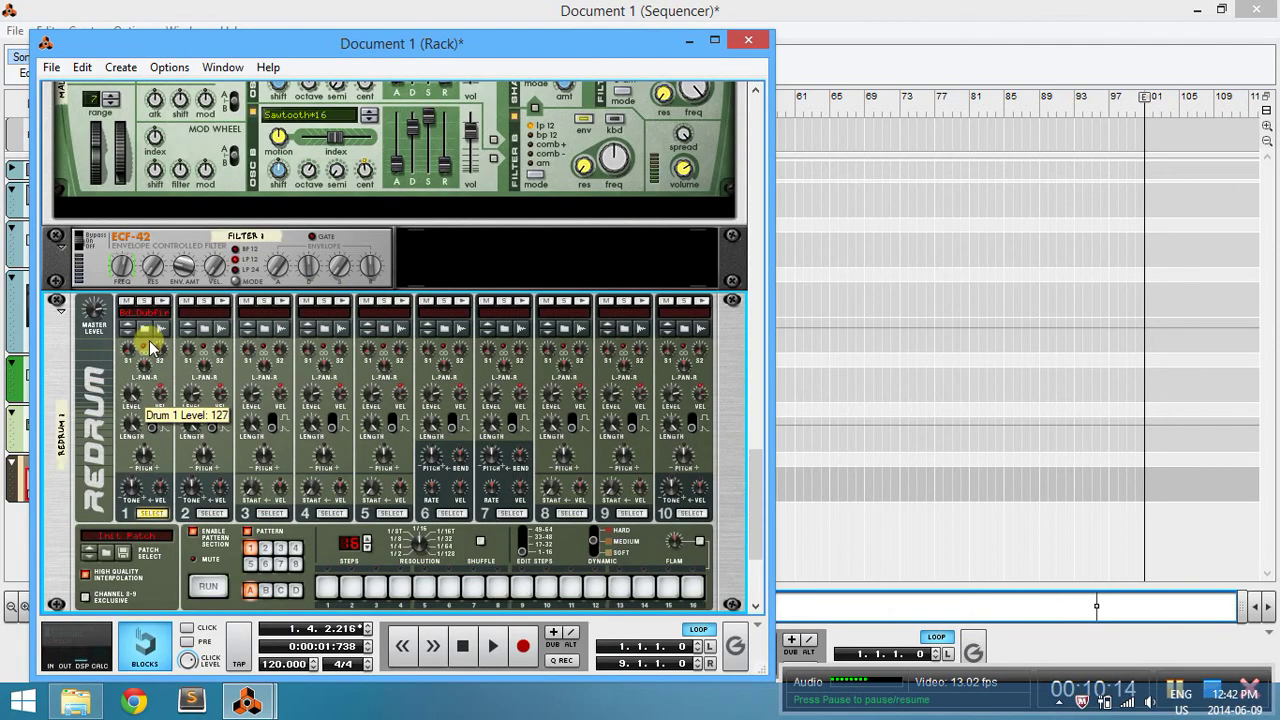
Program drum 1 hits on steps 1, 5, 9 and 13 of the Redrum pattern while checking them during playback.
key("space")
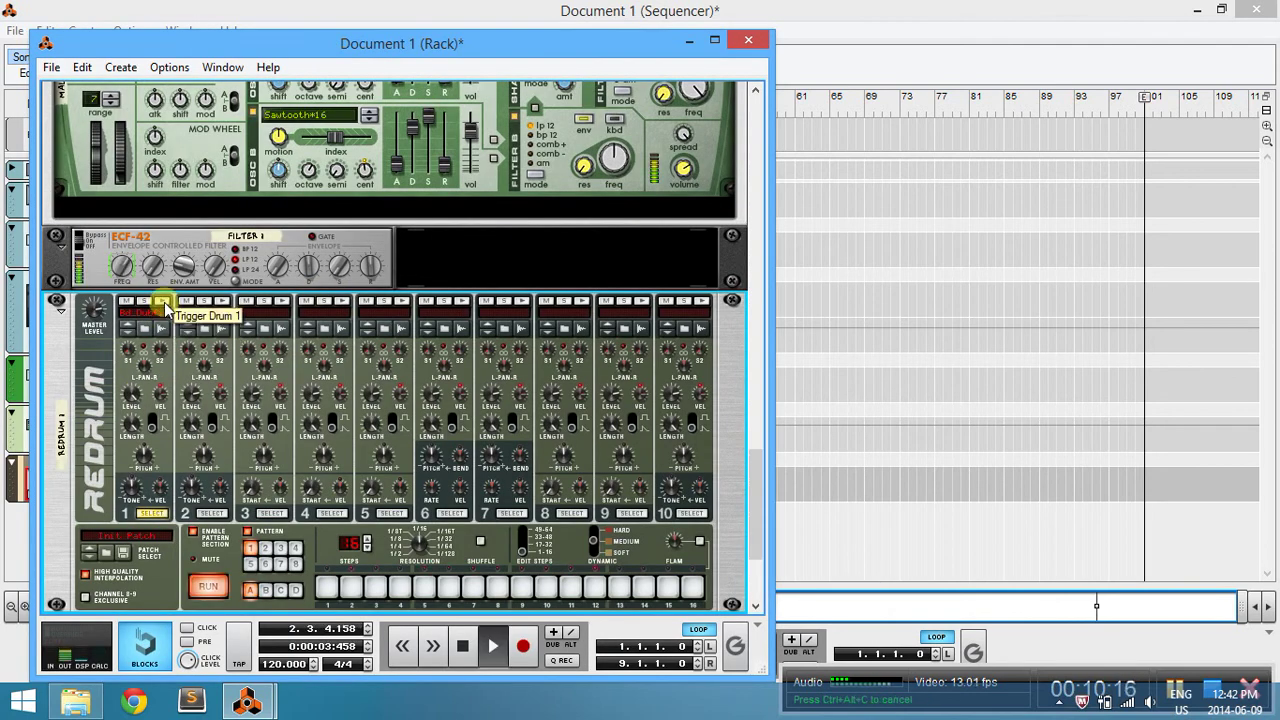
key("space")
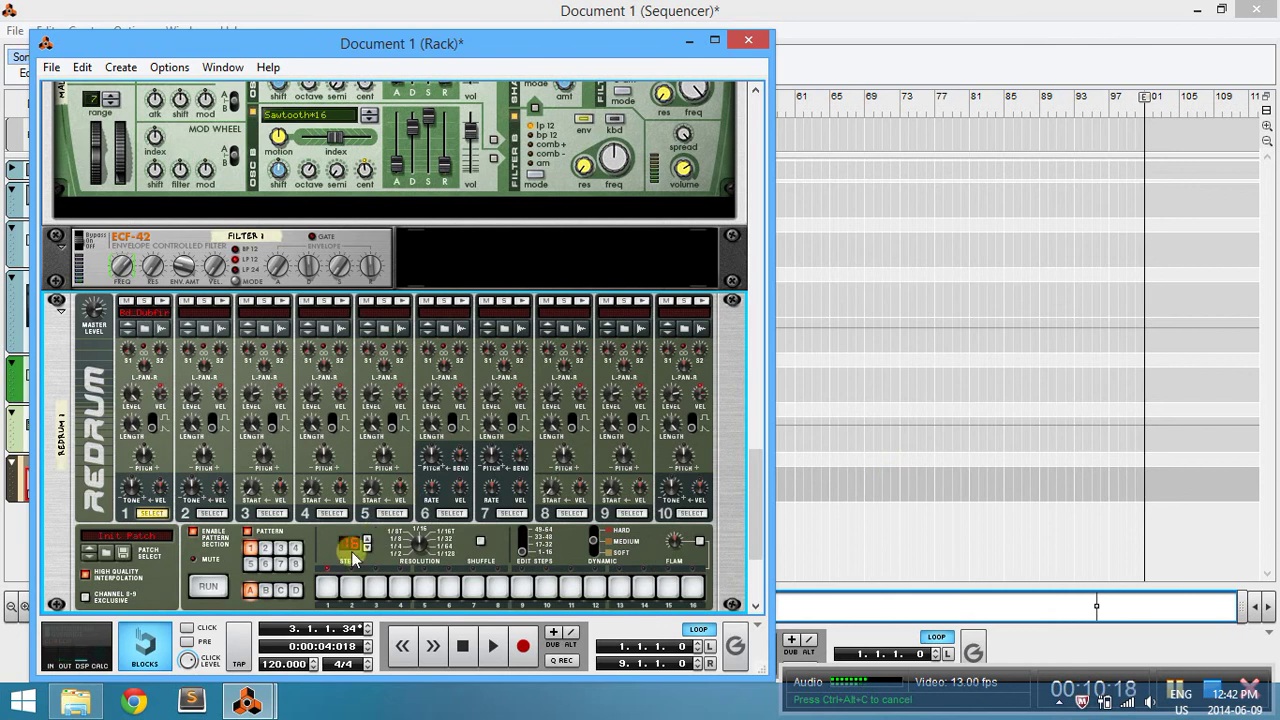
left_click(423, 590)
key("space")
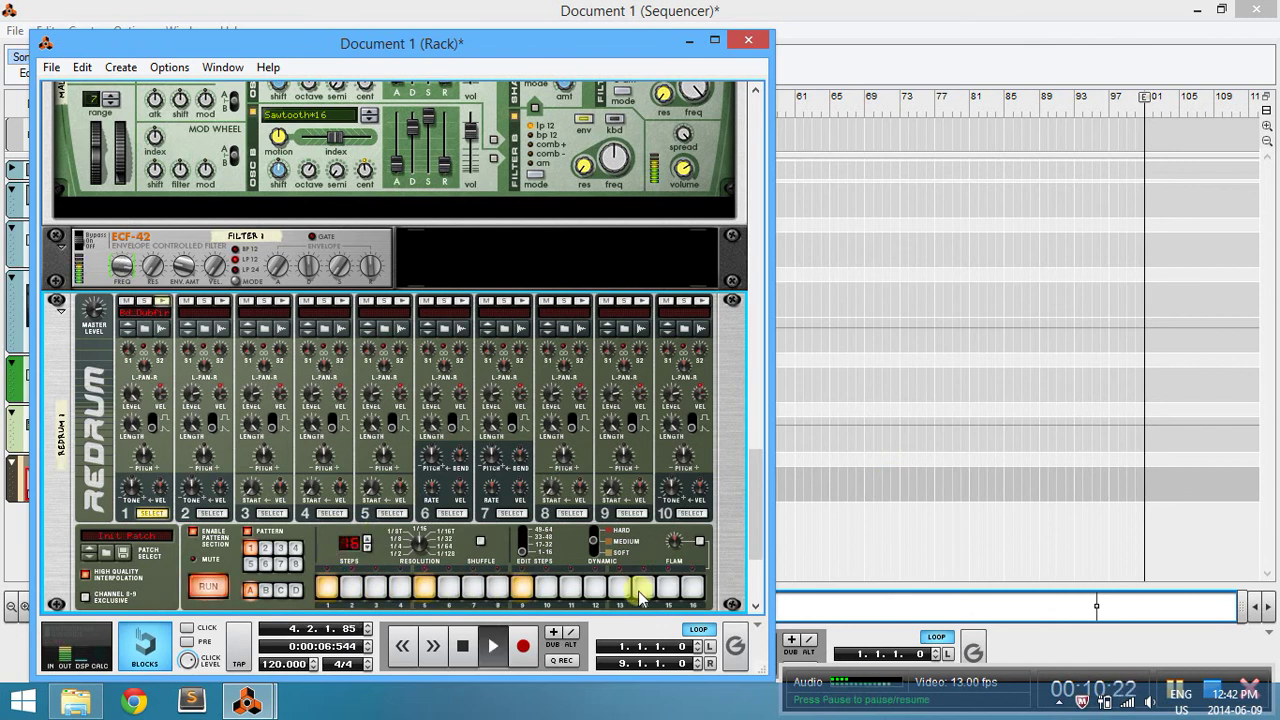
Set the loop start to bar 5 and copy the Redrum pattern to its track over bars 5 to 8.
left_click(853, 487)
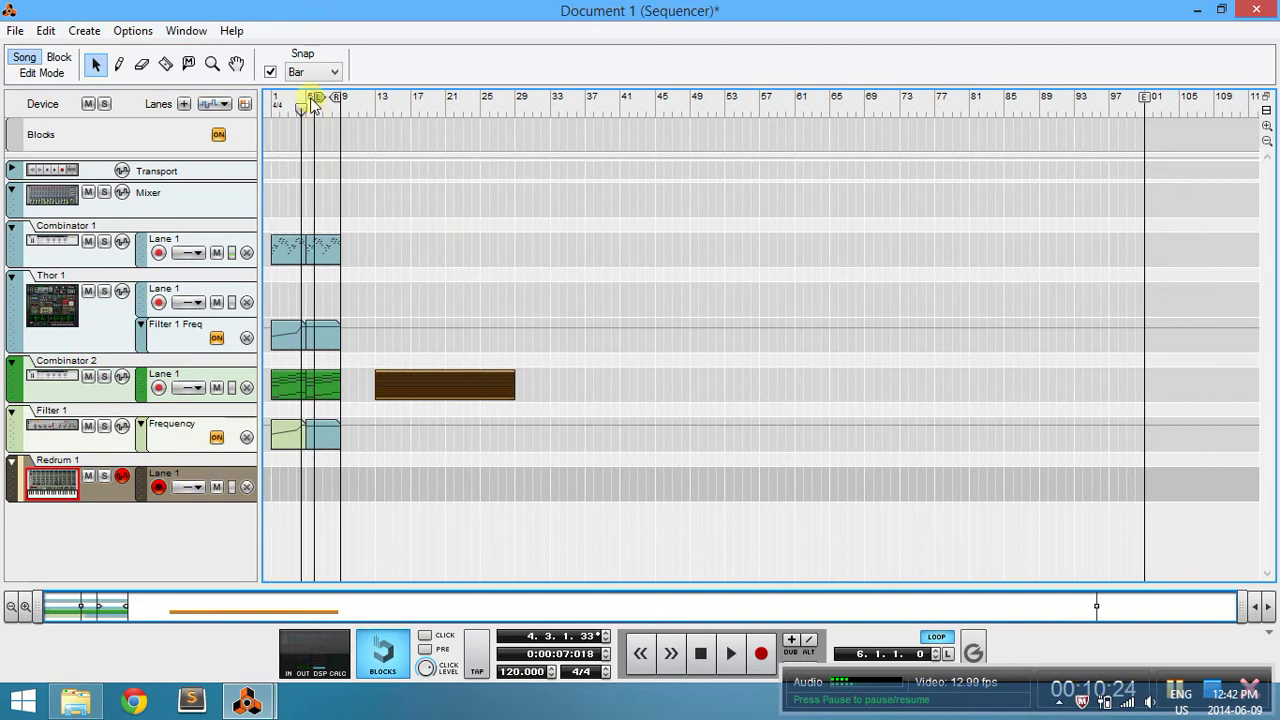
key("alt+Tab")
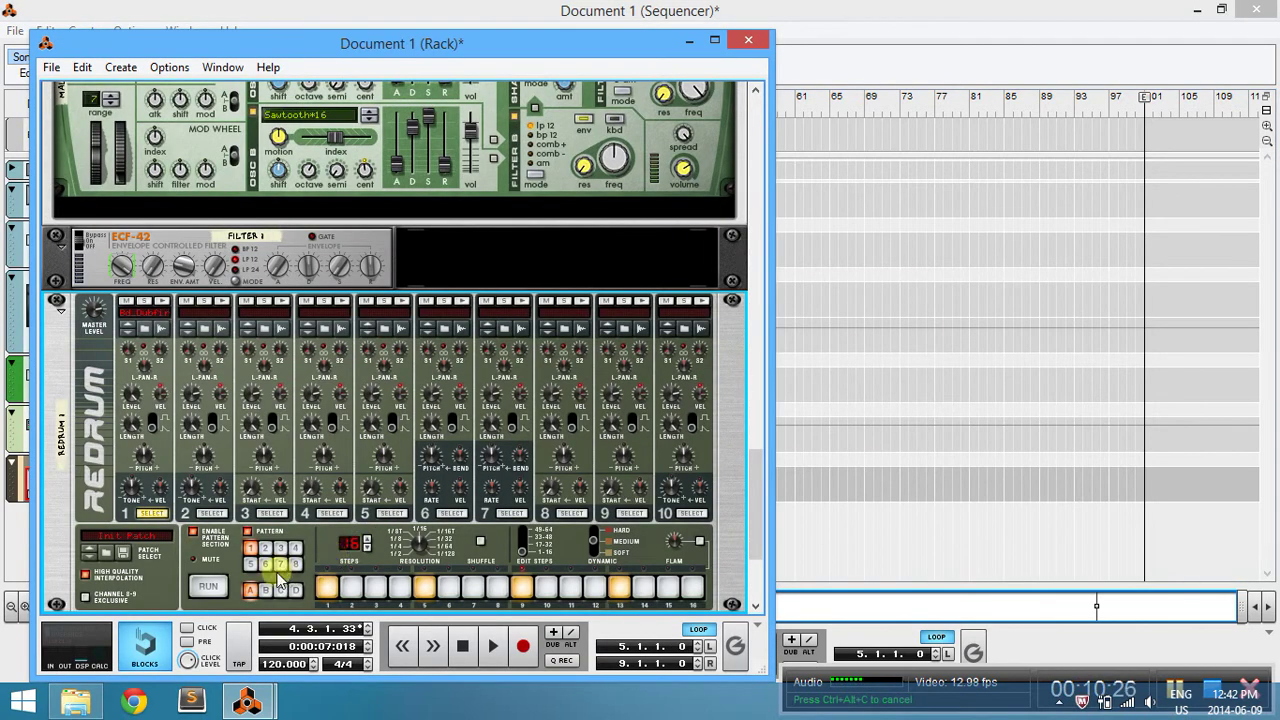
right_click(333, 565)
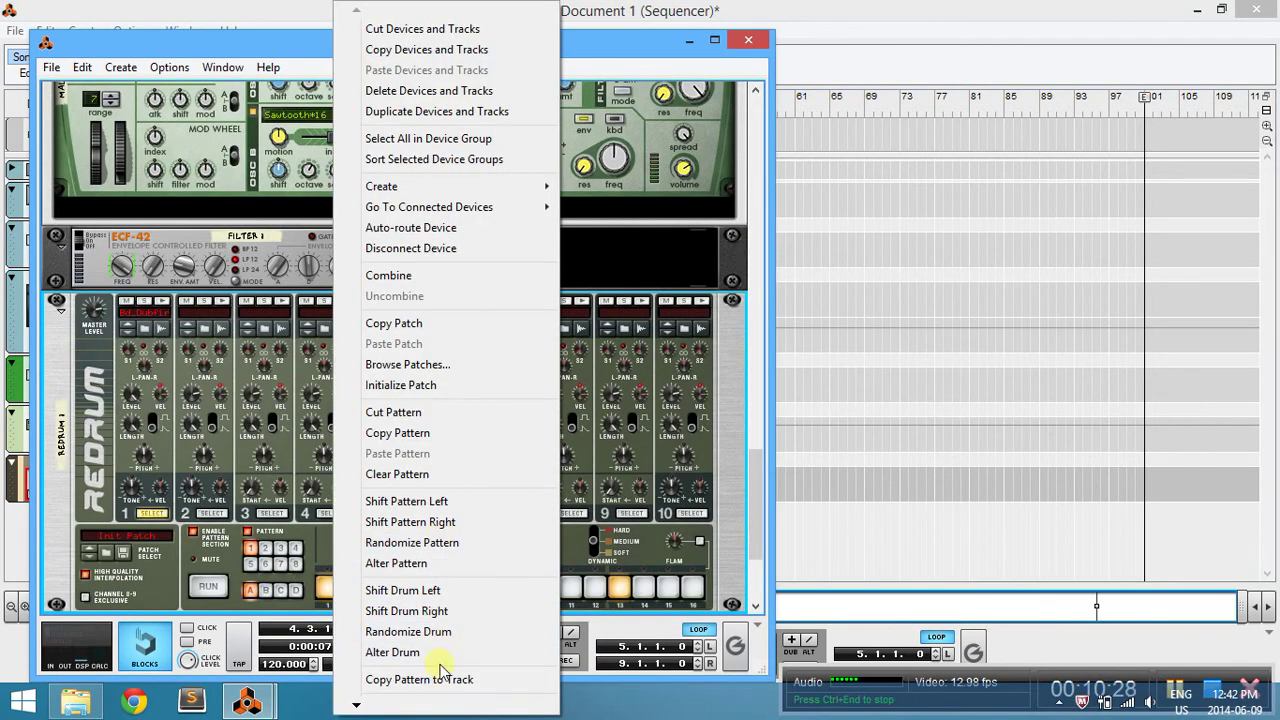
left_click(303, 590)
left_click(1025, 503)
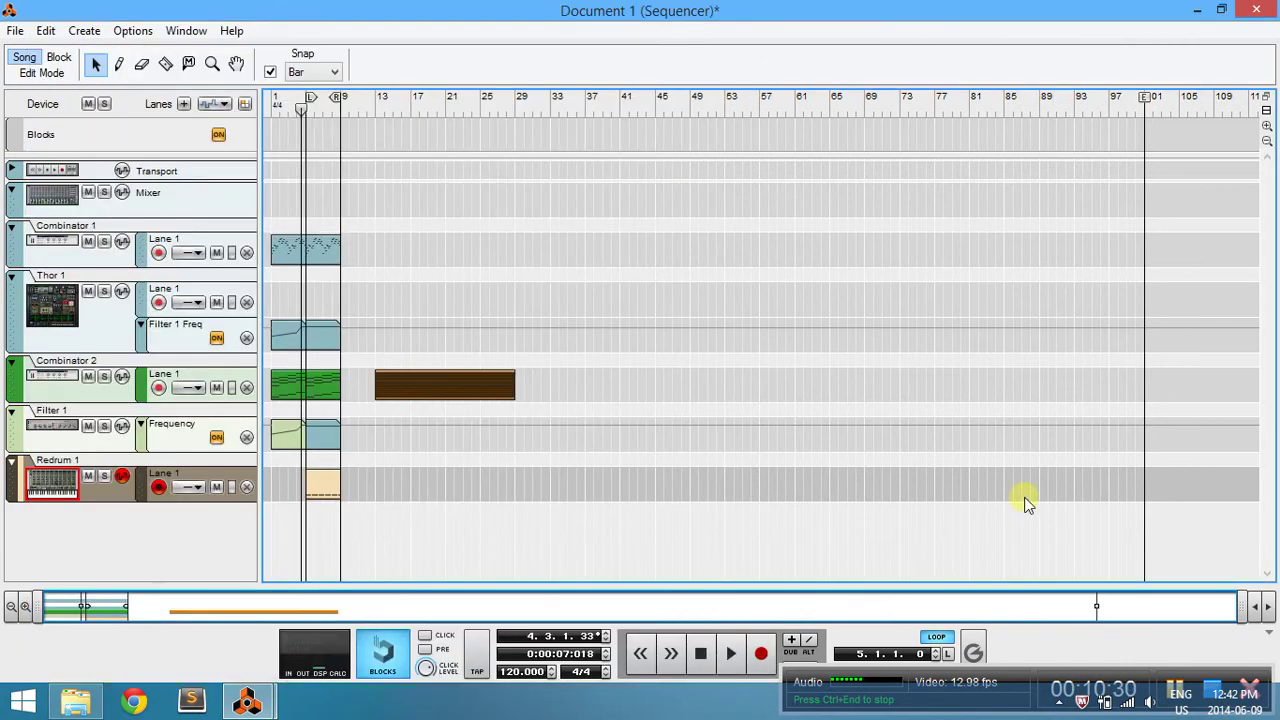
Play the arrangement from the opening section into bar 5 to hear the kick drum enter.
left_click(705, 652)
key("space")
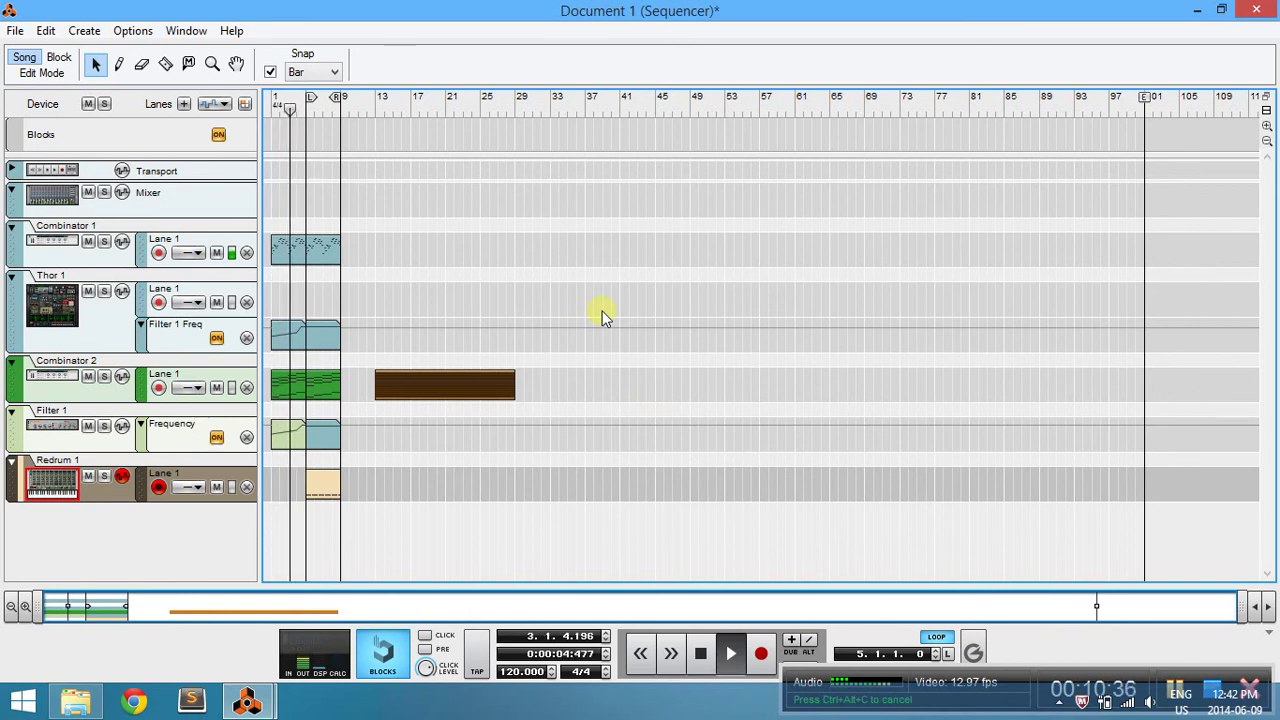
key("alt+Tab")
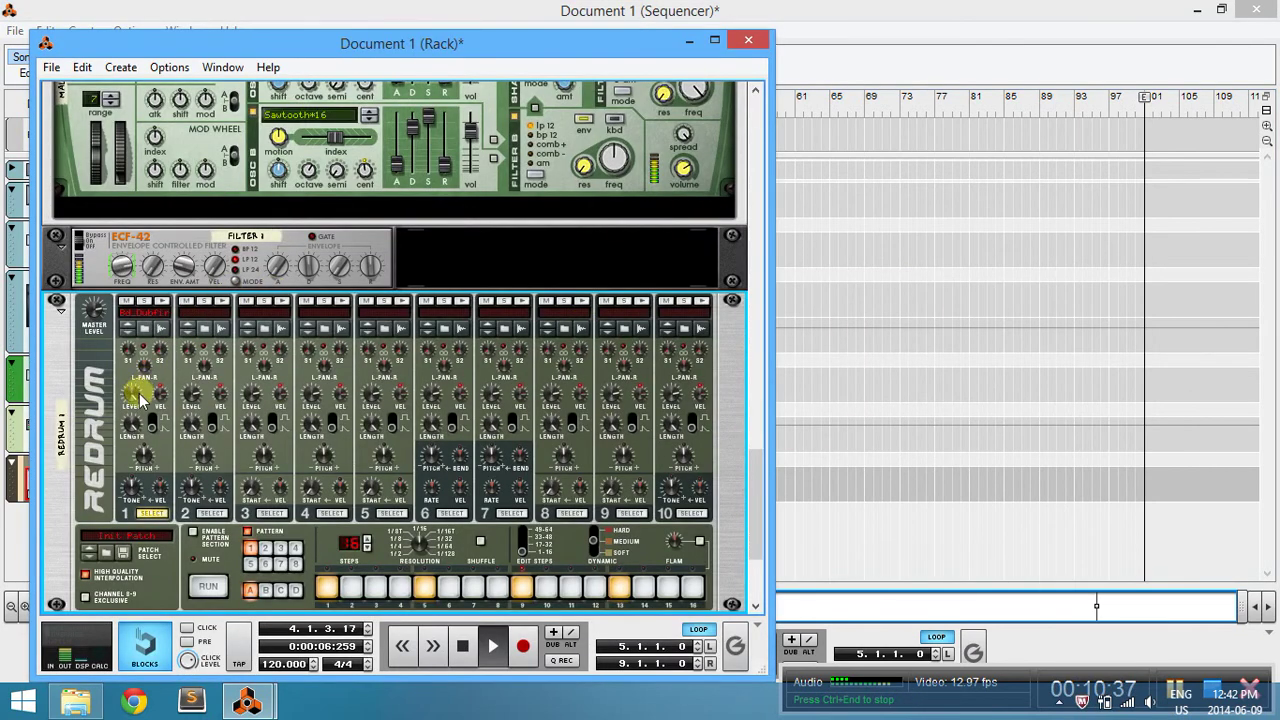
left_click(1009, 405)
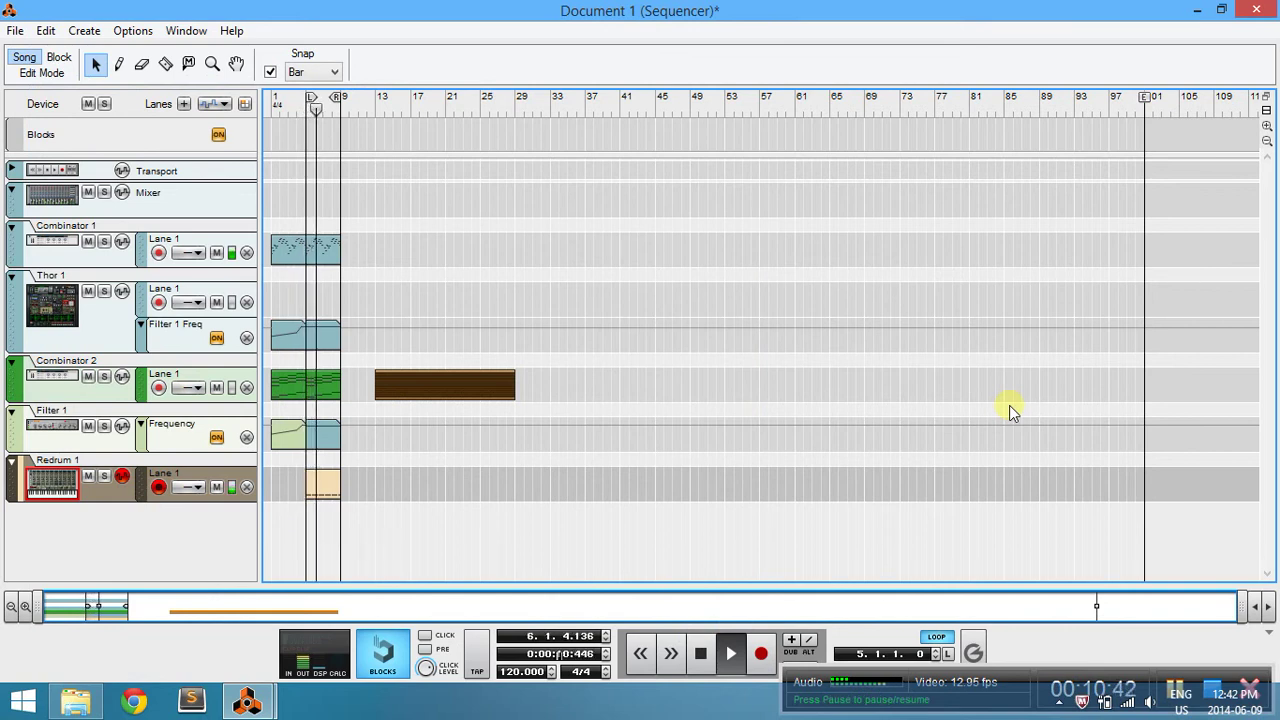
Move Combinator 2's brown clip to bar 21, extend the loop end to bar 17 and stop playback.
left_click_drag(476, 389, 542, 398)
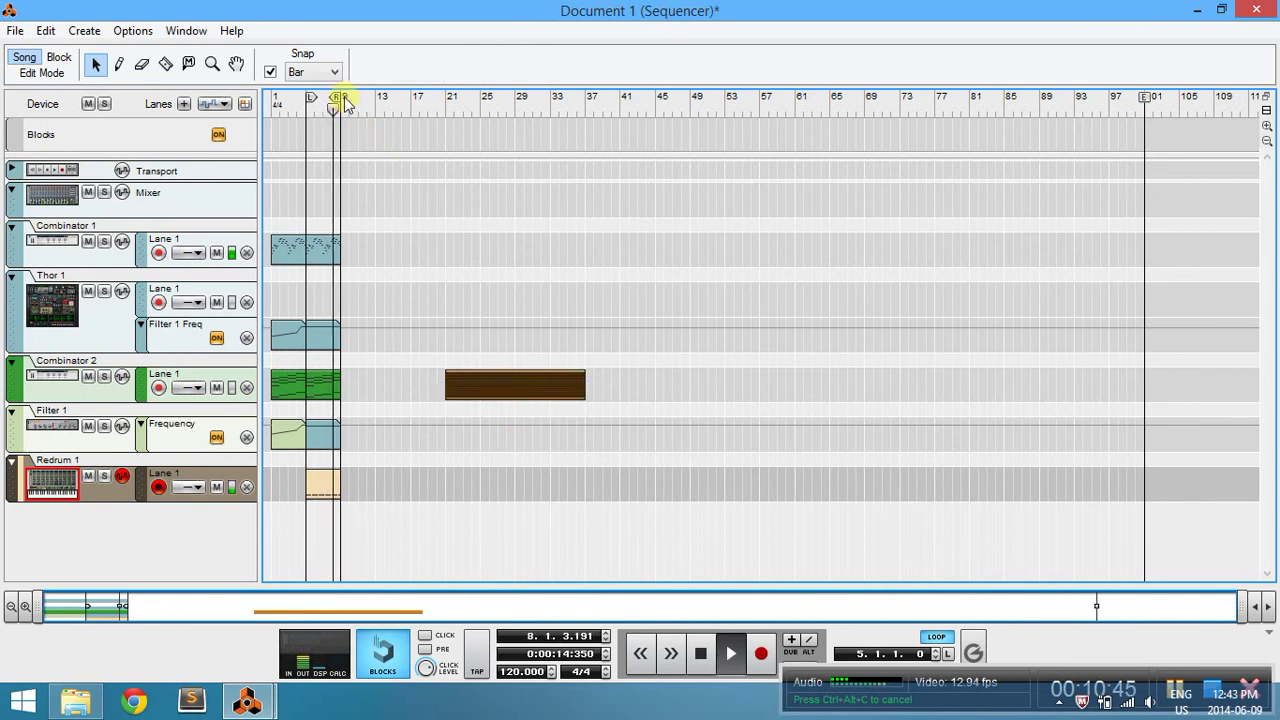
left_click_drag(343, 99, 407, 98)
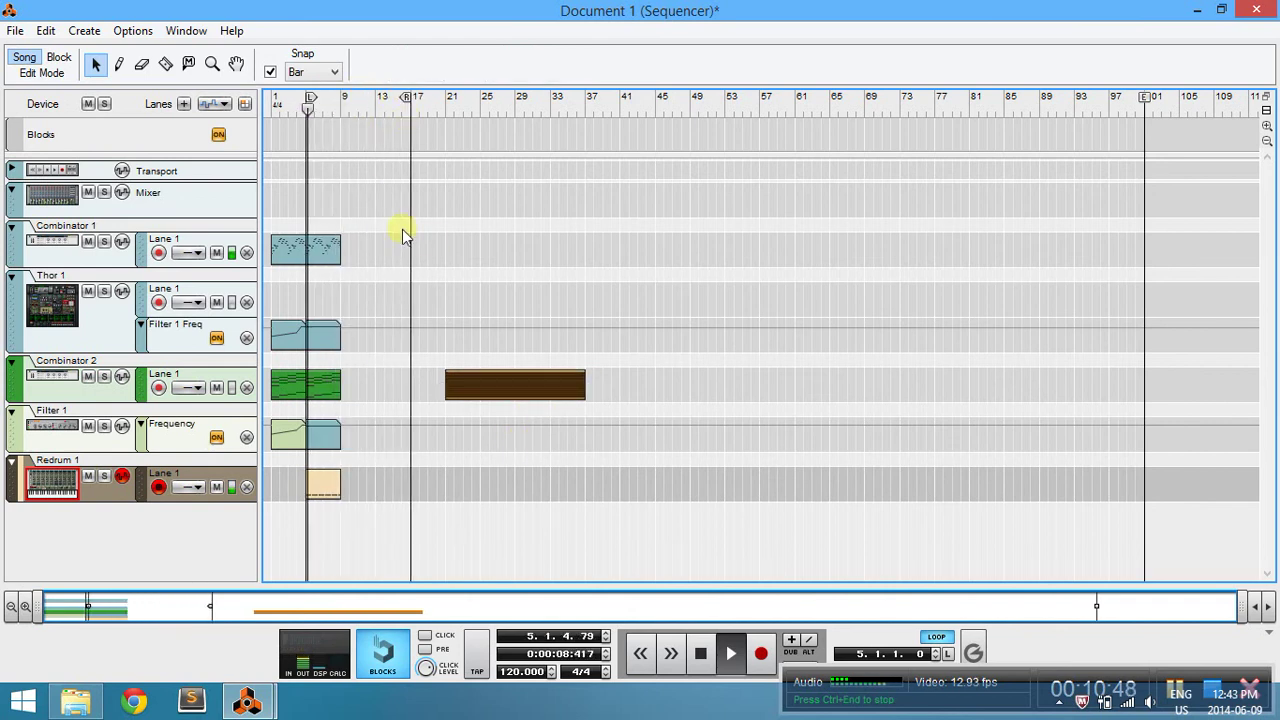
key("space")
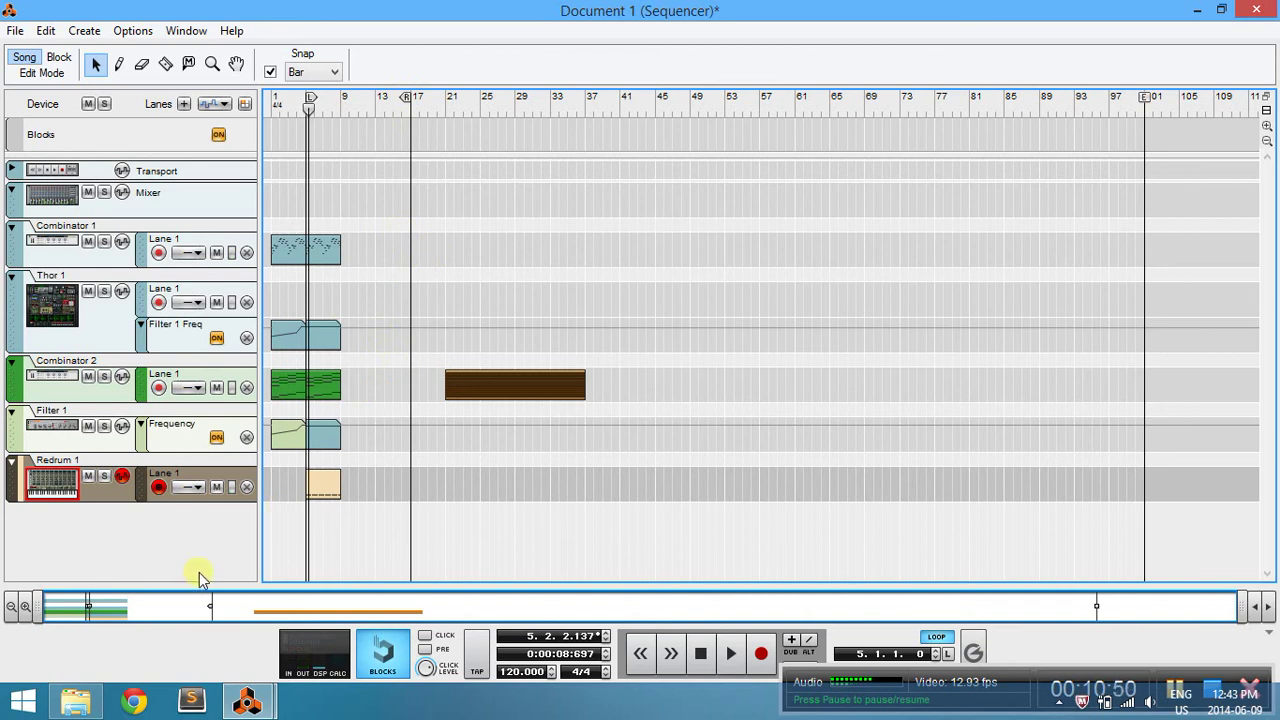
Add a new empty Combinator below the Redrum in the rack.
key("F6")
scroll(394, 546, "down", 3)
right_click(394, 546)
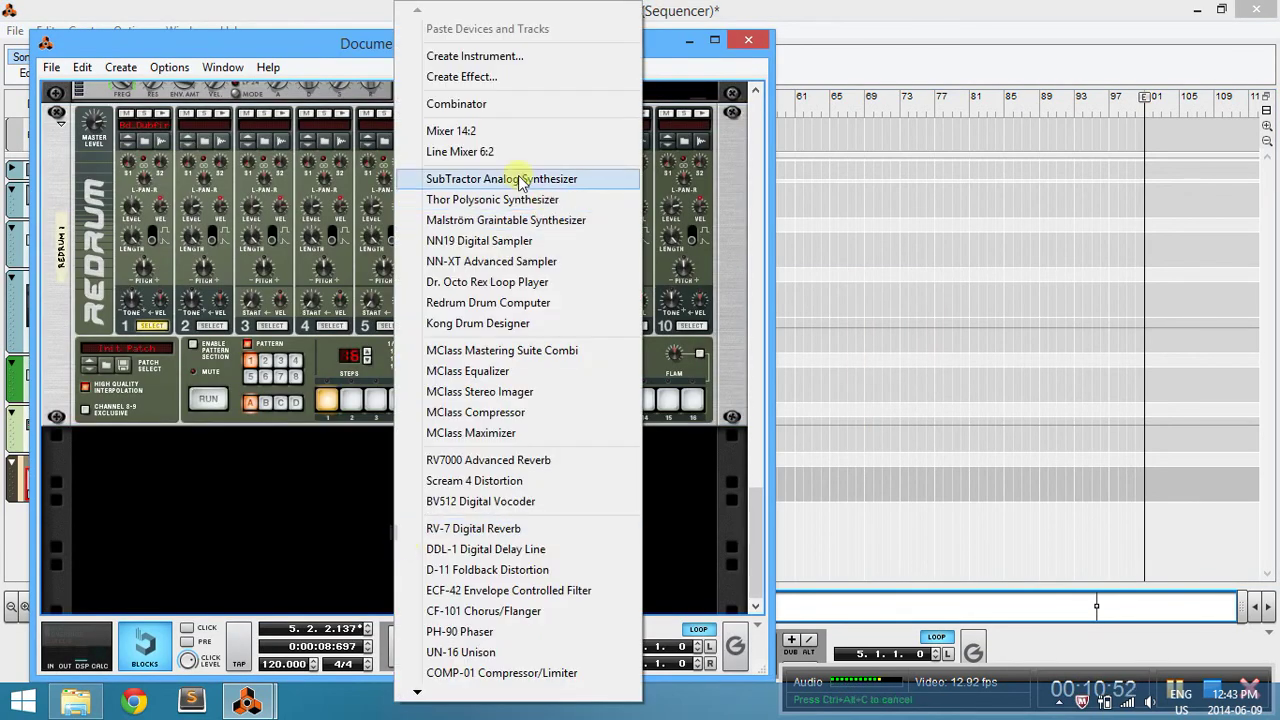
left_click(470, 104)
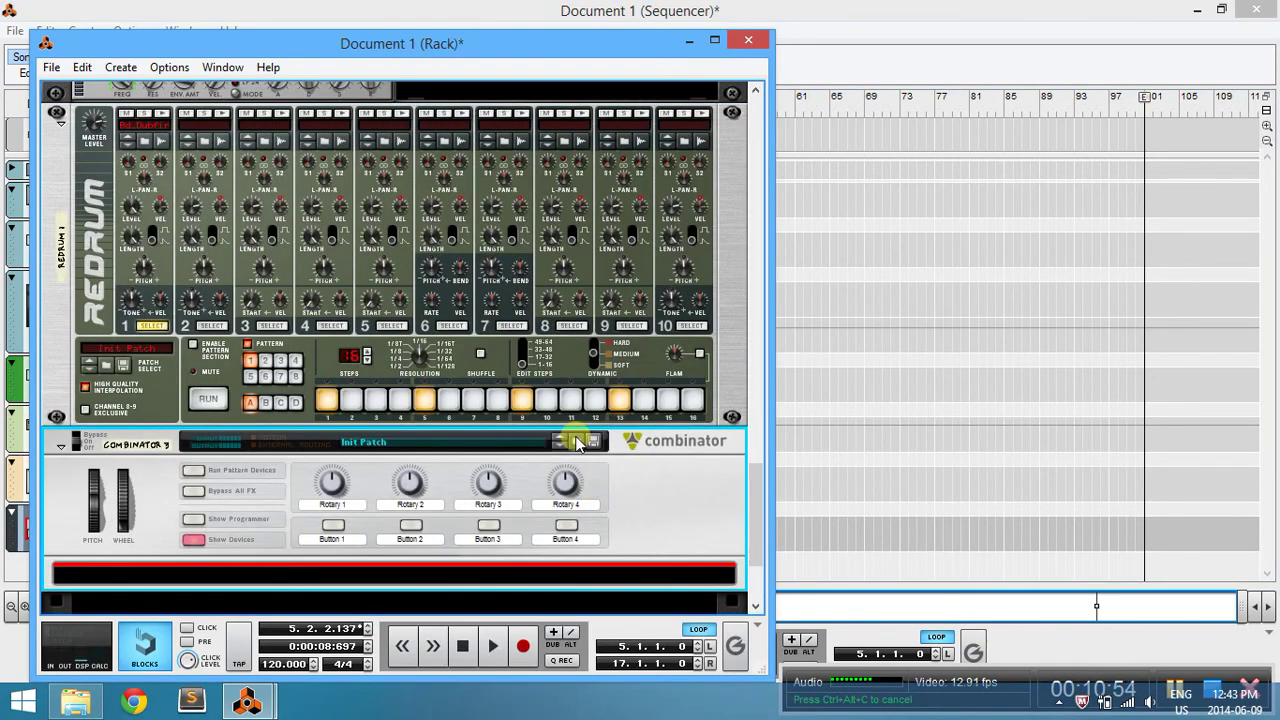
Add an RPG-8 arpeggiator with its own track beneath the empty Combinator 3.
left_click(590, 441)
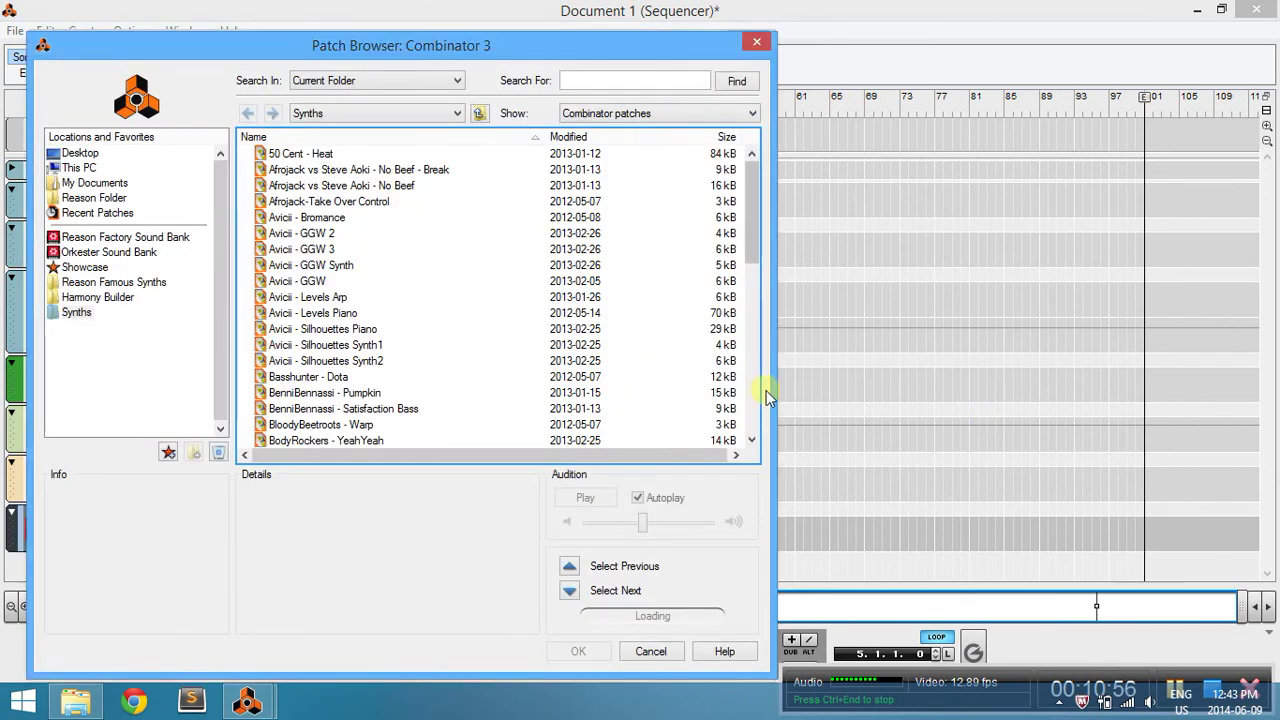
left_click(650, 652)
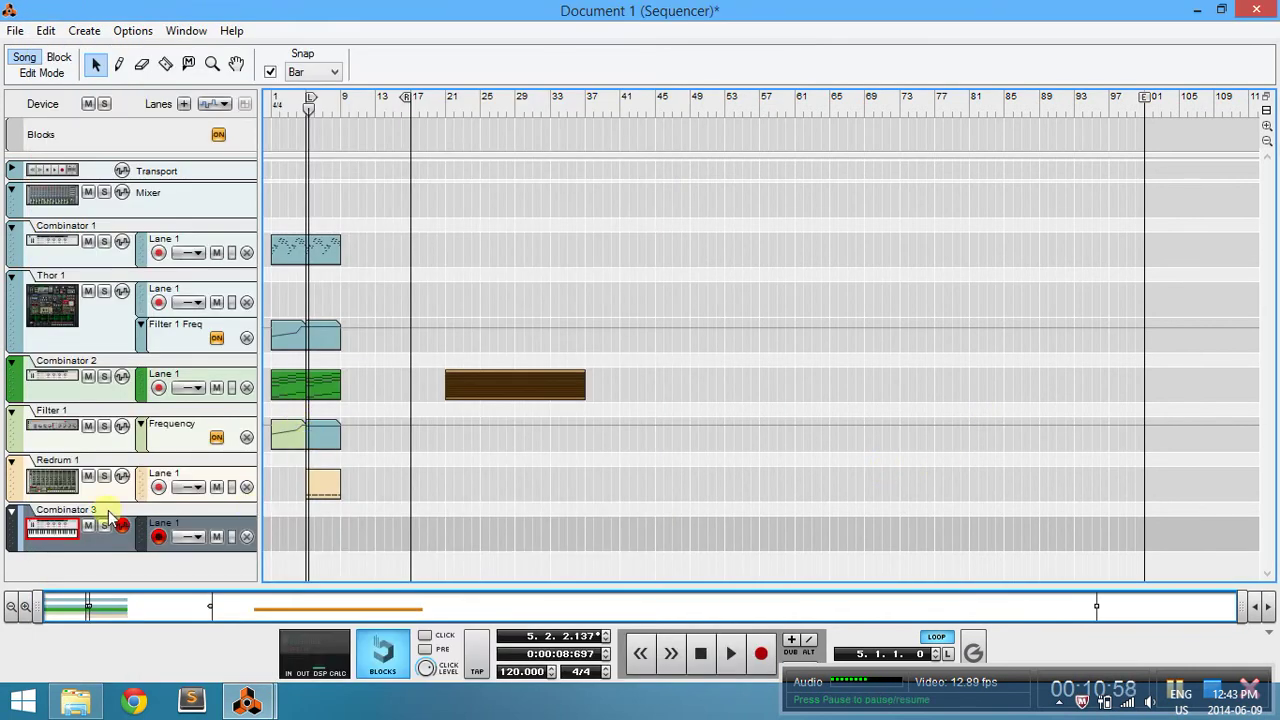
key("alt+Tab")
right_click(58, 592)
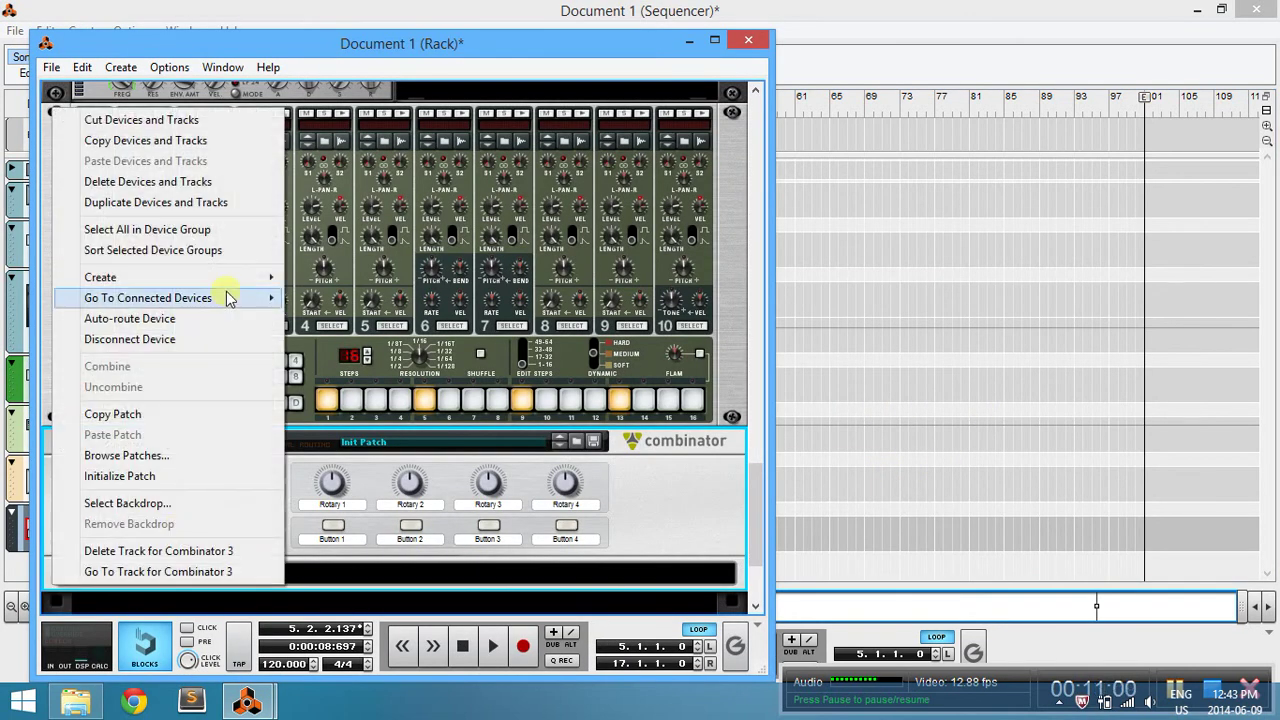
mouse_move(235, 277)
mouse_move(365, 710)
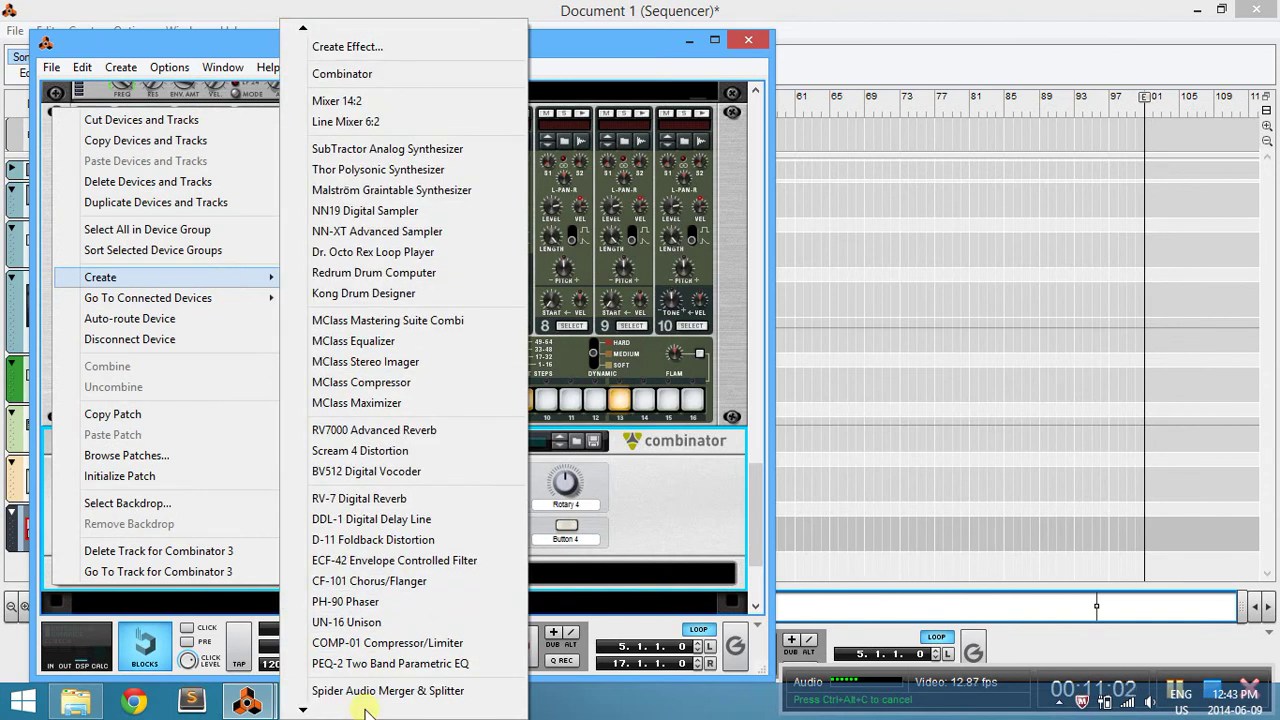
left_click(400, 663)
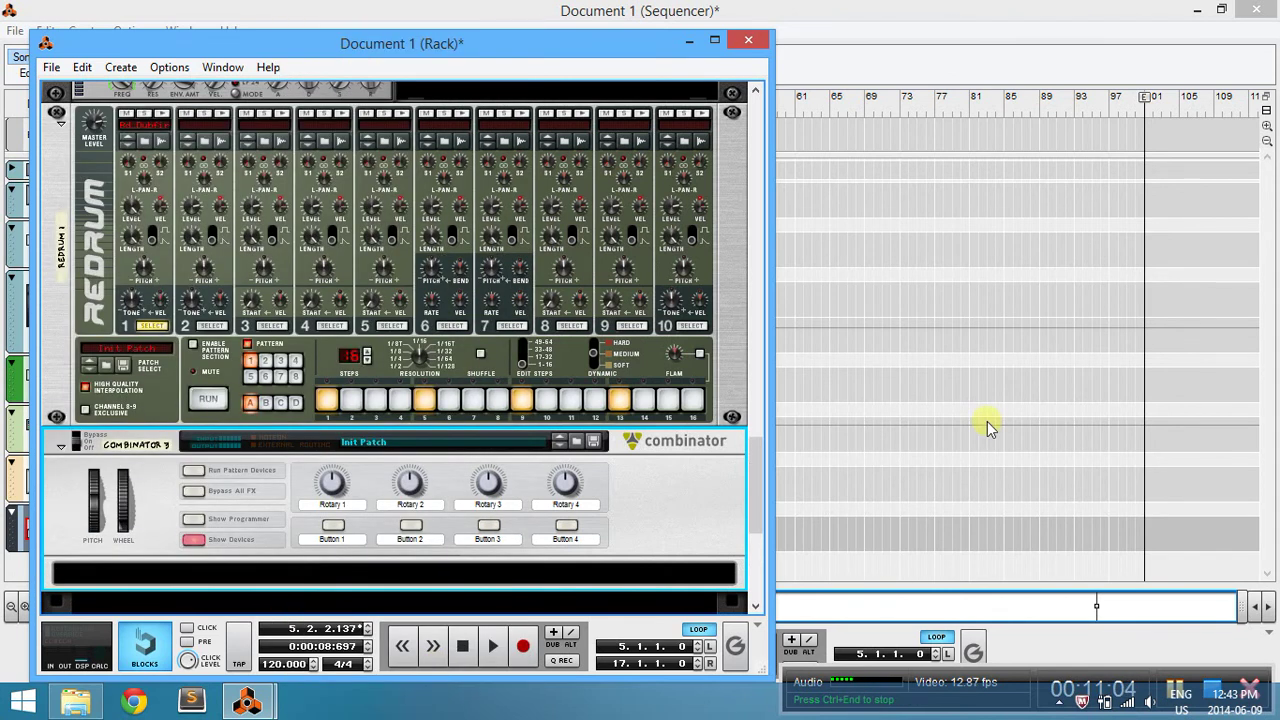
left_click(918, 437)
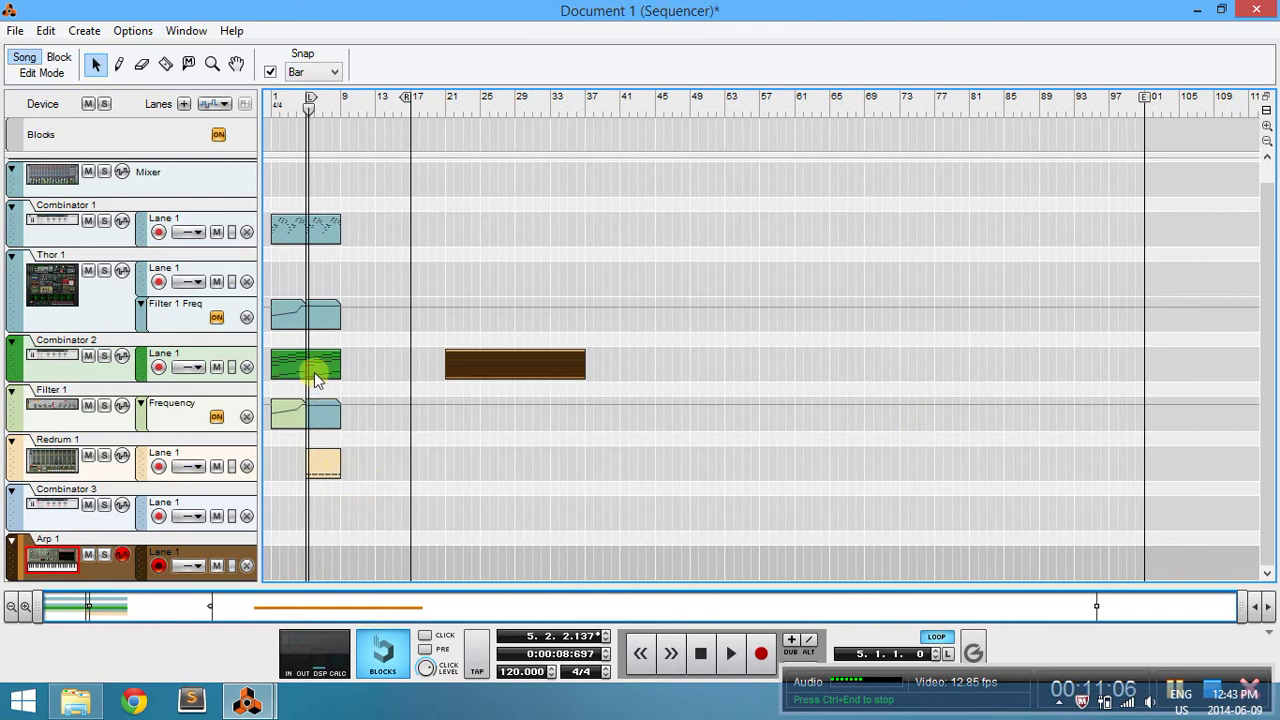
Copy Combinator 2's green clip to the Arp 1 track at bar 9 and duplicate the other tracks' clips over bars 9 to 12.
left_click_drag(322, 365, 352, 564)
left_click_drag(348, 480, 353, 237)
left_click(446, 275)
Load the Avicii - Levels Arp patch into Combinator 3 and return to the sequencer.
key("alt+Tab")
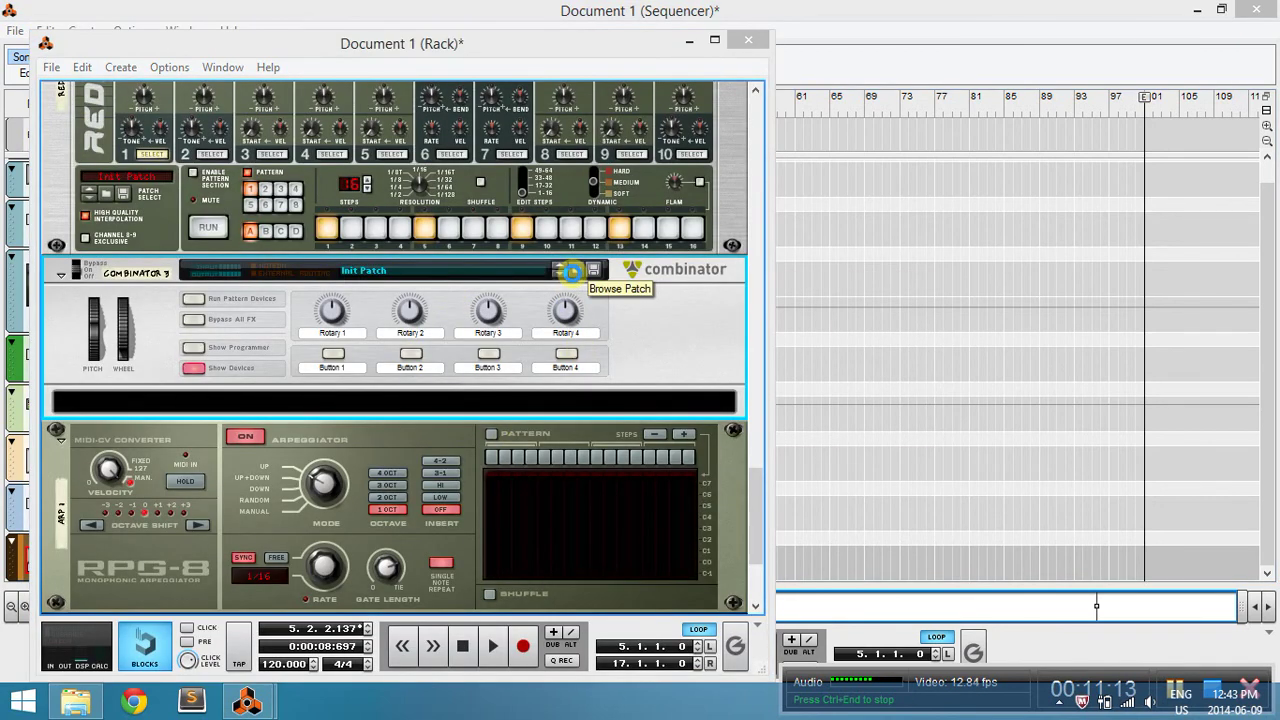
left_click(575, 276)
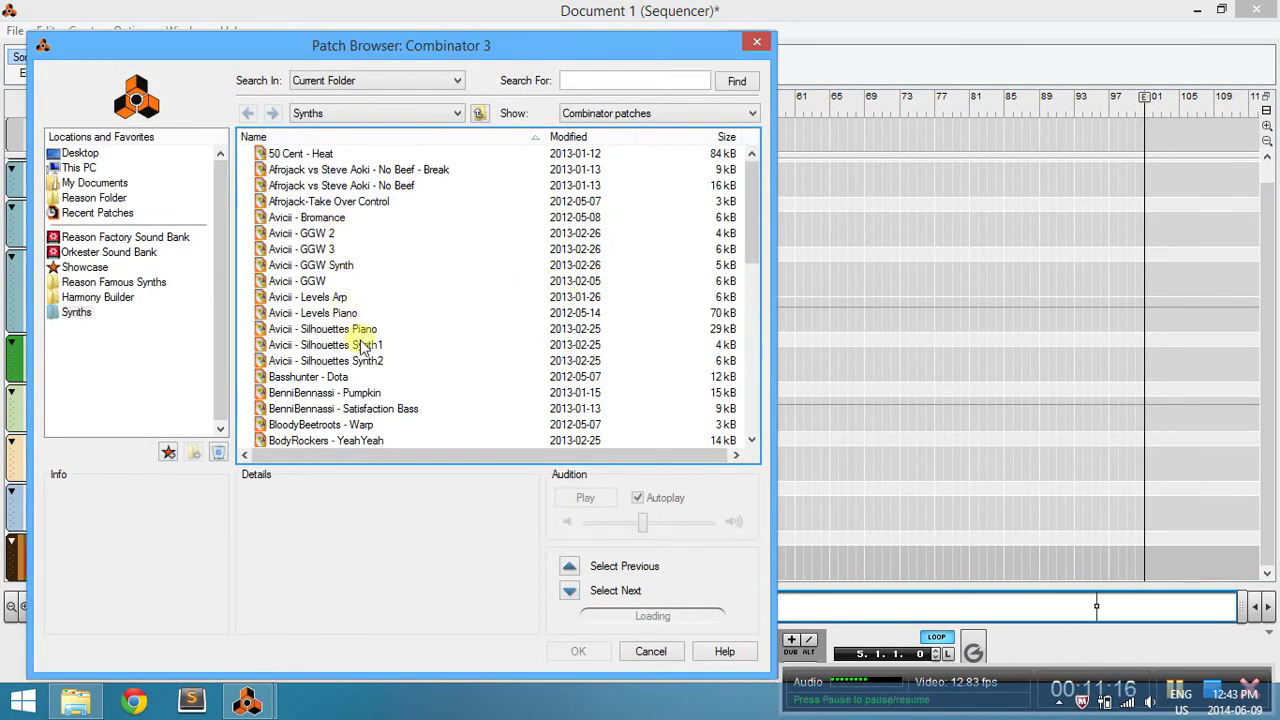
double_click(341, 297)
left_click(1015, 334)
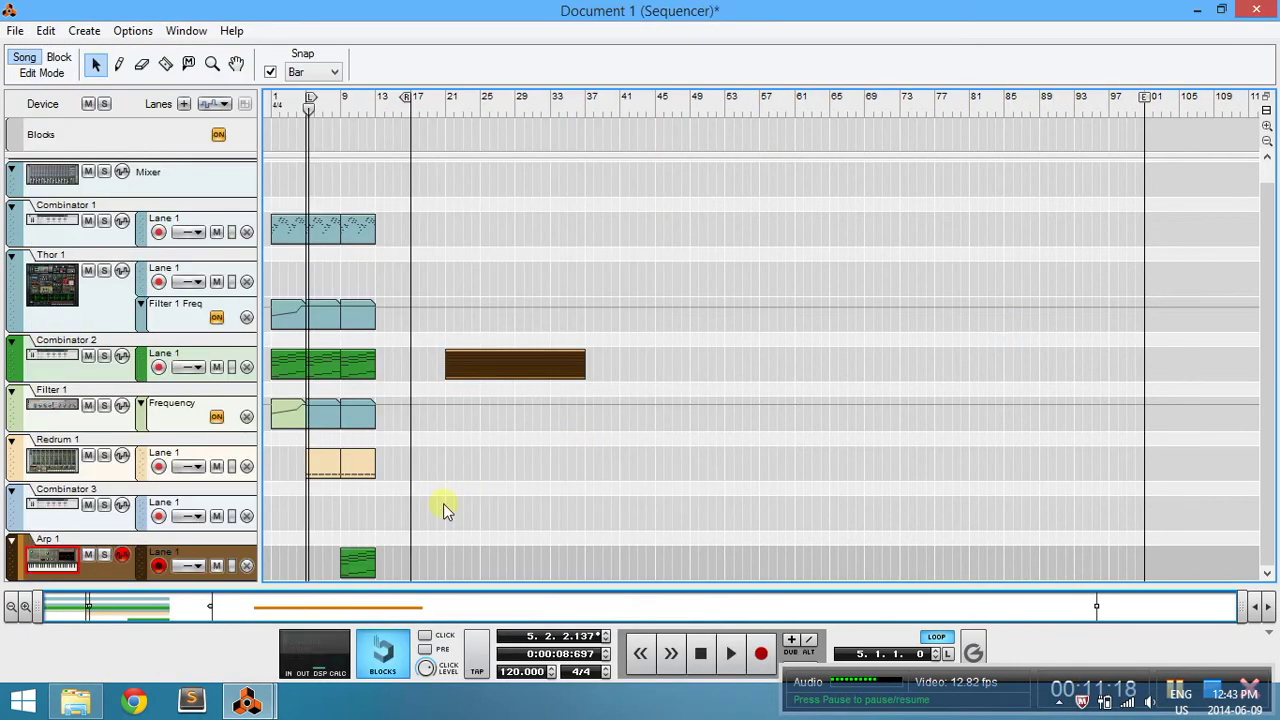
Loop from bar 9 to bar 13, play the Arp 1 track soloed, and replay the unsoloed mix from bar 5.
left_click(345, 110)
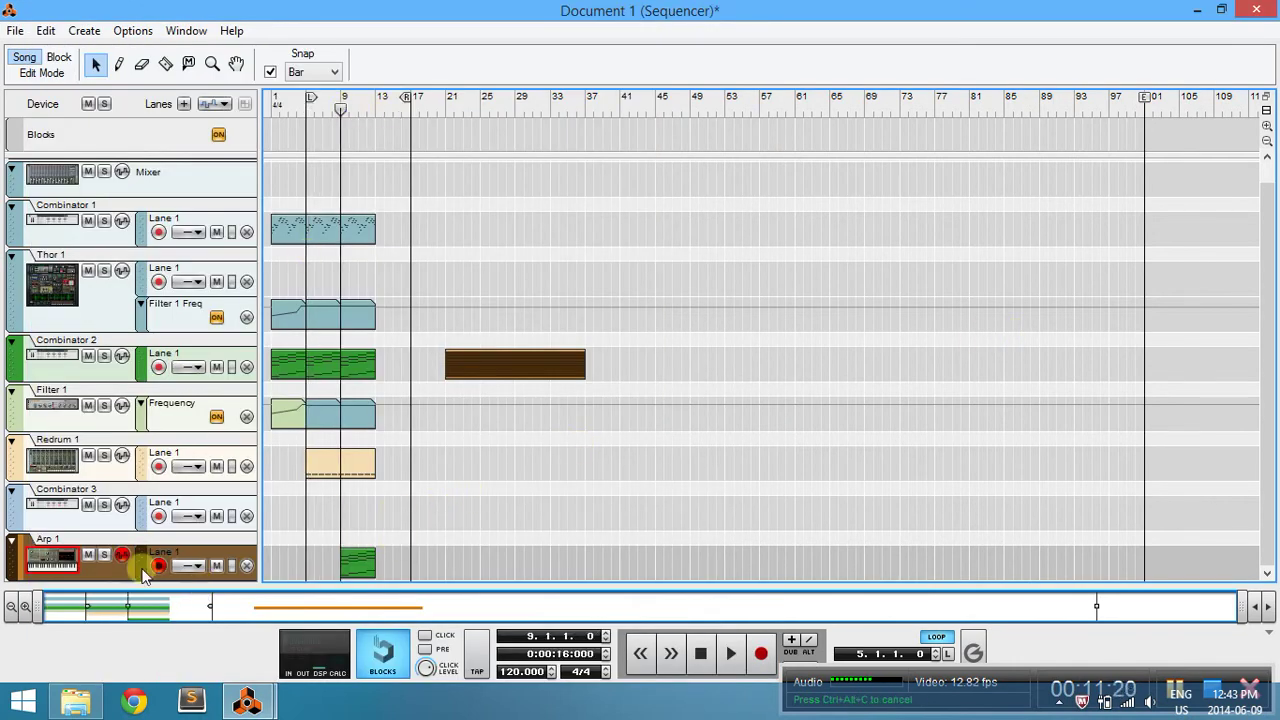
left_click(103, 555)
key("space")
left_click(343, 100, "ctrl")
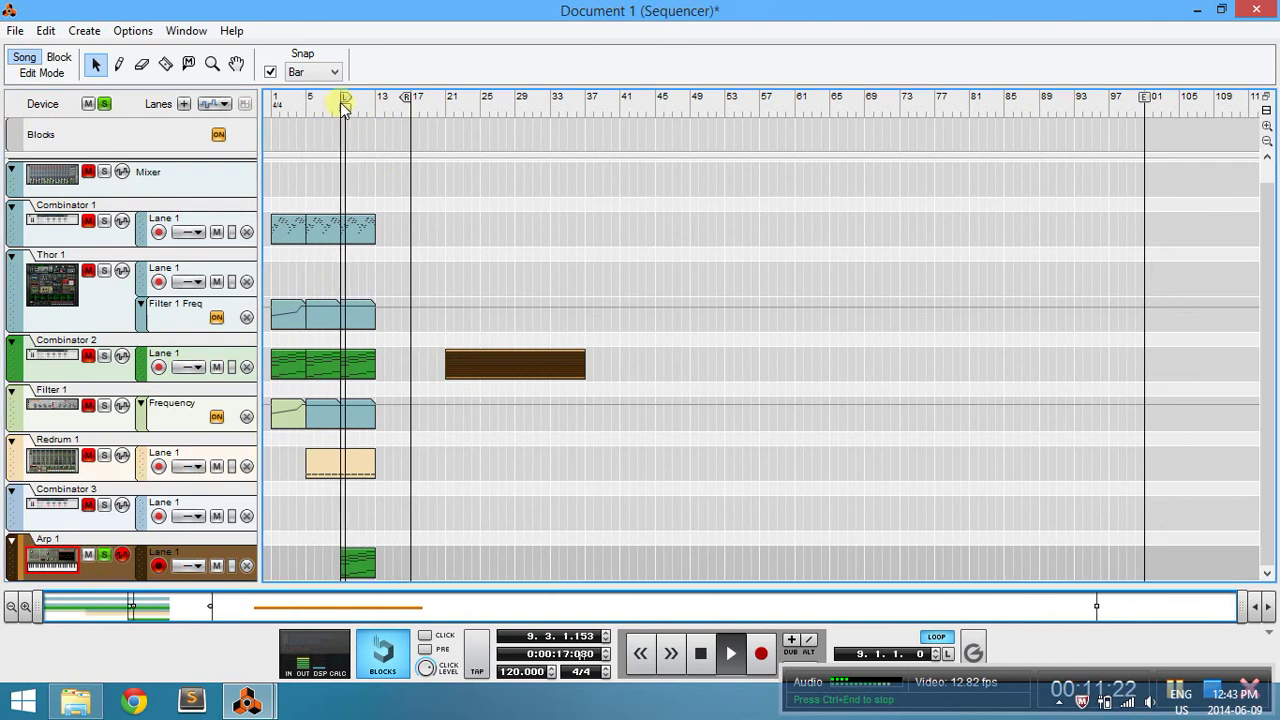
left_click(368, 100, "alt")
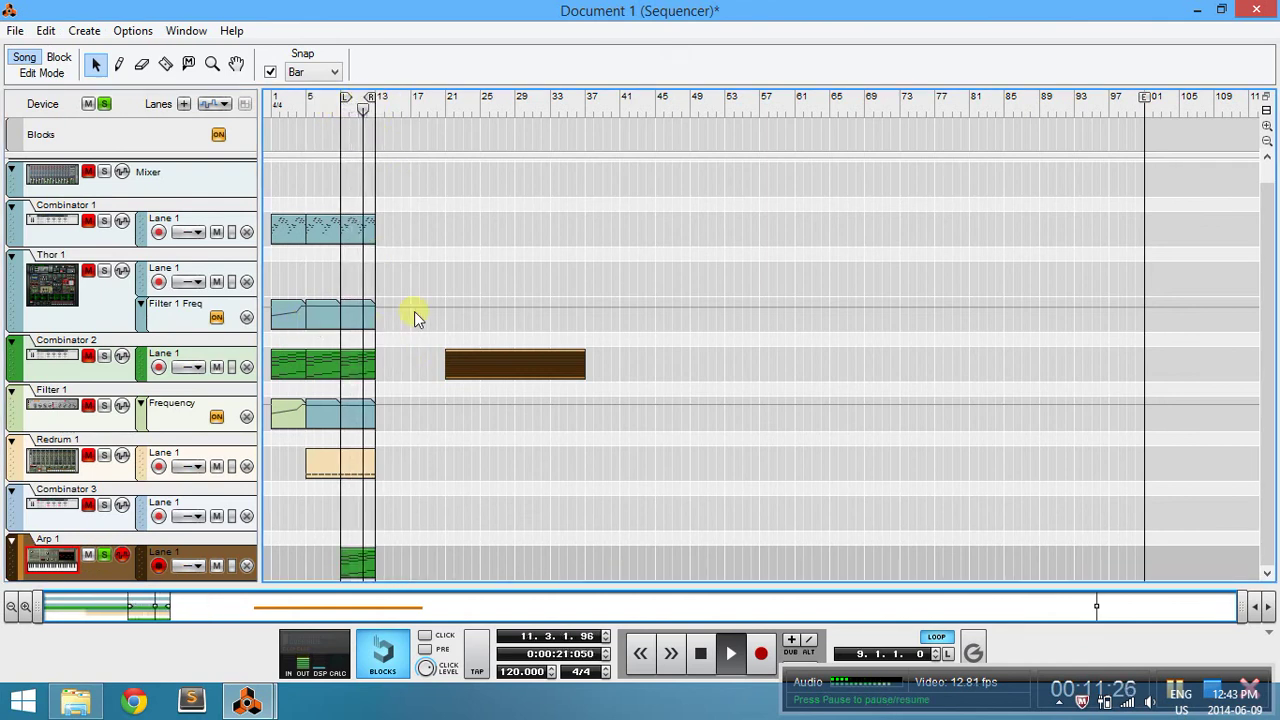
left_click(106, 104)
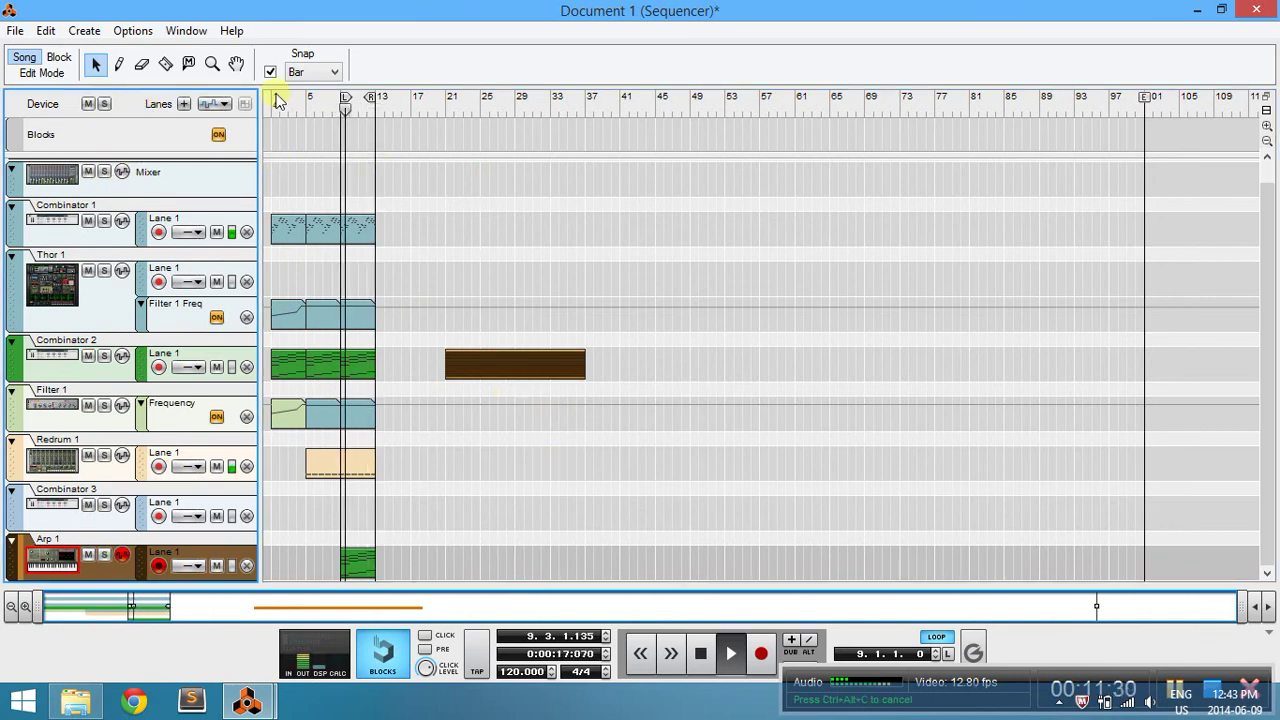
left_click(314, 104)
Set the RPG-8 arpeggiator's range to 2 octaves during playback and return to the sequencer.
key("F6")
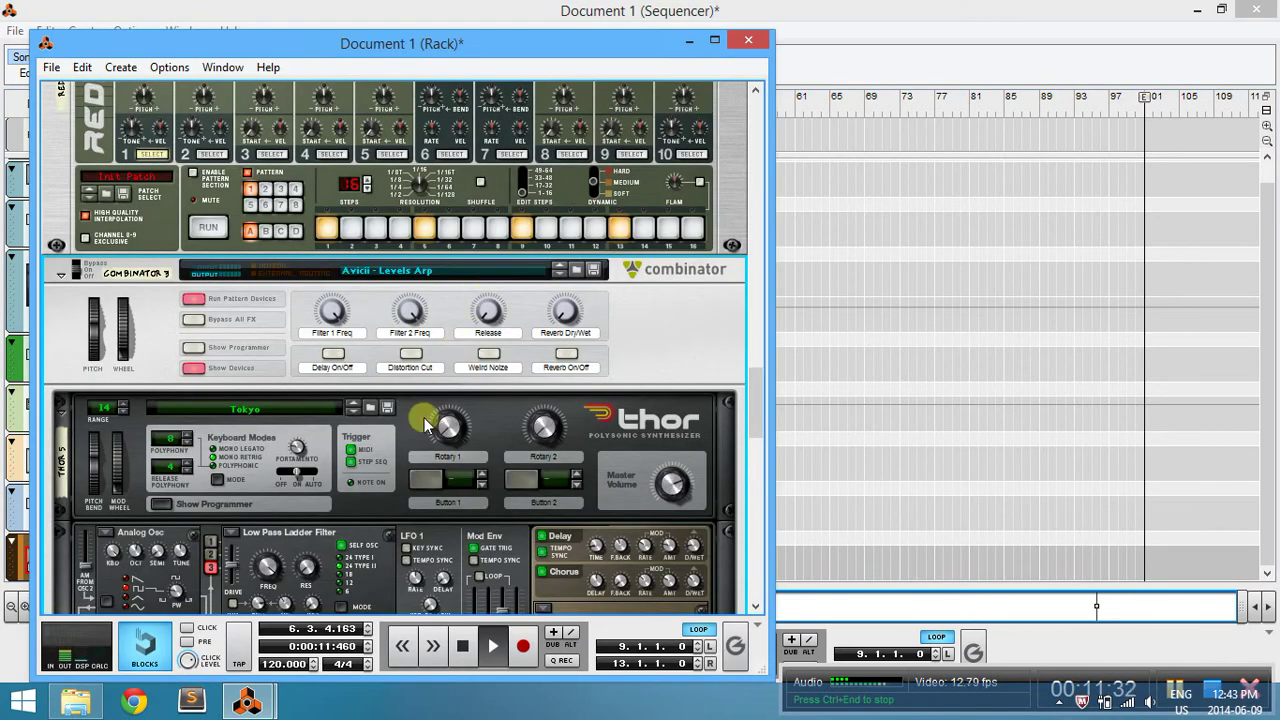
scroll(425, 424, "down", 15)
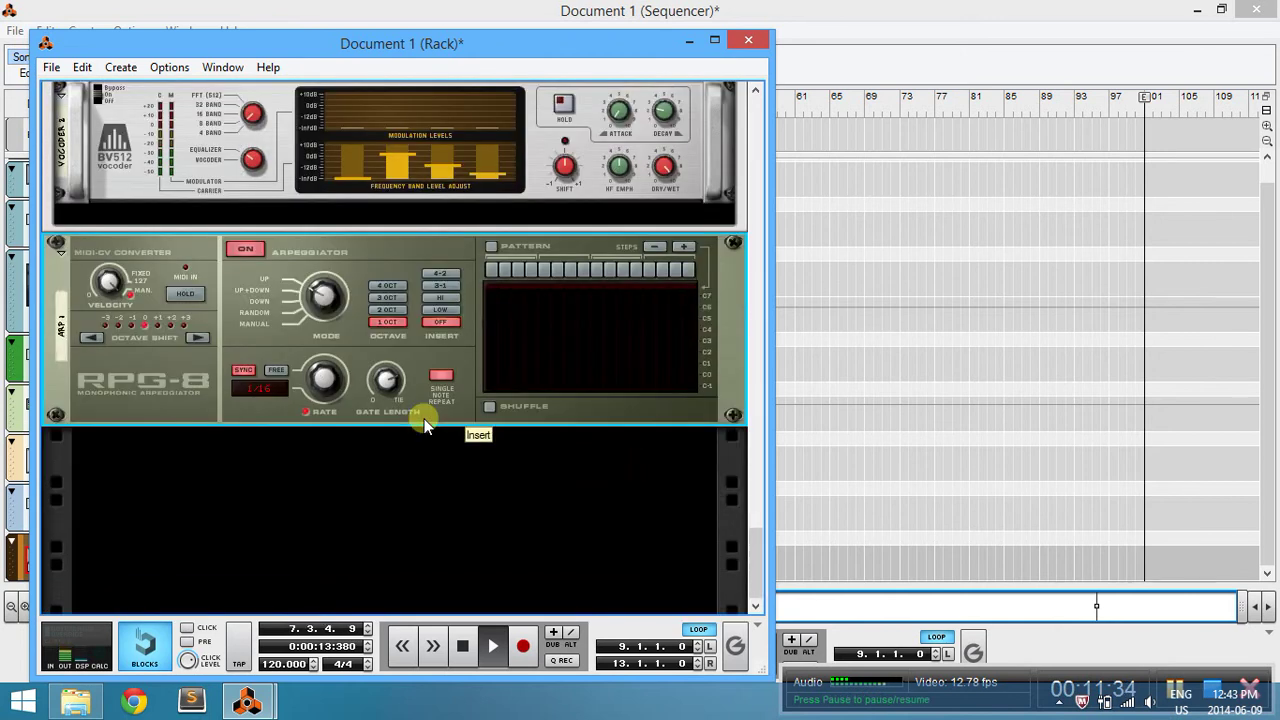
left_click(403, 312)
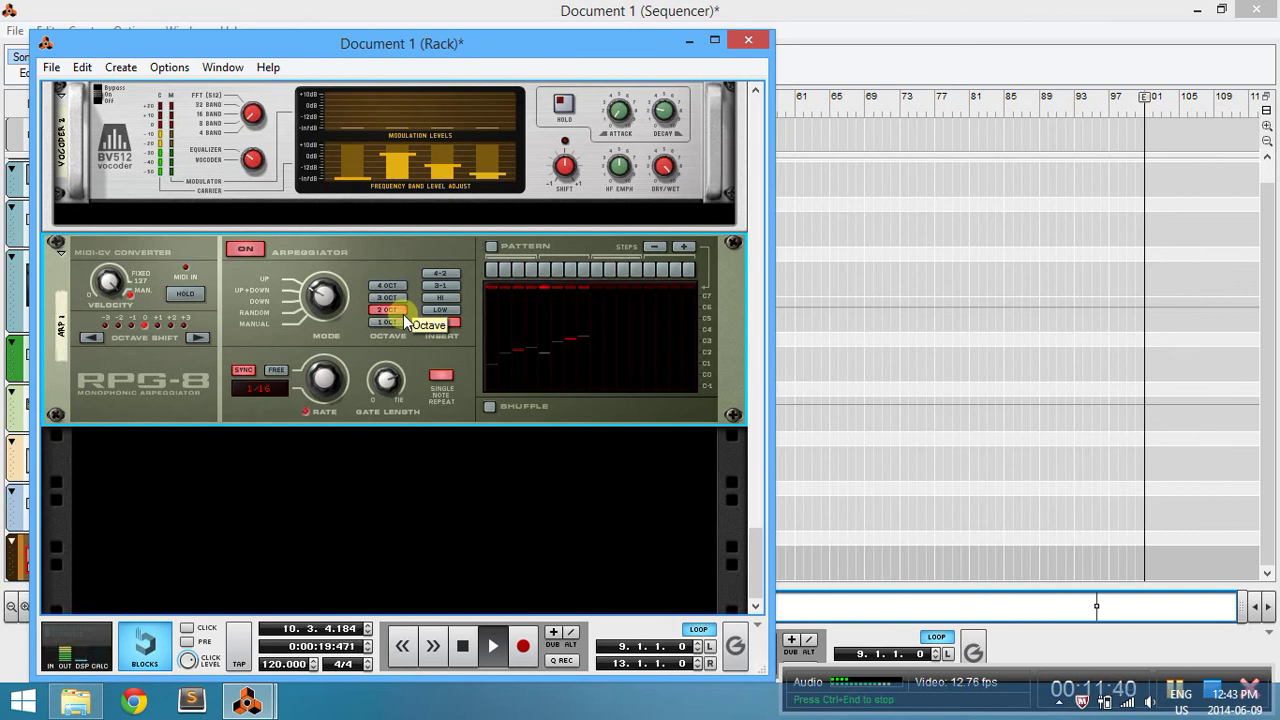
left_click(823, 354)
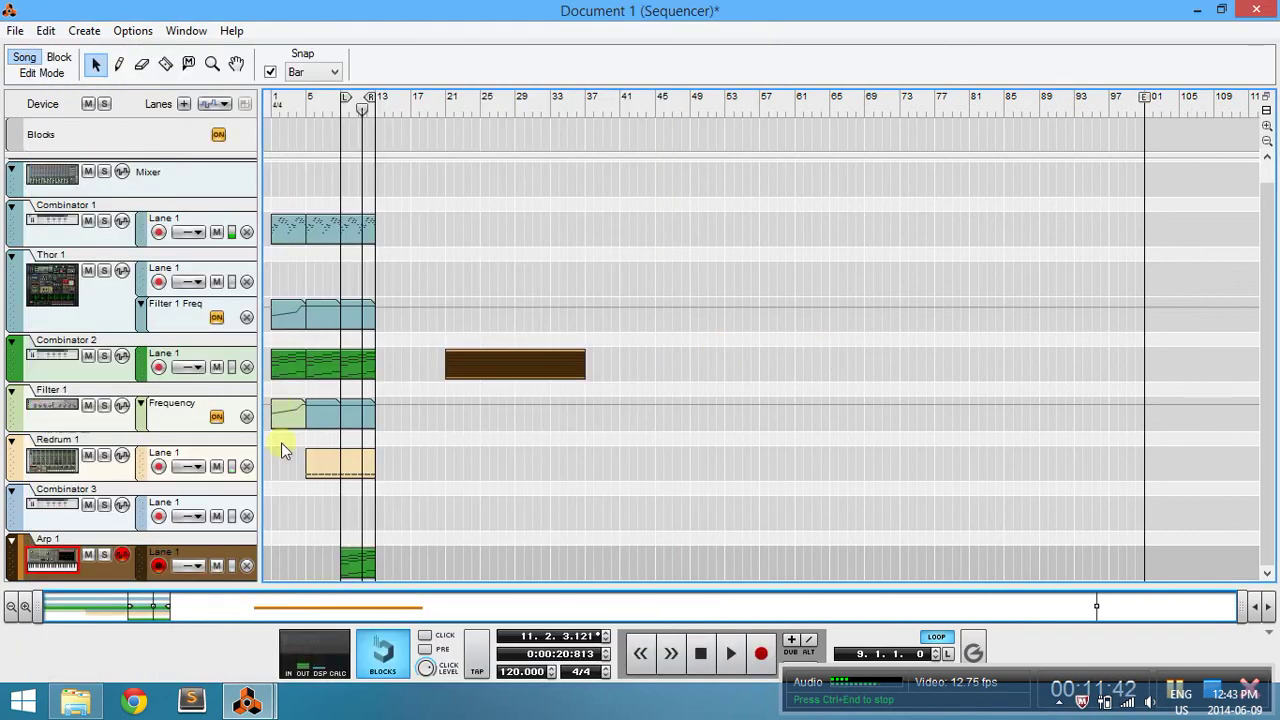
Transpose all notes in the Arp 1 clip up two octaves, so the lowest first-bar note sits on A2.
double_click(352, 563)
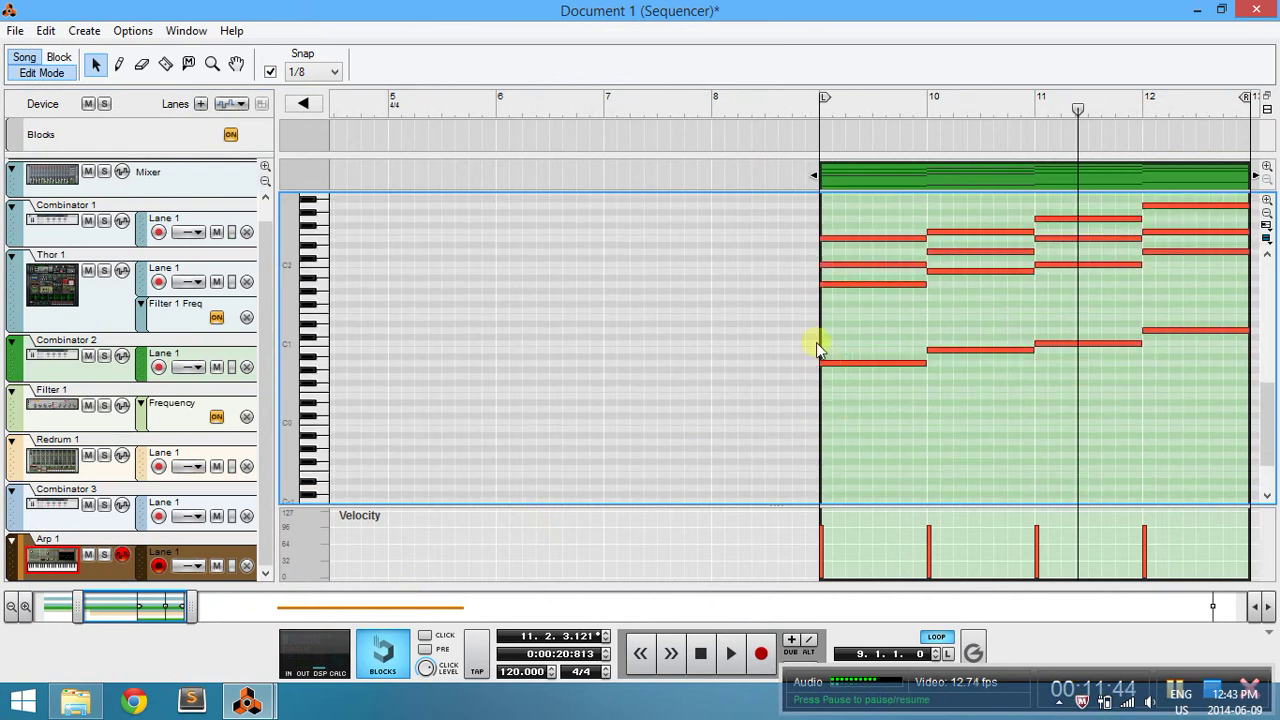
key("ctrl+a")
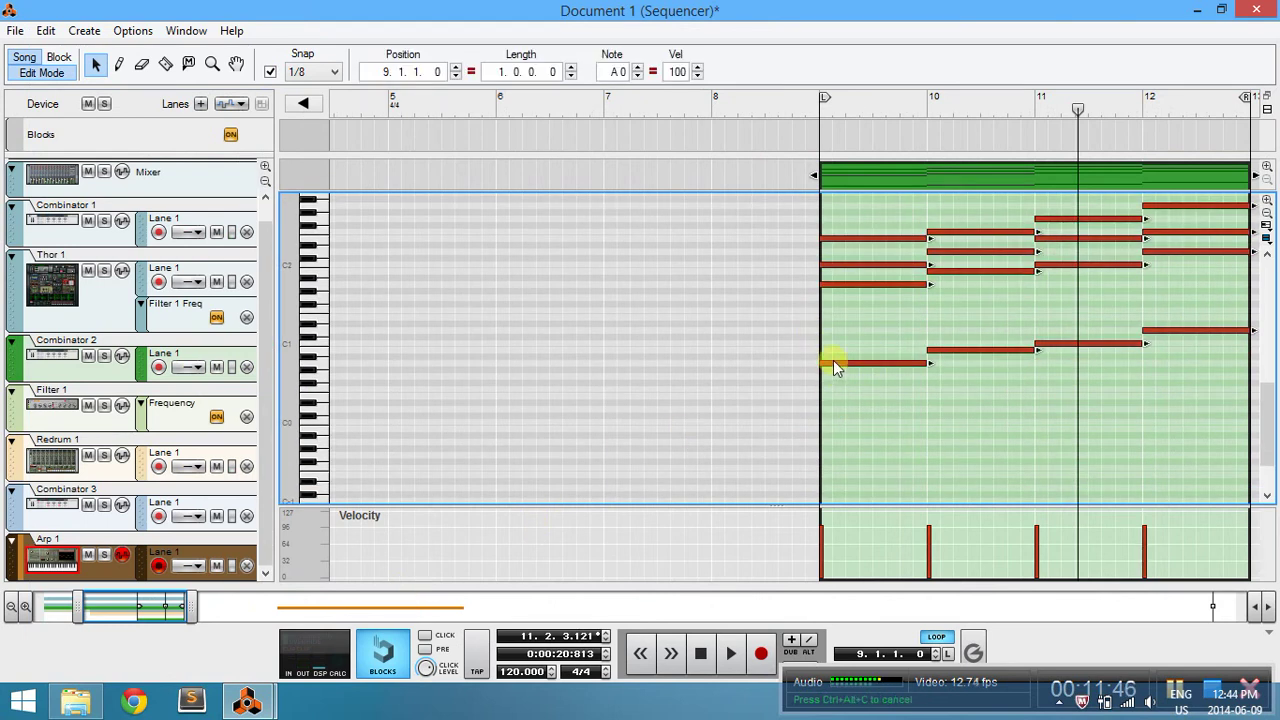
left_click_drag(834, 362, 835, 289)
scroll(843, 364, "up", 3)
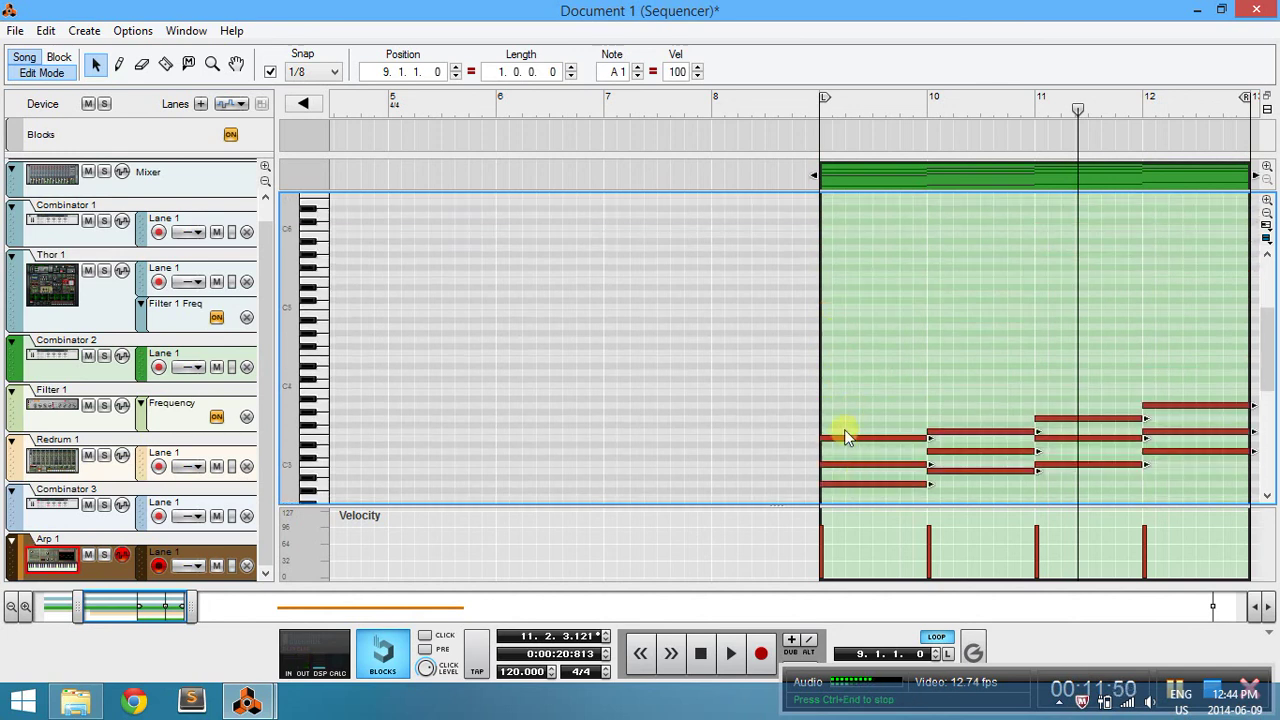
scroll(846, 440, "down", 3)
left_click_drag(849, 378, 847, 300)
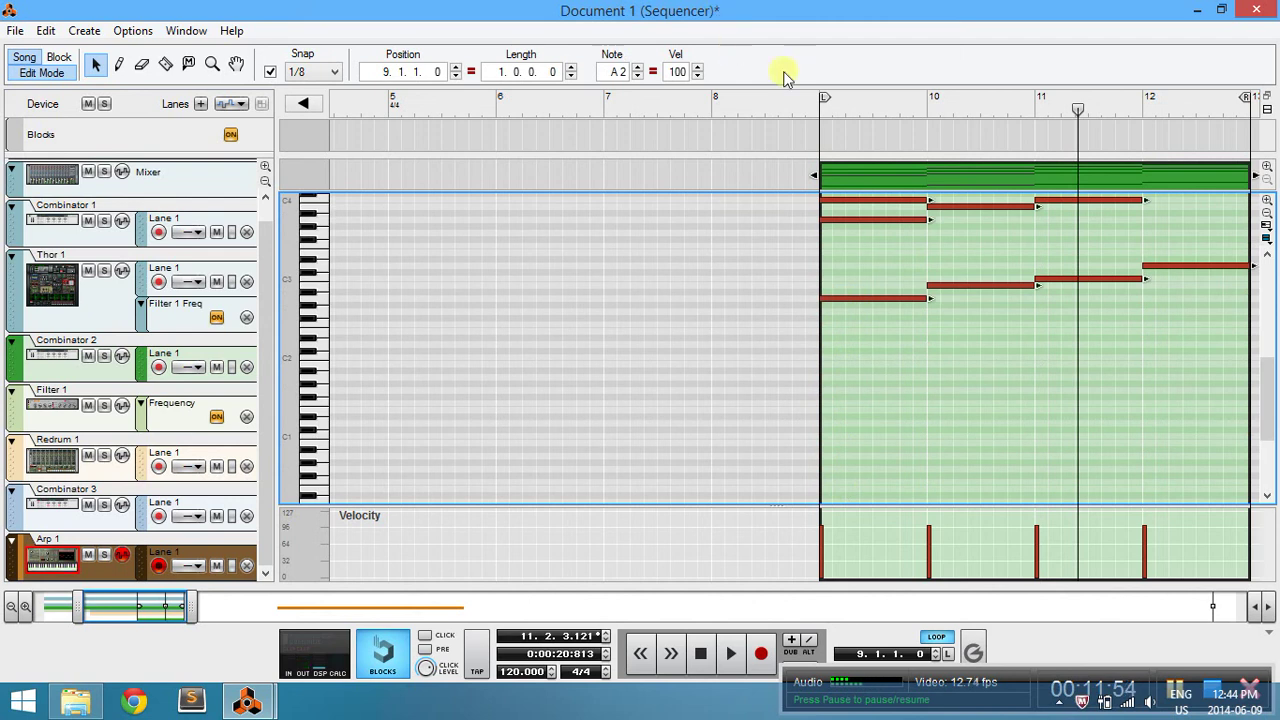
Play the loop from bar 9, set the arpeggiator's range to 1 octave, and return the sequencer to the song arrangement.
left_click(820, 106)
key("space")
key("F6")
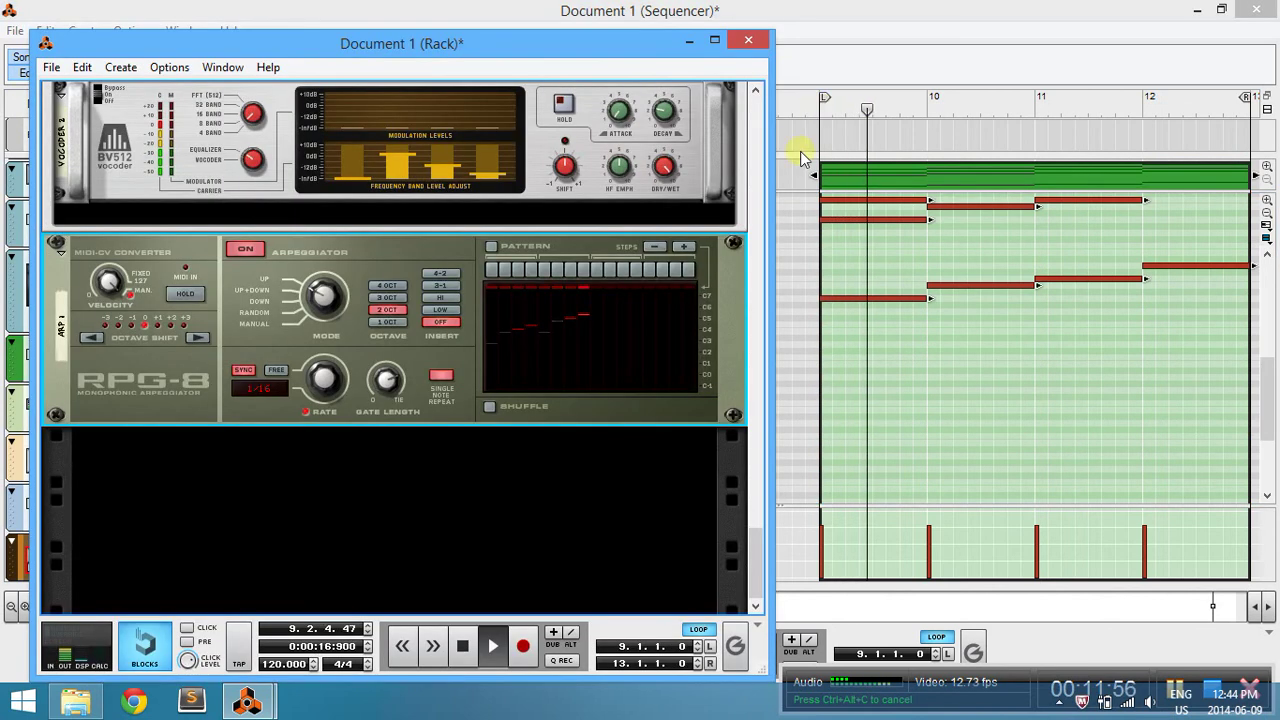
key("alt+Tab")
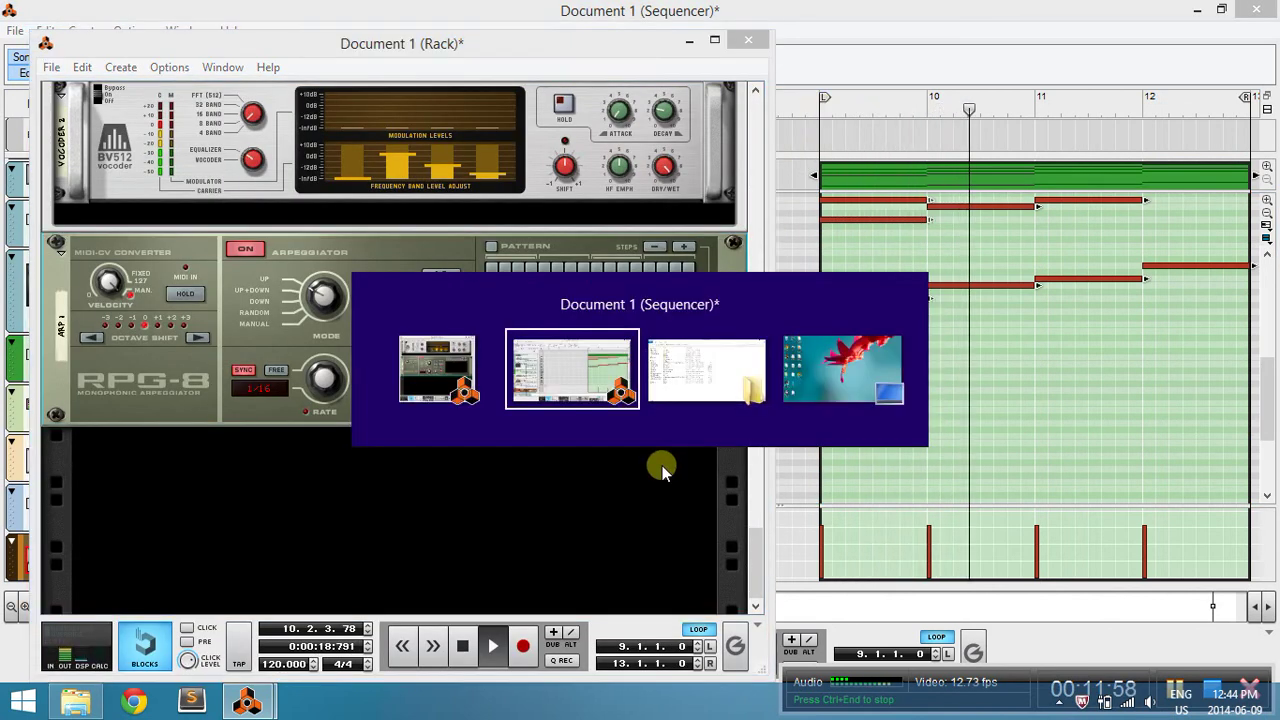
left_click(26, 58)
key("alt+Tab")
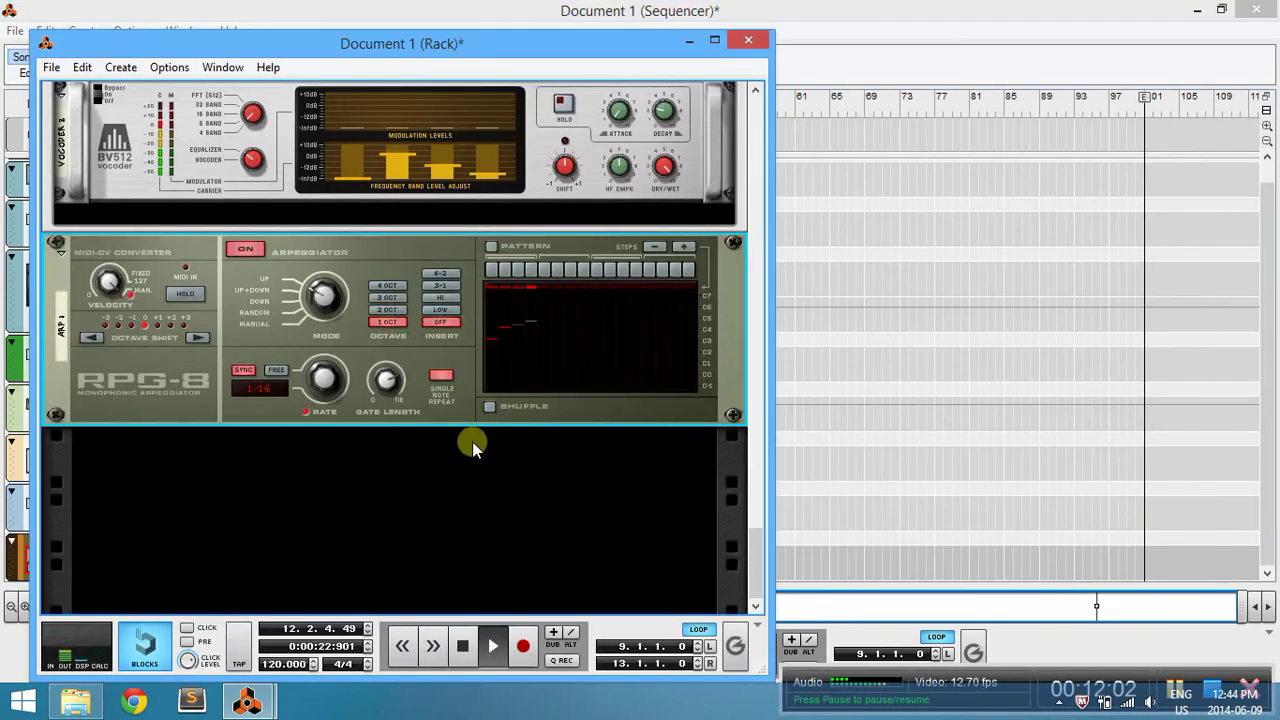
Raise Combinator 3's level on mixer channel 4 to 112.
left_click_drag(755, 563, 756, 150)
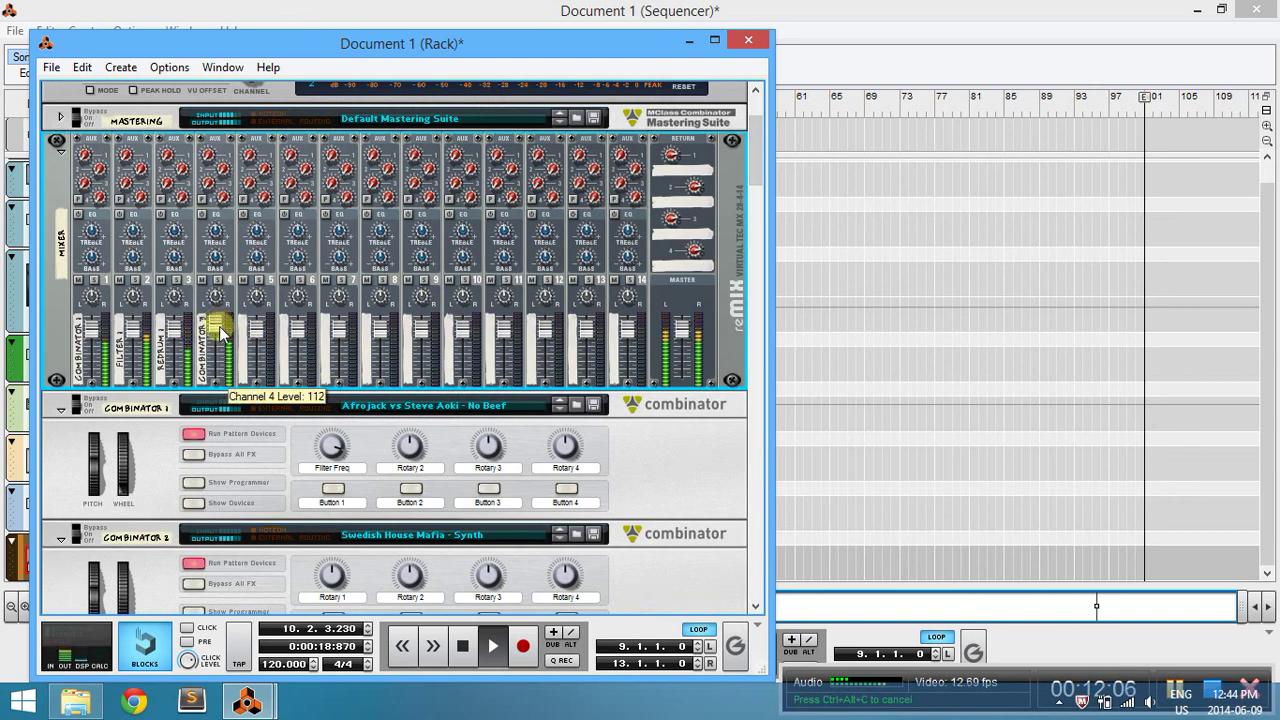
scroll(222, 334, "down", 10)
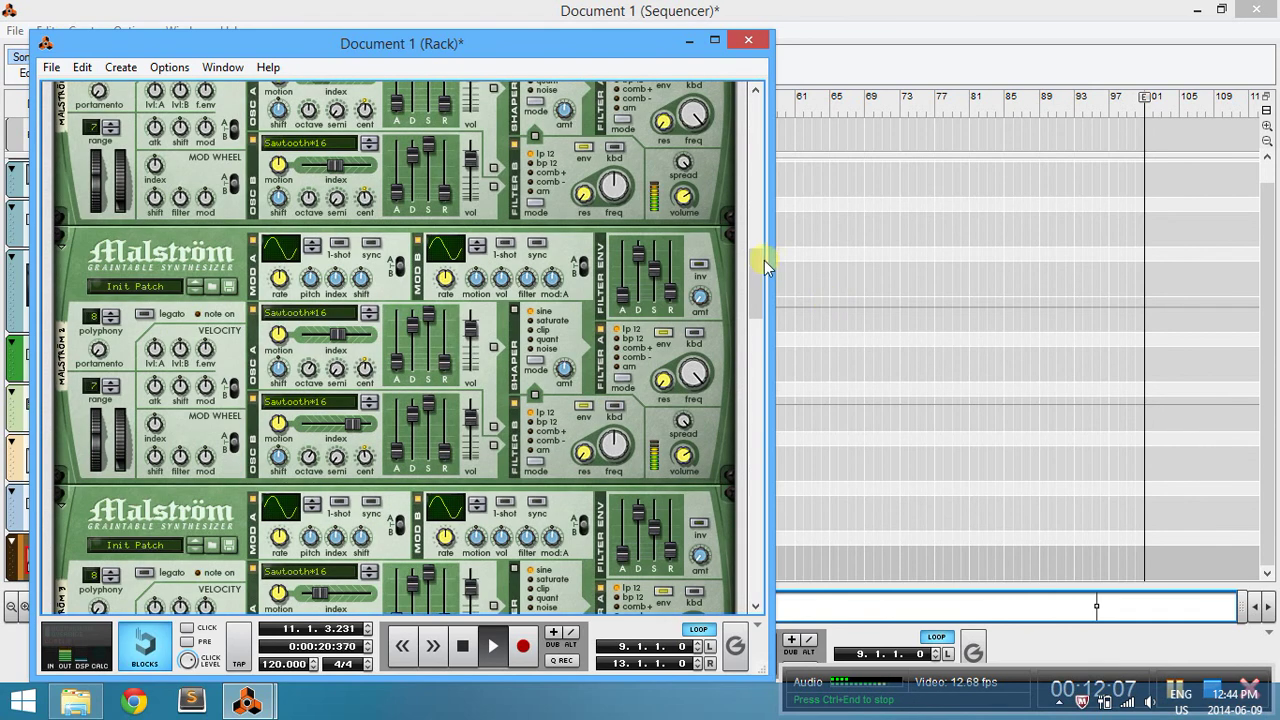
left_click_drag(760, 262, 753, 525)
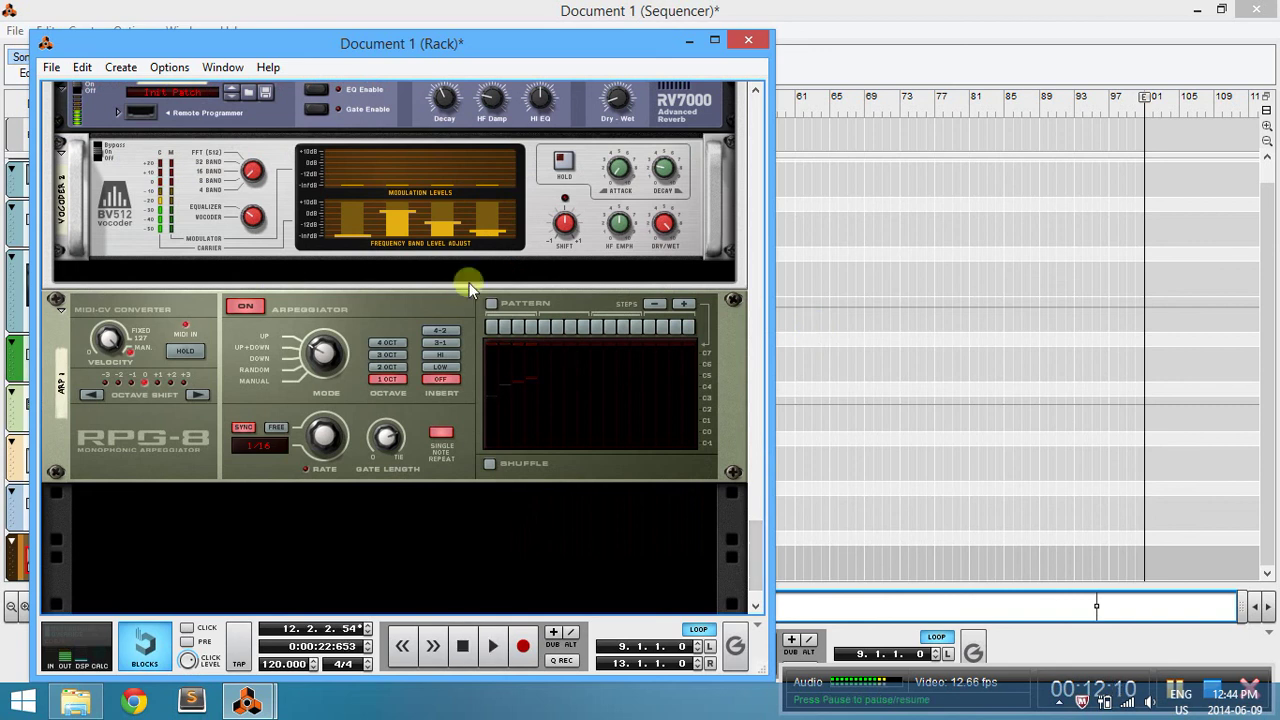
left_click(1020, 452)
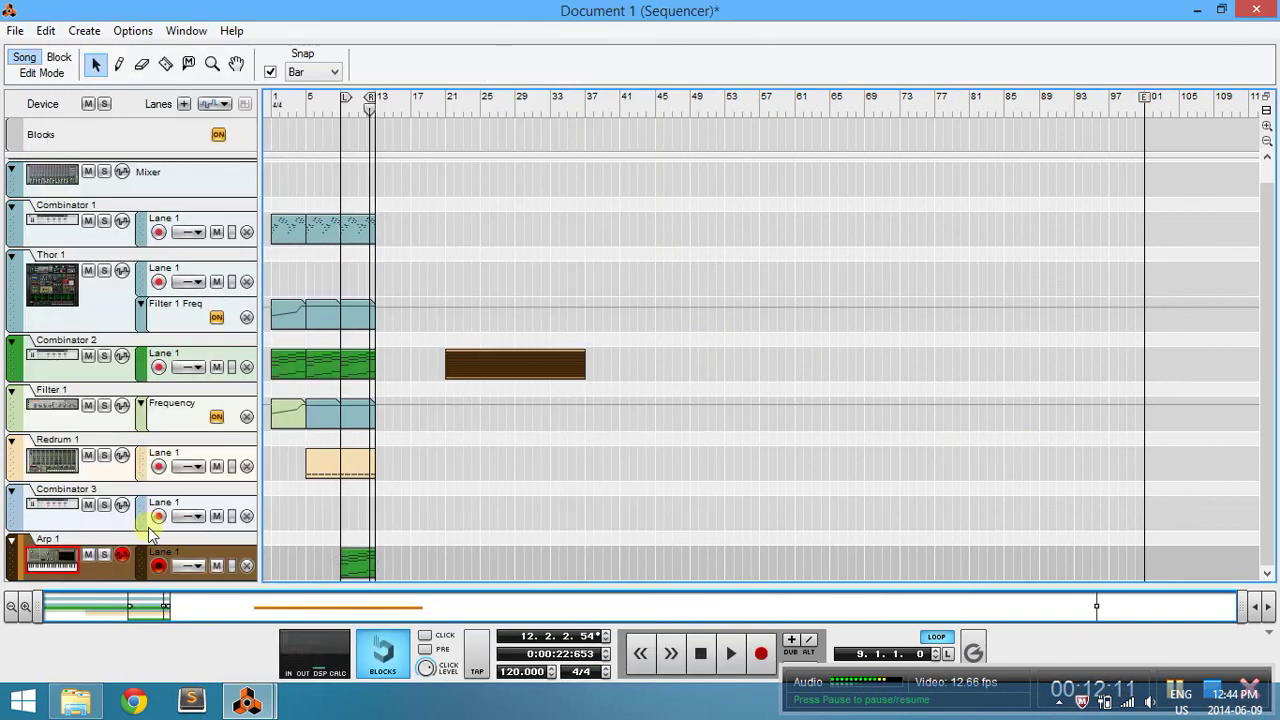
Set the RPG-8 arpeggiator's mode to Down while playing Arp 1 soloed, and clear the solo.
left_click(105, 556)
key("space")
key("alt+Tab")
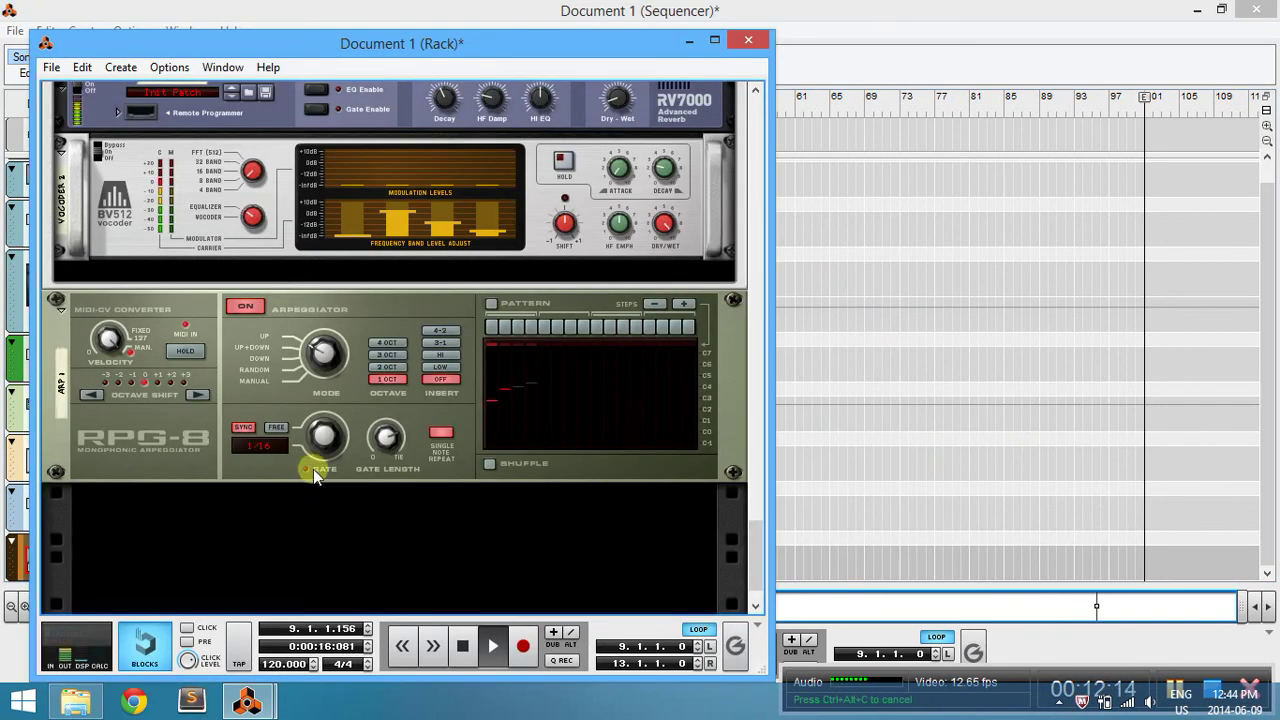
left_click(324, 389)
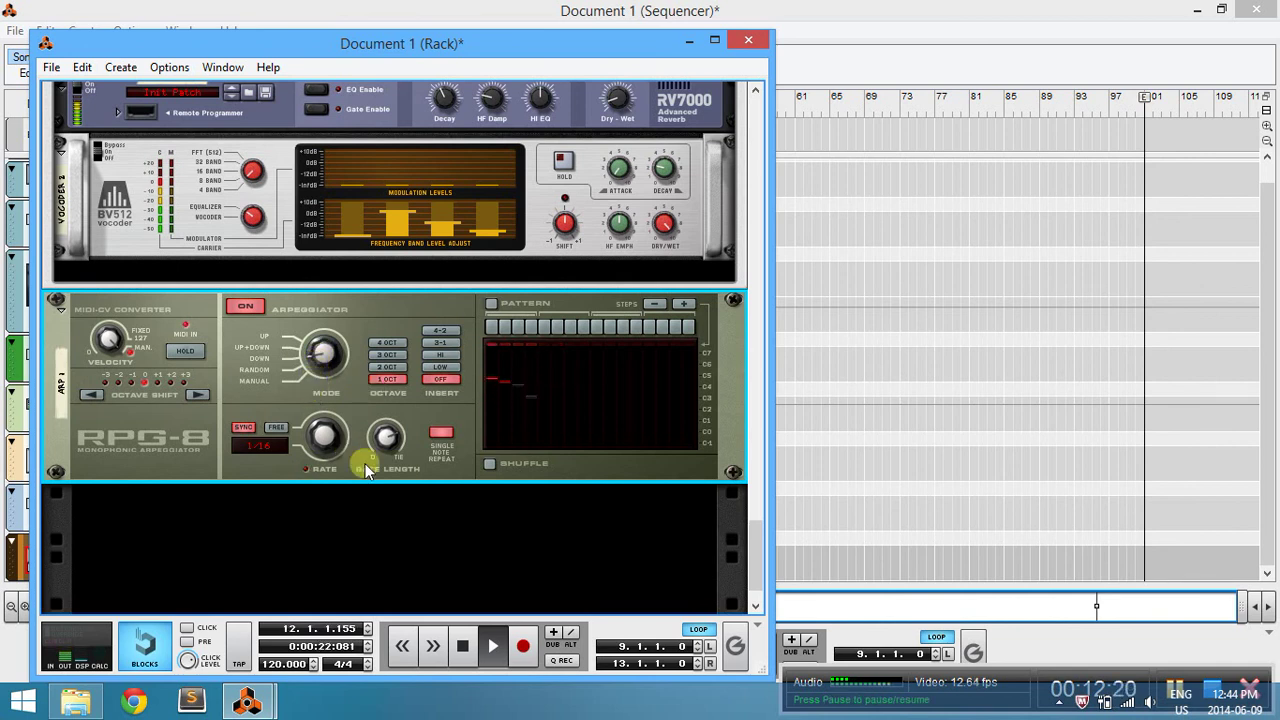
left_click(1002, 432)
left_click(105, 555)
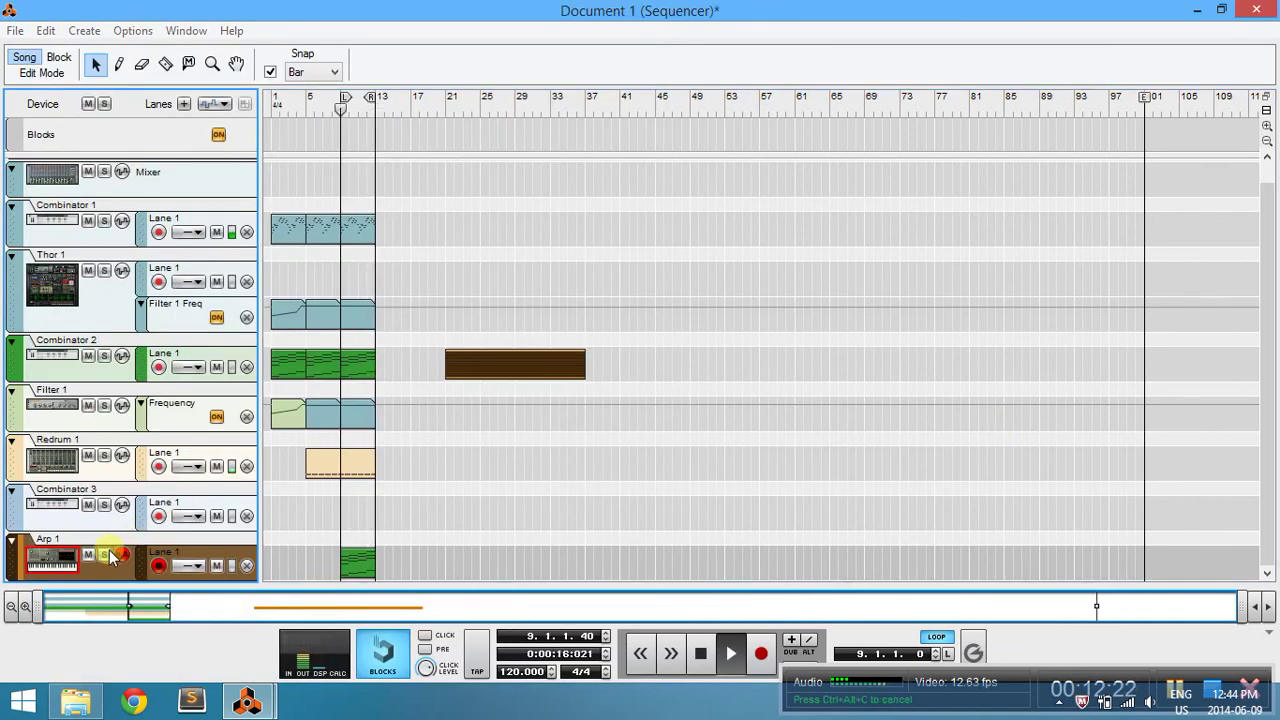
Switch to the rack and open the patch browser for Combinator 3.
key("alt+Tab")
scroll(528, 430, "up", 15)
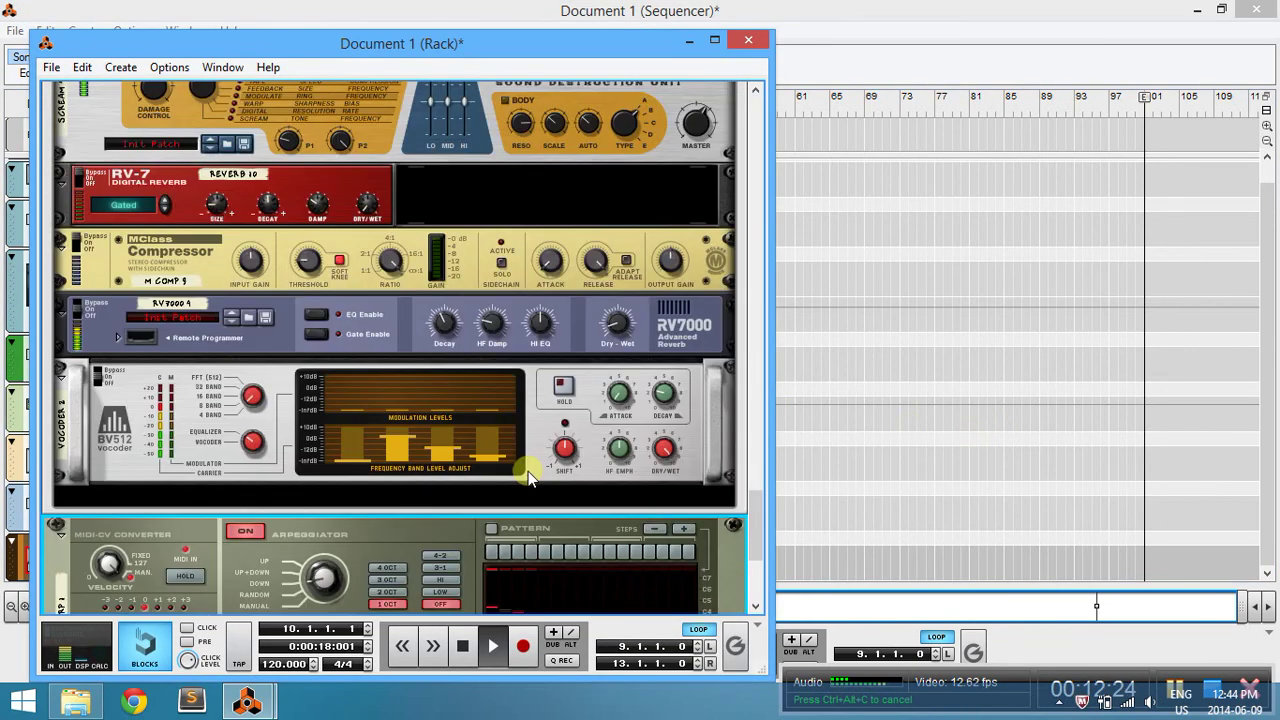
scroll(531, 487, "up", 5)
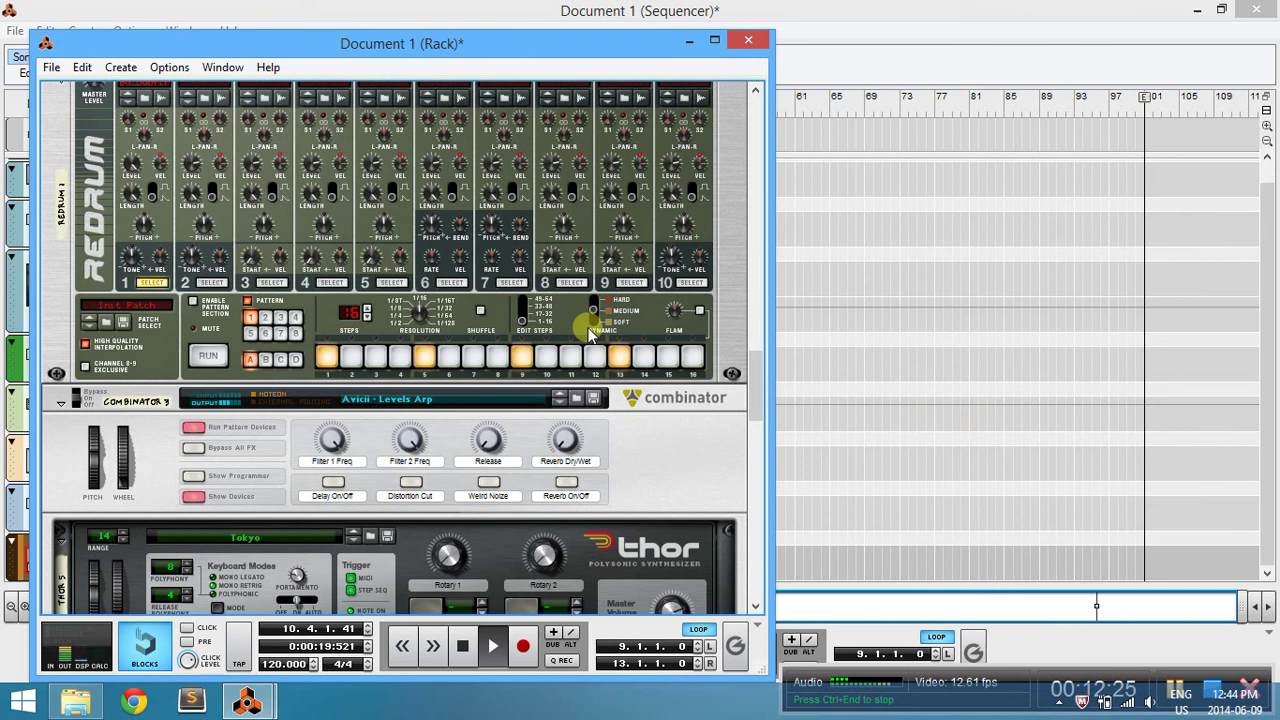
left_click(576, 399)
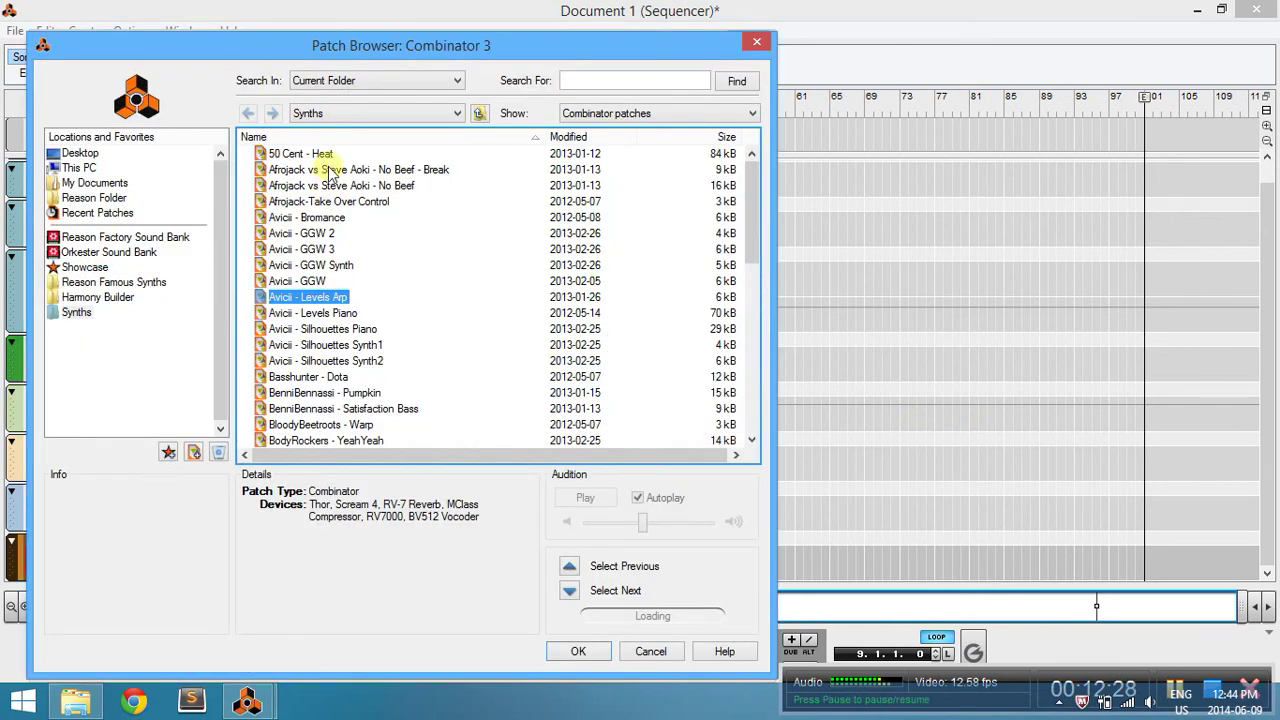
Audition other Combinator patches in the Synths folder, including 50 Cent - Heat, Afrojack vs Steve Aoki - No Beef, Avicii - Bromance and Deadmau5 - Strobe.
left_click(323, 153)
left_click(336, 186)
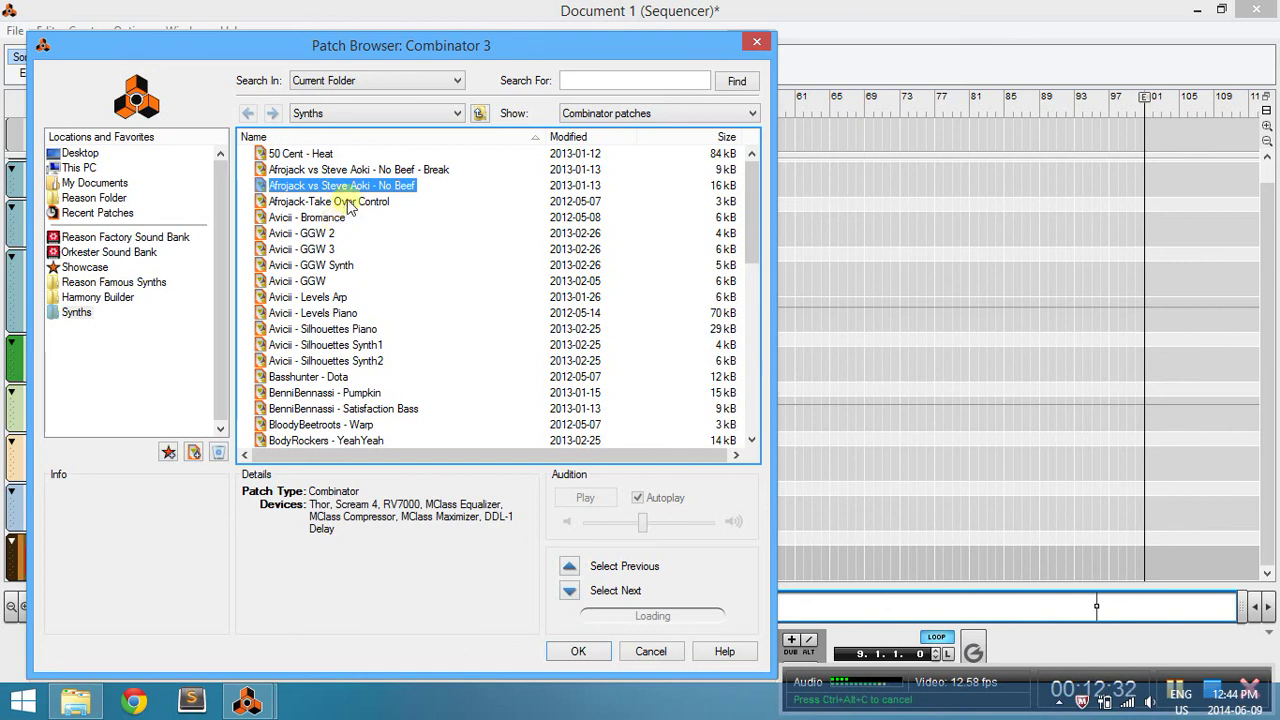
left_click(348, 202)
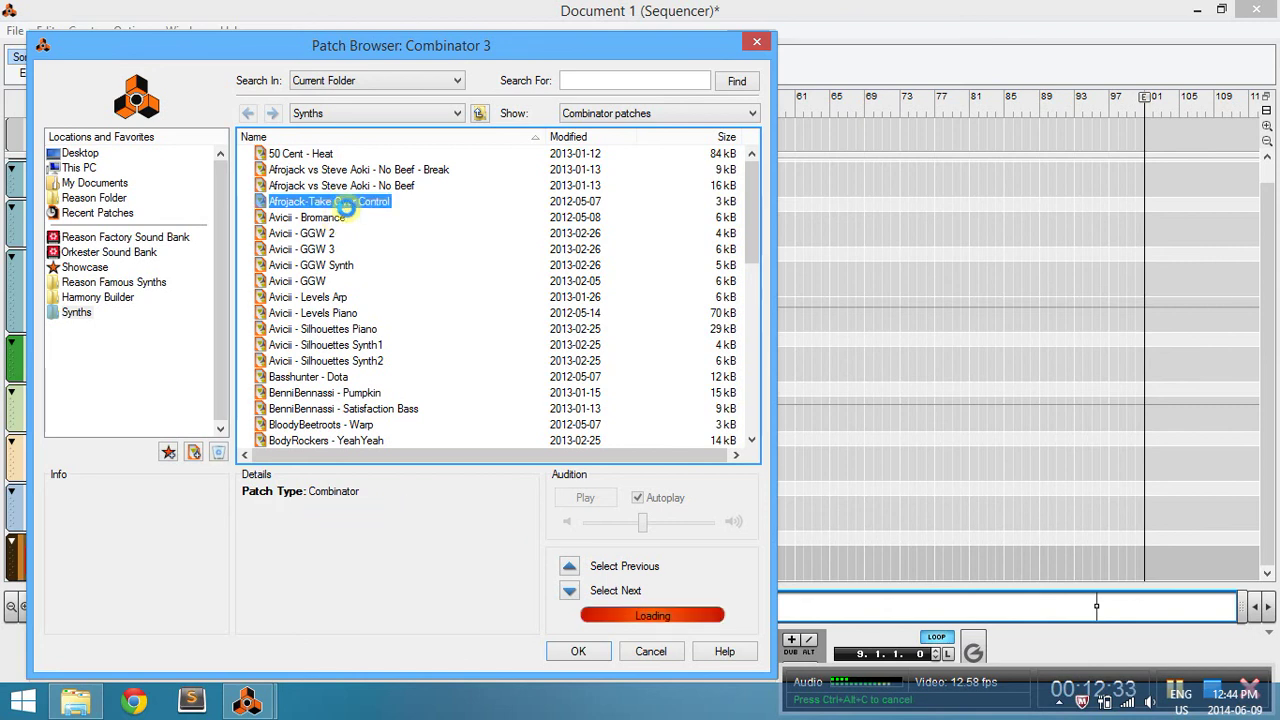
left_click(343, 218)
scroll(390, 388, "down", 4)
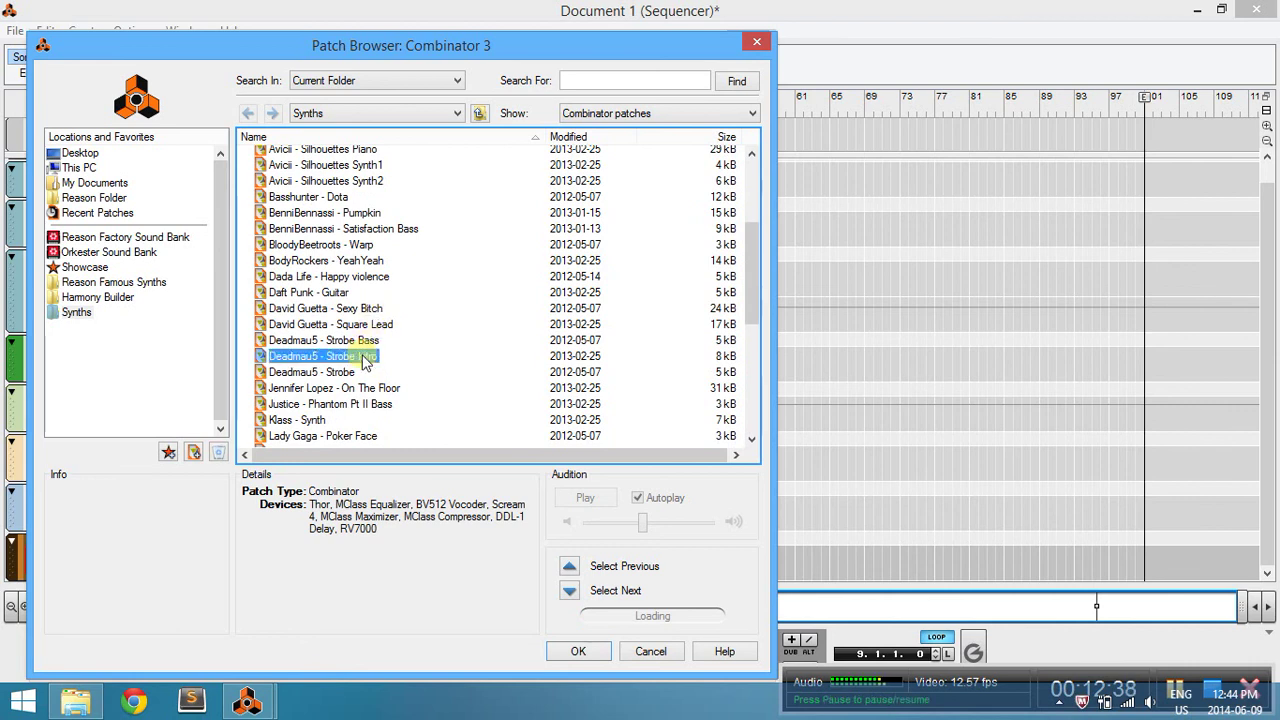
left_click(339, 374)
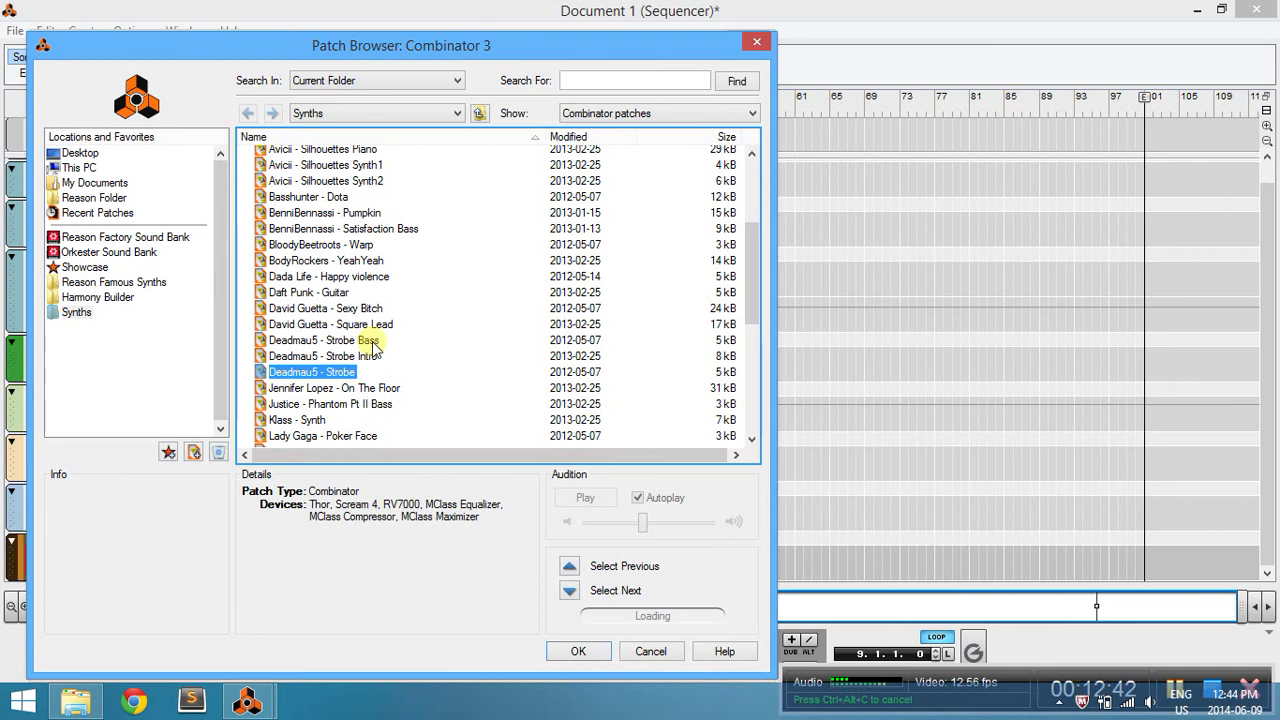
scroll(372, 345, "up", 2)
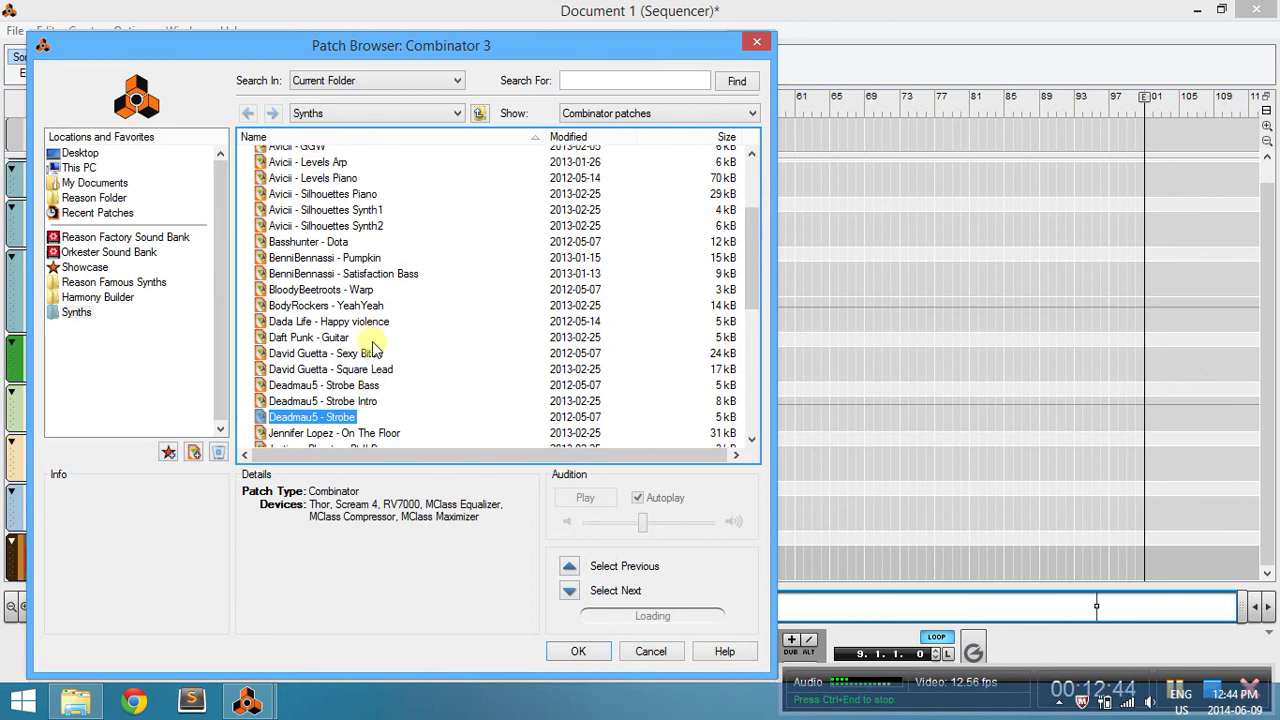
scroll(339, 220, "up", 1)
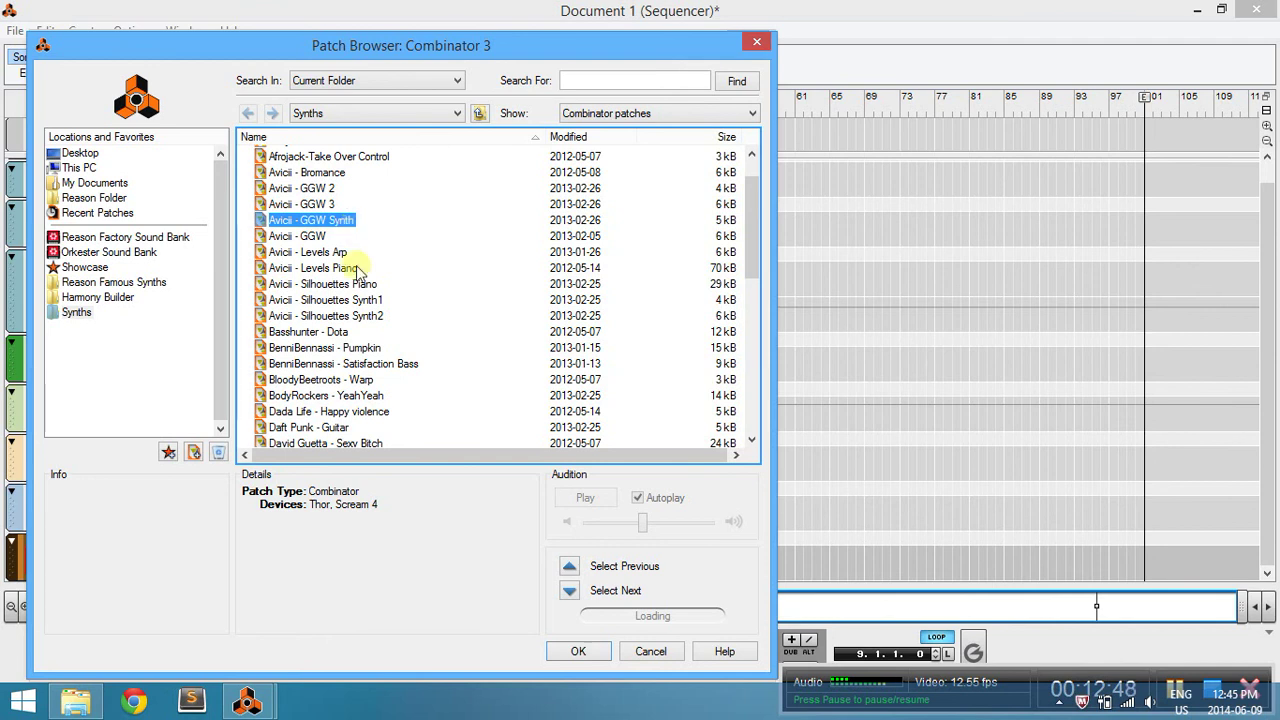
scroll(398, 365, "down", 3)
scroll(455, 410, "down", 5)
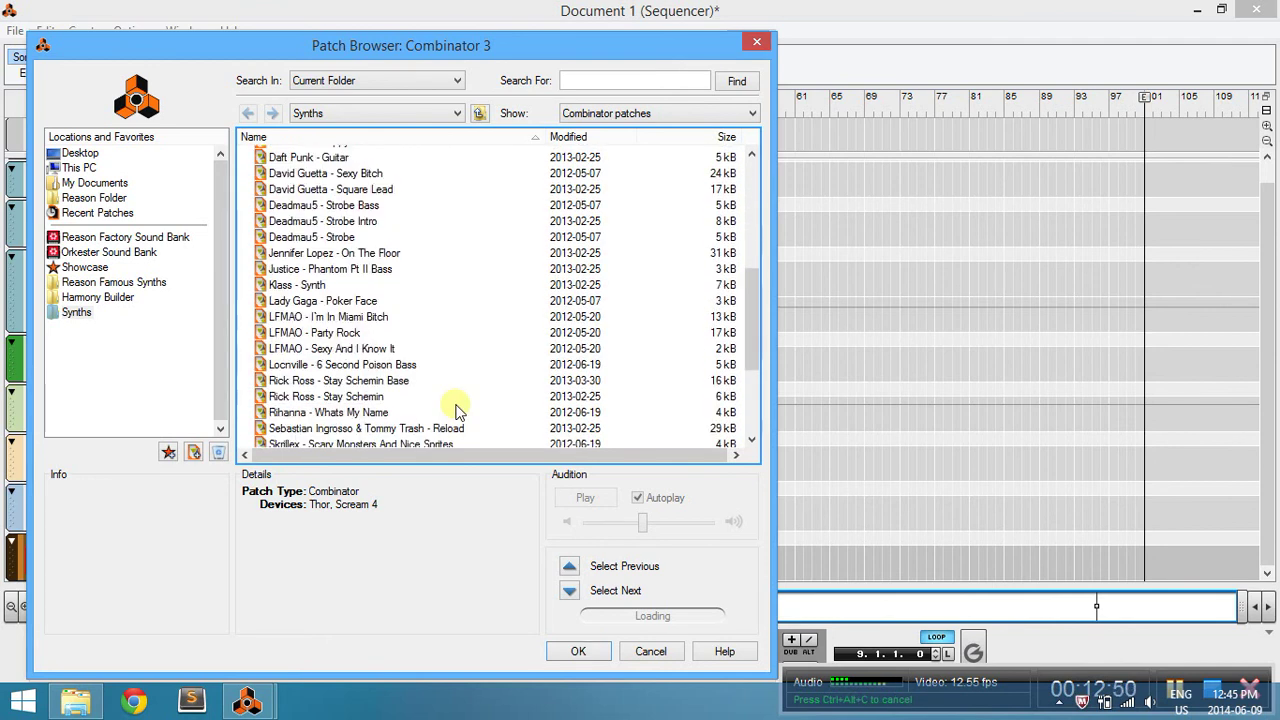
scroll(440, 350, "up", 2)
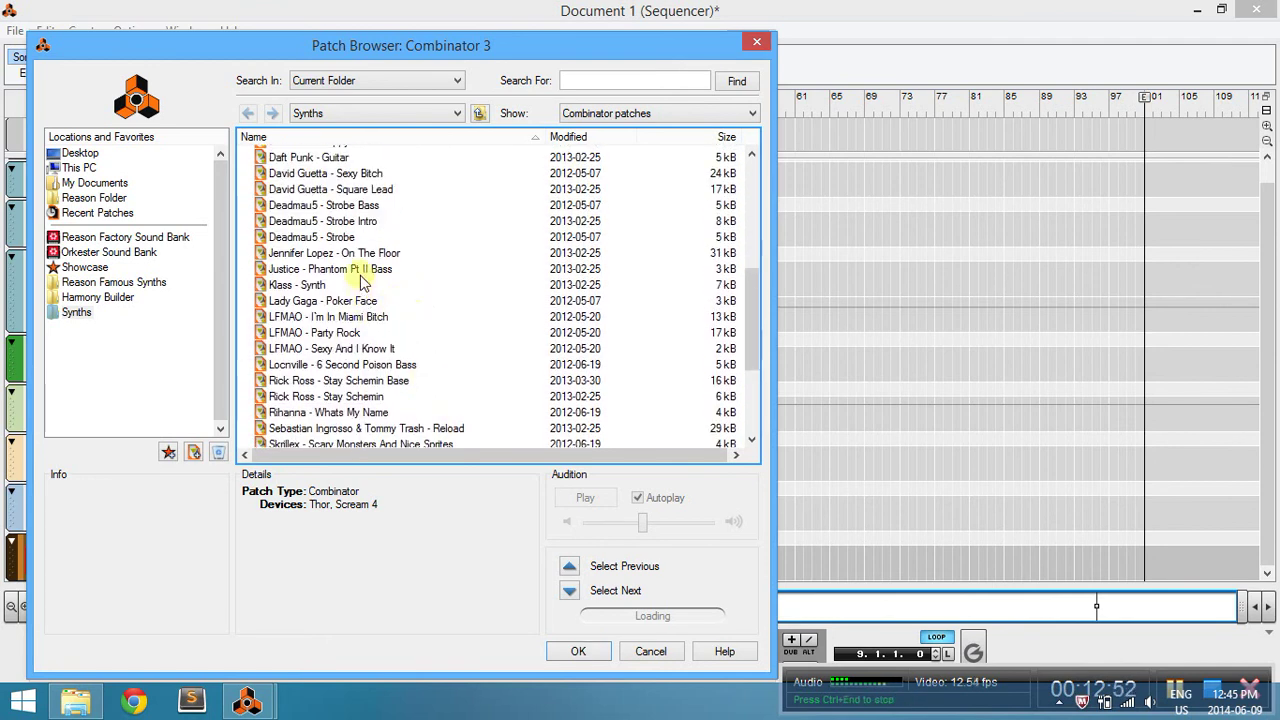
Load the Lady Gaga - Poker Face patch into Combinator 3.
left_click(361, 302)
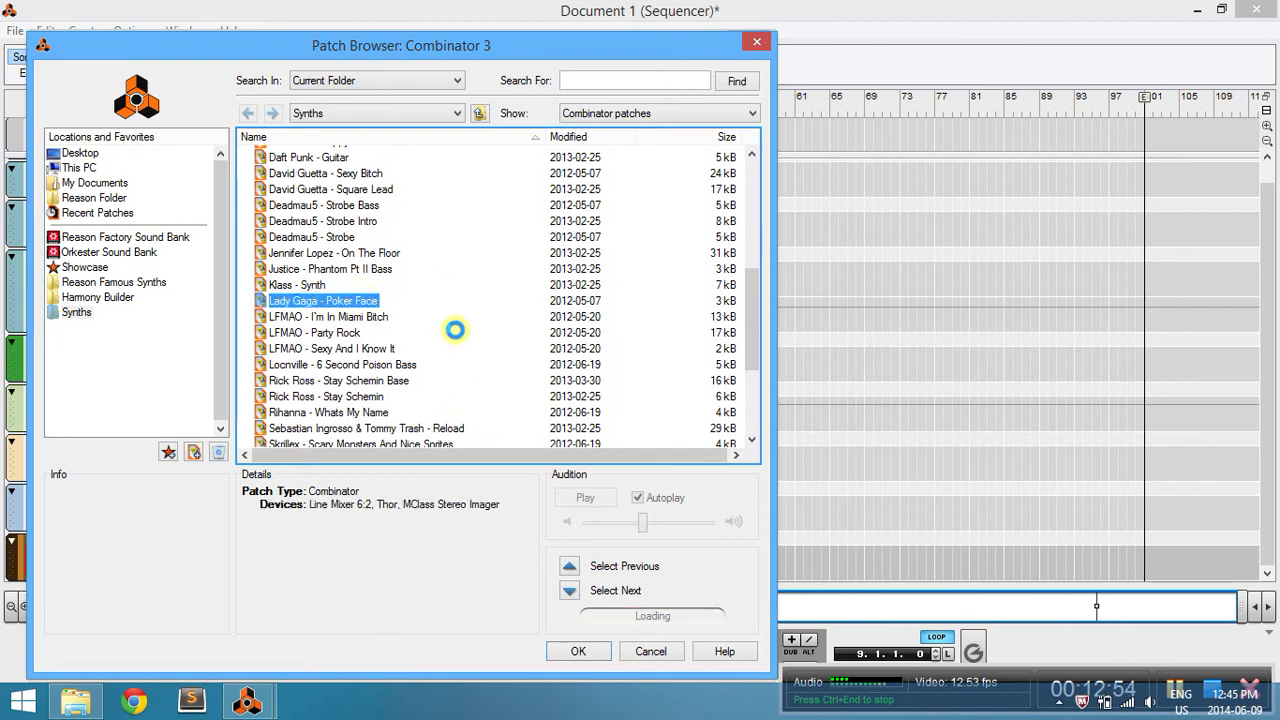
double_click(363, 303)
scroll(600, 500, "down", 10)
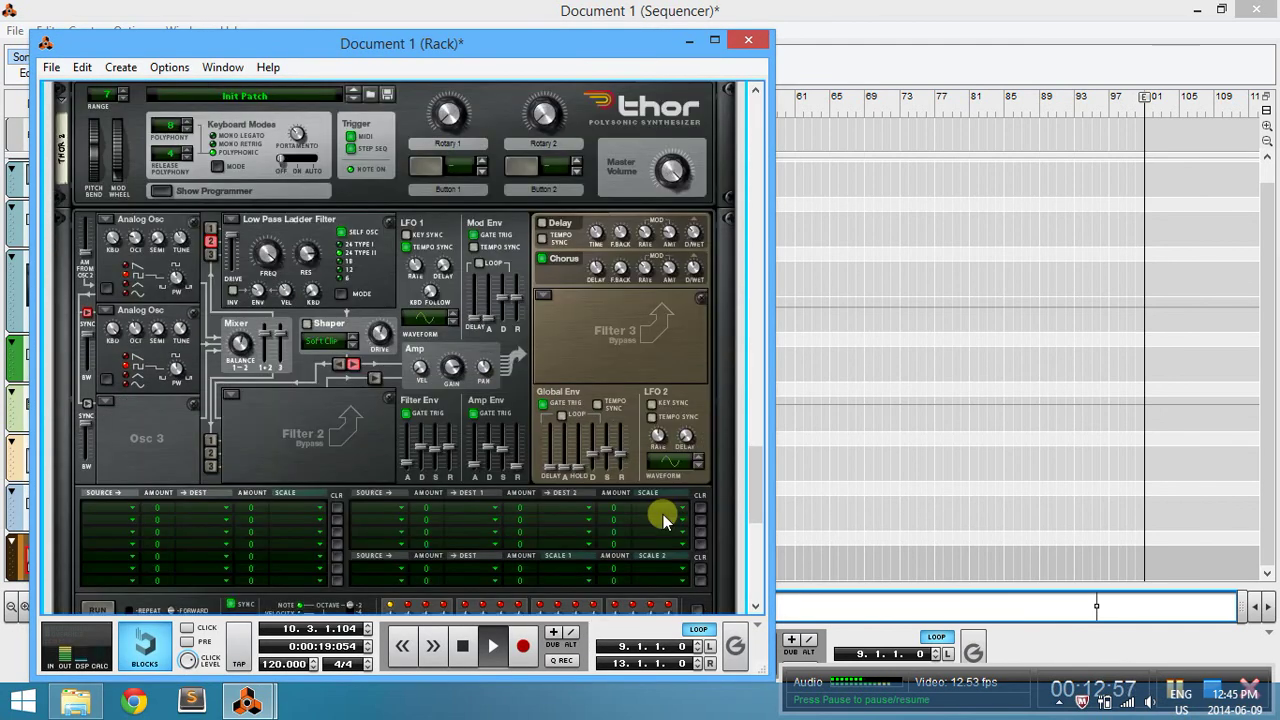
Return to the sequencer, stop the loop playback and play the song from bar 1.
left_click(800, 575)
key("space")
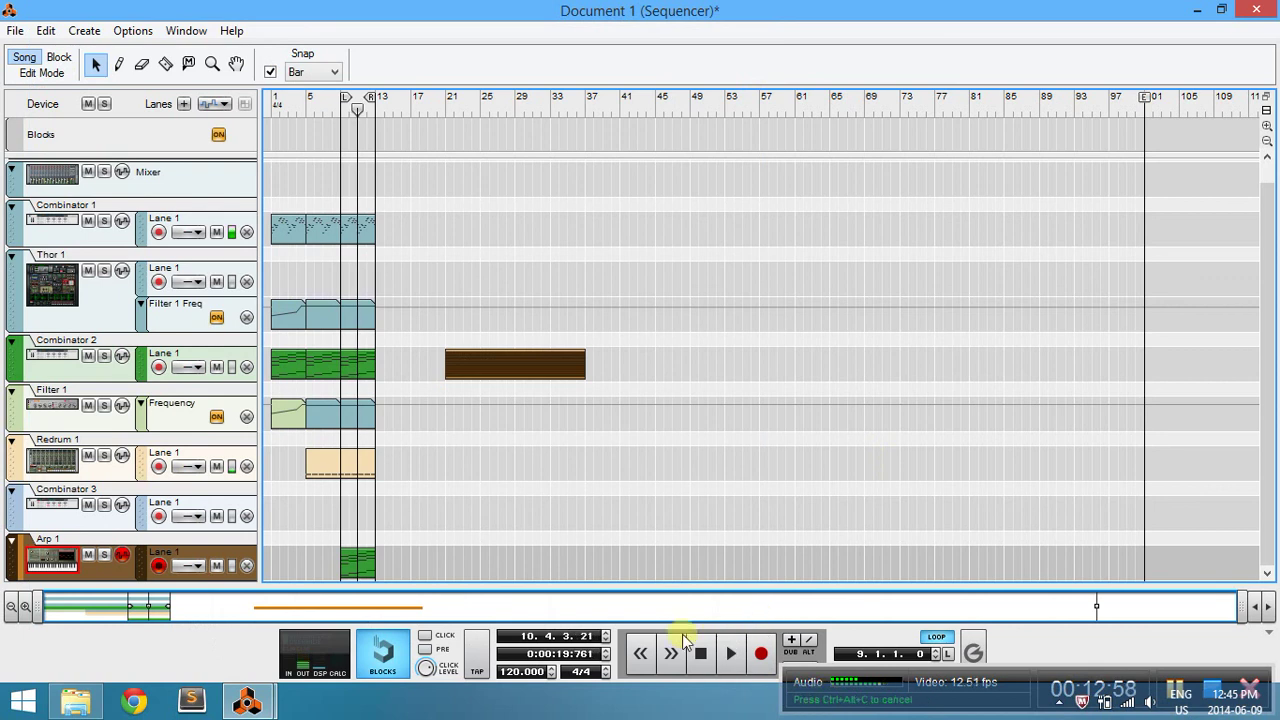
left_click(699, 657)
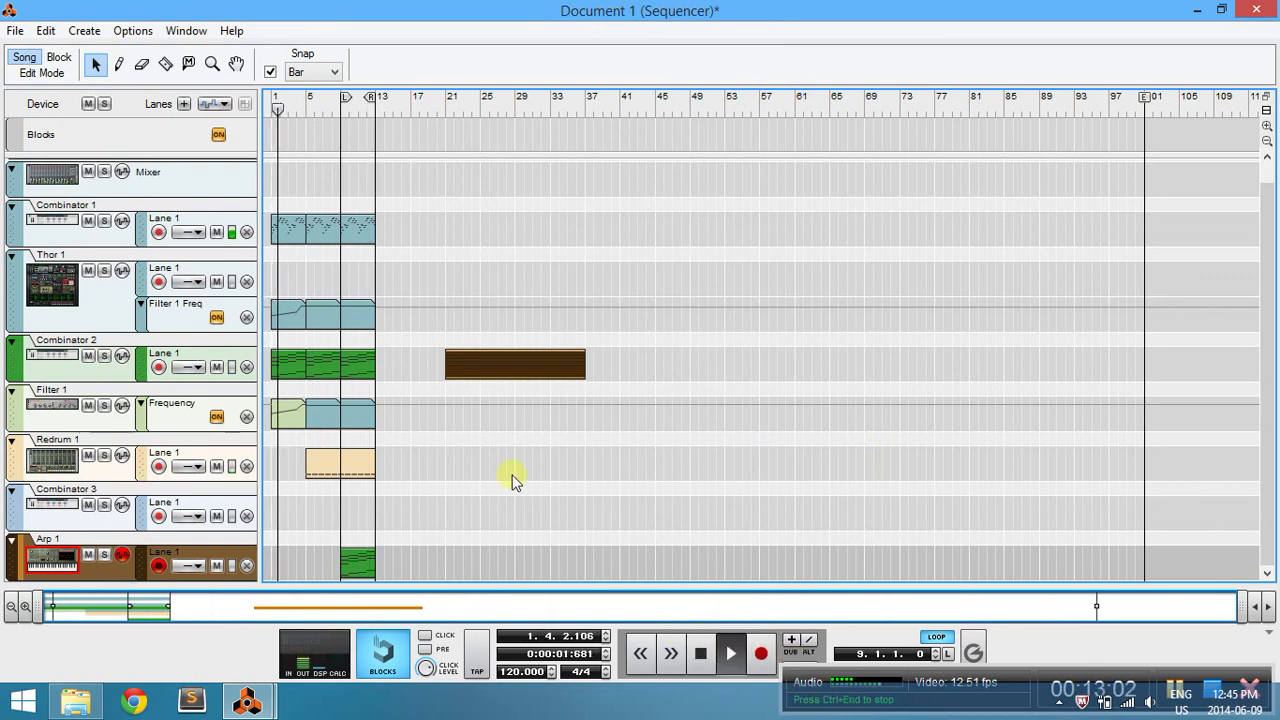
Move the separate brown clip on Combinator 2's lane to start at bar 41, deselect it and stop playback after bar 13.
left_click_drag(484, 372, 660, 354)
left_click(637, 448)
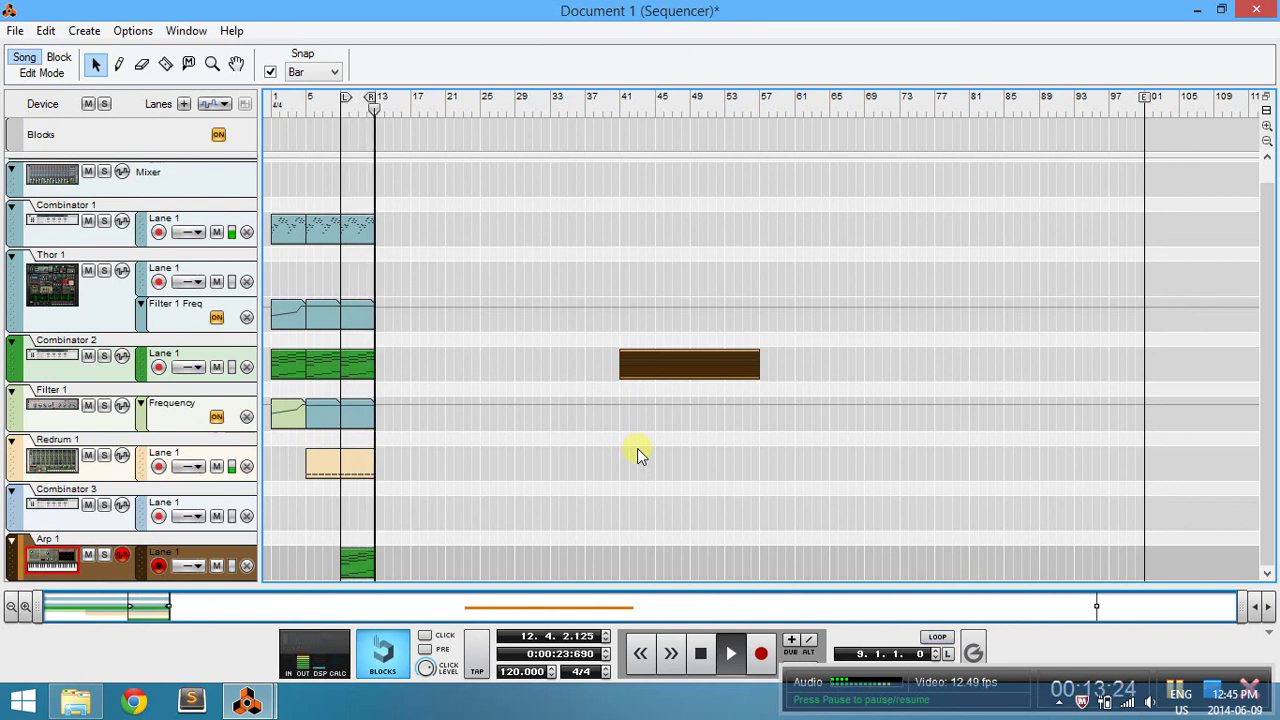
key("space")
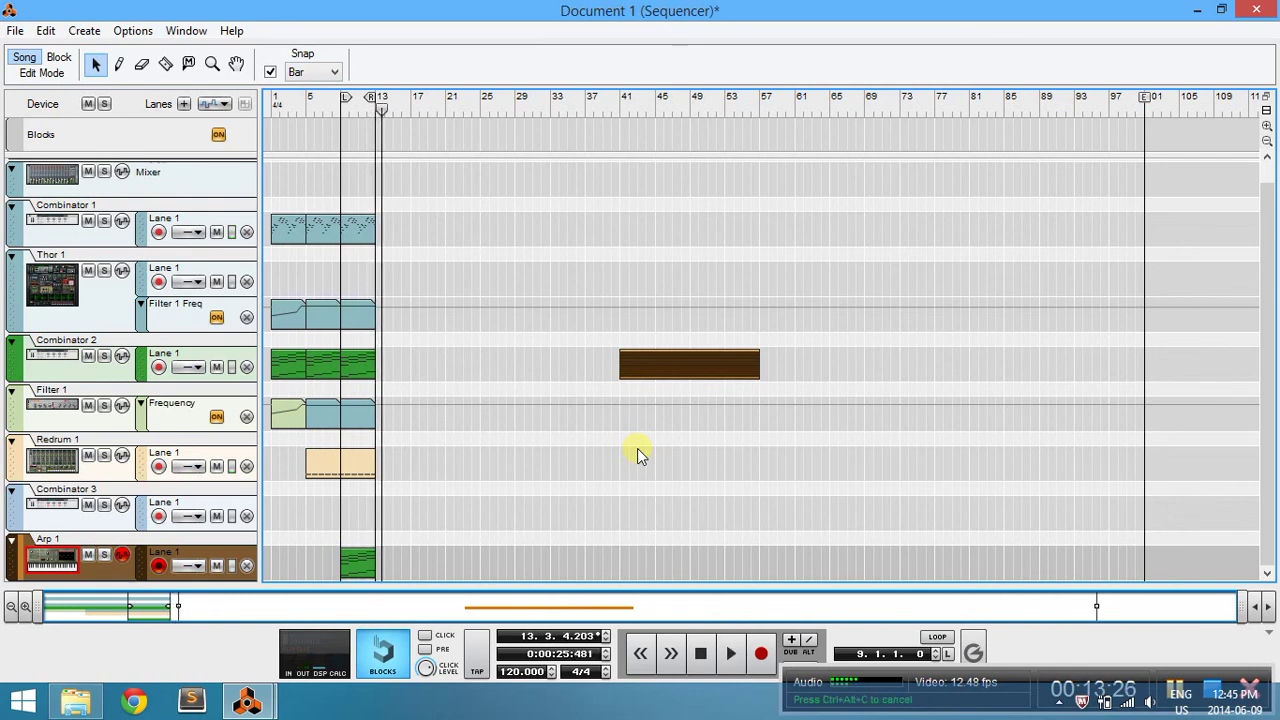